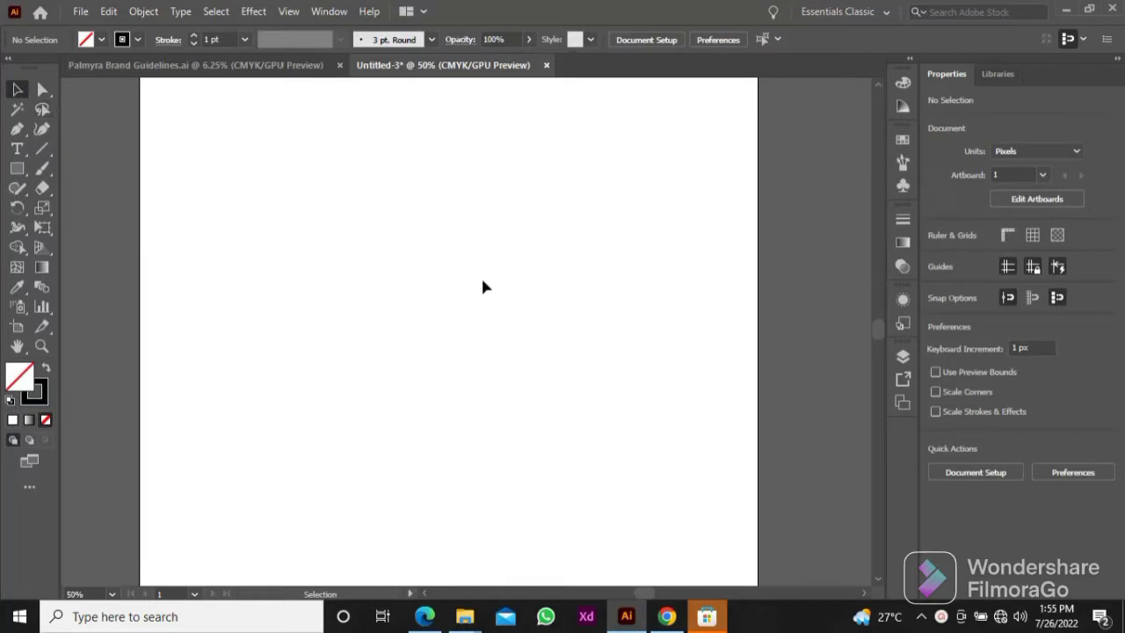
Step: Move the 1080 × 1080 px artboard aside and duplicate it twice to form a horizontal row of three
scroll(463, 341, down, 8)
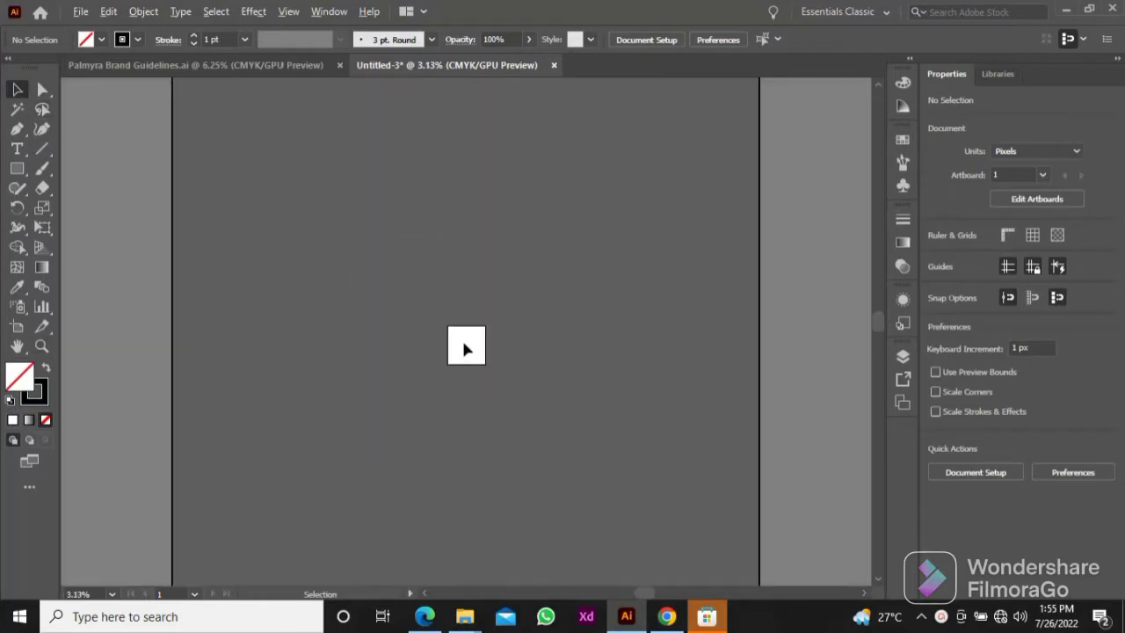
click(18, 330)
drag(456, 334, 349, 218)
scroll(350, 218, up, 4)
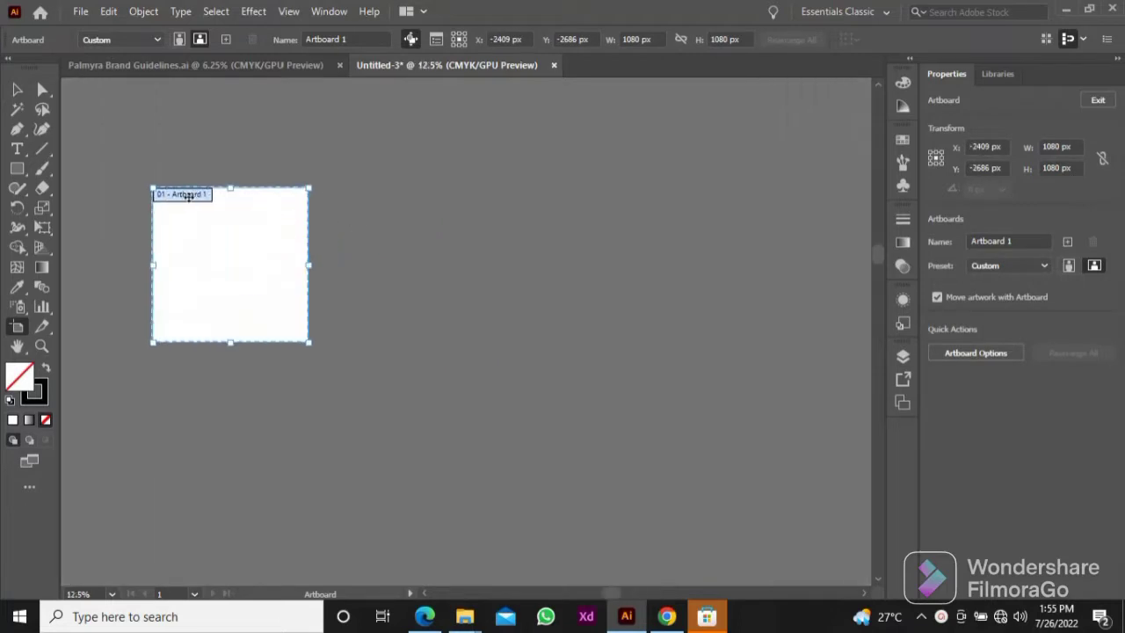
drag(189, 219, 540, 232)
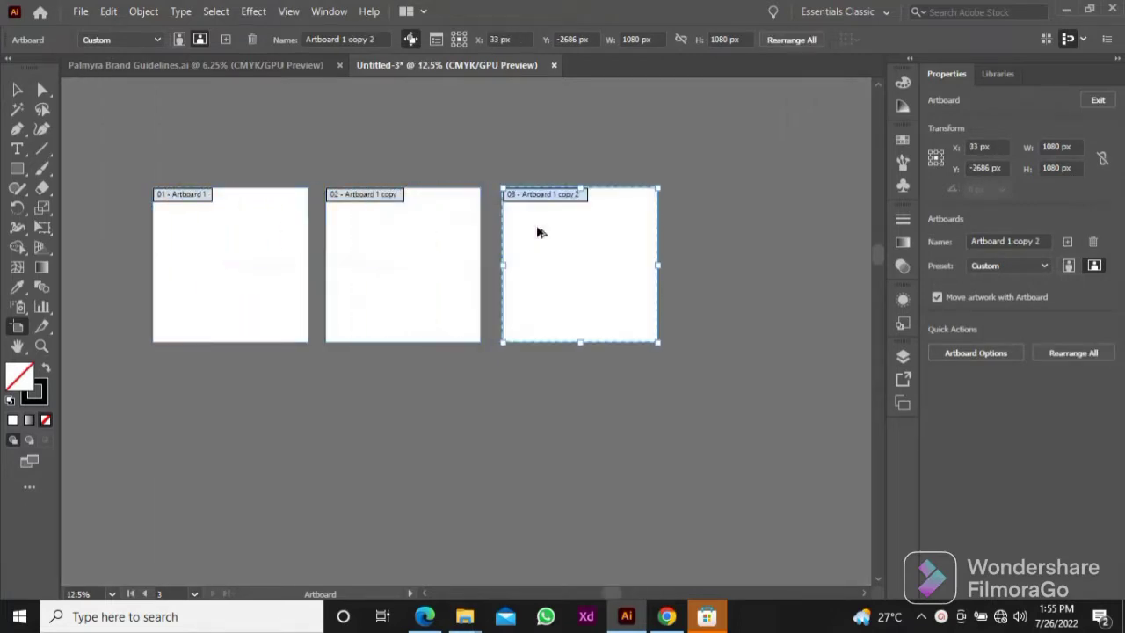
Step: Extend the third artboard downward to a height of about 2424 px
click(374, 200)
click(545, 203)
drag(579, 342, 598, 531)
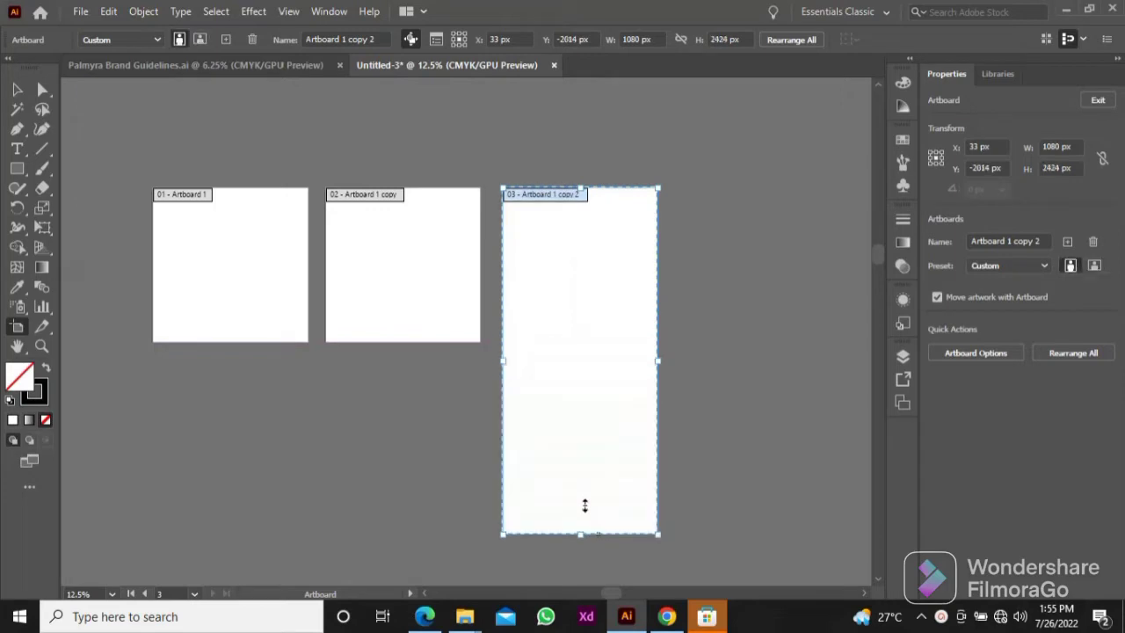
Step: Copy the second artboard directly below itself and widen the copy leftward to the first artboard's left edge
click(377, 195)
drag(376, 195, 384, 378)
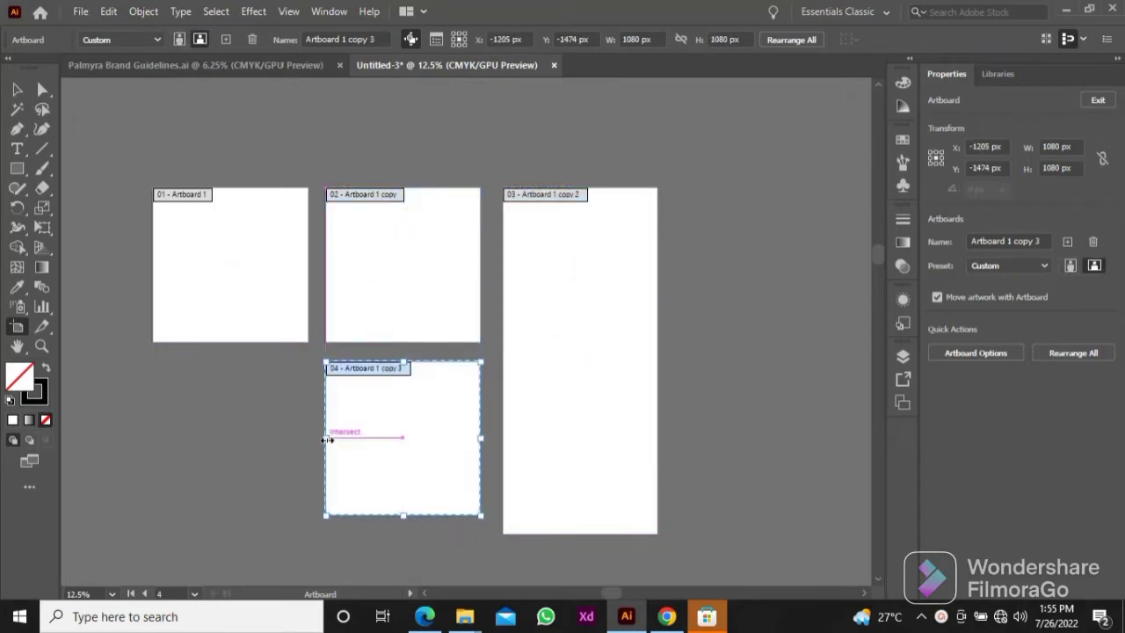
drag(326, 437, 154, 427)
Step: Shorten the tall third artboard to 2292 px so its bottom edge lines up with the wide artboard
click(547, 489)
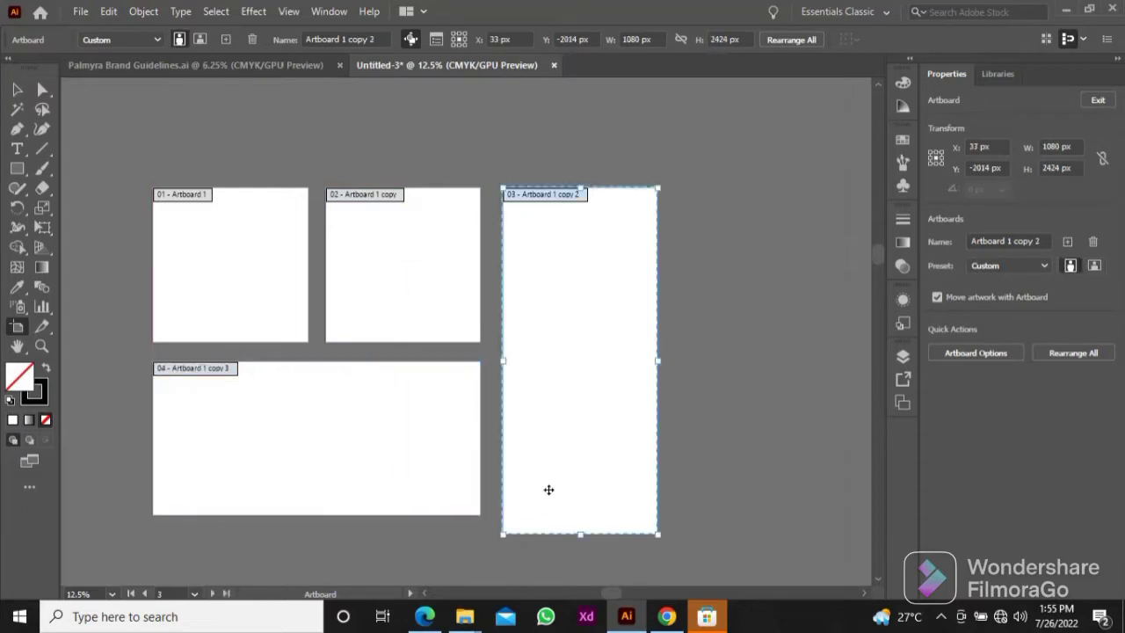
drag(581, 536, 577, 515)
Step: Add a row of three square artboards beneath the existing layout and leave artboard editing
key(ctrl+minus)
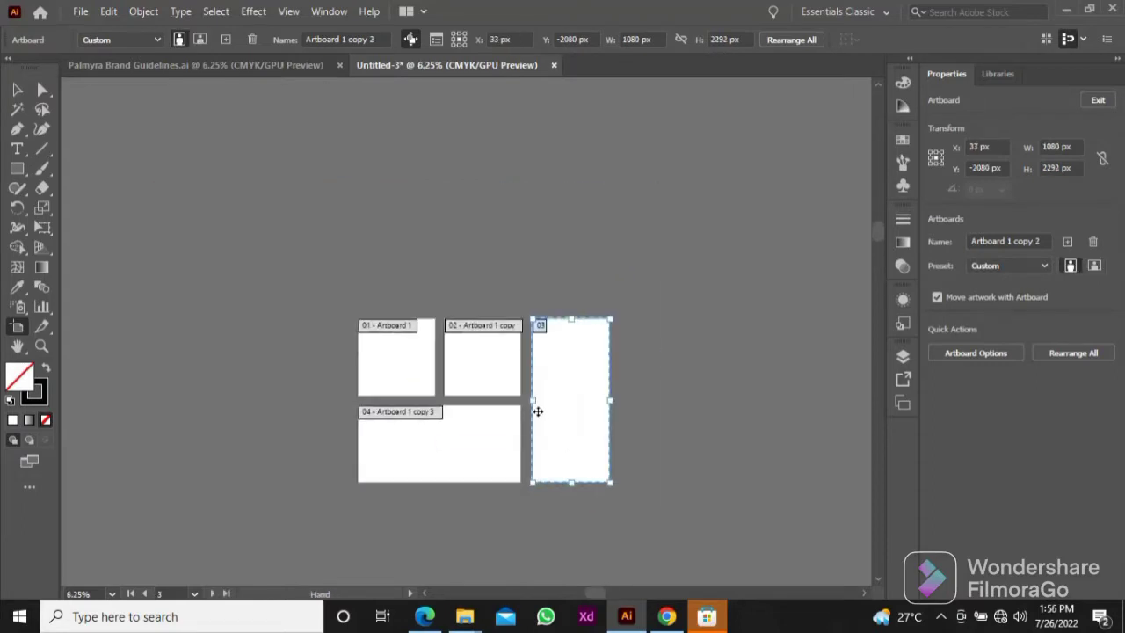
click(367, 291)
shift+click(478, 294)
drag(477, 293, 523, 472)
click(428, 462)
scroll(508, 417, up, 1)
key(v)
Step: Draw a 538 px square centred on the first artboard, with white fill and a 50 pt black stroke aligned inside
key(space)
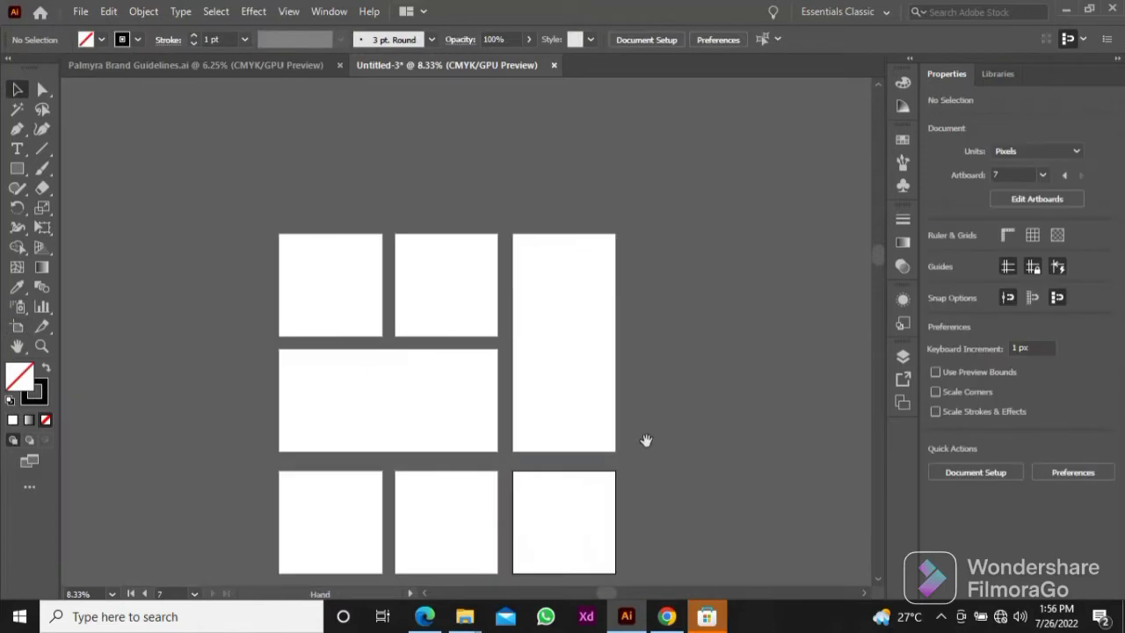
drag(645, 441, 700, 412)
scroll(457, 273, up, 3)
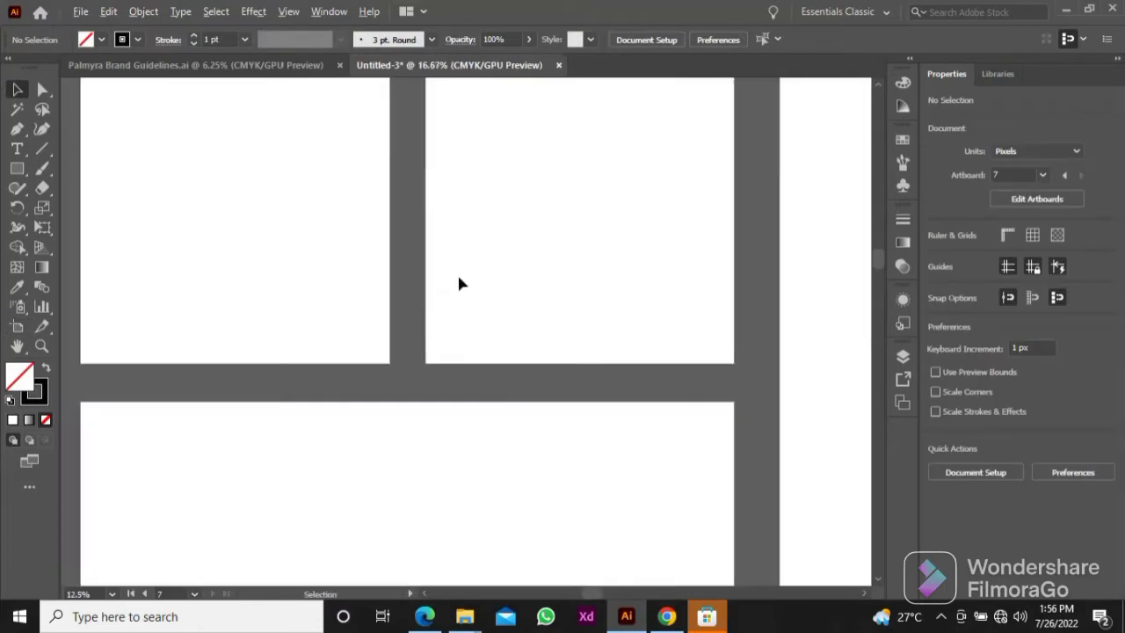
scroll(418, 301, up, 1)
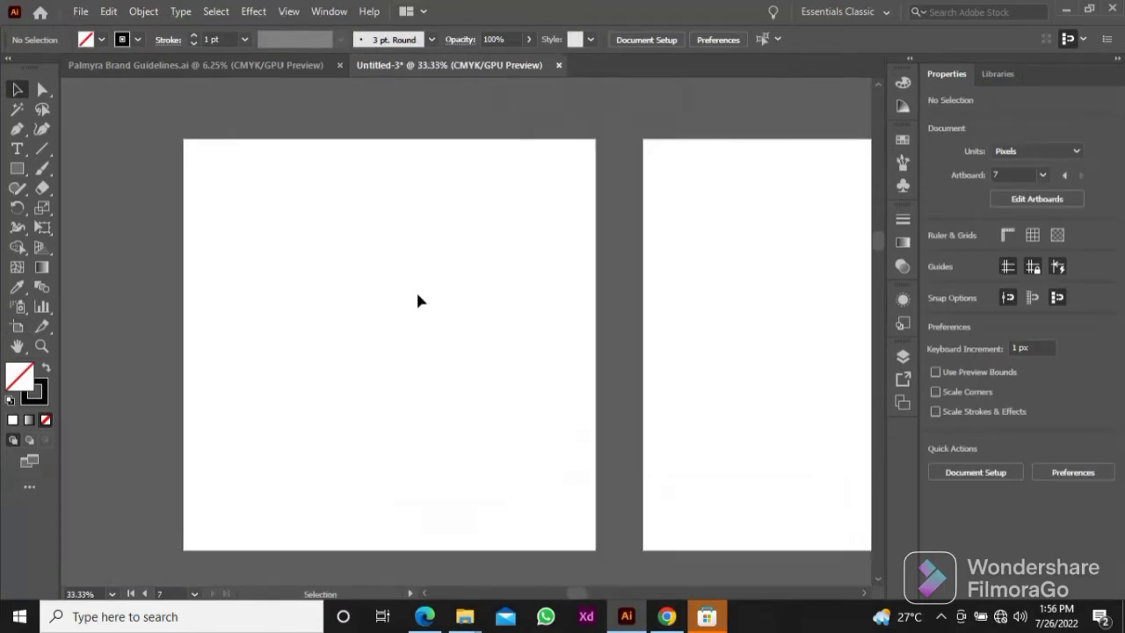
scroll(418, 291, up, 1)
scroll(419, 291, down, 1)
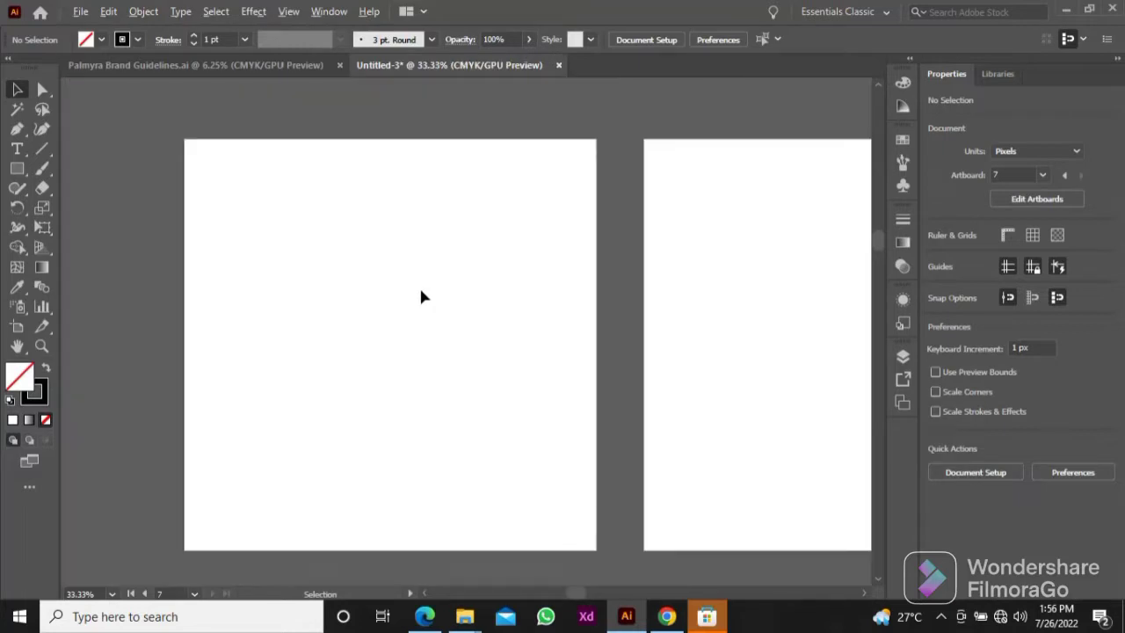
scroll(419, 291, left, 1)
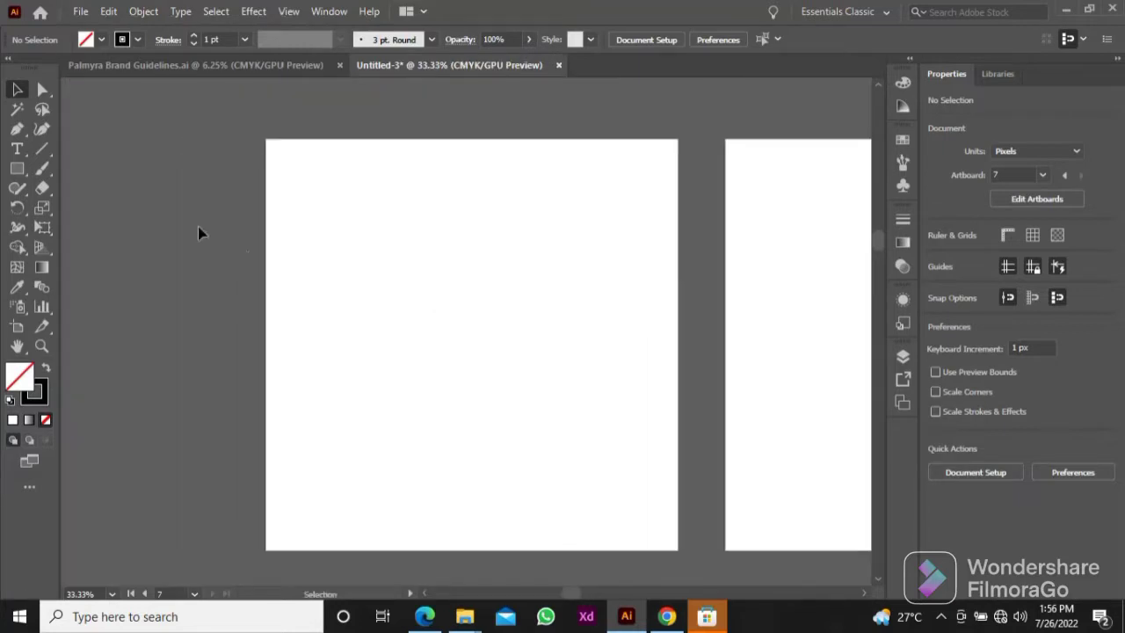
click(16, 169)
drag(384, 238, 573, 444)
key(v)
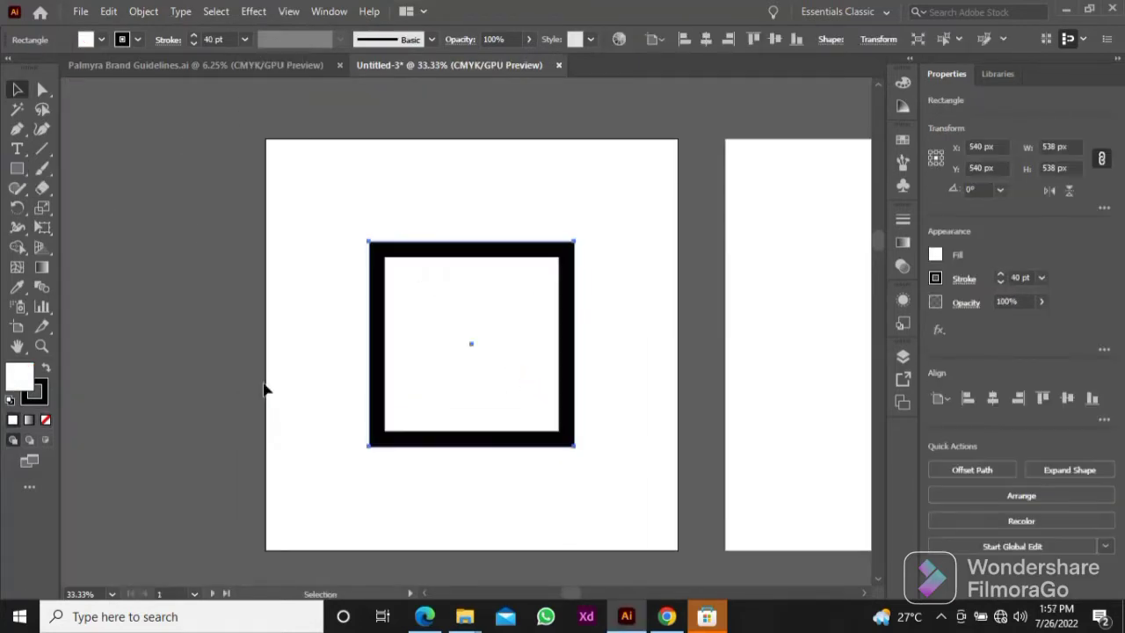
click(194, 35)
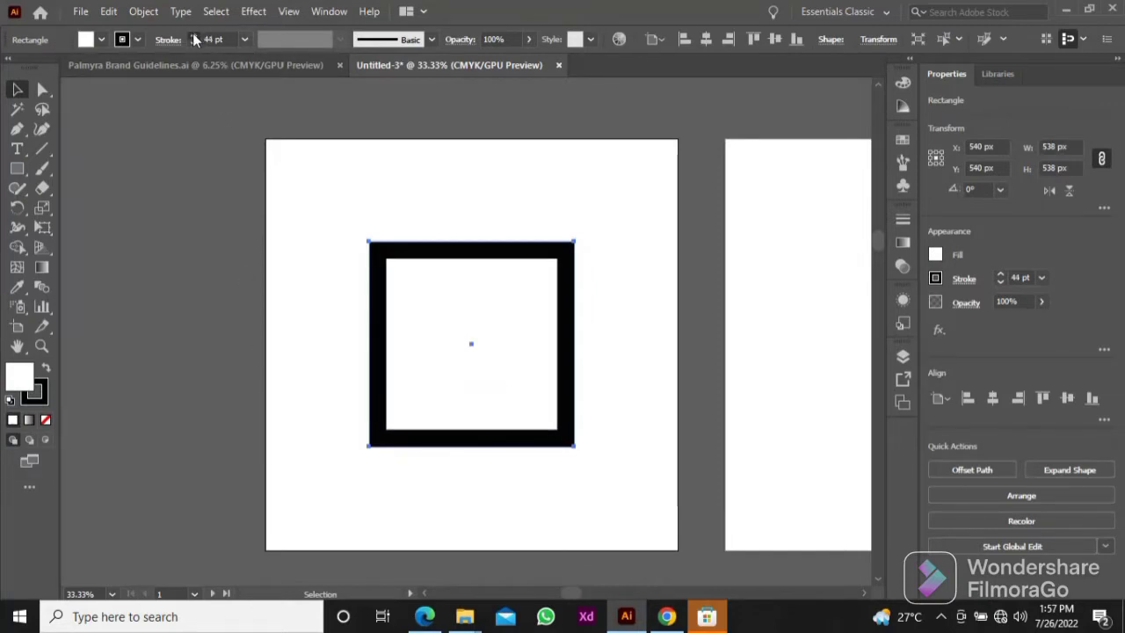
click(280, 277)
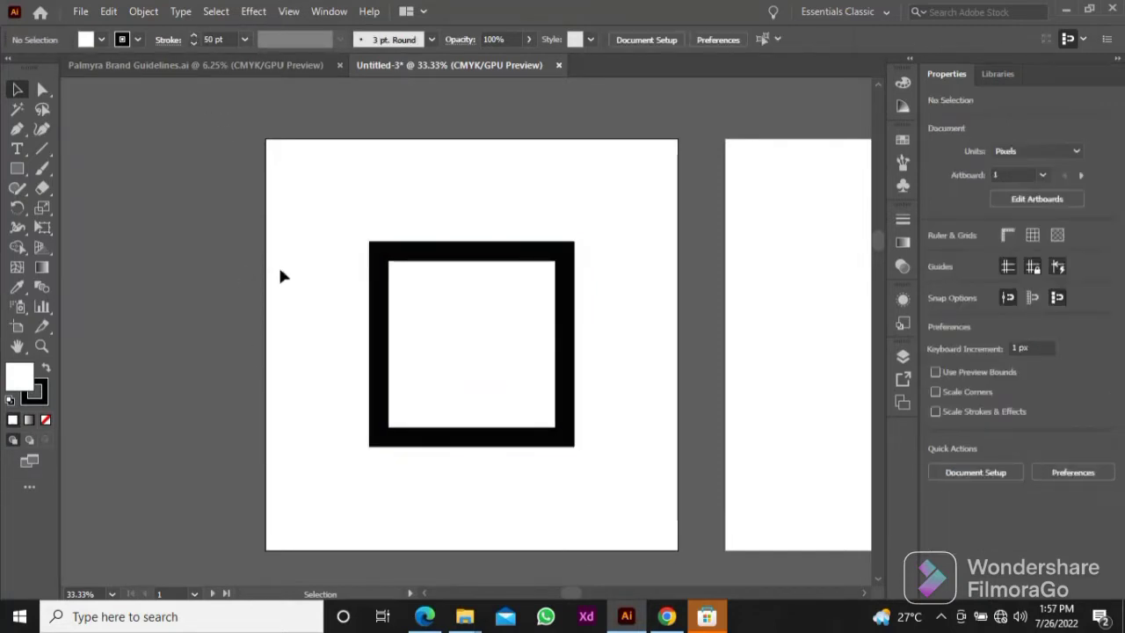
Step: Draw a 45° diagonal line spanning about 756 px in width and height across the square, with a 1 pt black stroke
key(backslash)
drag(605, 200, 362, 531)
key(v)
click(11, 400)
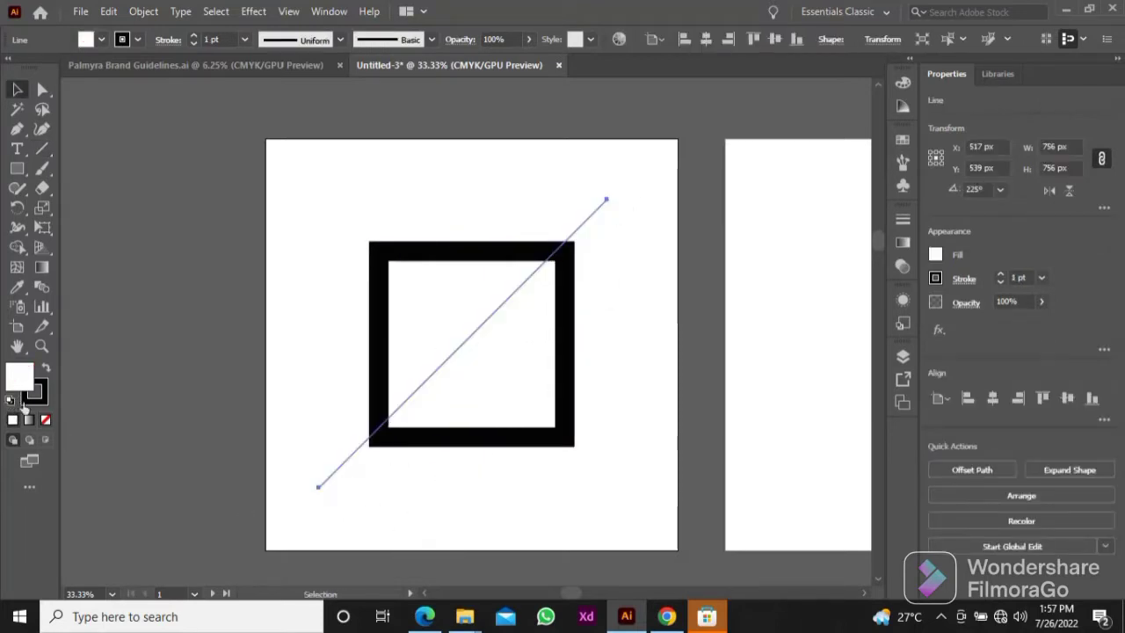
Step: Align the diagonal line and the square to each other's horizontal and vertical centres
click(303, 454)
key(ctrl+a)
click(776, 41)
click(705, 44)
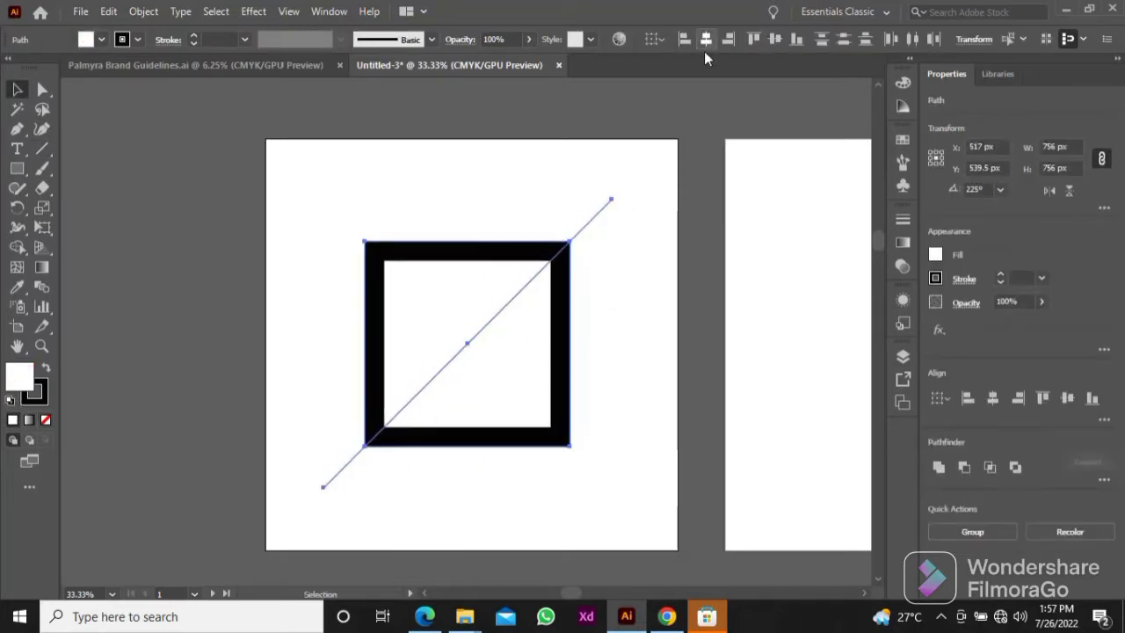
click(611, 211)
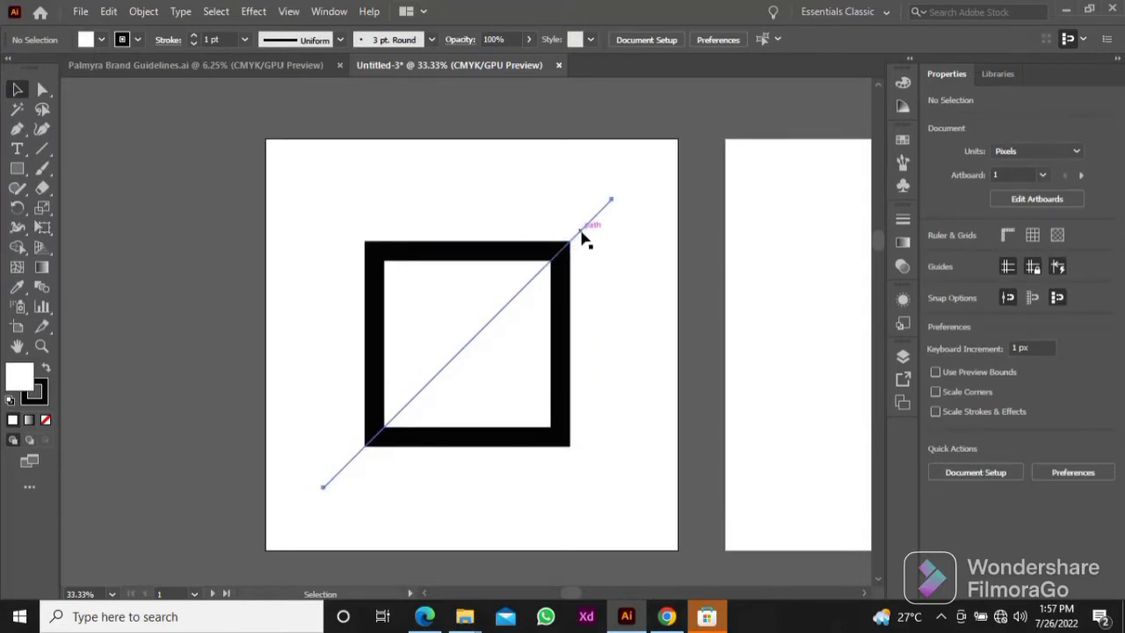
Step: Create two parallel copies of the diagonal line and space them evenly on either side of the original
drag(582, 242, 594, 264)
click(595, 263)
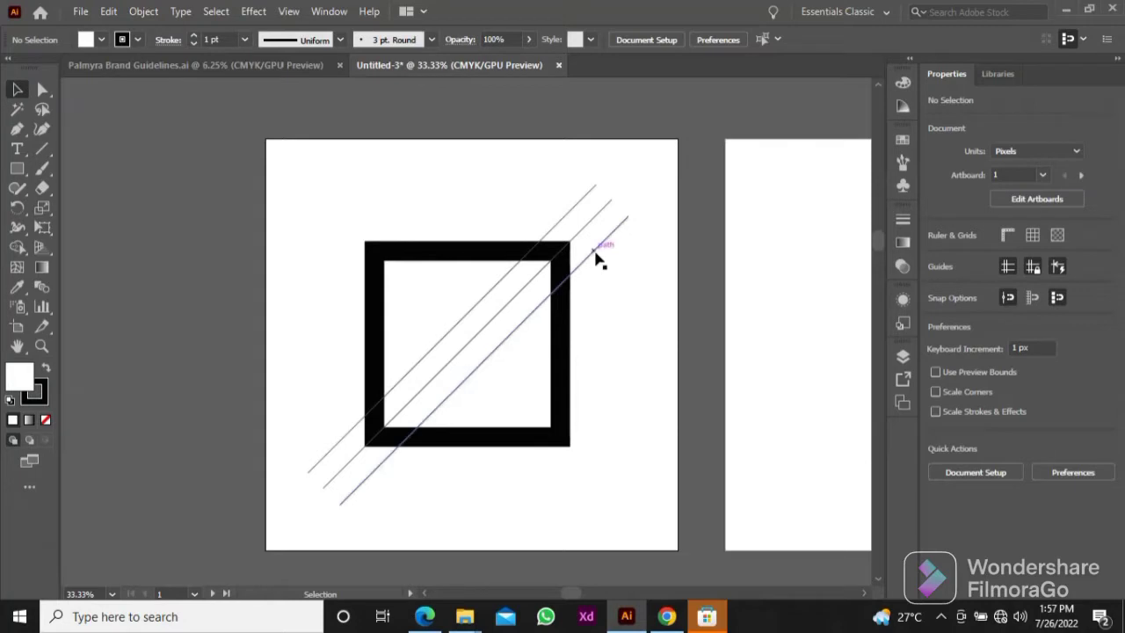
drag(597, 259, 611, 278)
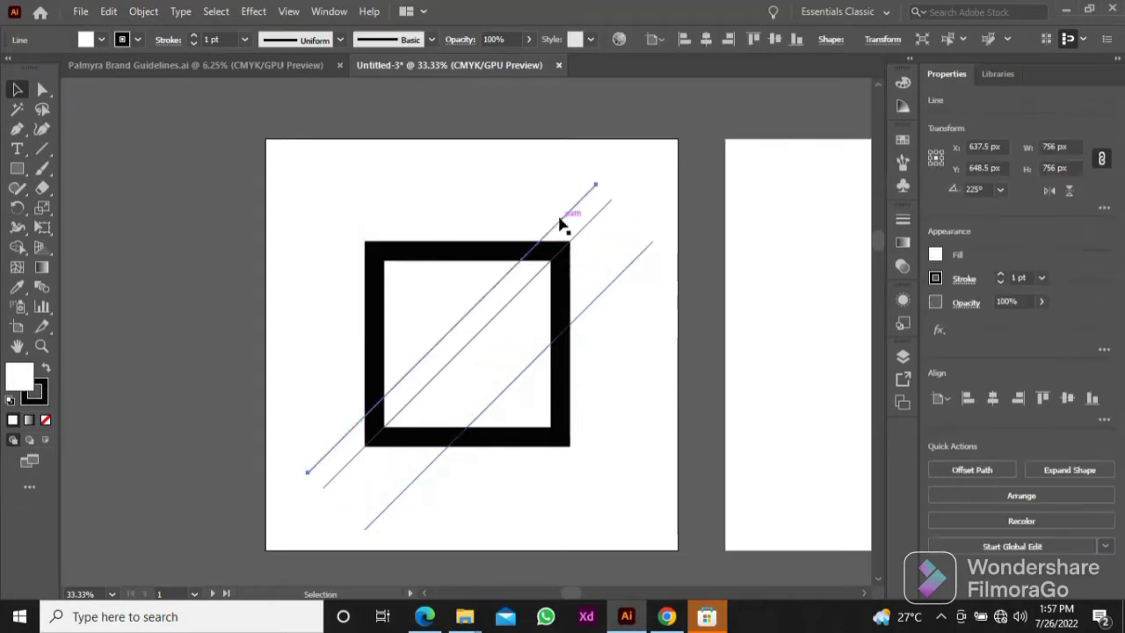
drag(560, 221, 540, 191)
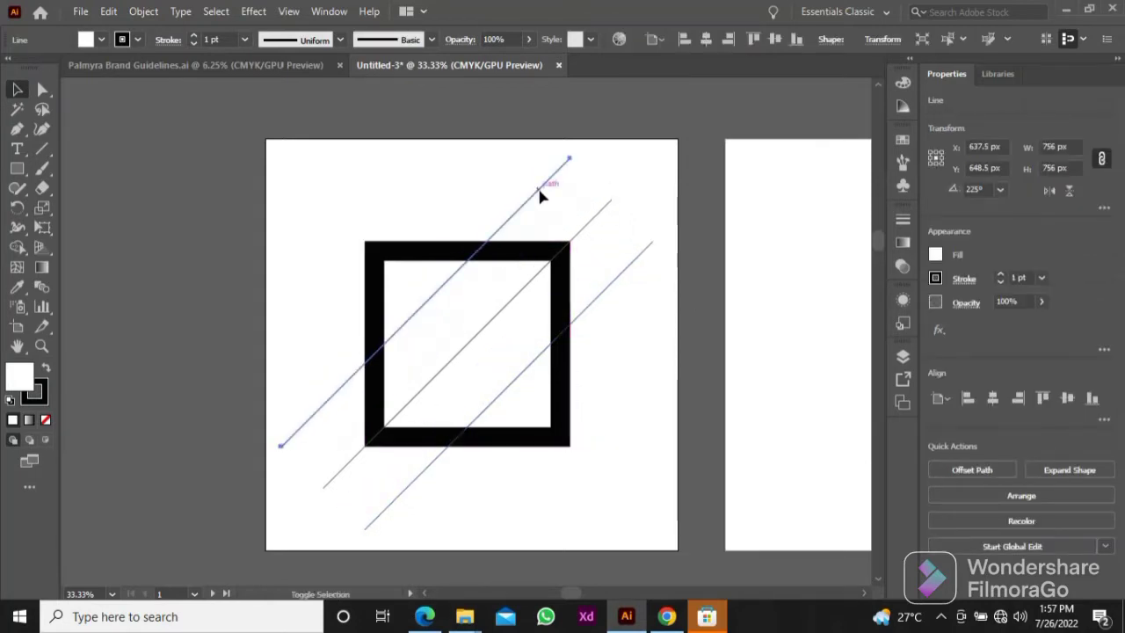
click(577, 218)
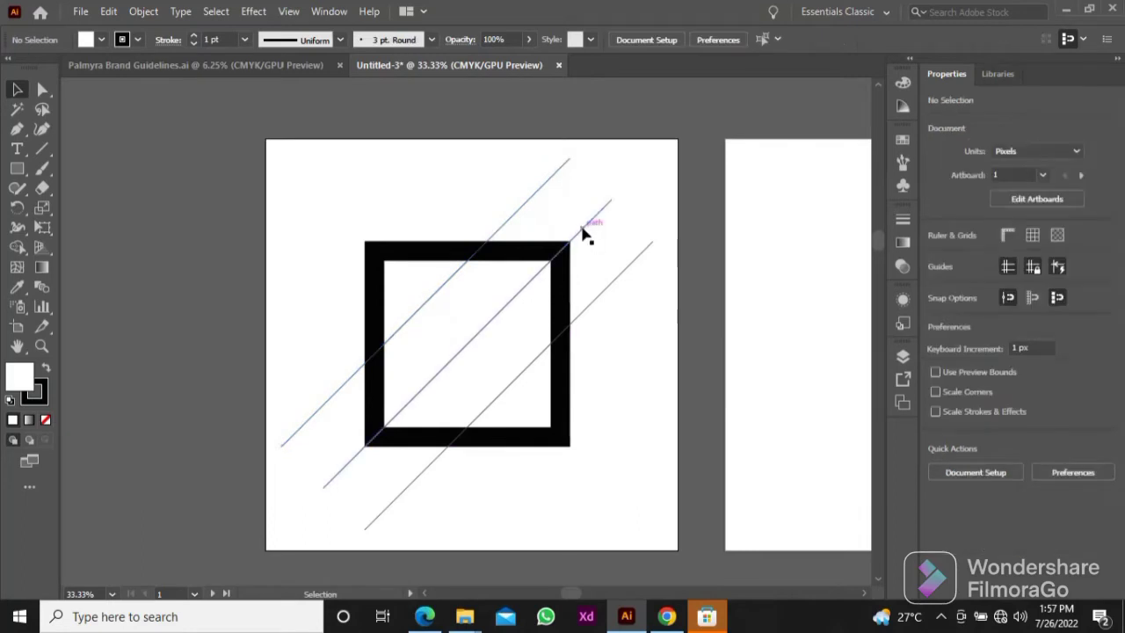
drag(585, 231, 577, 227)
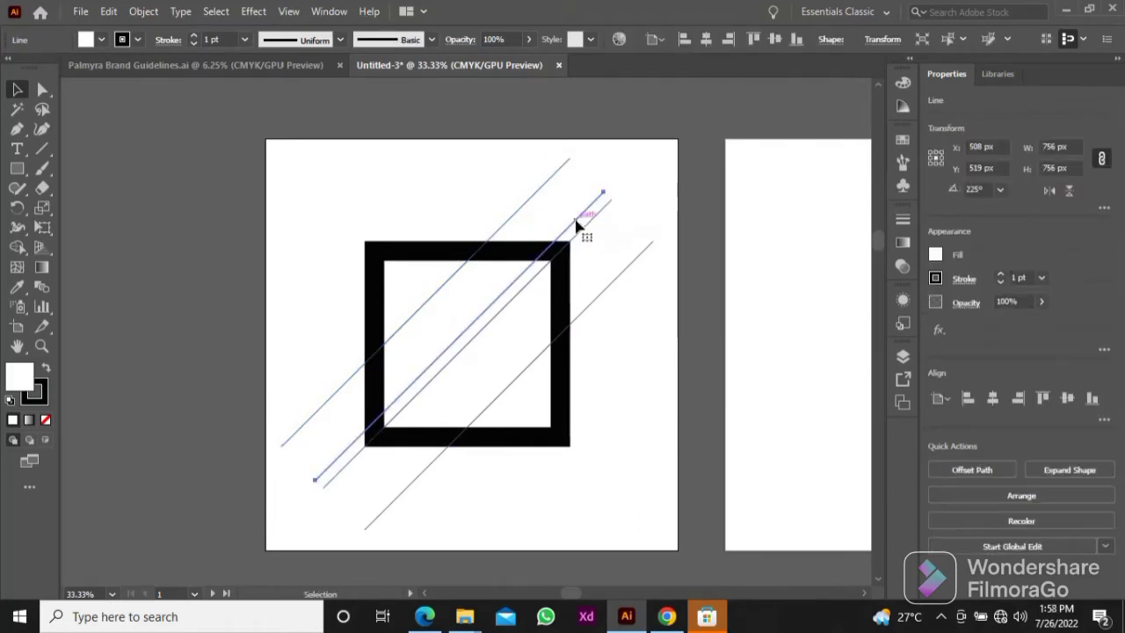
click(601, 244)
Step: Draw a 50 × 756 px vertical white bar with a 1 pt stroke and move it left of the square
click(17, 168)
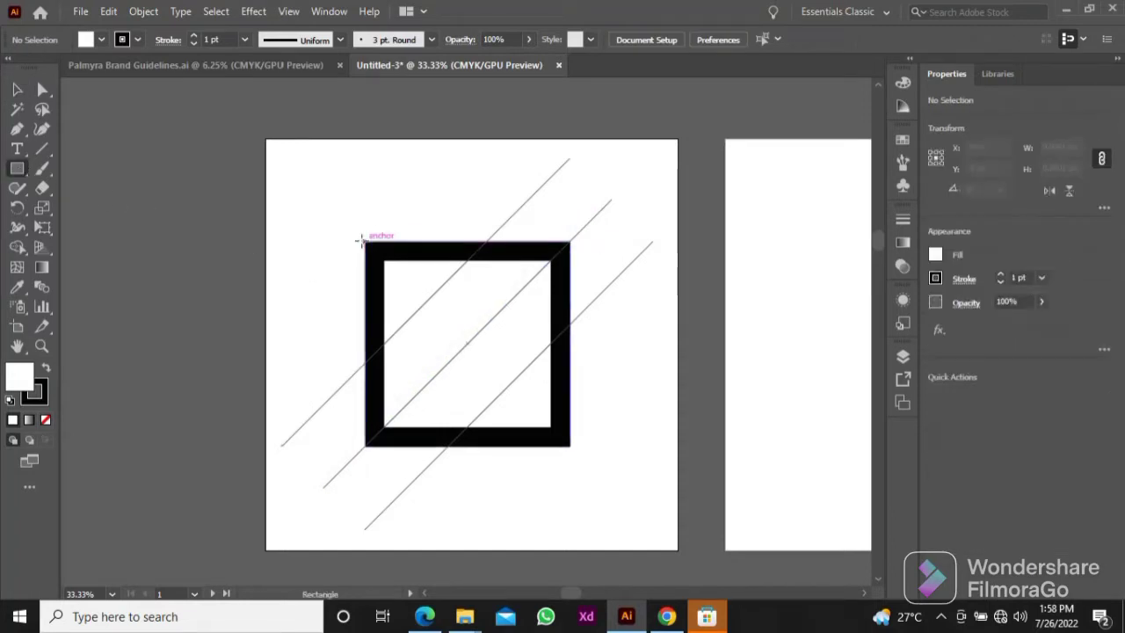
drag(365, 251, 384, 537)
key(v)
click(290, 422)
drag(379, 439, 325, 294)
Step: Rotate the bar to 45° and flip it horizontally so it runs parallel to the diagonal lines
click(1001, 191)
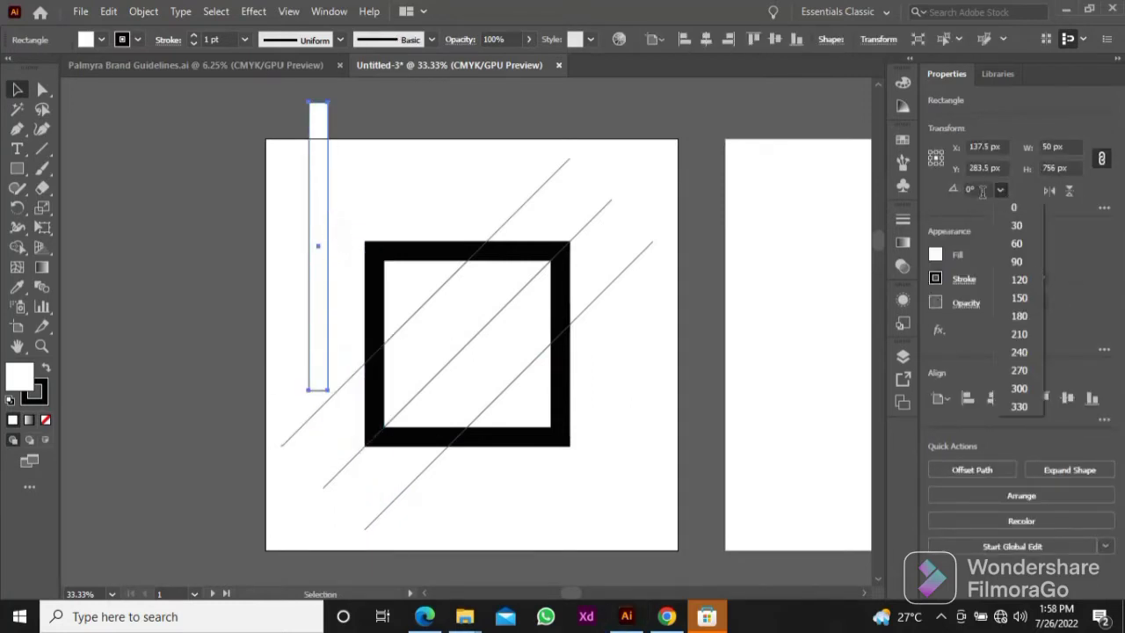
click(979, 189)
drag(977, 189, 935, 189)
text(45)
key(Return)
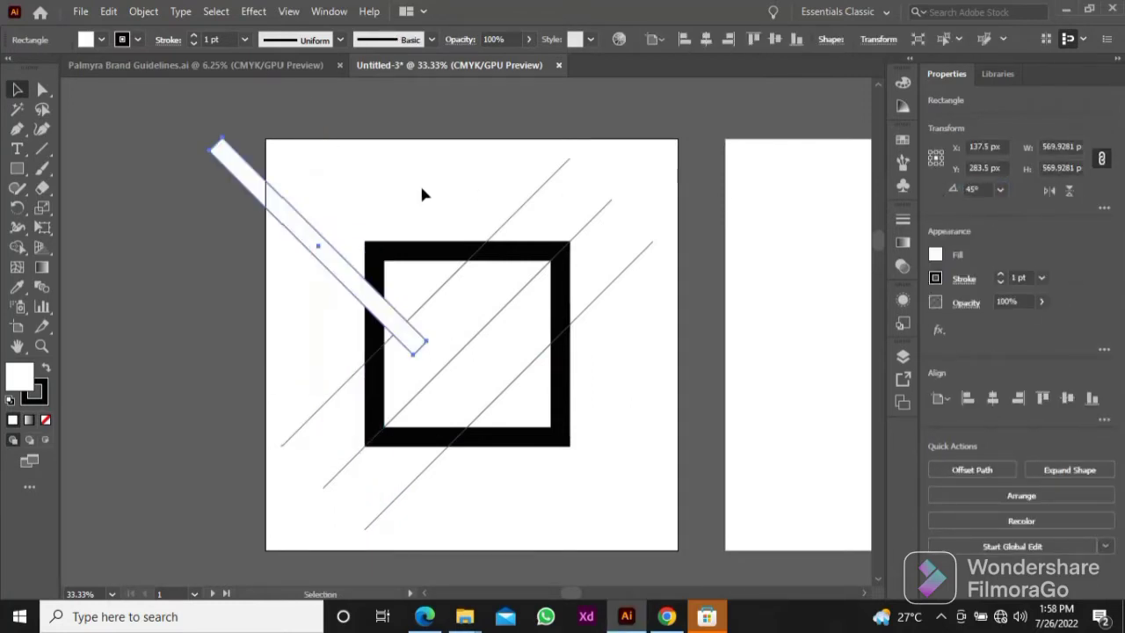
click(1049, 191)
Step: Centre the slanted bar on the middle diagonal line and place copies along the outer sides of the two outer lines
drag(360, 197, 524, 280)
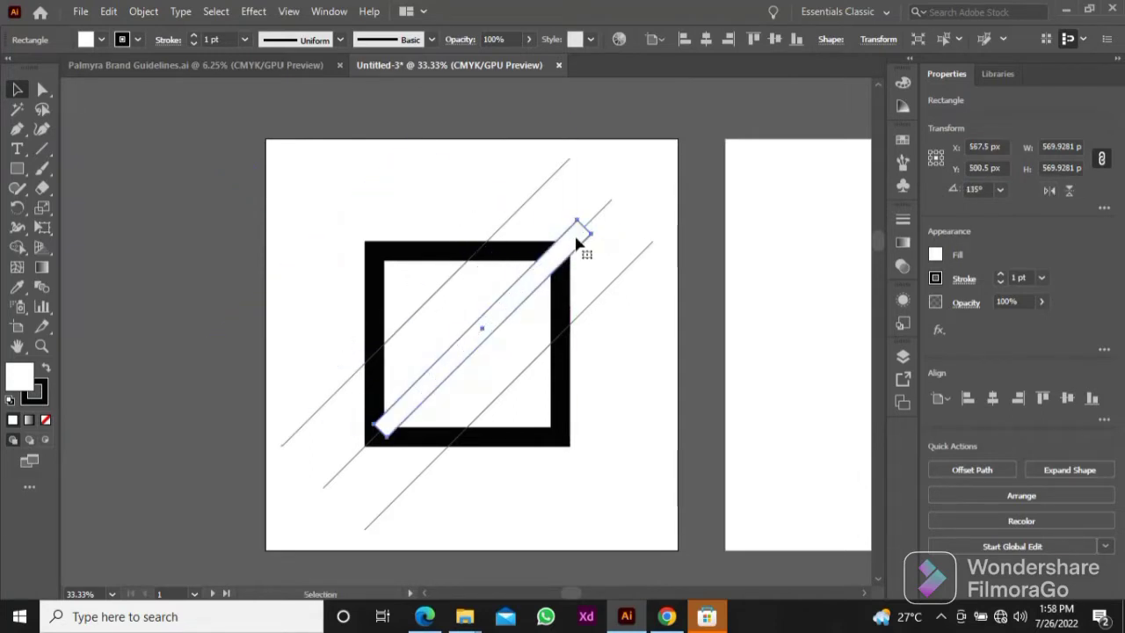
drag(593, 243, 517, 300)
click(610, 259)
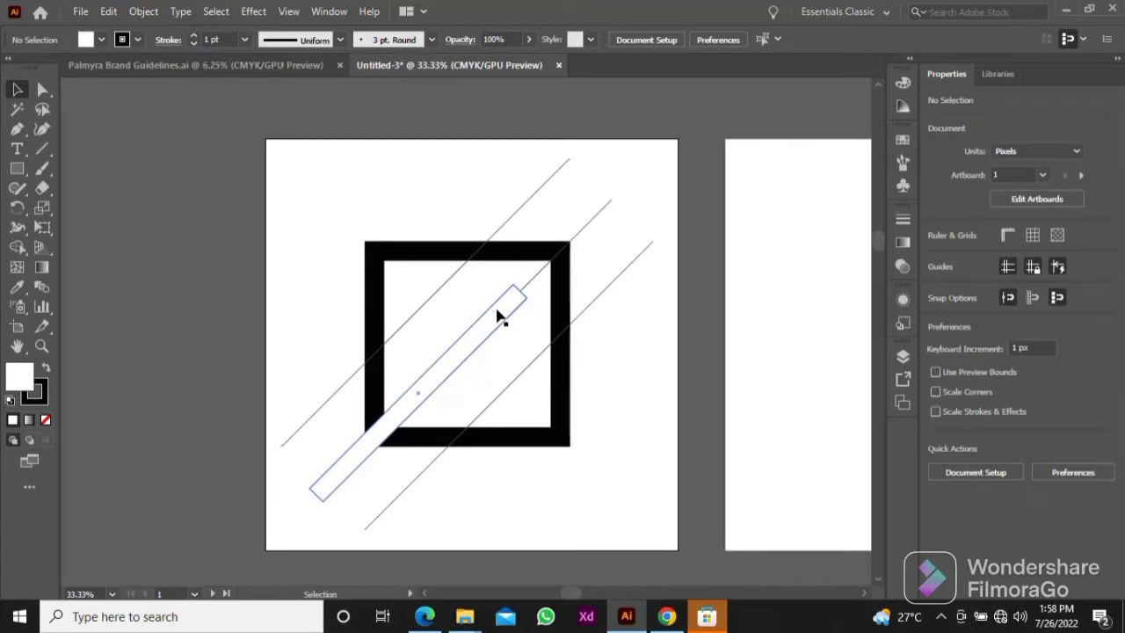
drag(498, 317, 585, 322)
click(621, 351)
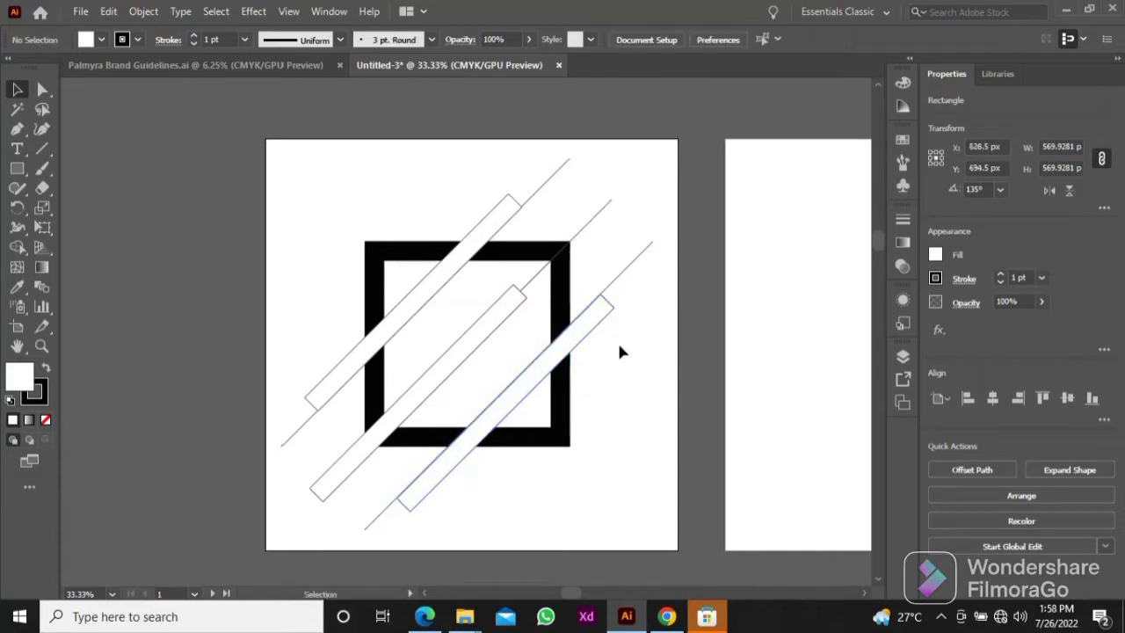
Step: Copy the upper slanted bar to the square's upper left and set the copy's rotation to 0°
click(40, 146)
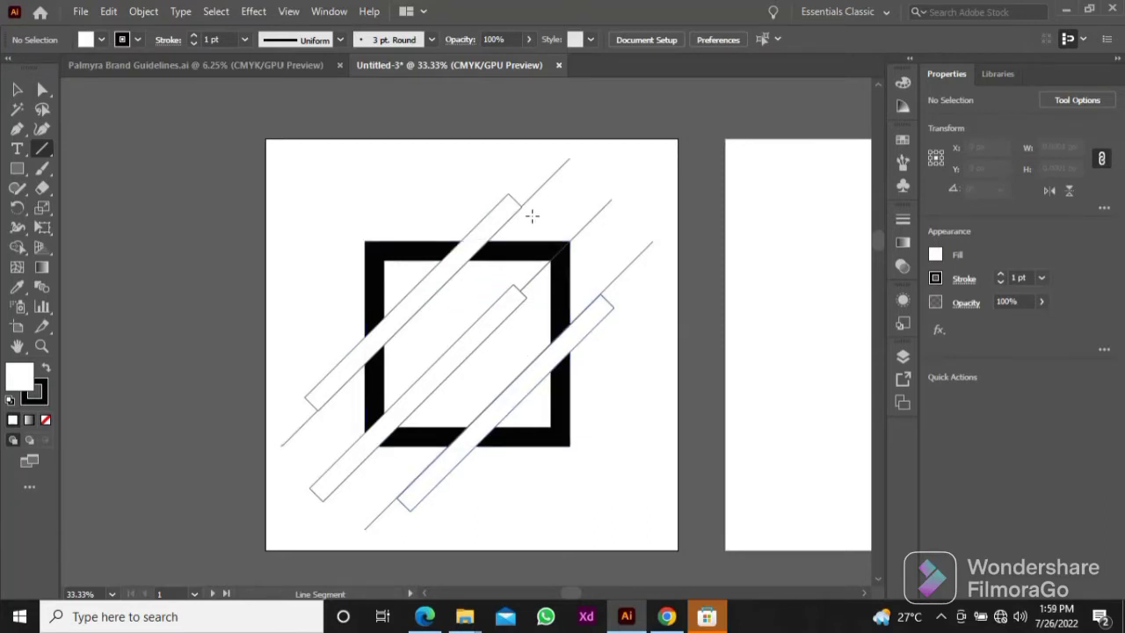
key(v)
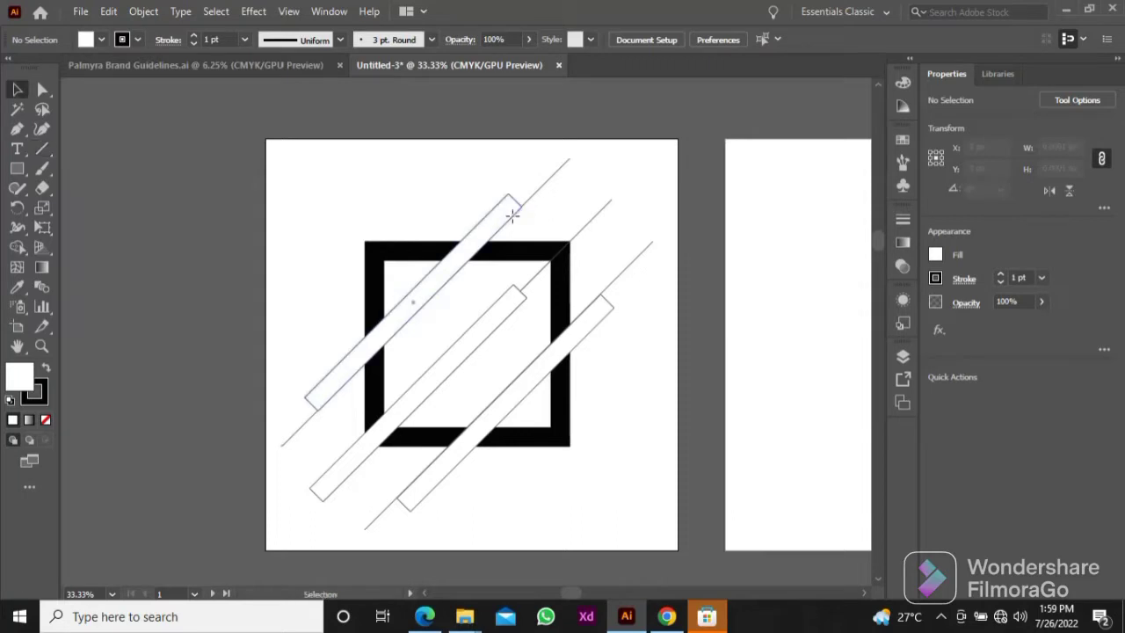
drag(485, 240, 360, 176)
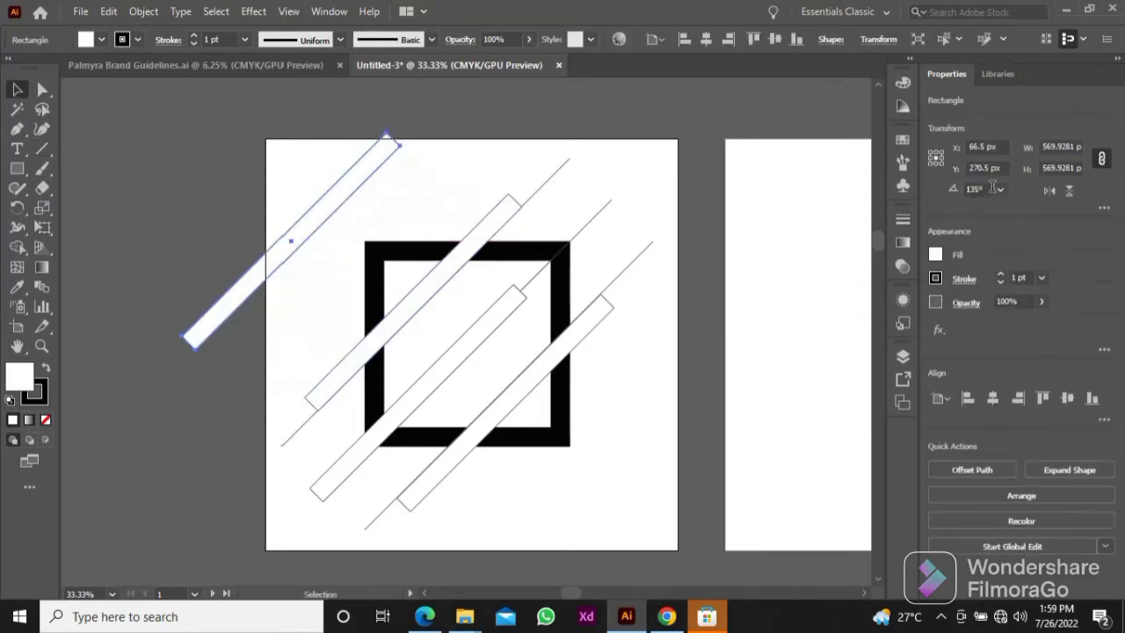
click(1001, 189)
click(1013, 206)
click(562, 121)
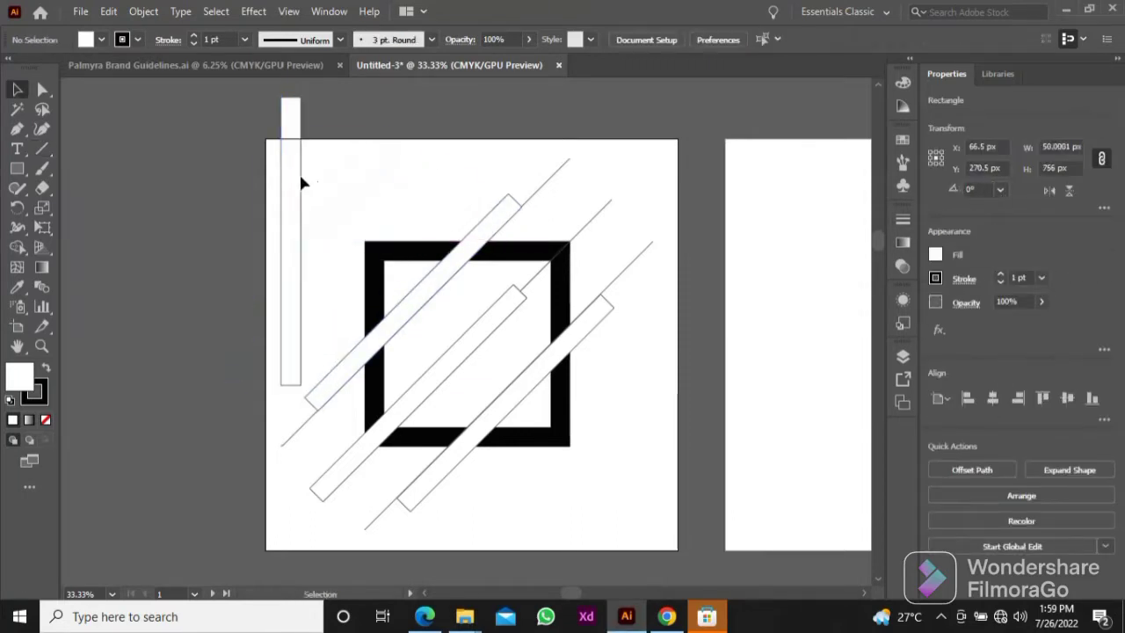
Step: Place vertical bars just inside the square's left and right borders
drag(295, 173, 398, 264)
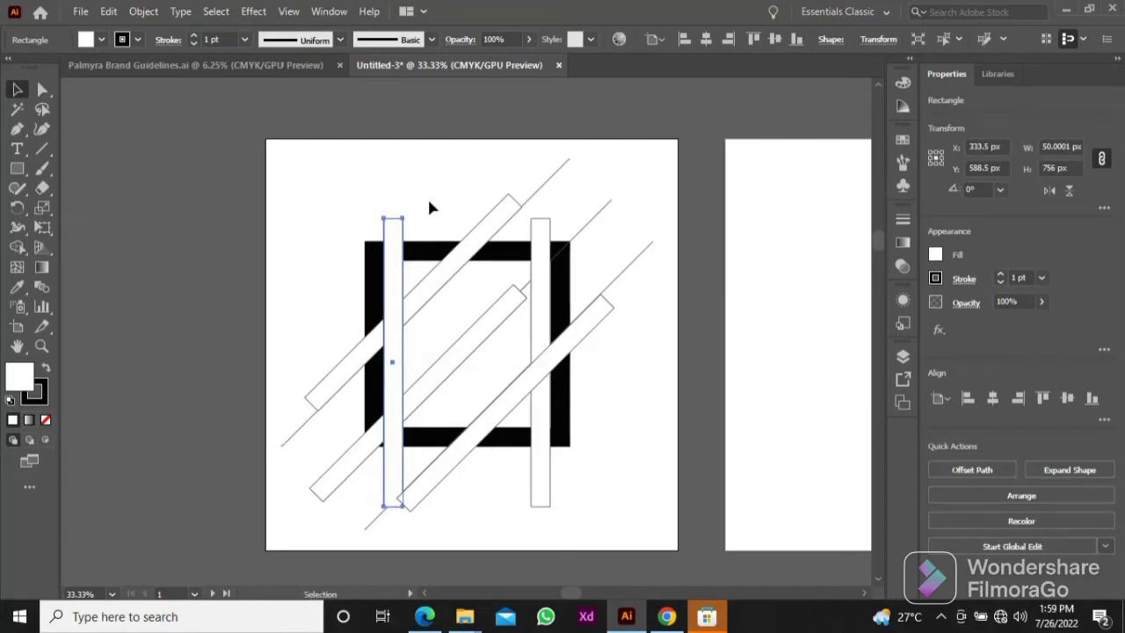
click(438, 197)
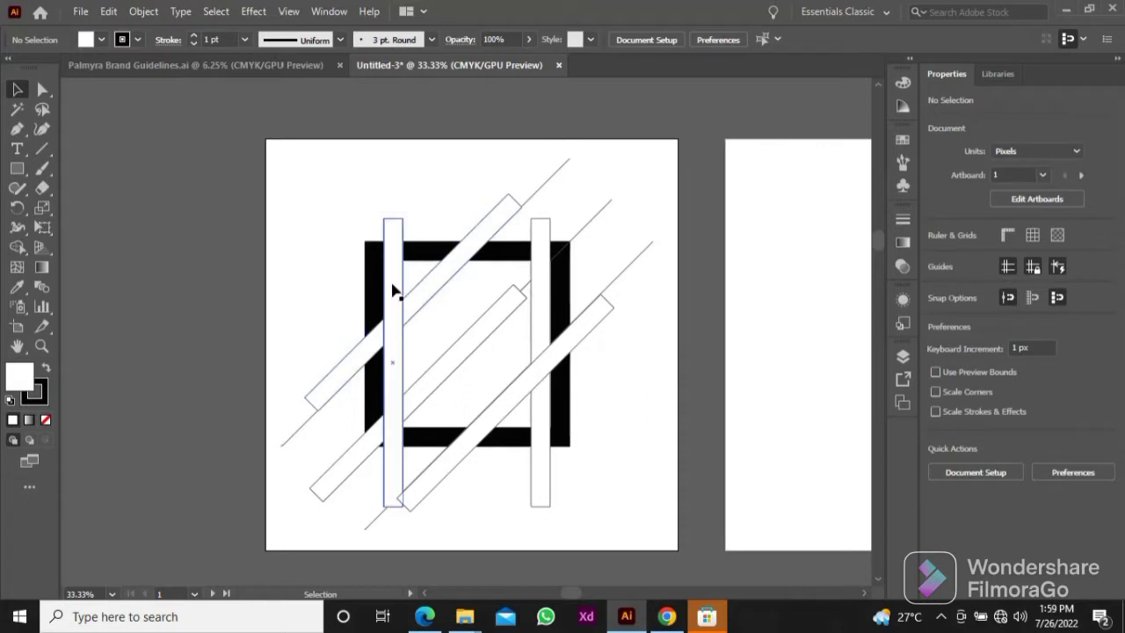
Step: Copy the vertical bar, rotate the copy 90°, and place horizontal bars just inside the square's top and bottom borders
drag(395, 285, 684, 281)
click(999, 189)
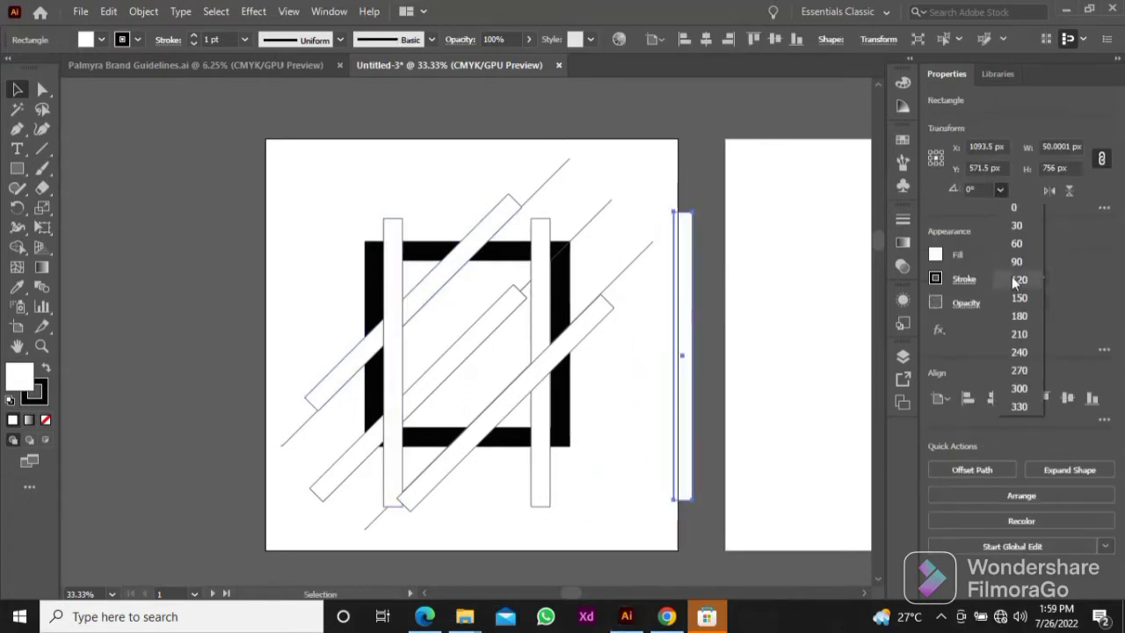
click(1006, 267)
drag(742, 356, 604, 273)
click(639, 412)
click(668, 274)
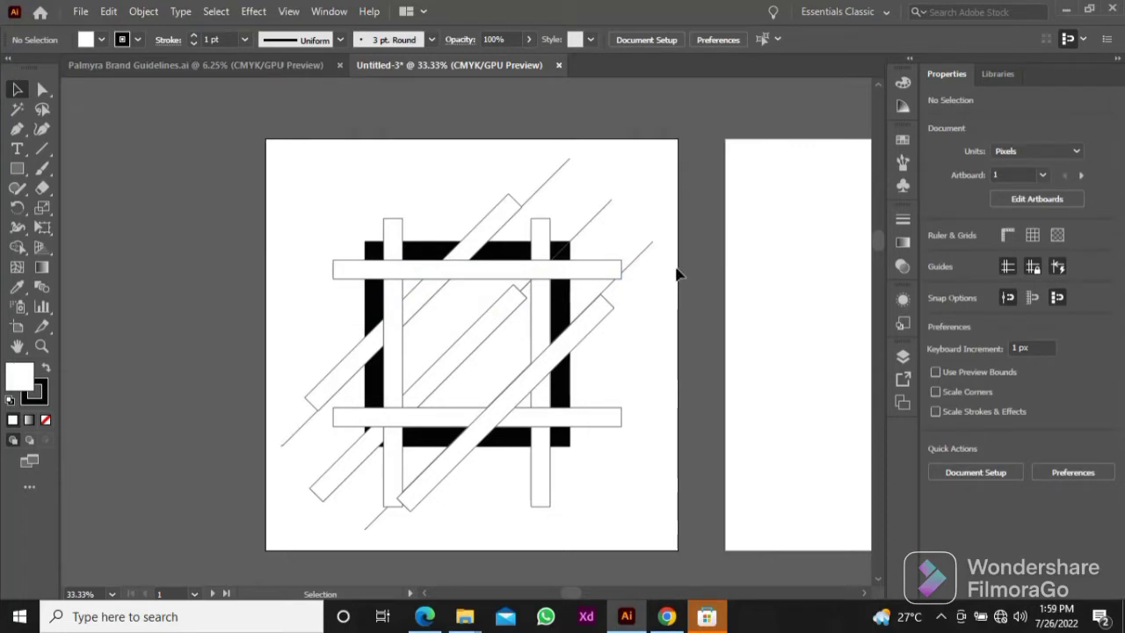
Step: Convert the thick stroke of the square into an outlined shape with Outline Stroke
click(559, 251)
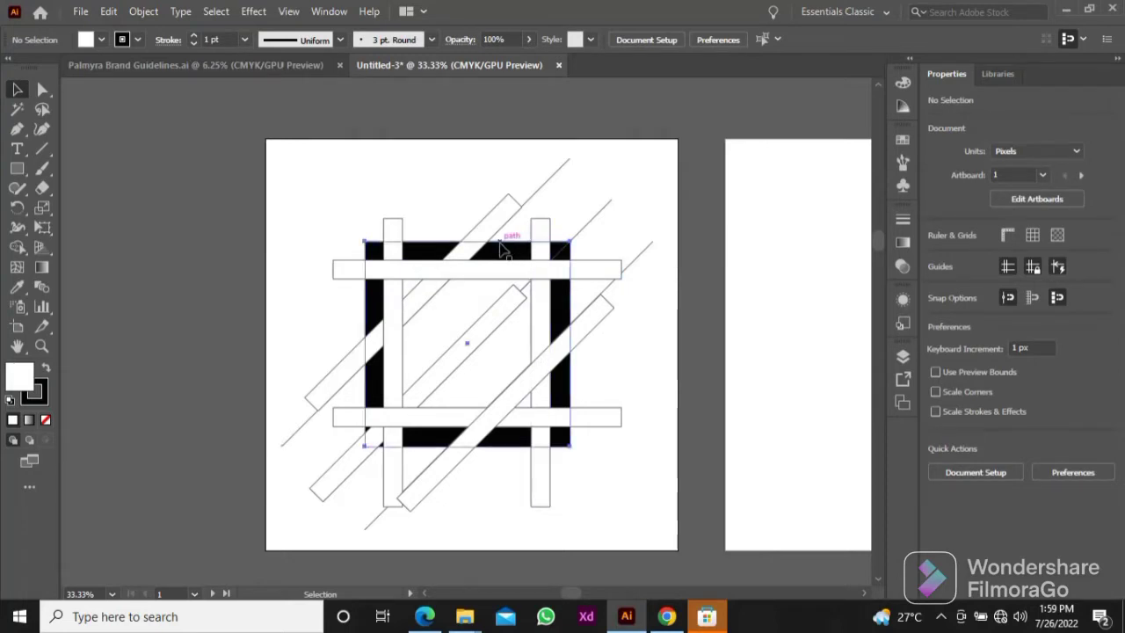
click(144, 12)
mouse_move(236, 402)
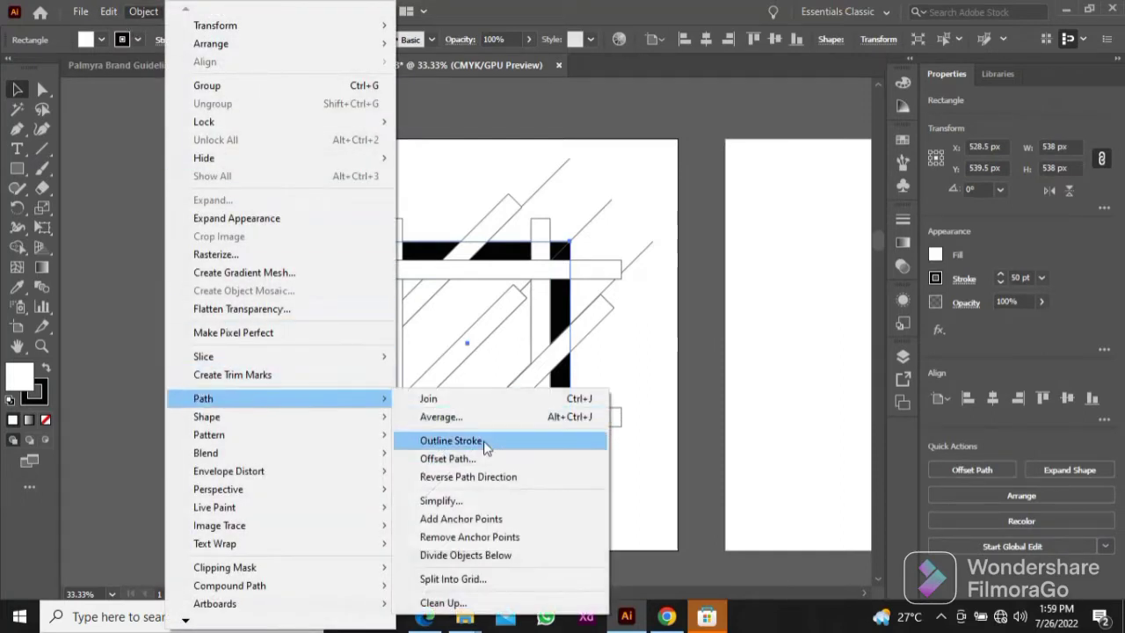
click(441, 437)
click(561, 315)
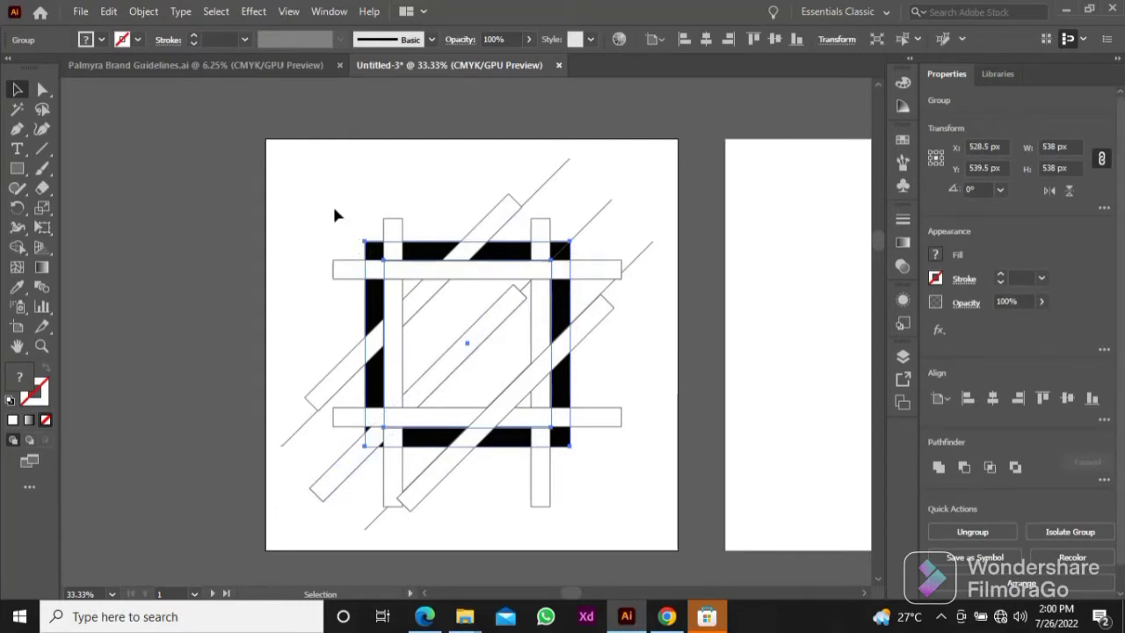
click(334, 211)
Step: Delete the three thin diagonal construction lines
click(544, 189)
shift+click(652, 246)
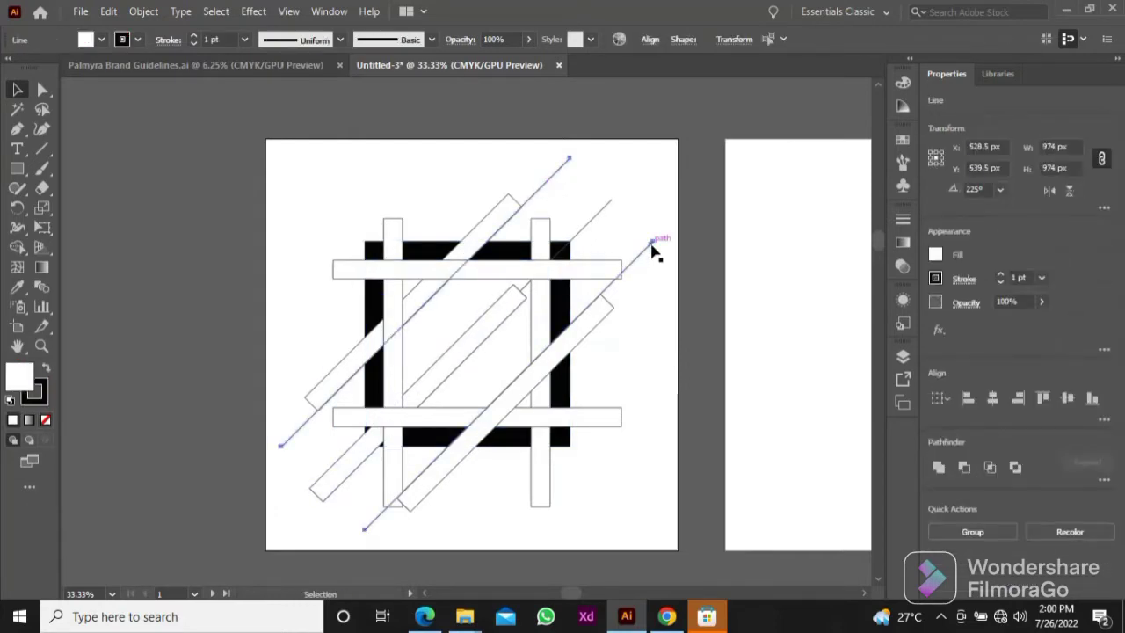
key(Delete)
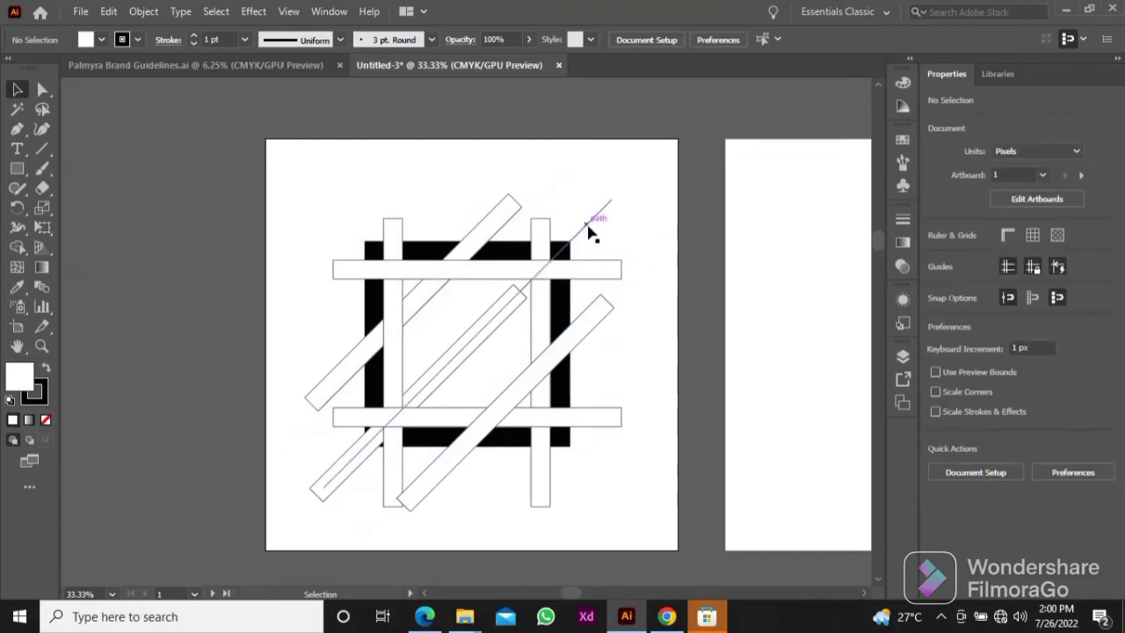
click(589, 233)
key(Delete)
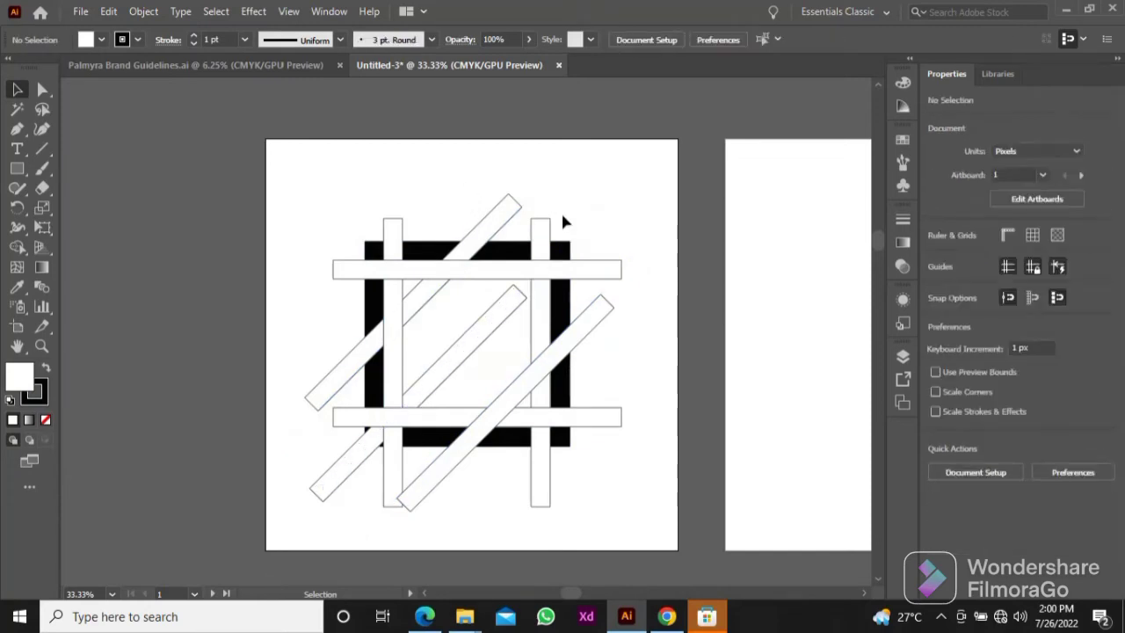
Step: Apply the default white fill and 1 pt black stroke to the outlined square frame
click(425, 249)
click(10, 401)
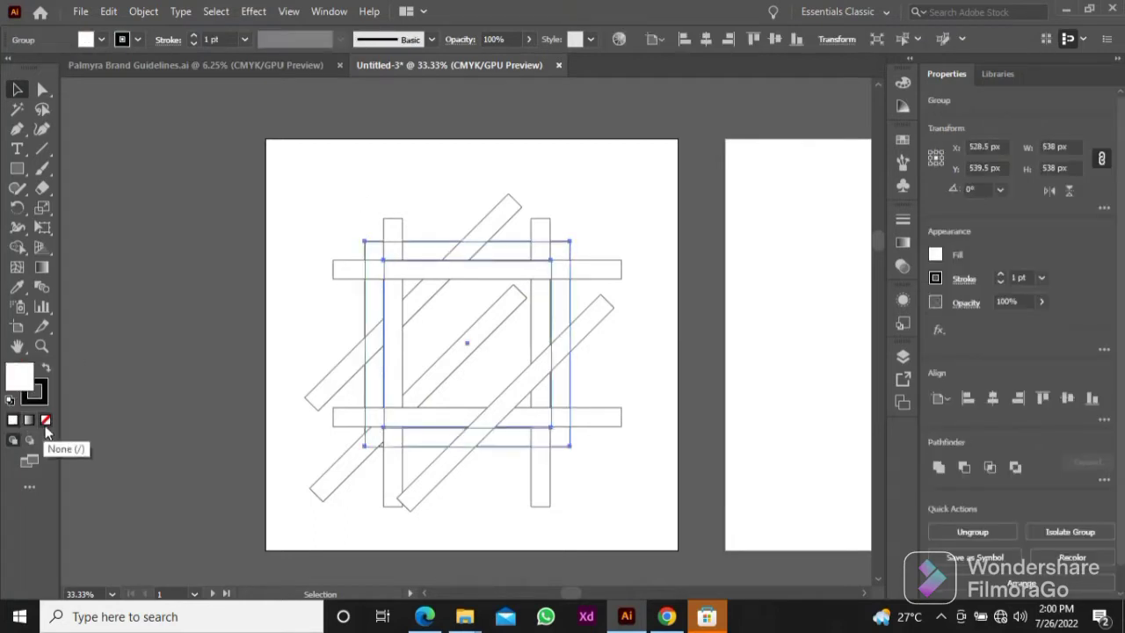
click(195, 345)
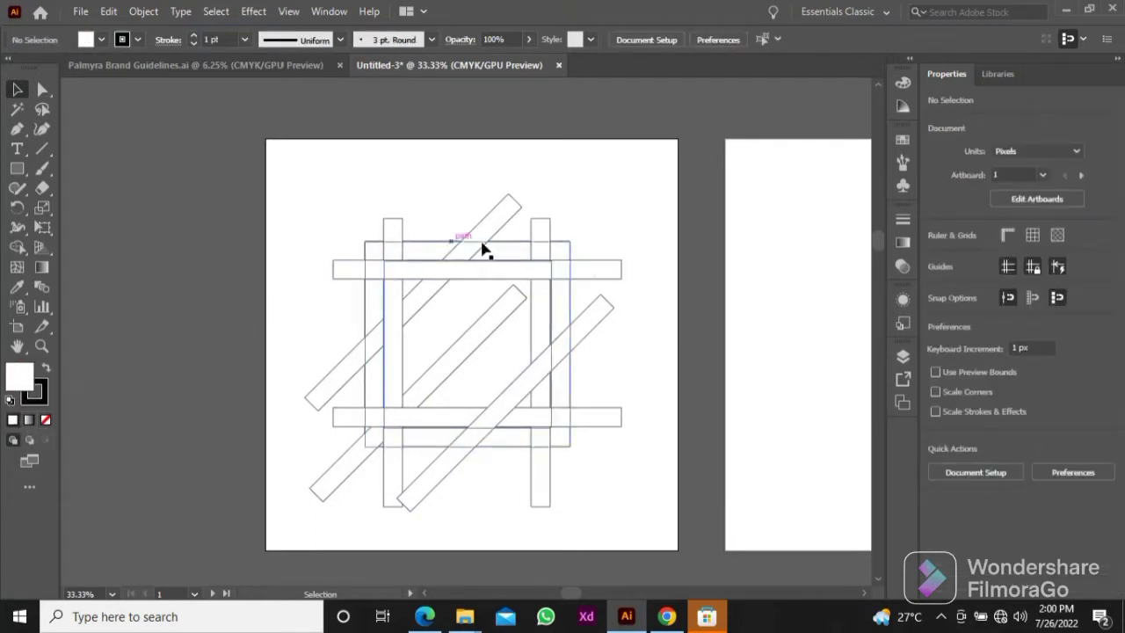
Step: Select the frame and all bars, and merge the segments of the middle diagonal bar with Shape Builder
drag(342, 185, 590, 478)
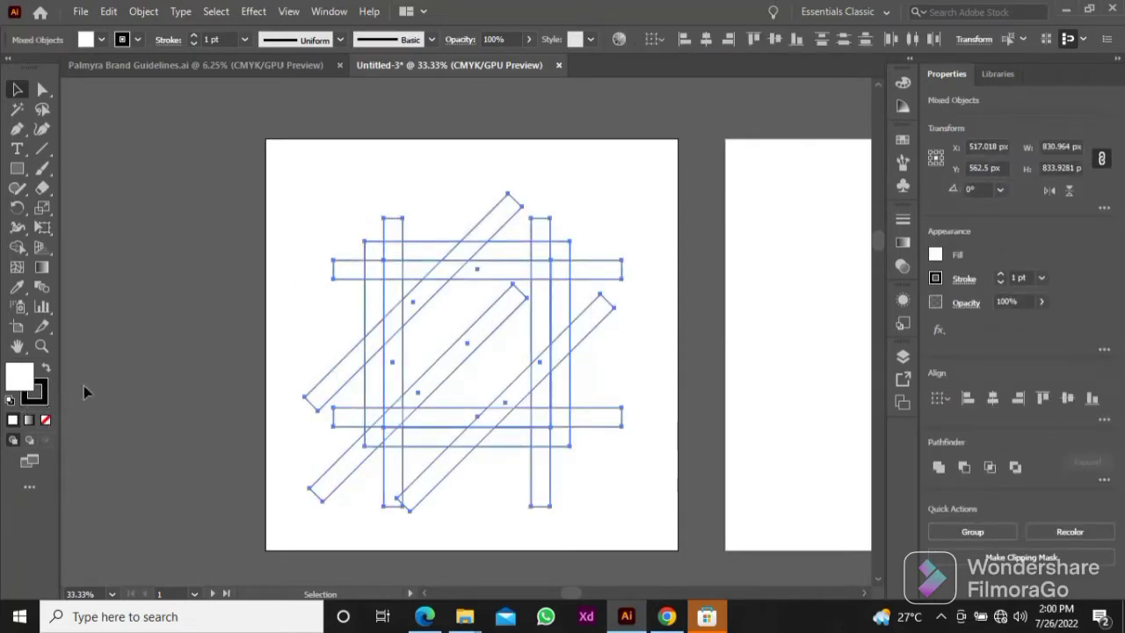
scroll(440, 302, up, 1)
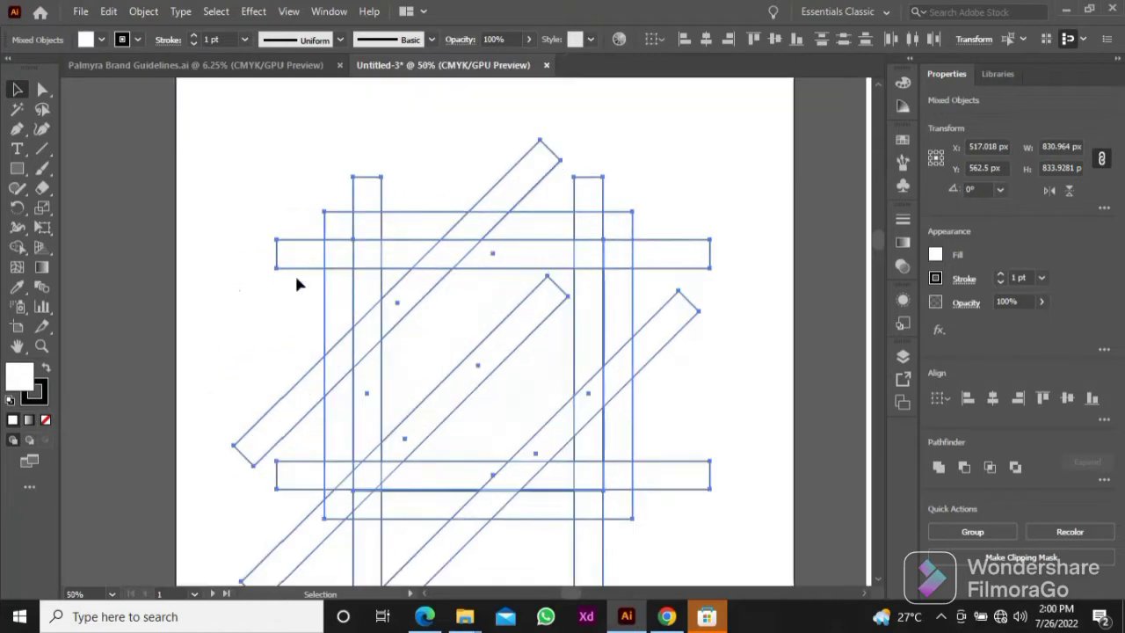
click(17, 248)
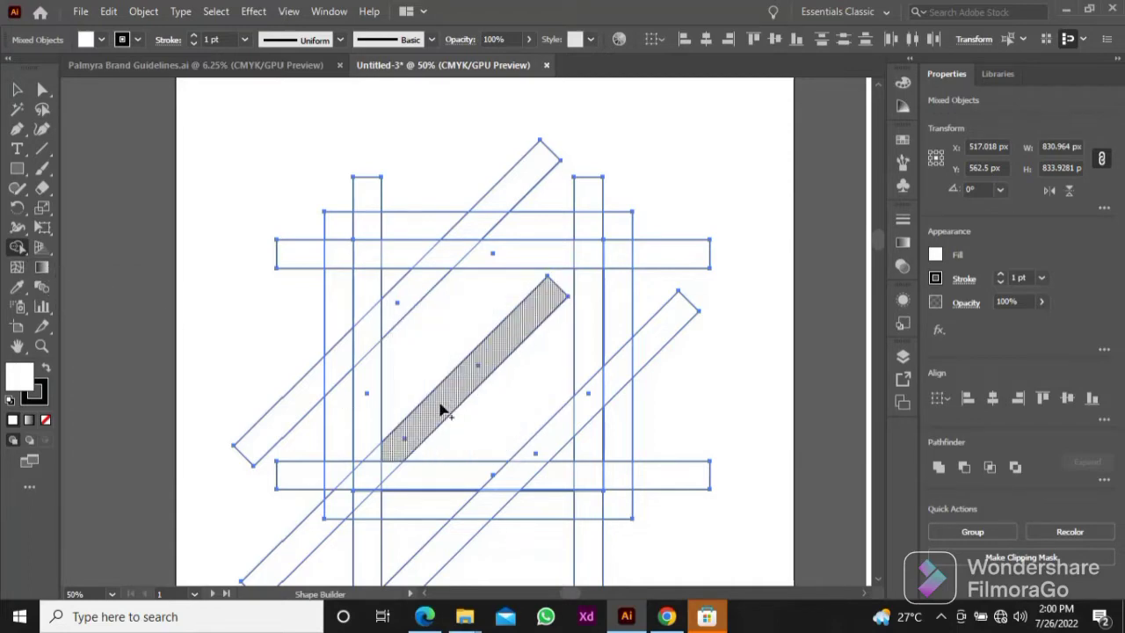
mouse_move(441, 408)
mouse_down()
mouse_move(297, 535)
mouse_move(357, 503)
mouse_move(398, 457)
mouse_up()
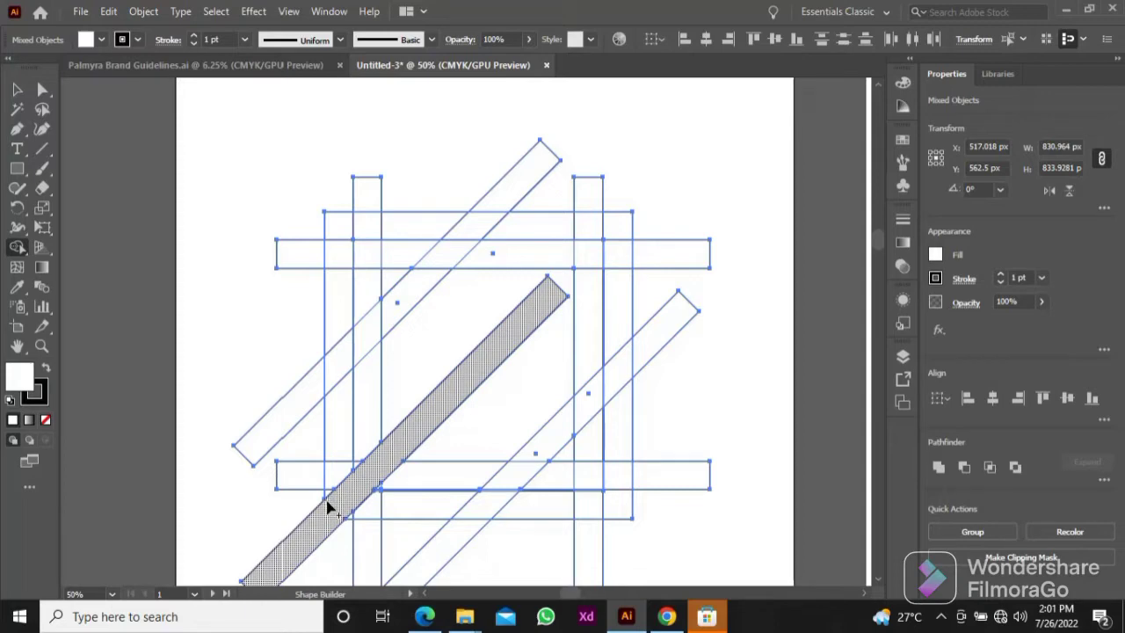
Step: Merge the square frame with the middle diagonal bar and the inner parts of the two outer diagonal bars using Shape Builder
mouse_move(327, 508)
mouse_down()
mouse_move(346, 223)
mouse_move(607, 225)
mouse_move(613, 500)
mouse_move(520, 510)
mouse_up()
drag(404, 512, 356, 519)
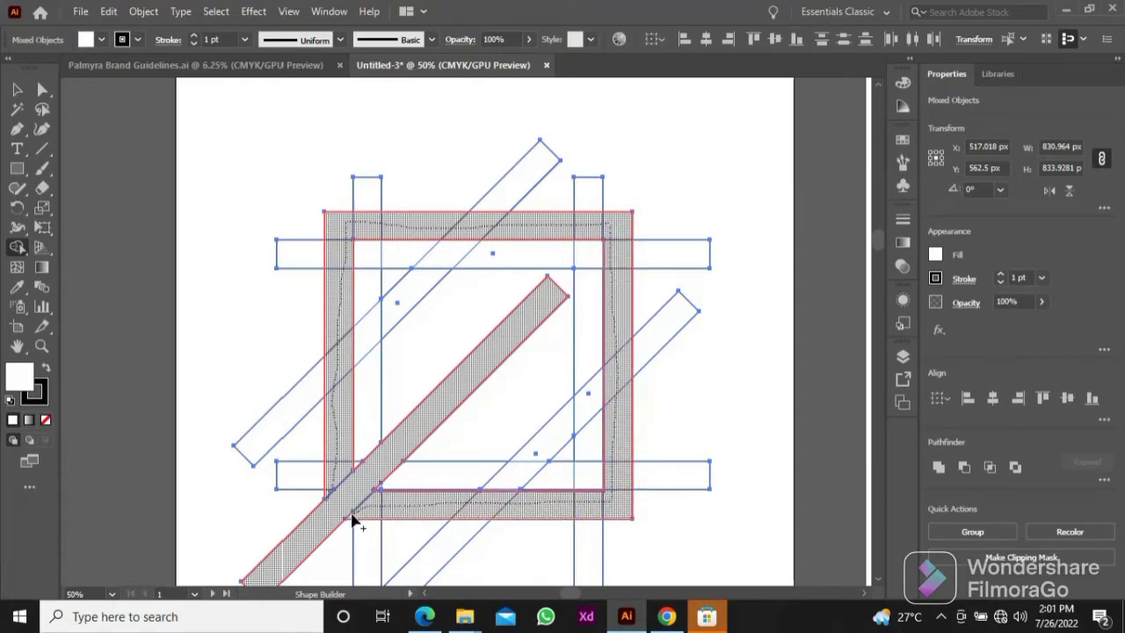
drag(351, 521, 353, 520)
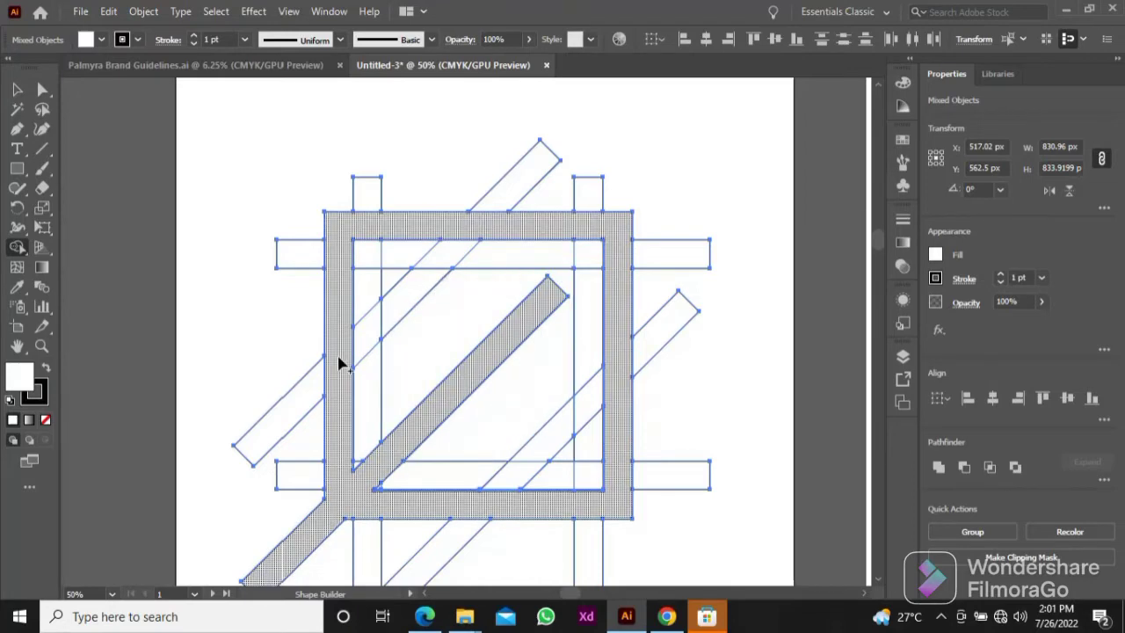
mouse_move(338, 359)
mouse_down()
mouse_move(395, 302)
mouse_move(389, 274)
mouse_up()
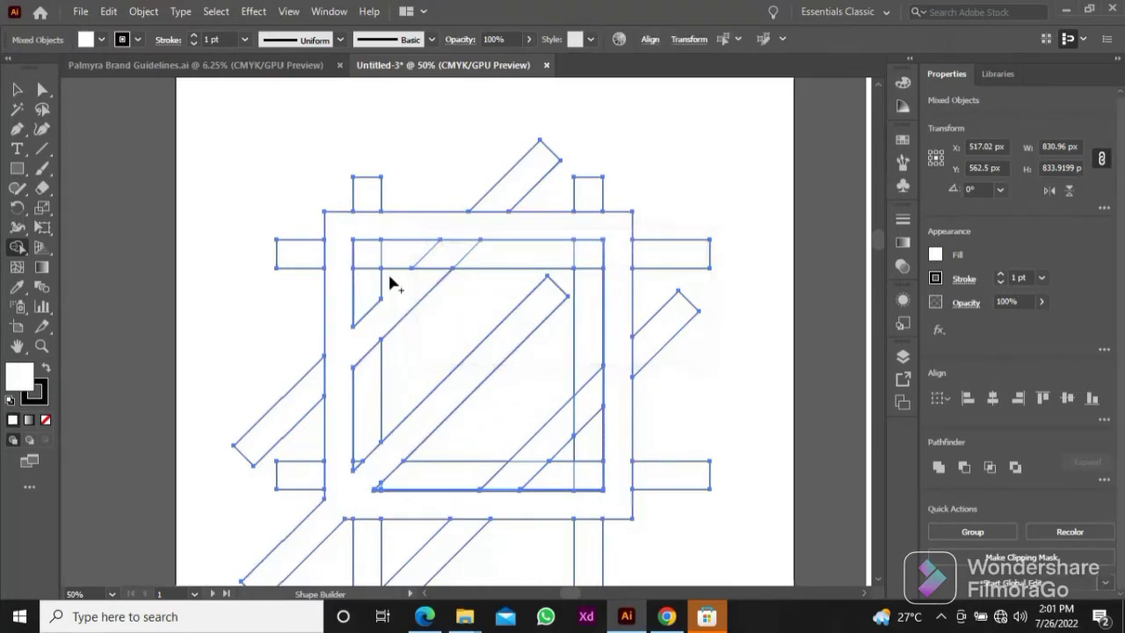
mouse_move(492, 502)
mouse_down()
mouse_move(523, 455)
mouse_move(565, 463)
mouse_up()
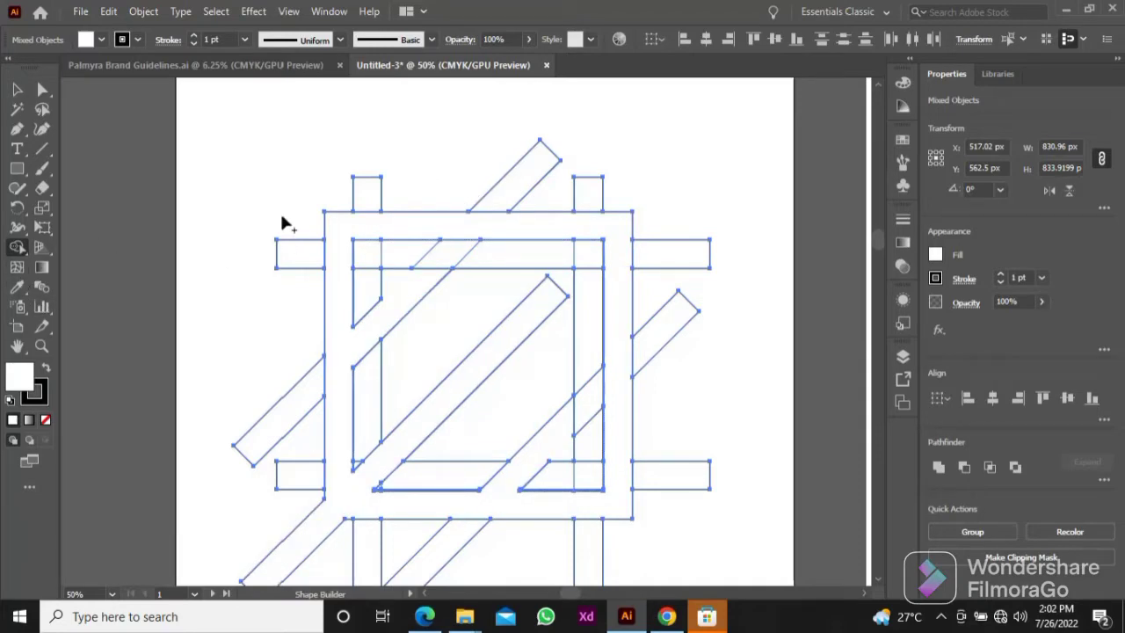
Step: Remove the bar ends protruding outside the frame with Shape Builder, keeping only the middle diagonal bar's lower end
drag(324, 189, 628, 203)
mouse_move(670, 233)
mouse_down()
mouse_move(676, 412)
mouse_move(672, 479)
mouse_up()
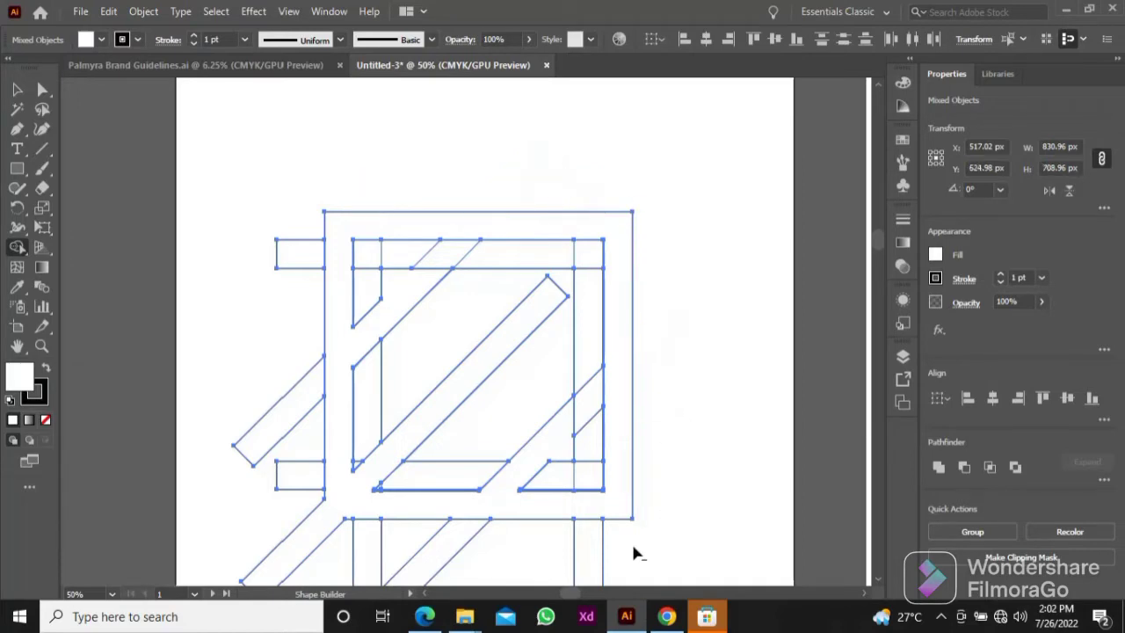
mouse_move(626, 550)
mouse_down()
mouse_move(338, 563)
mouse_move(324, 548)
mouse_up()
drag(305, 511, 269, 352)
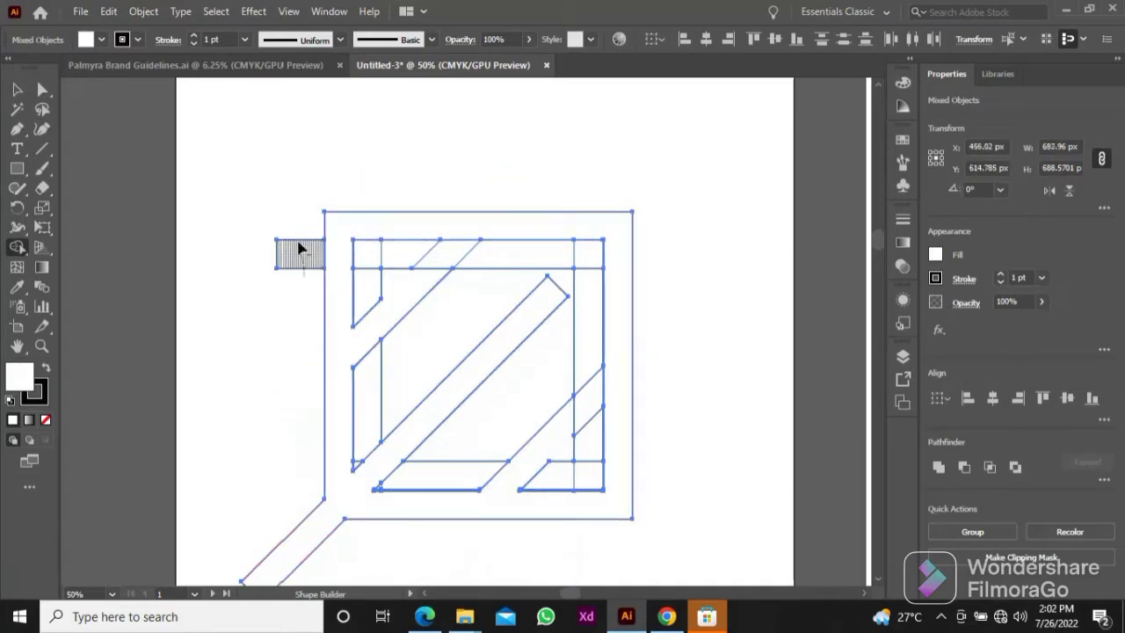
alt+click(297, 244)
Step: Remove the leftover vertical and horizontal bar segments along the inside of the frame with Shape Builder
mouse_move(366, 275)
mouse_down()
mouse_move(584, 252)
mouse_move(586, 421)
mouse_move(581, 464)
mouse_move(565, 485)
mouse_up()
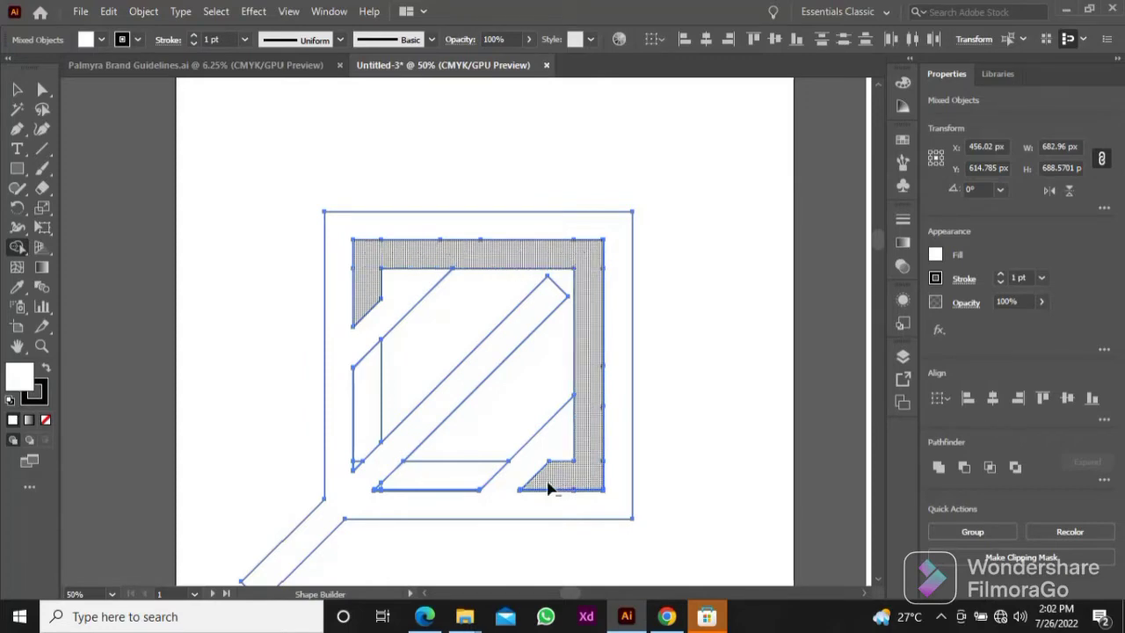
drag(462, 479, 496, 426)
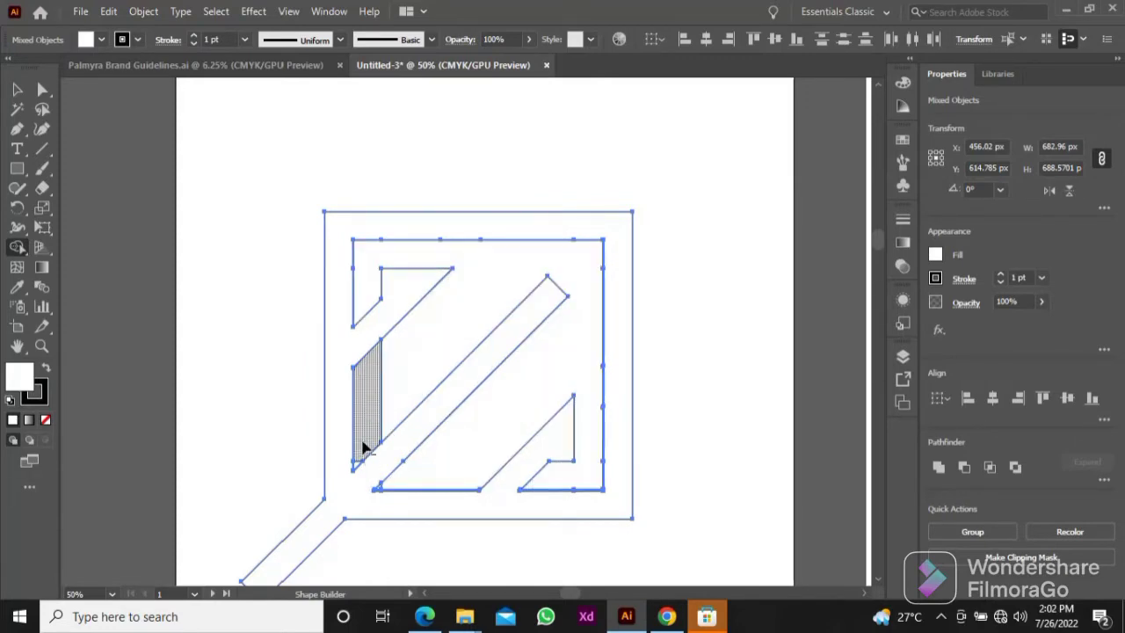
drag(362, 444, 389, 367)
Step: Clear the small triangles and thin slivers left in the frame's inner corners with Shape Builder, and deselect the artwork
scroll(359, 469, down, 1)
scroll(359, 467, up, 6)
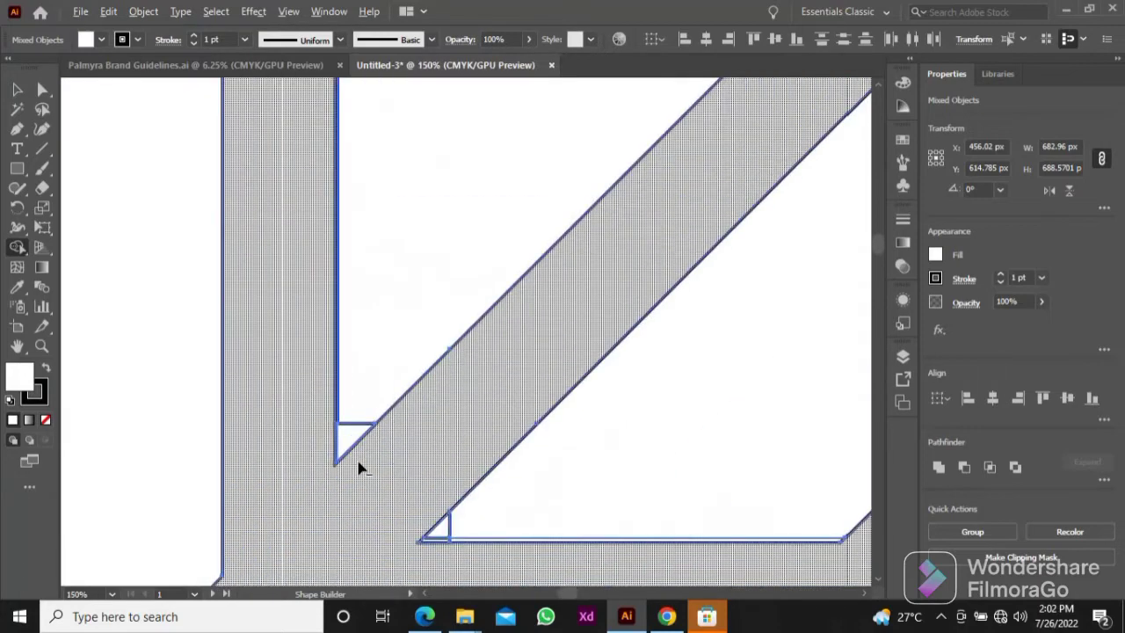
click(343, 428)
scroll(568, 515, down, 2)
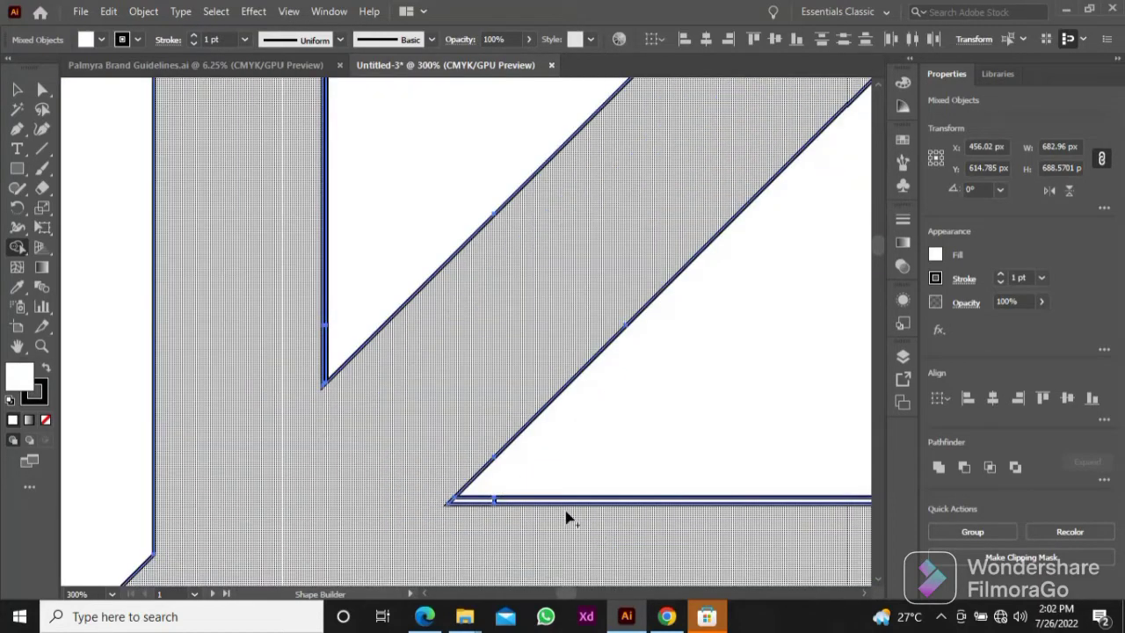
alt+click(537, 499)
alt+click(483, 497)
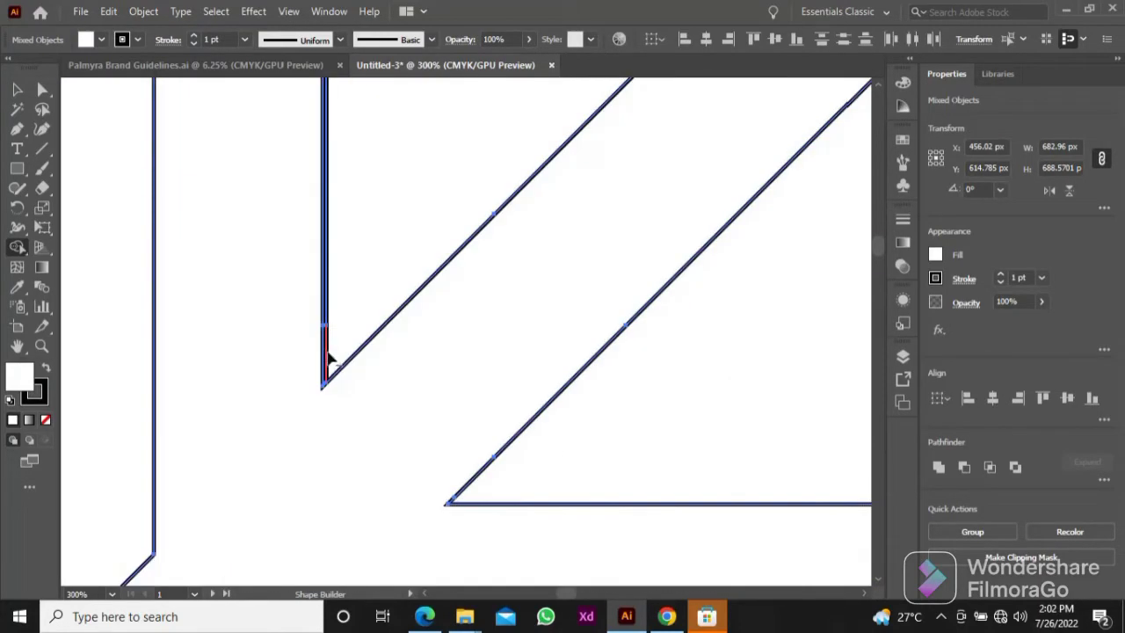
scroll(326, 319, down, 5)
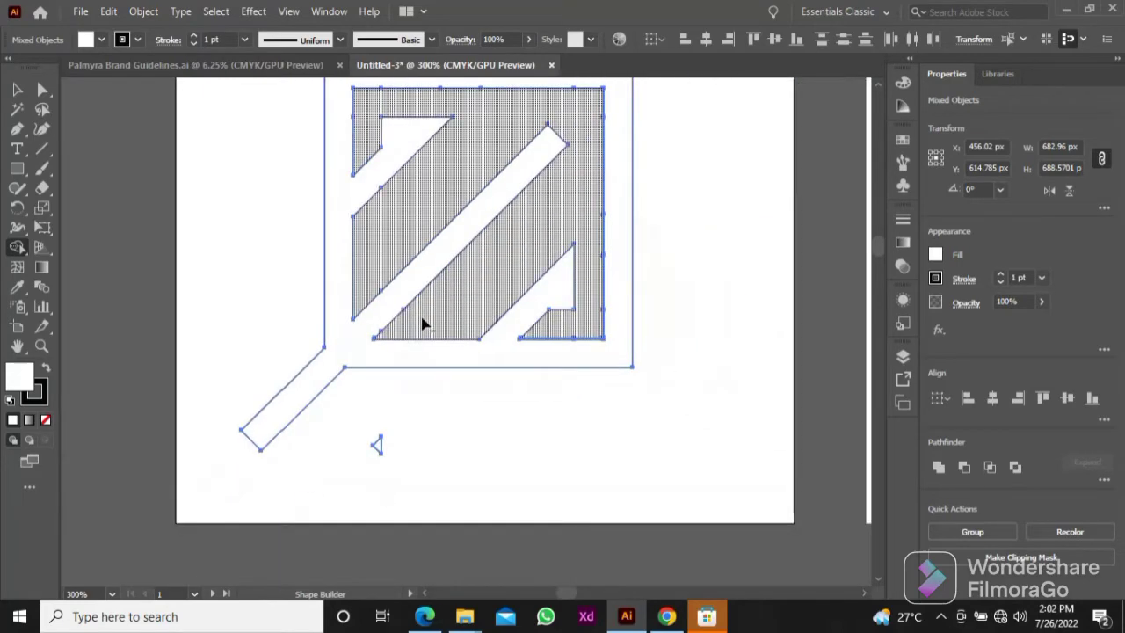
scroll(585, 348, up, 5)
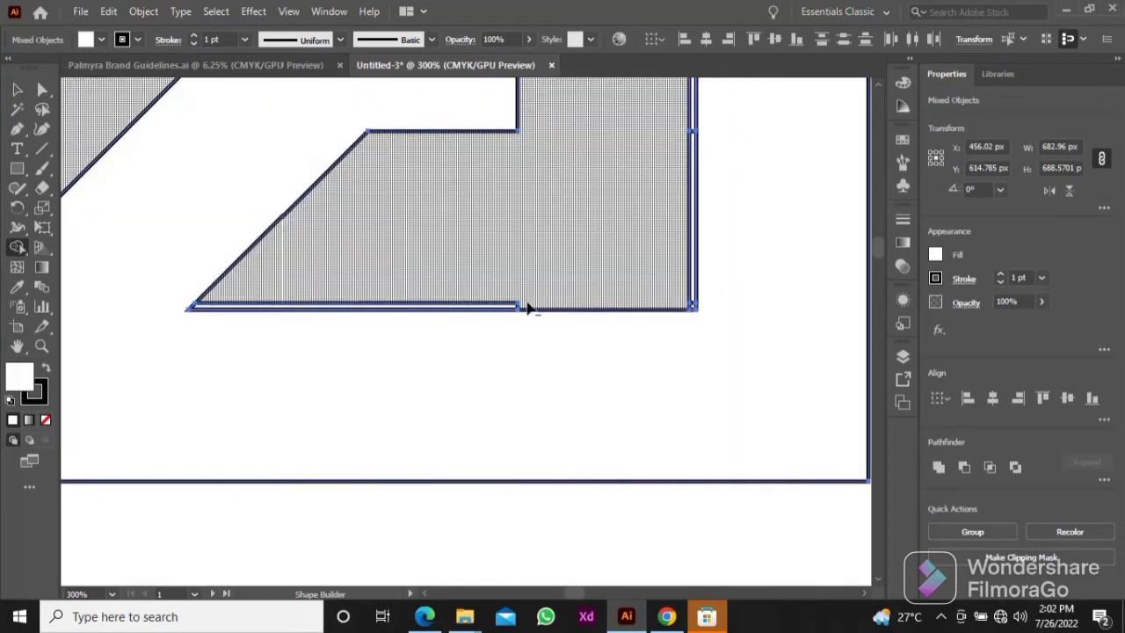
scroll(410, 282, down, 5)
drag(329, 267, 444, 360)
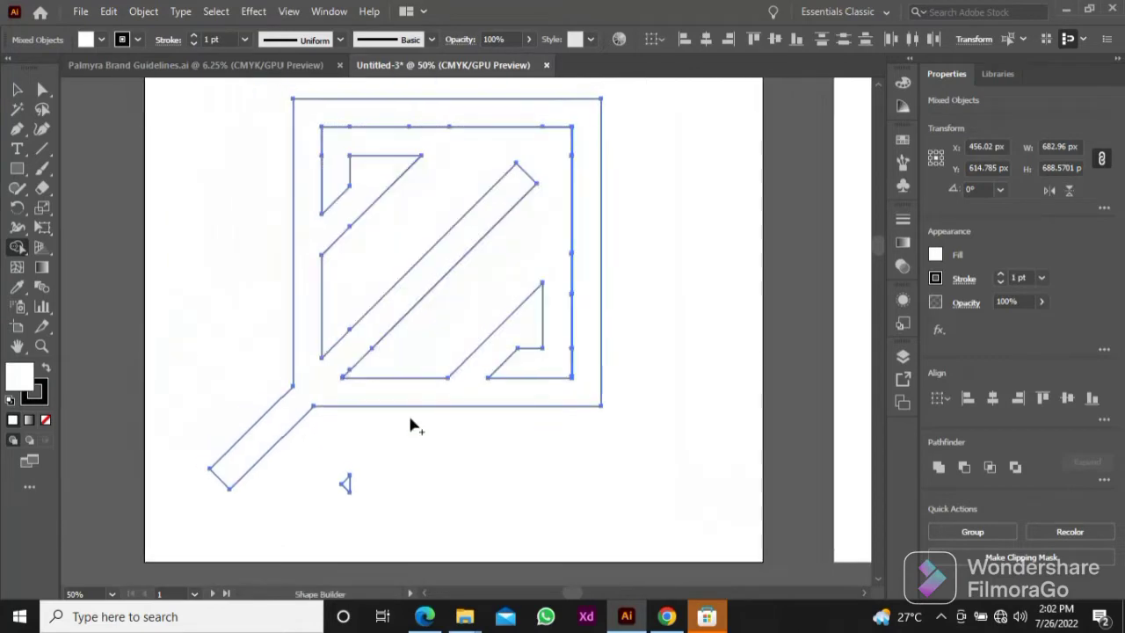
key(v)
click(599, 440)
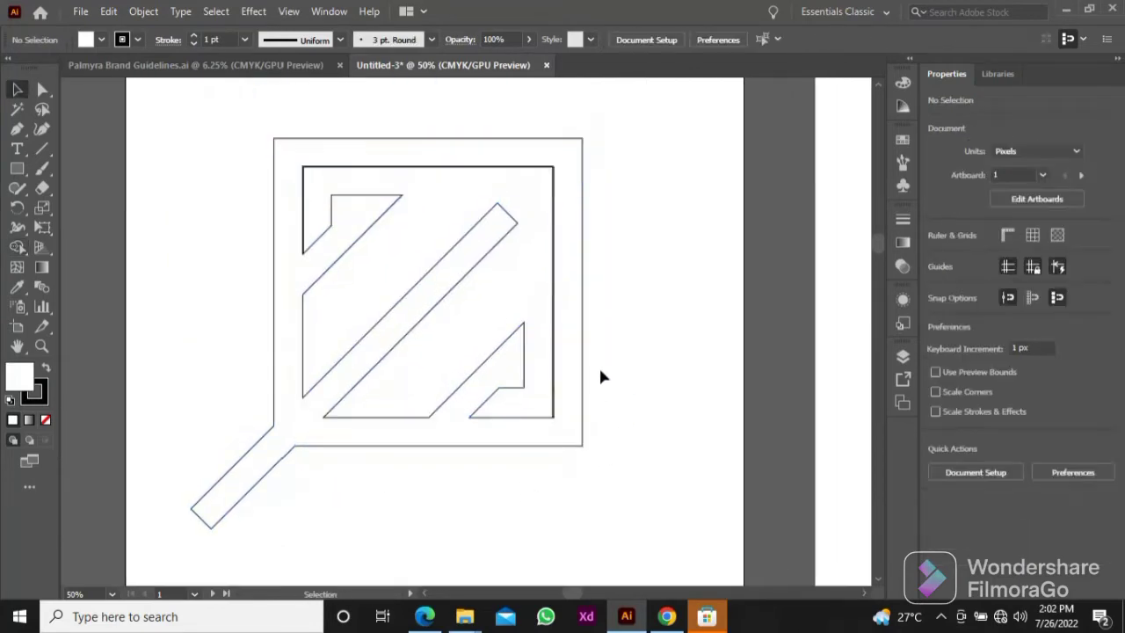
Step: Move the merged logo shape aside to the lower left and delete the leftover thin fragments behind it
click(582, 368)
drag(582, 374, 369, 576)
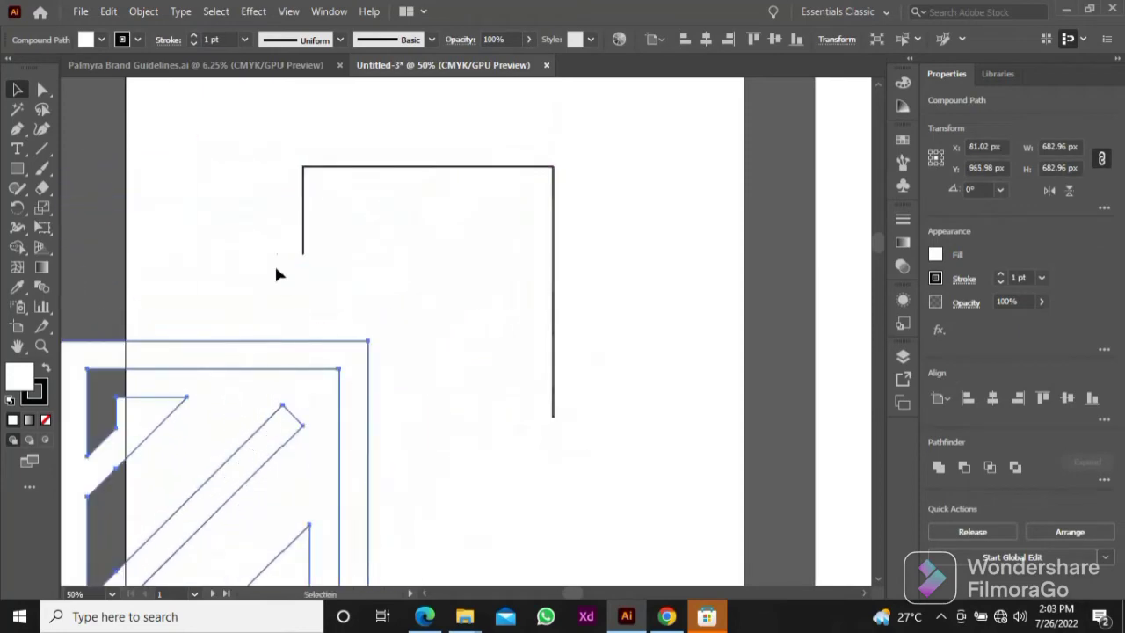
drag(268, 160, 635, 293)
key(Delete)
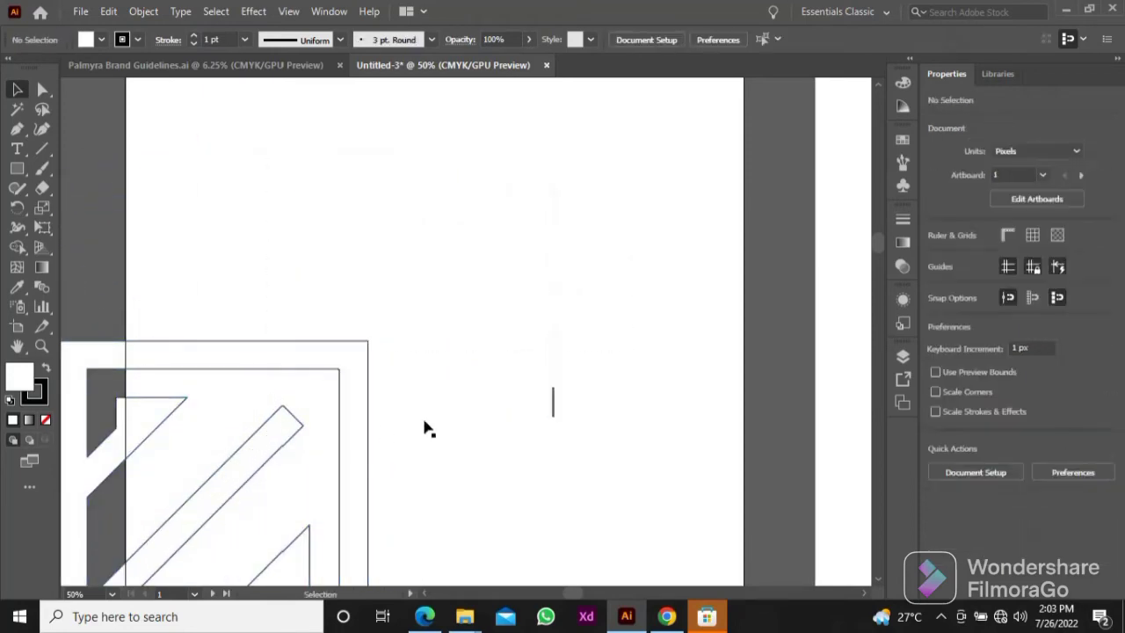
click(553, 409)
key(Delete)
Step: Centre the merged logo shape horizontally and vertically on the artboard
click(341, 442)
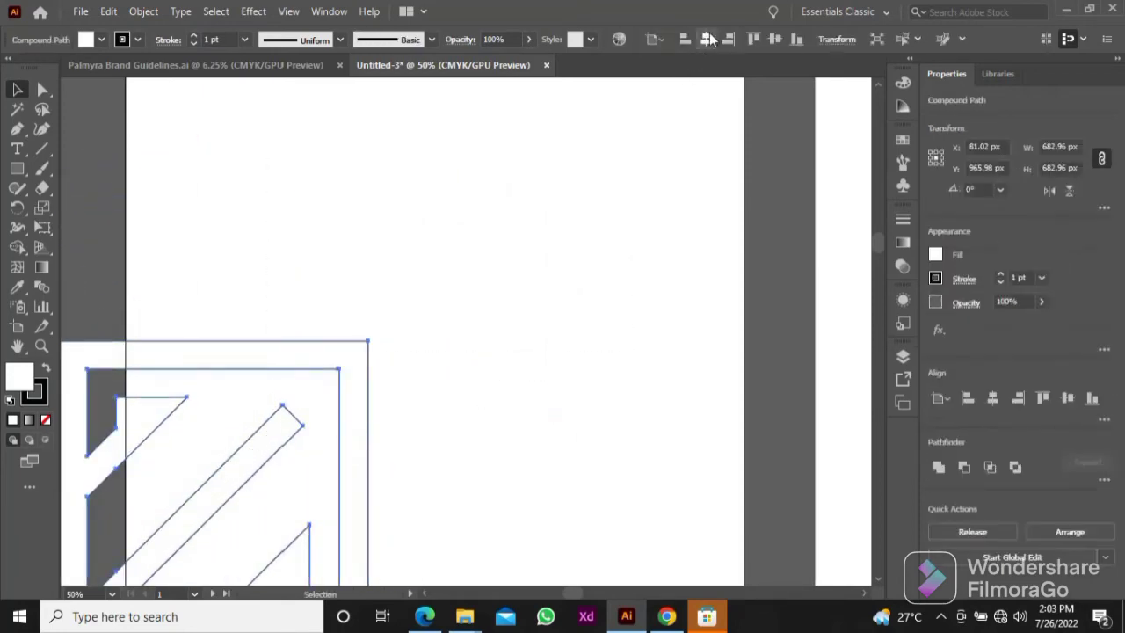
click(709, 39)
click(775, 39)
click(690, 169)
drag(635, 221, 599, 284)
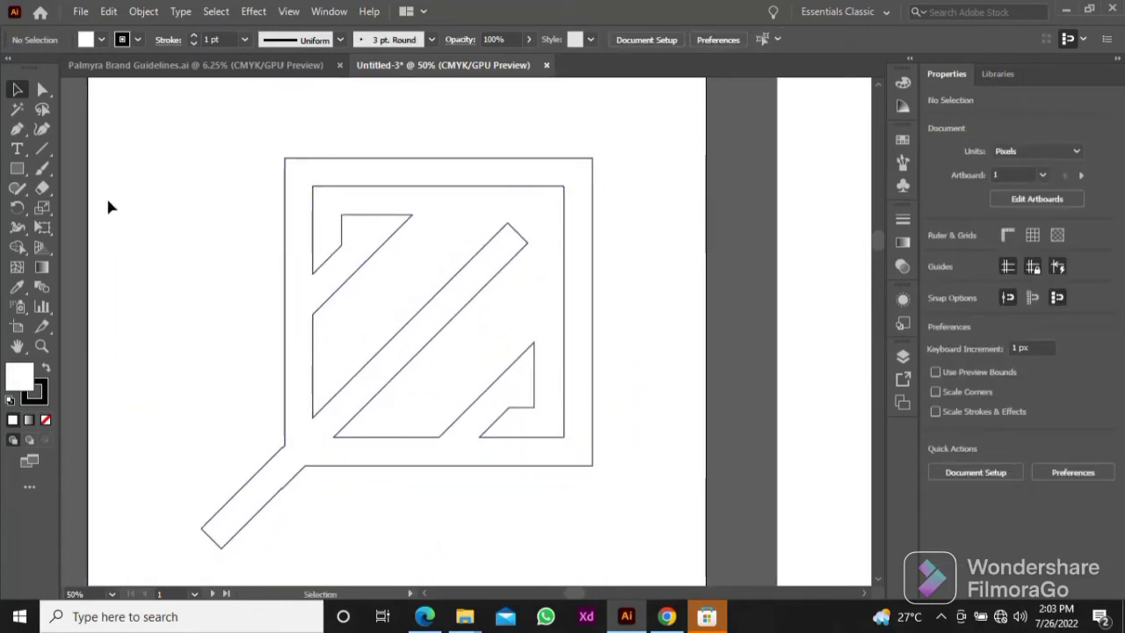
Step: Draw an 87 px square over the upper end of the middle diagonal bar and nudge it right to X 752 px
click(17, 168)
drag(486, 206, 517, 237)
key(v)
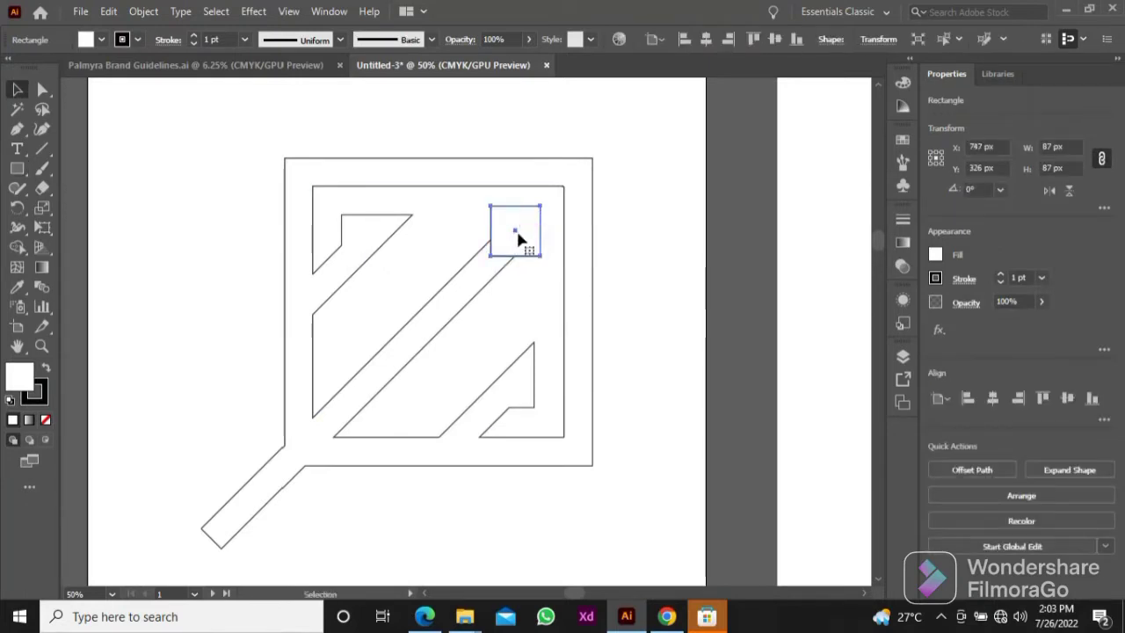
key(Right)
key(Right)
key(Right)
key(Right)
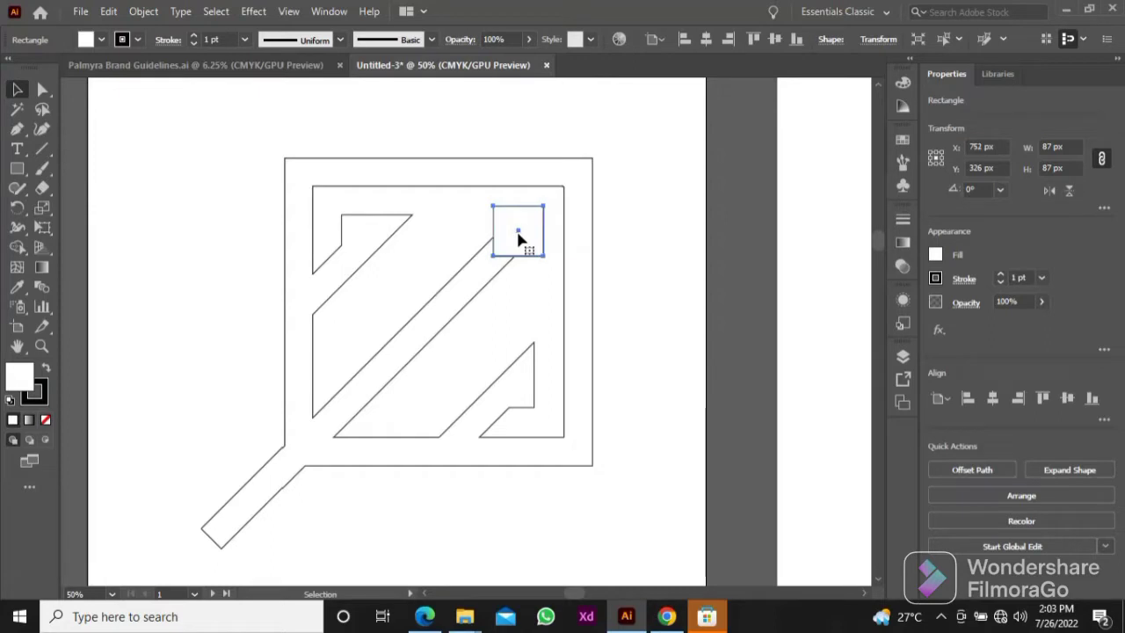
Step: Draw a 45° line spanning about 346 px by 346 px beside the upper edge of the middle bar, crossing the frame
click(631, 243)
click(43, 150)
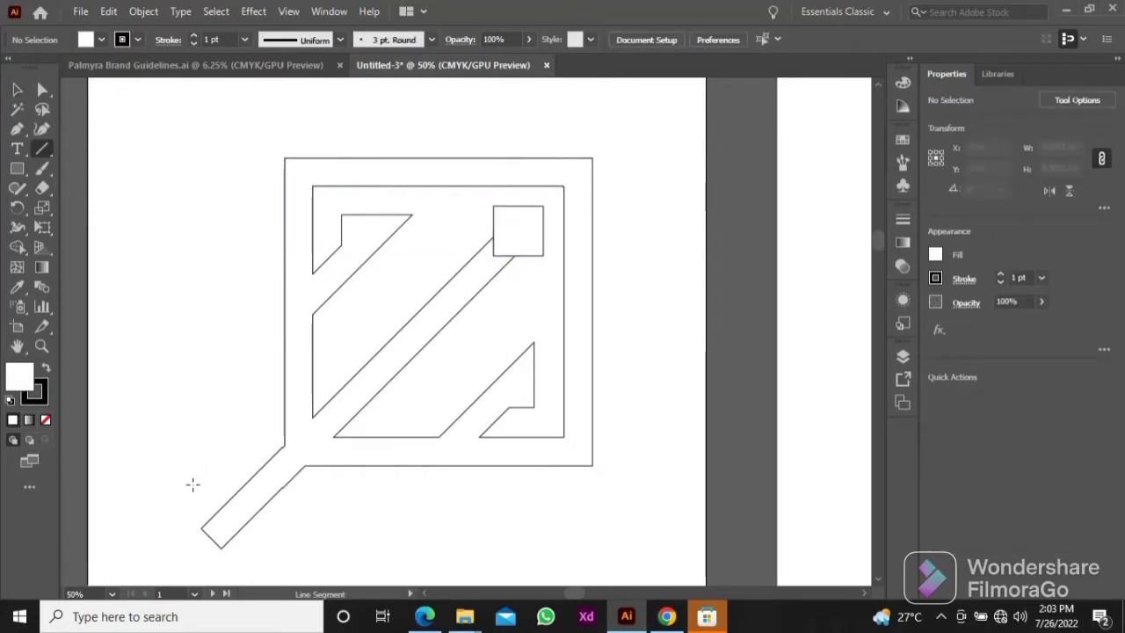
drag(192, 484, 390, 288)
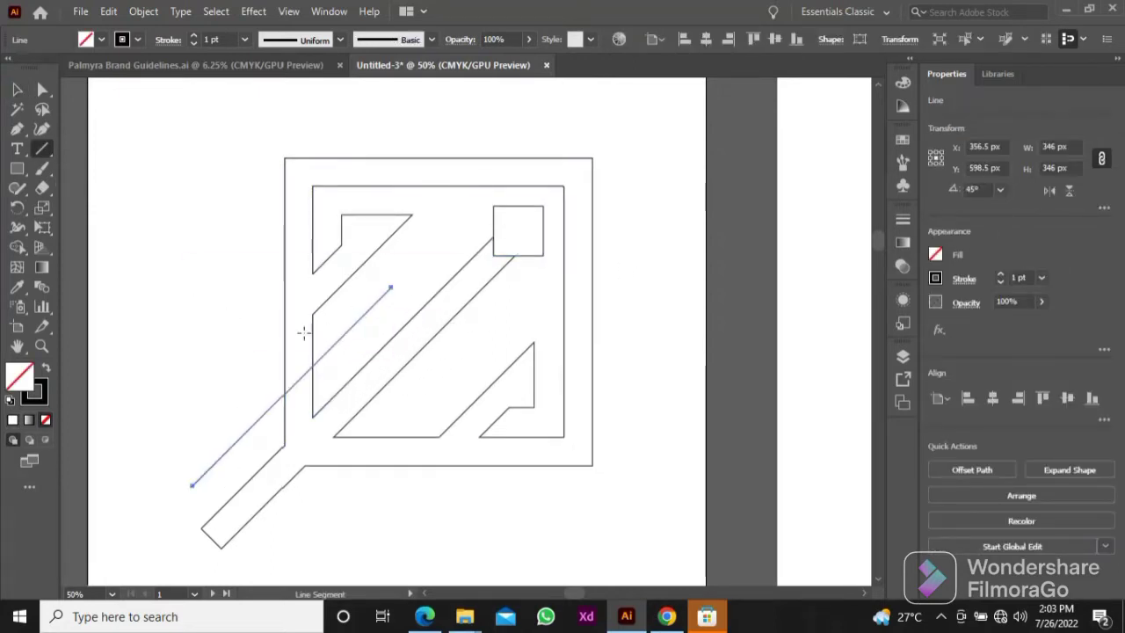
key(v)
click(218, 398)
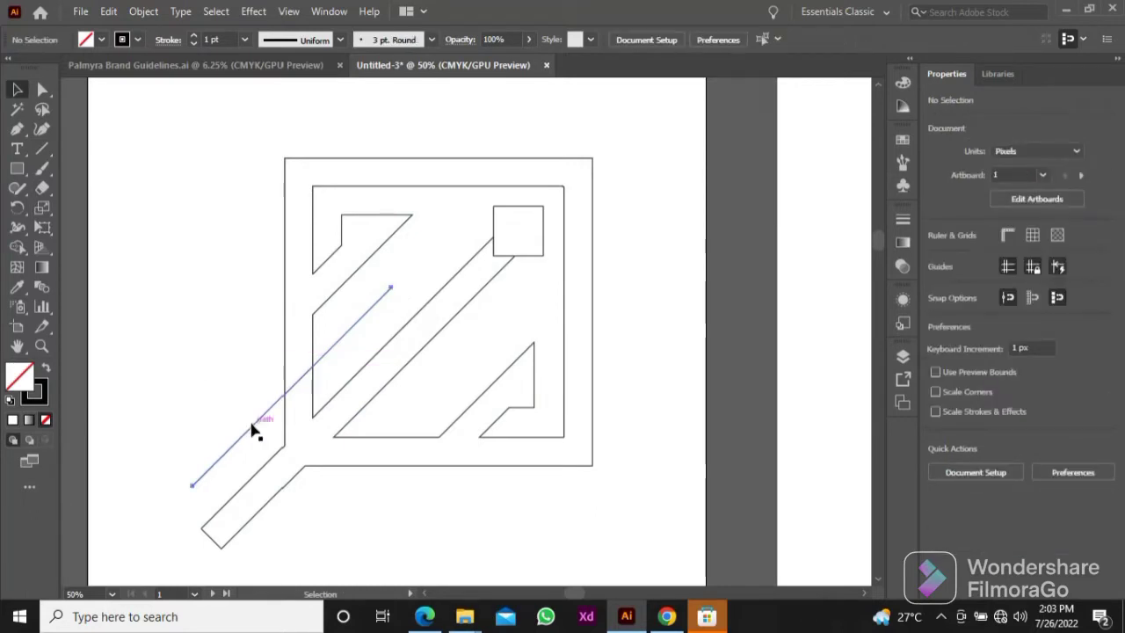
Step: Copy the diagonal line to the lower side of the middle bar and offset it outward to X 480 px, Y 705 px
drag(253, 429, 313, 463)
click(334, 501)
scroll(315, 454, up, 5)
drag(380, 447, 406, 403)
click(399, 403)
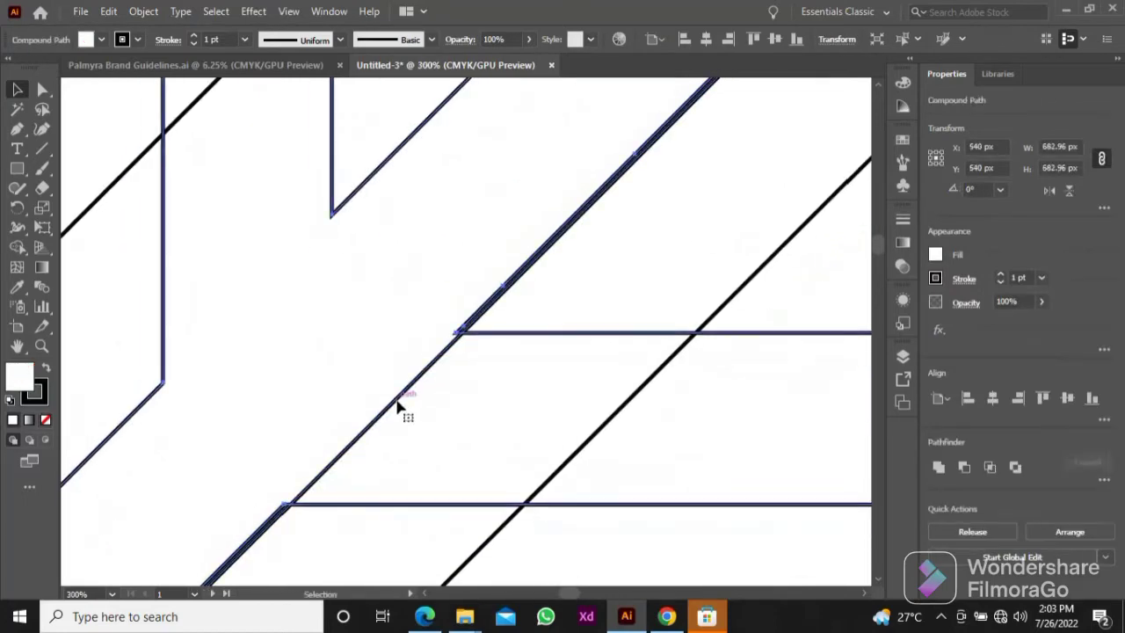
click(395, 396)
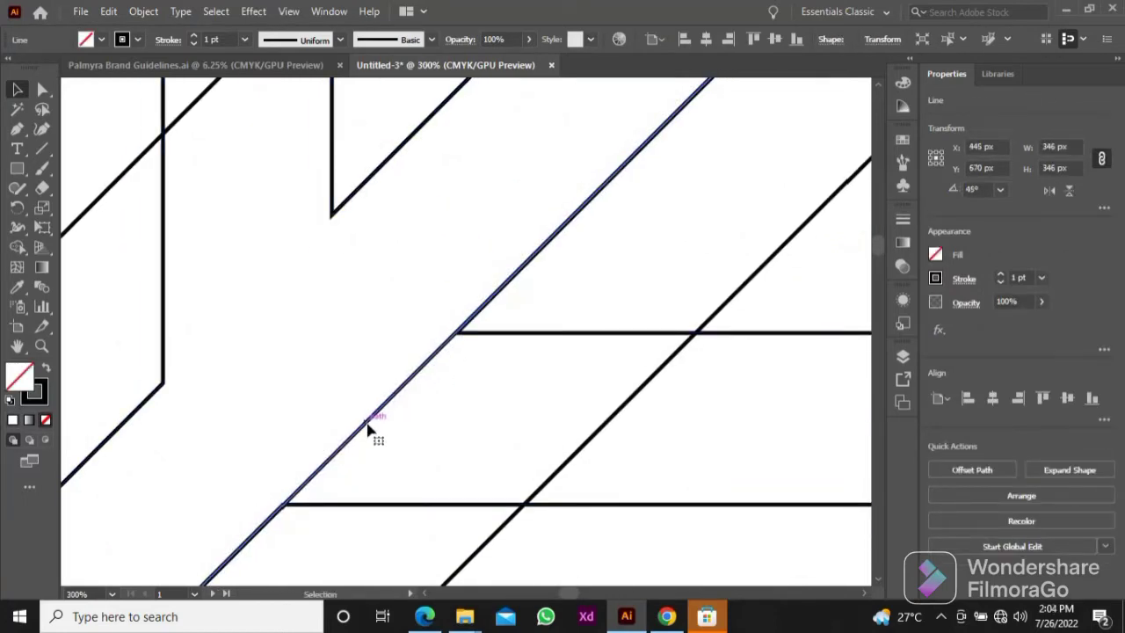
drag(368, 428, 388, 419)
scroll(390, 422, down, 4)
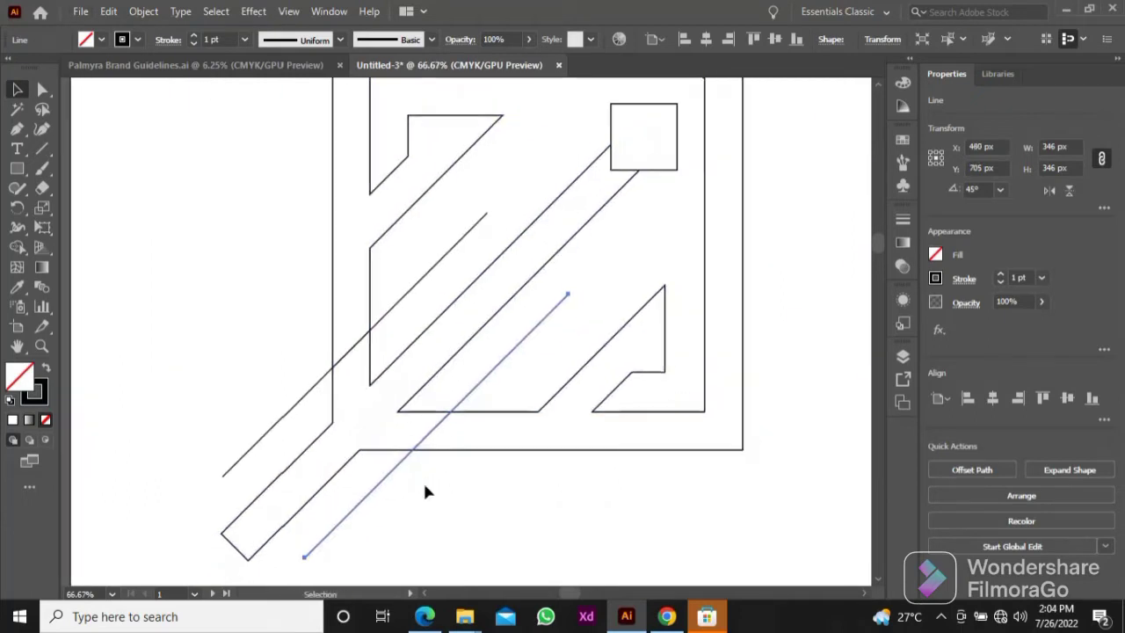
click(424, 488)
Step: Copy each outer diagonal line inward so the copies run close alongside both edges of the middle bar
drag(411, 458, 381, 447)
drag(312, 392, 340, 419)
click(243, 365)
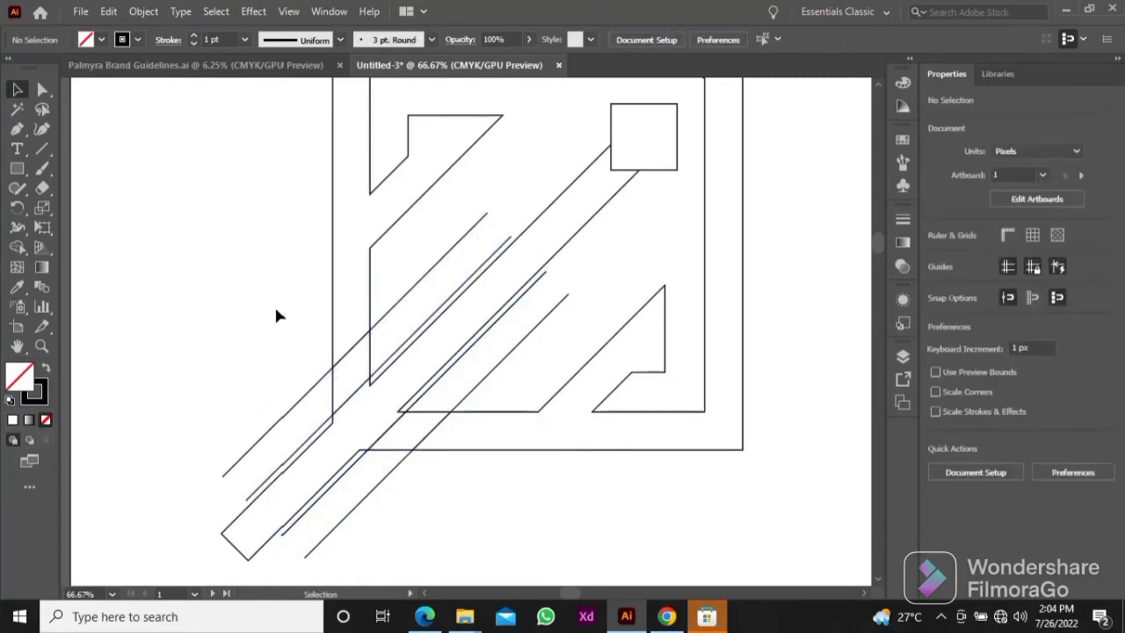
Step: Select all the artwork and use Shape Builder to merge the square with the bar and cut gaps through the frame beside the bar
drag(273, 306, 234, 332)
scroll(394, 309, down, 1)
drag(252, 271, 226, 314)
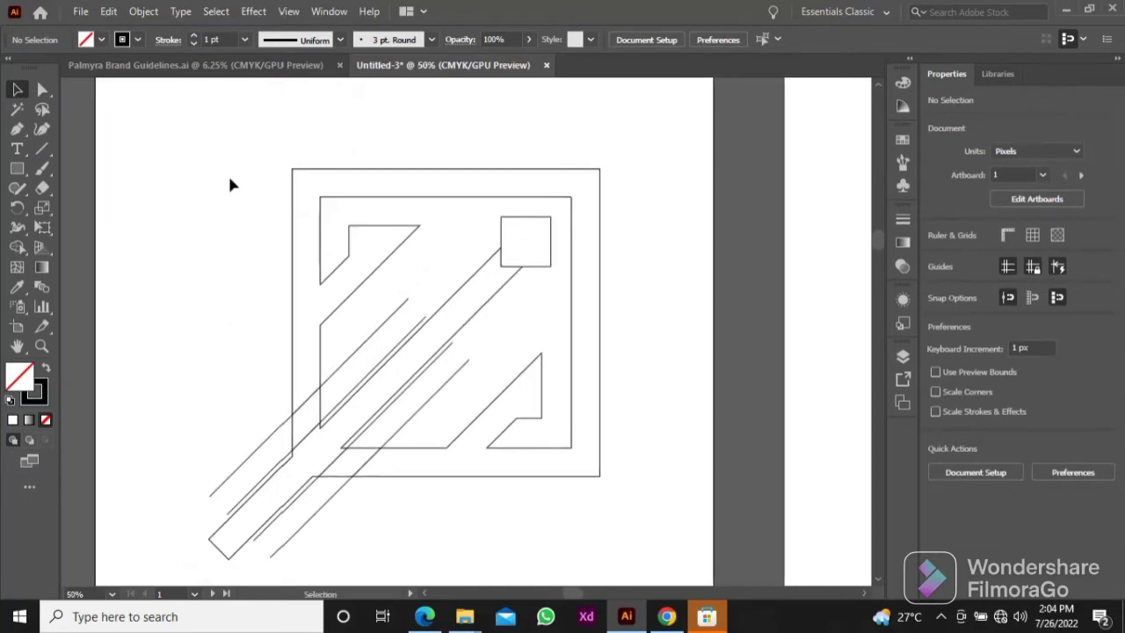
drag(229, 176, 617, 482)
click(17, 247)
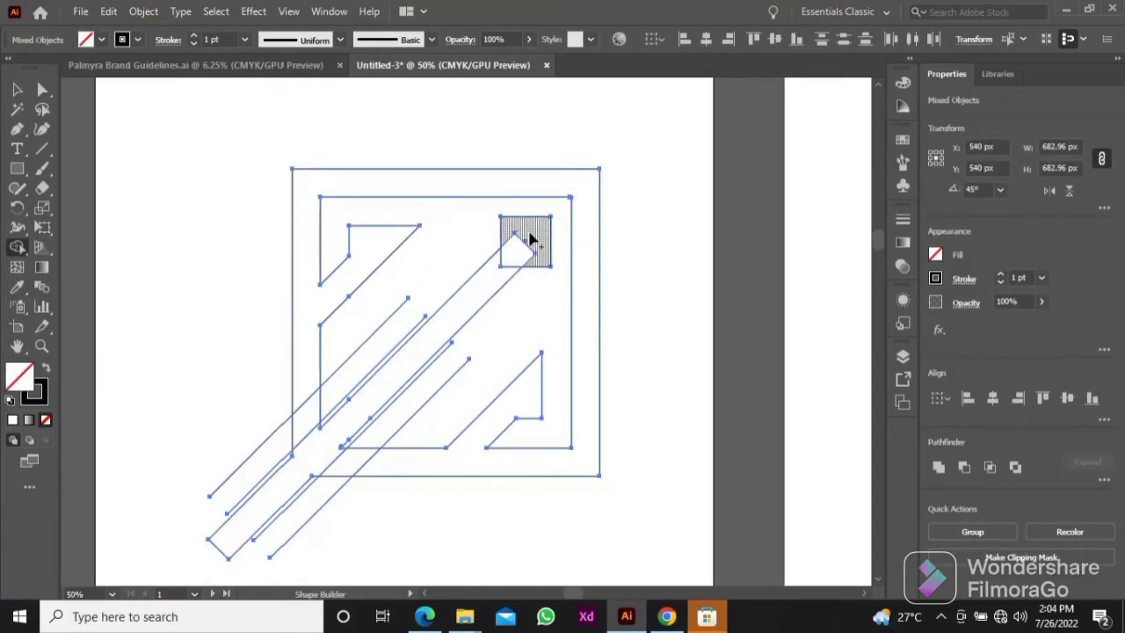
mouse_move(528, 239)
mouse_down()
mouse_move(309, 458)
mouse_move(260, 467)
mouse_move(326, 397)
mouse_up()
drag(375, 443, 321, 506)
key(v)
click(393, 528)
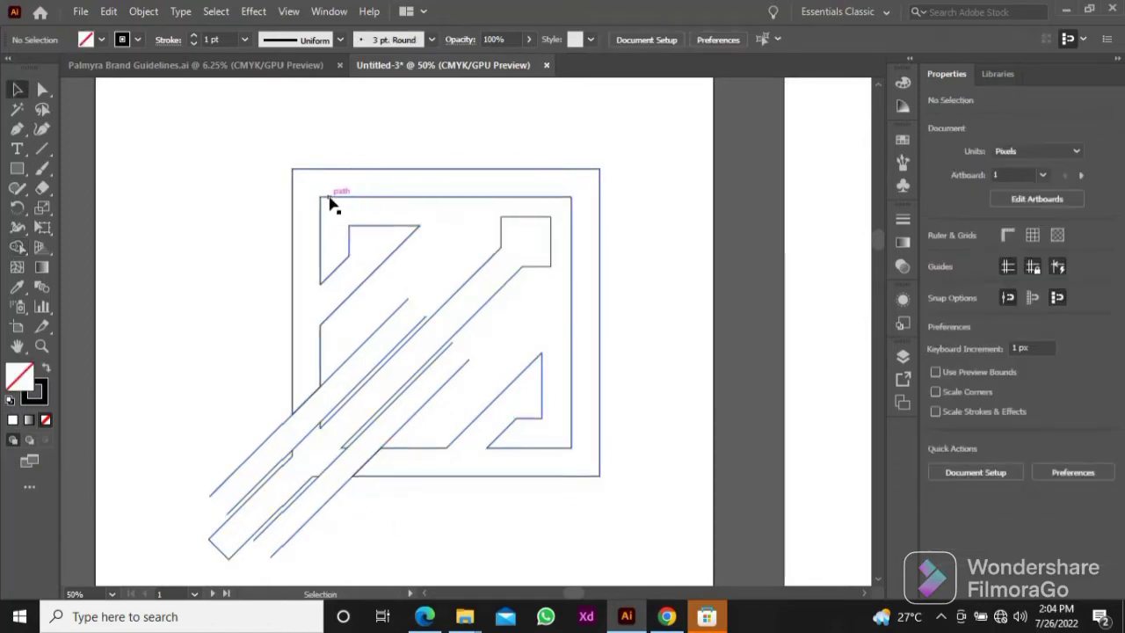
Step: Move the frame and the square-tipped bar aside to the right and delete the leftover diagonal lines
drag(326, 200, 431, 201)
key(ctrl+z)
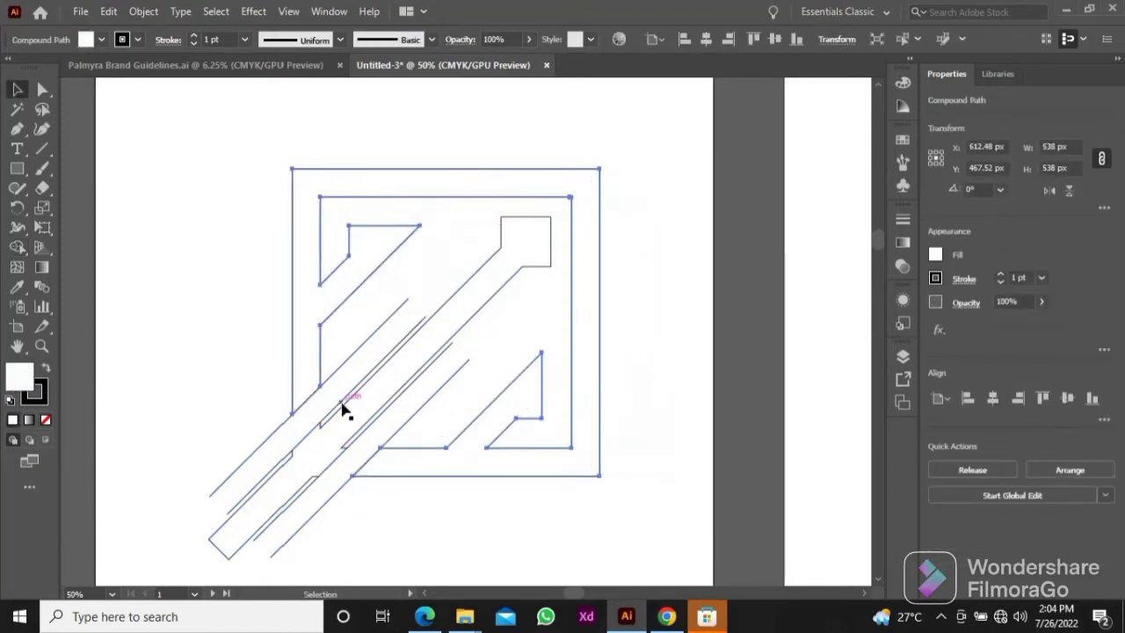
shift+click(433, 188)
shift+click(432, 188)
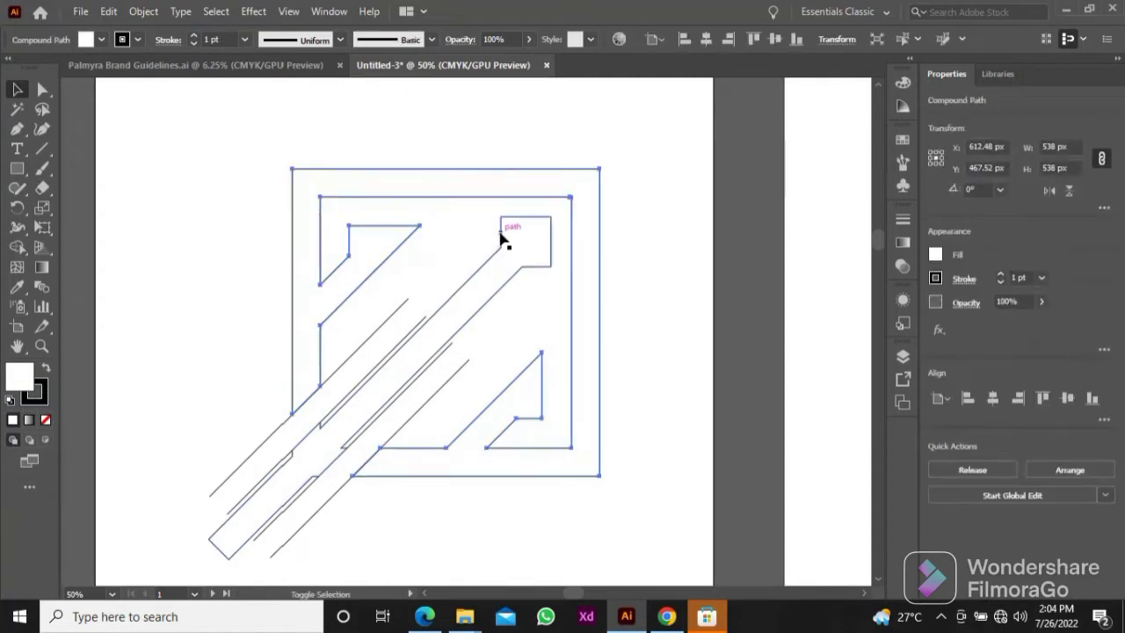
shift+click(503, 239)
drag(352, 234, 685, 206)
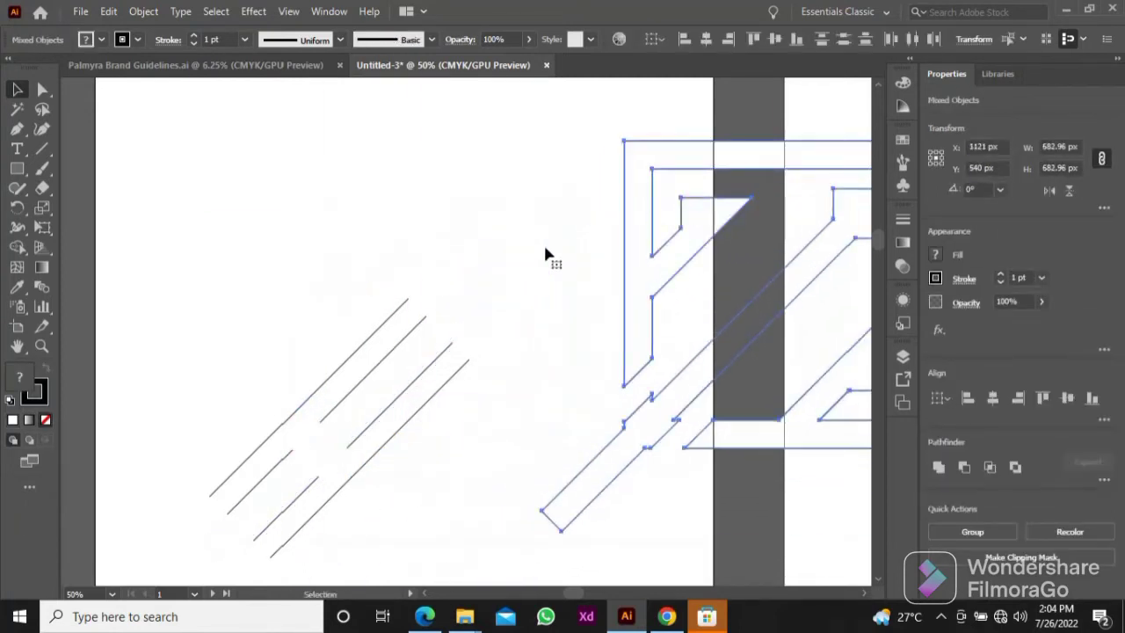
drag(251, 301, 387, 493)
key(Delete)
Step: Return the logo pieces to the middle of the artboard and unite them with a black fill and no stroke
drag(490, 238, 796, 466)
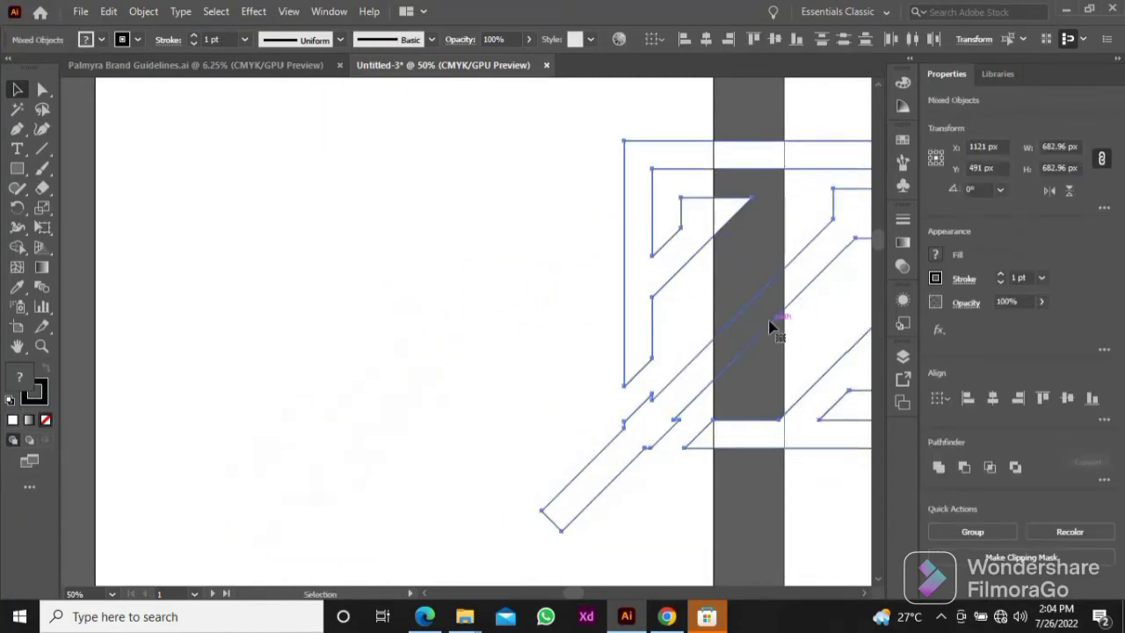
drag(762, 325, 424, 348)
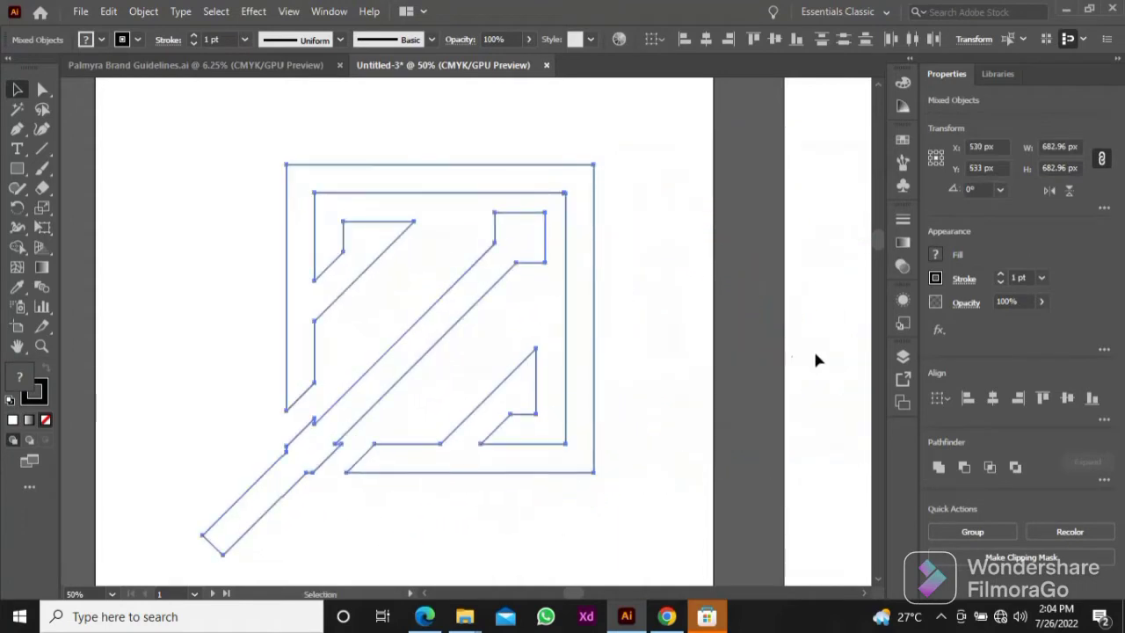
click(939, 467)
click(46, 368)
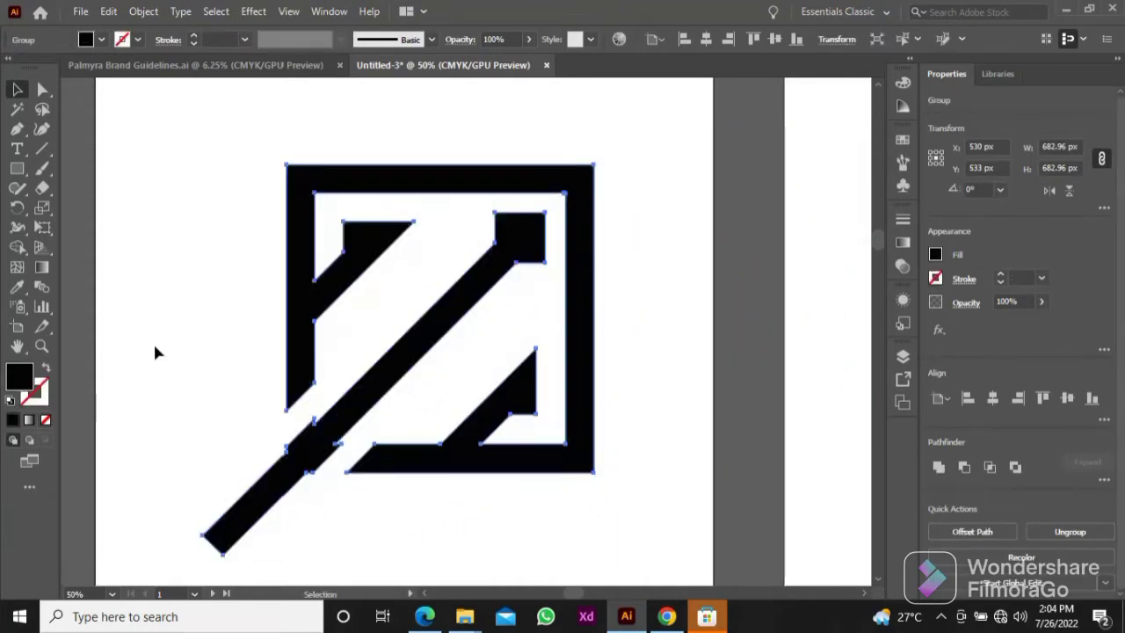
click(157, 354)
Step: Draw a vertical line about 299 px long across the bar's lower end, just outside the frame's left side
scroll(440, 379, down, 2)
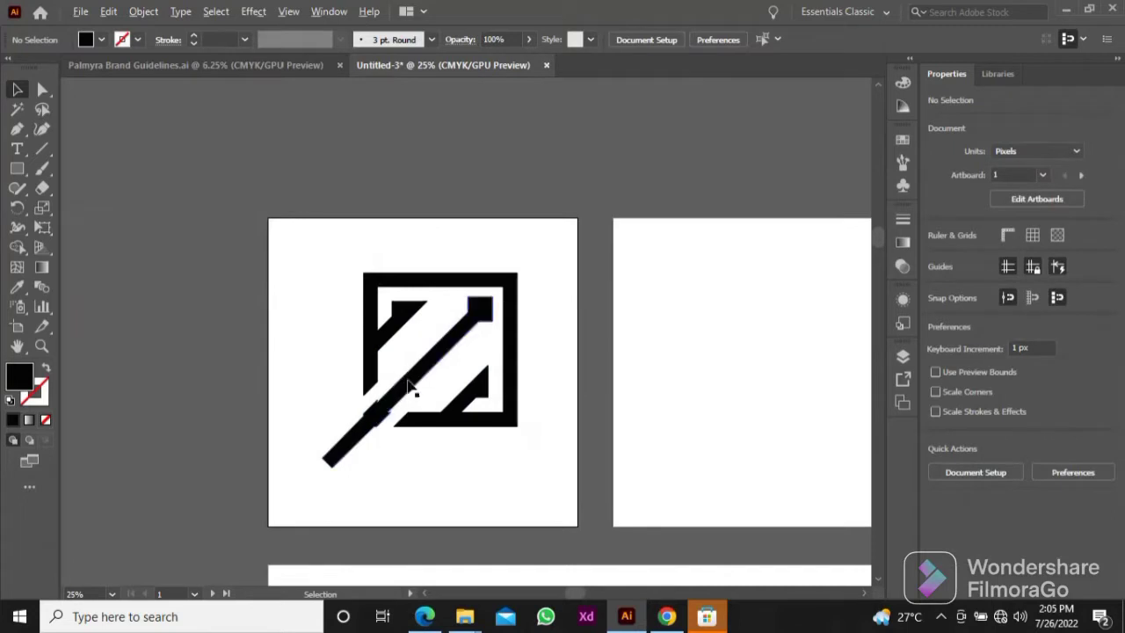
scroll(409, 374, up, 1)
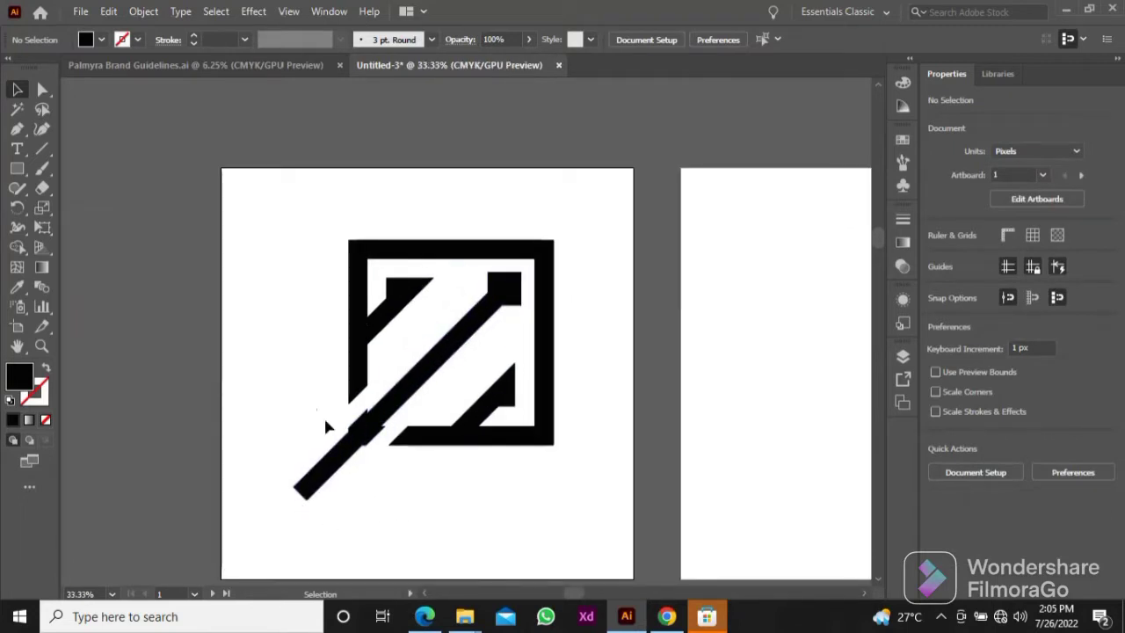
scroll(326, 434, up, 1)
key(backslash)
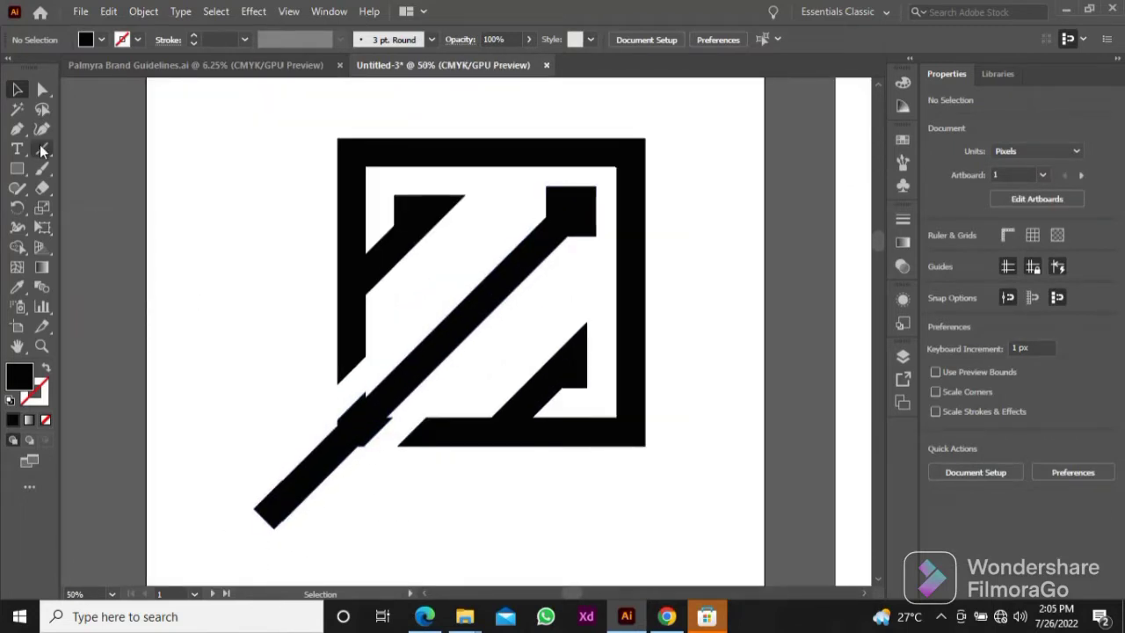
drag(425, 357, 322, 528)
key(v)
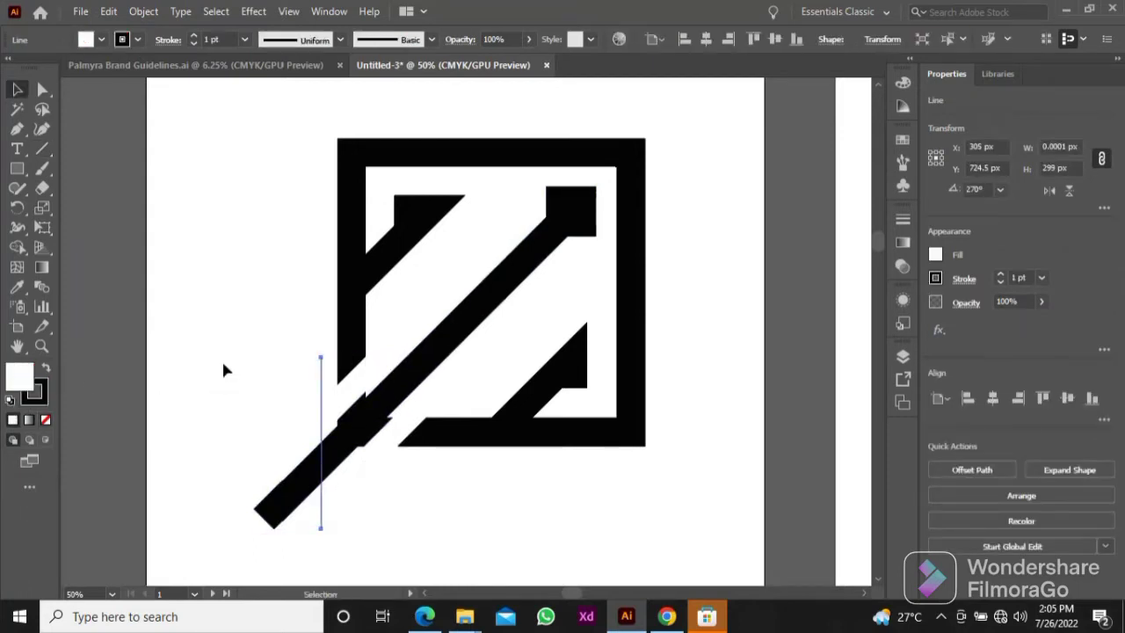
click(228, 373)
drag(322, 402, 323, 402)
click(186, 316)
Step: Draw a horizontal line about 321 px long across the bar's lower end, just below the frame
click(41, 149)
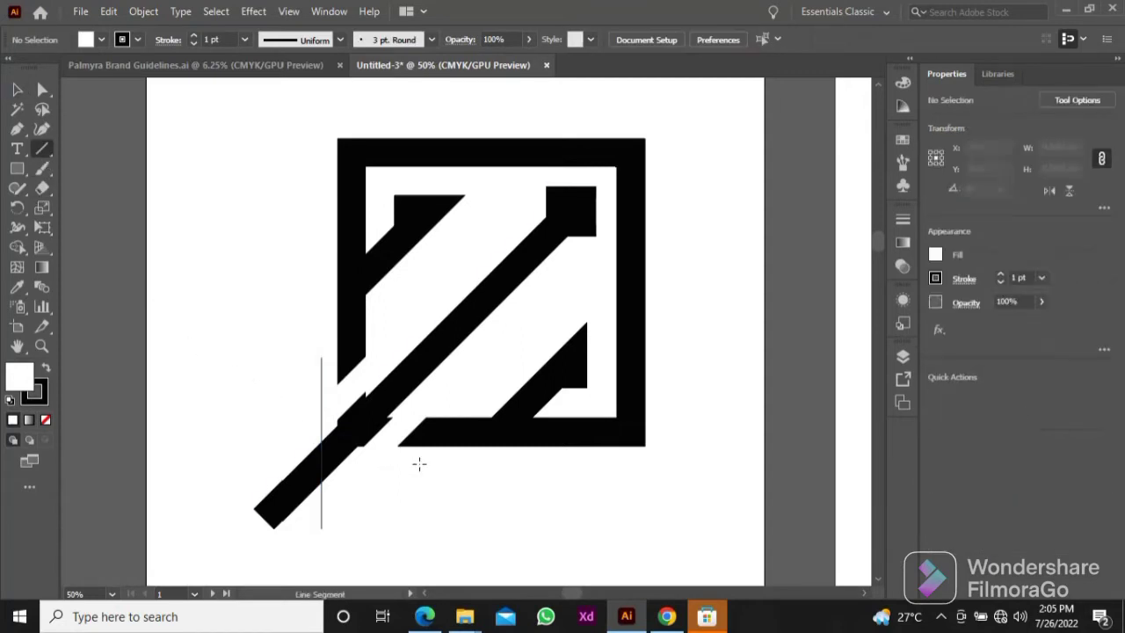
drag(420, 464, 233, 465)
key(v)
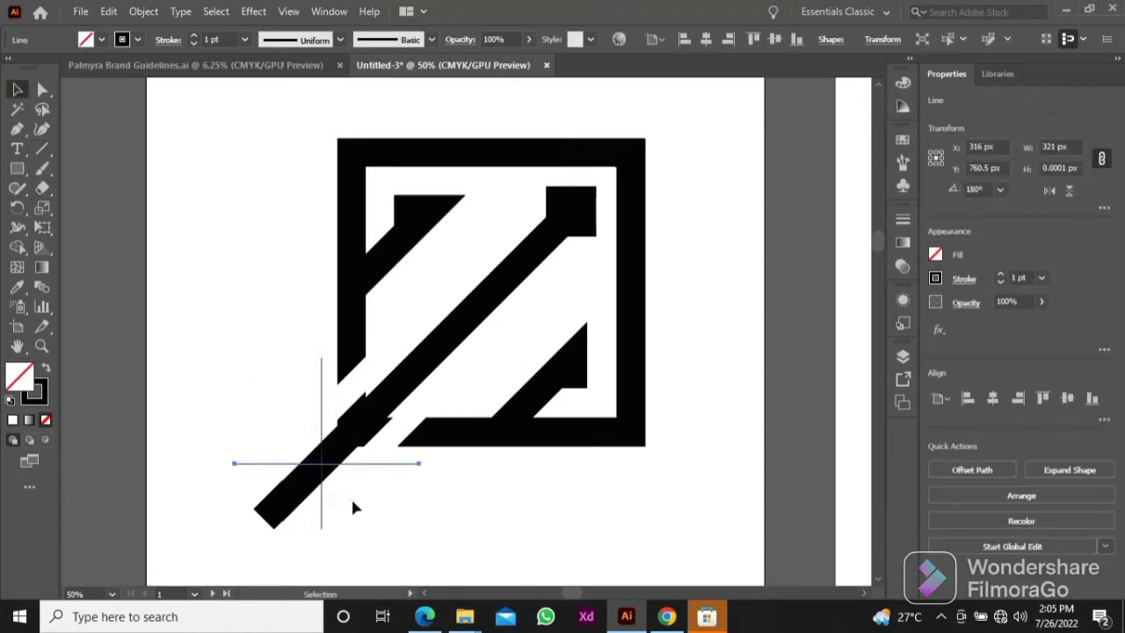
click(290, 410)
Step: Trim the bar's protruding lower end at the crossing lines with Shape Builder
key(ctrl+a)
key(shift+m)
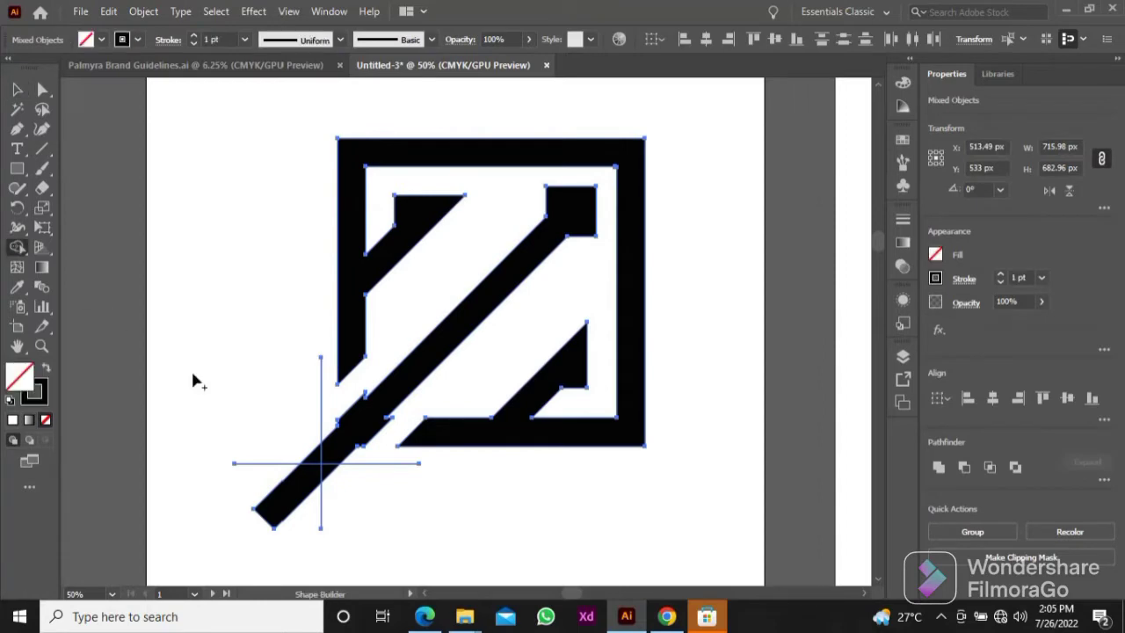
mouse_move(296, 430)
mouse_down()
mouse_move(309, 487)
mouse_move(299, 489)
mouse_move(333, 479)
mouse_up()
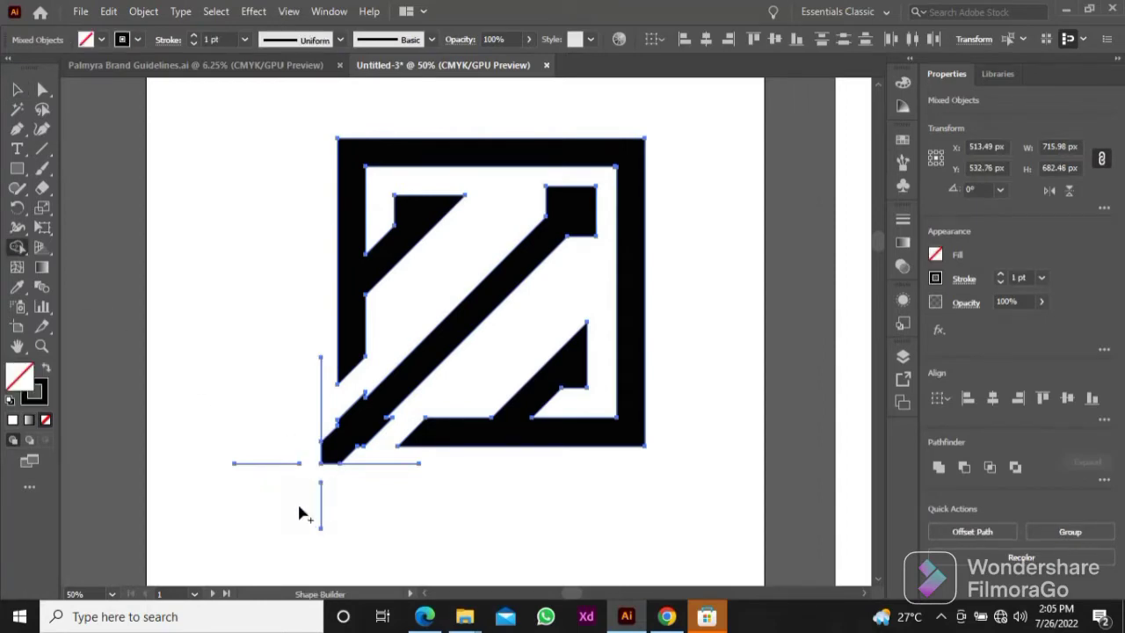
key(v)
click(269, 387)
Step: Move the trimmed logo up and to the right, and delete the leftover line fragments
drag(352, 413, 478, 352)
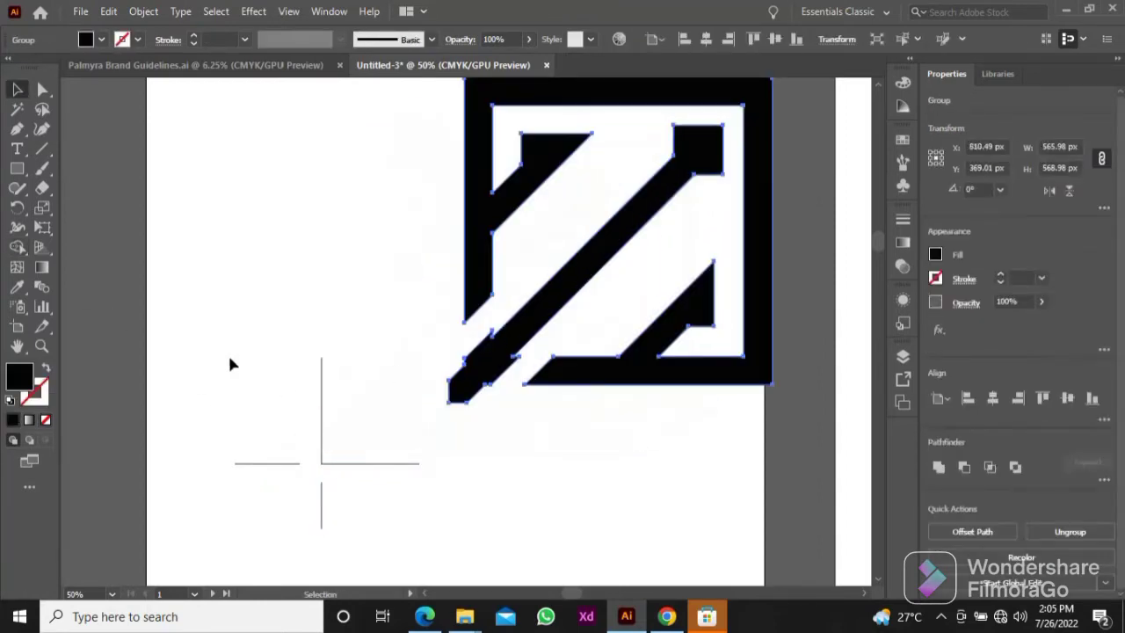
drag(229, 364, 351, 528)
key(Delete)
Step: Centre the trimmed logo vertically and horizontally on the artboard
click(535, 302)
click(773, 39)
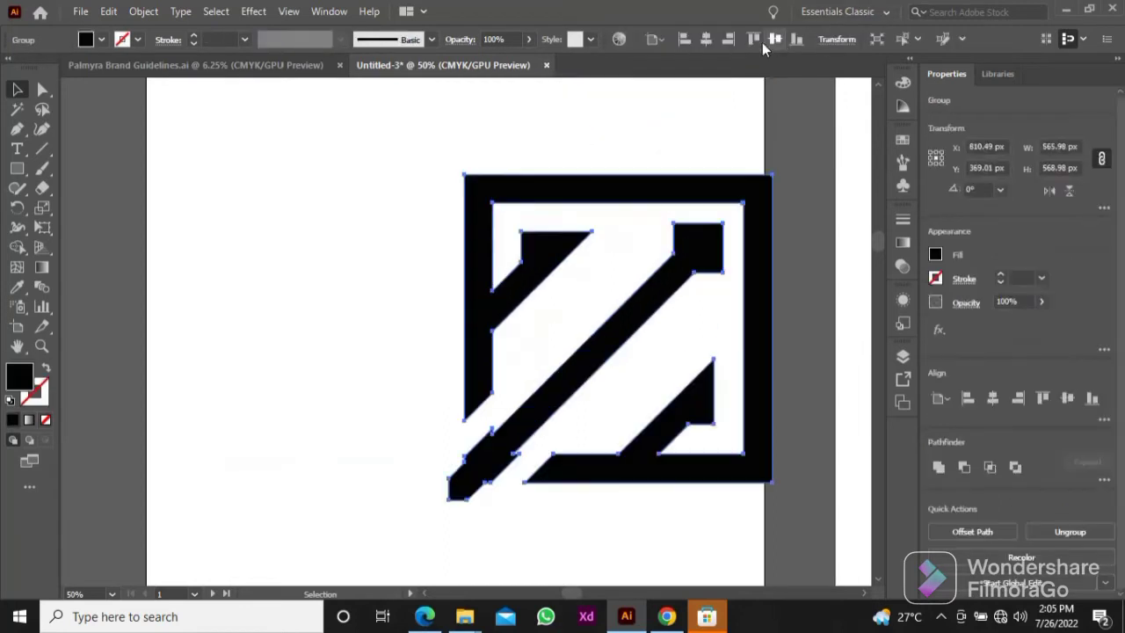
click(706, 40)
click(479, 167)
Step: Scale the logo proportionally to a height of 350 px
scroll(515, 284, down, 1)
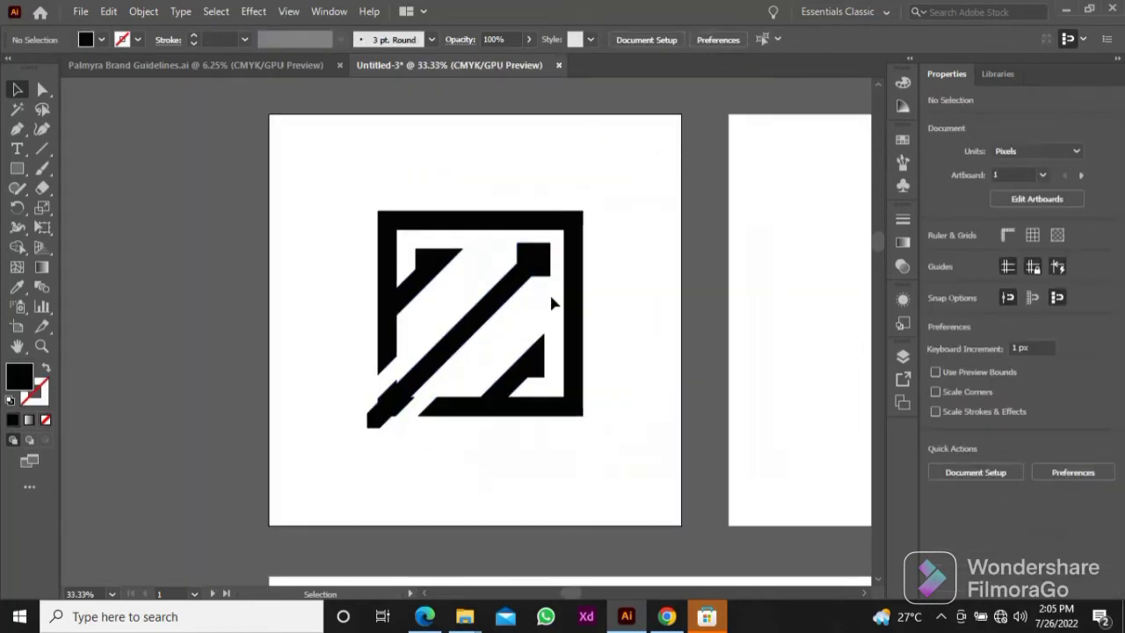
click(546, 276)
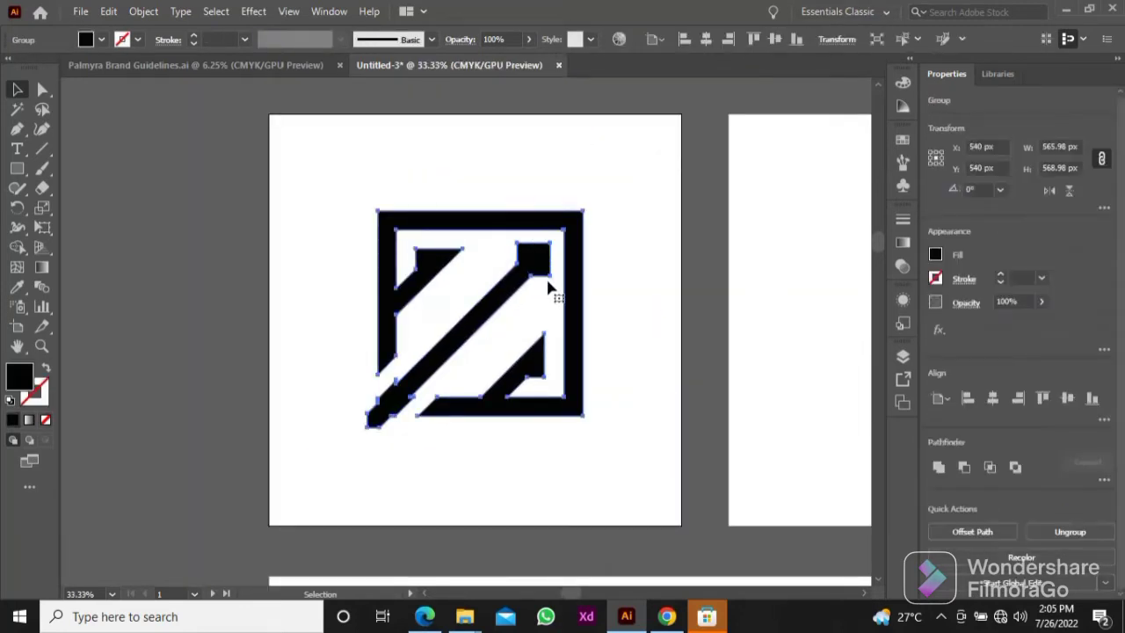
click(1080, 167)
text(350)
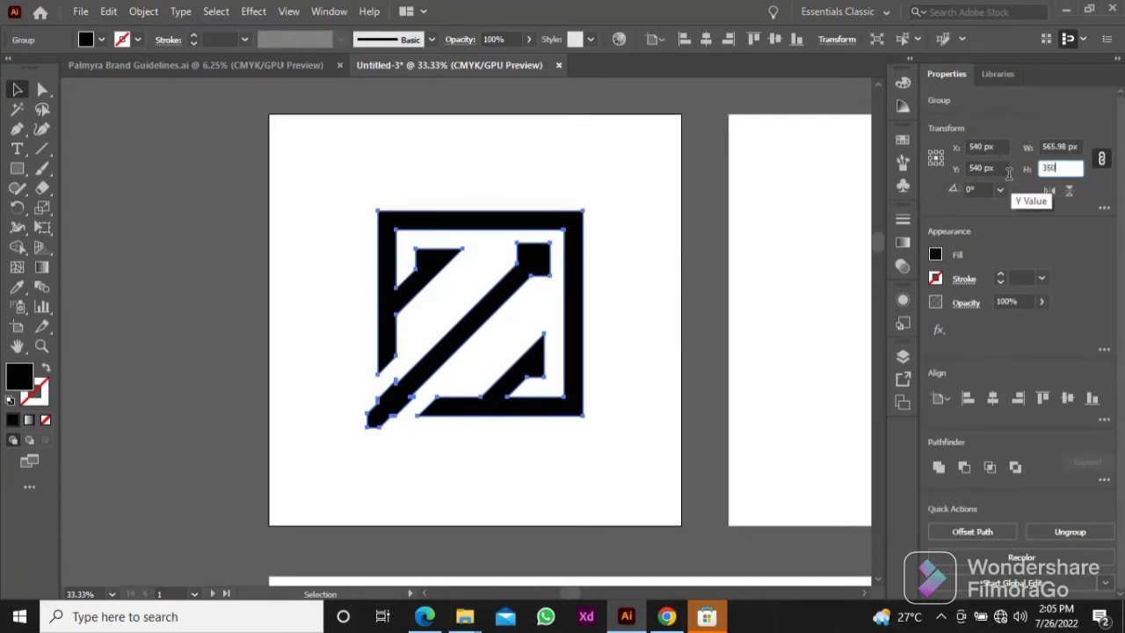
key(Return)
click(592, 272)
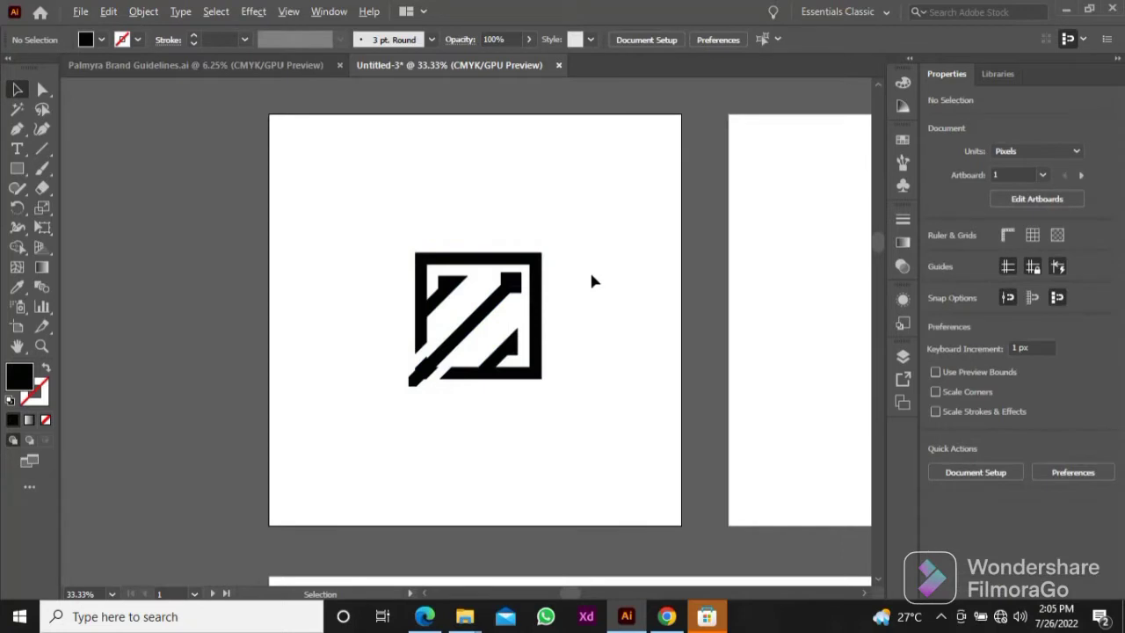
key(ctrl+plus)
key(ctrl+minus)
click(537, 289)
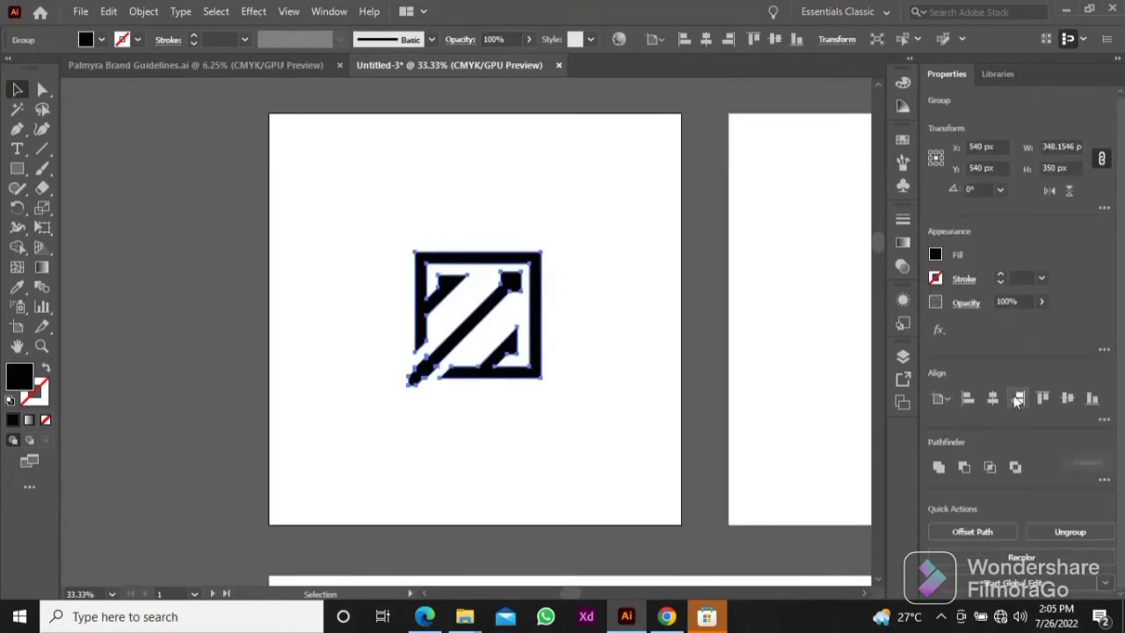
click(665, 242)
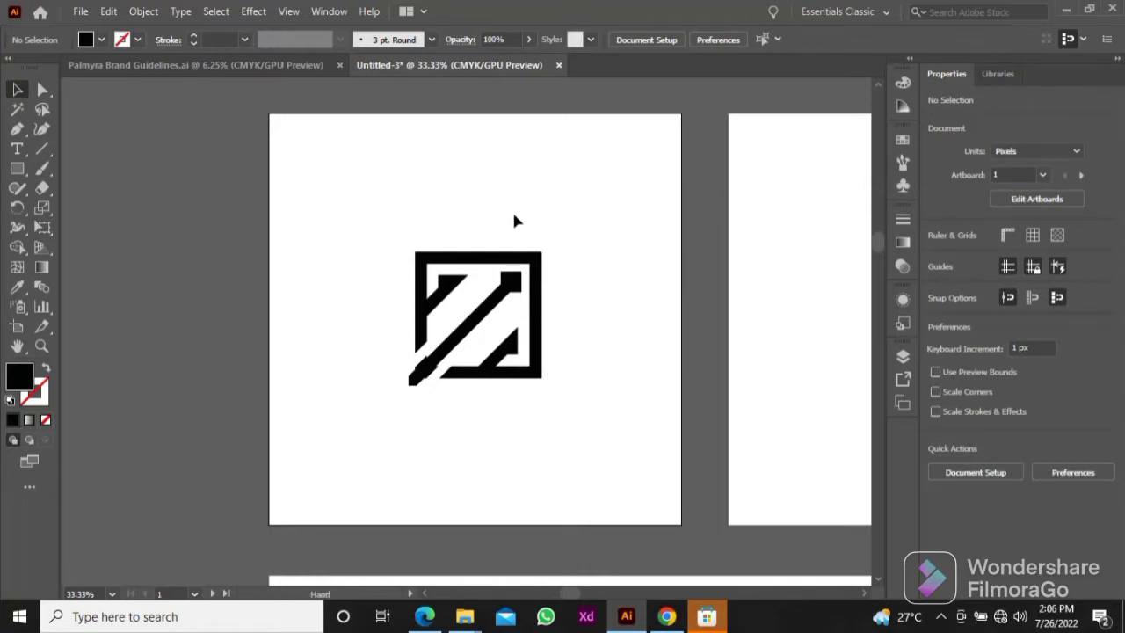
drag(513, 214, 501, 217)
Step: Select the logo and open the Bright swatch library from Color Properties
click(523, 263)
click(903, 140)
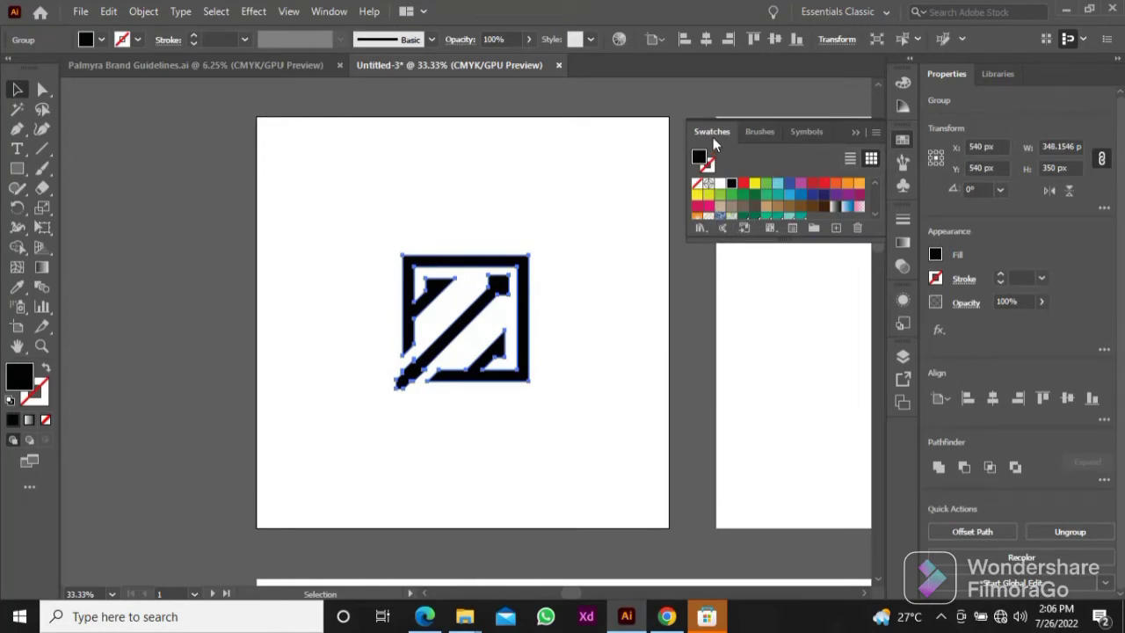
click(701, 228)
mouse_move(797, 223)
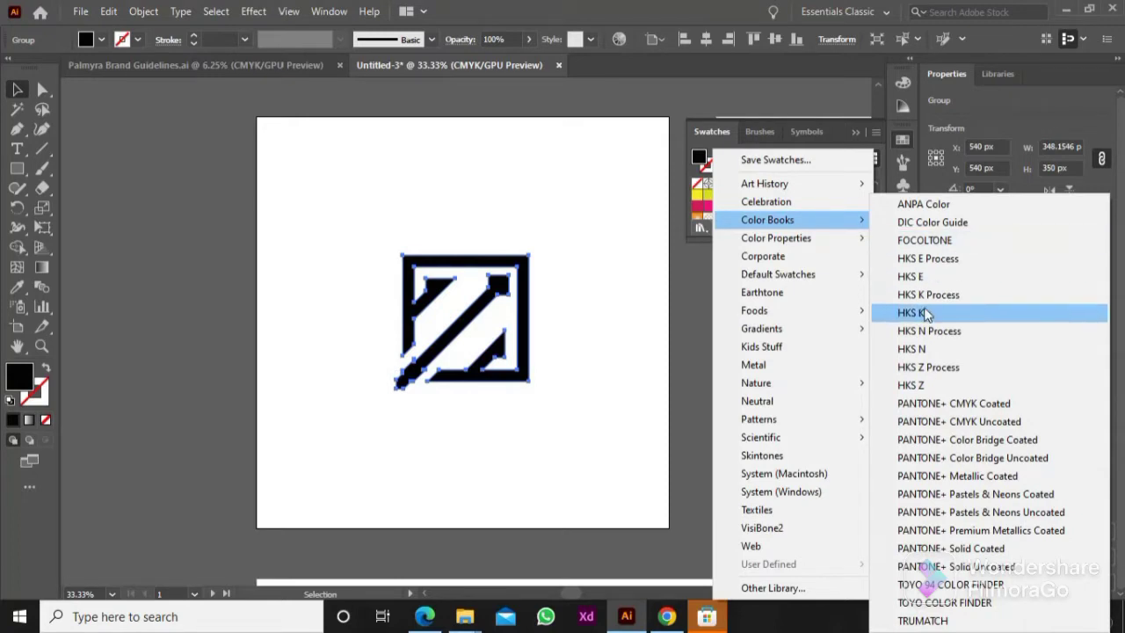
mouse_move(867, 238)
click(914, 235)
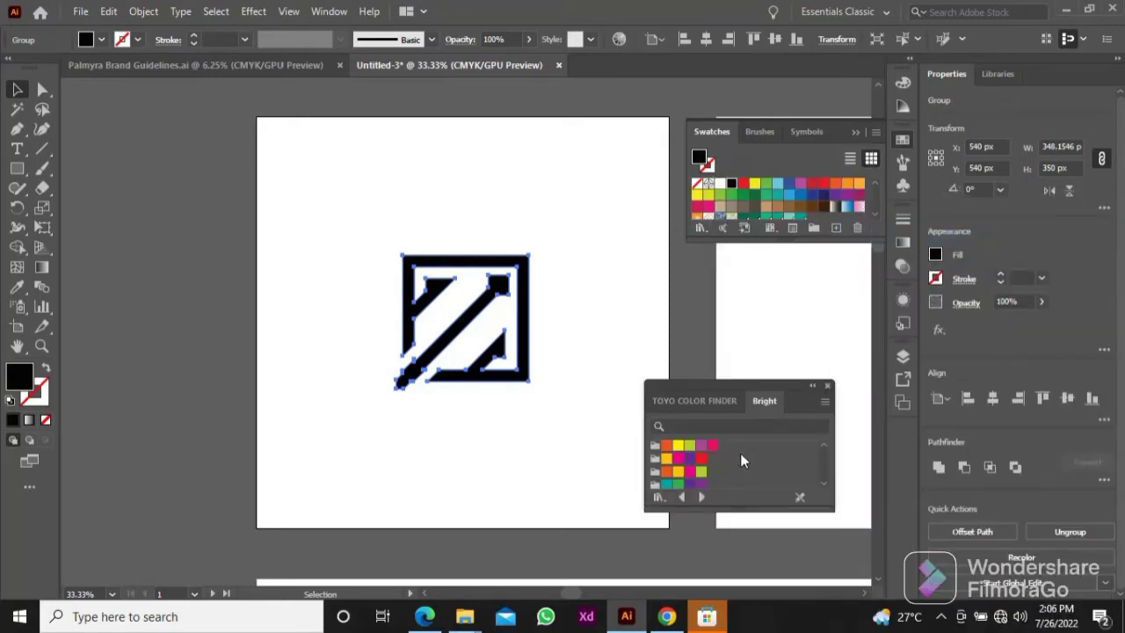
Step: Try teal and blue fills on the logo and settle on the light blue swatch from the Bright library
scroll(694, 467, down, 2)
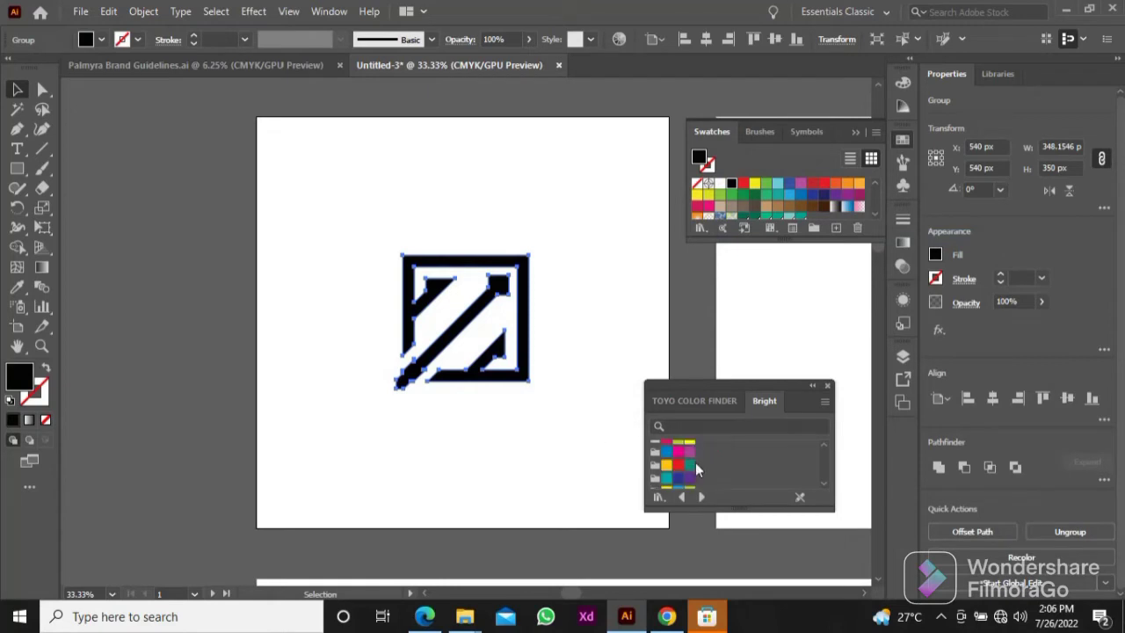
click(668, 467)
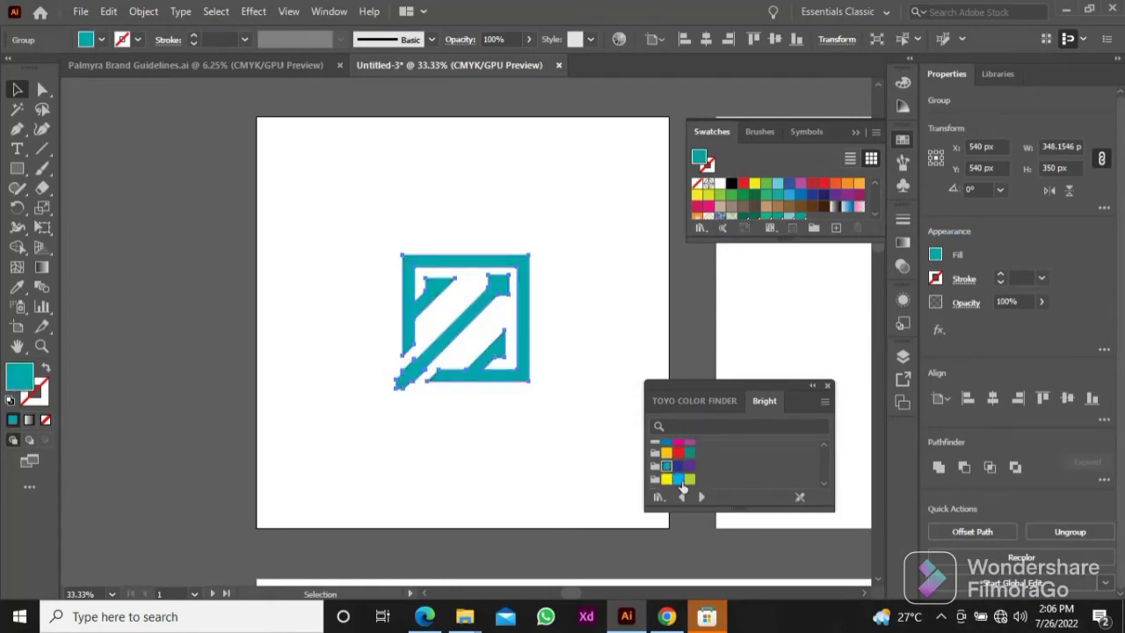
click(680, 480)
scroll(685, 478, down, 1)
click(669, 486)
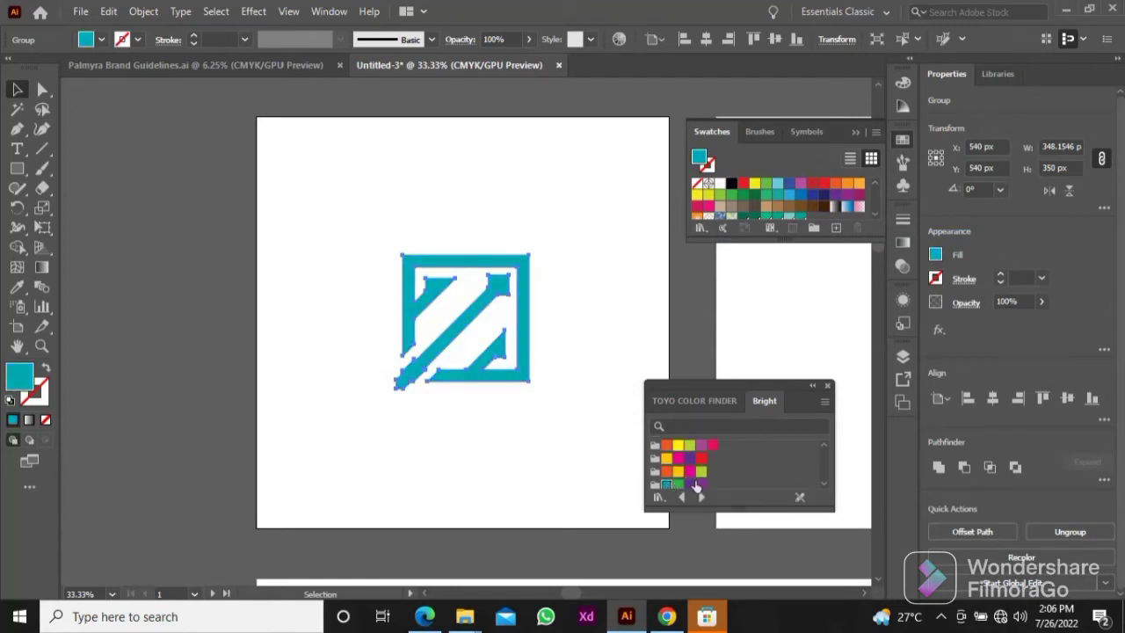
scroll(682, 483, down, 1)
click(677, 480)
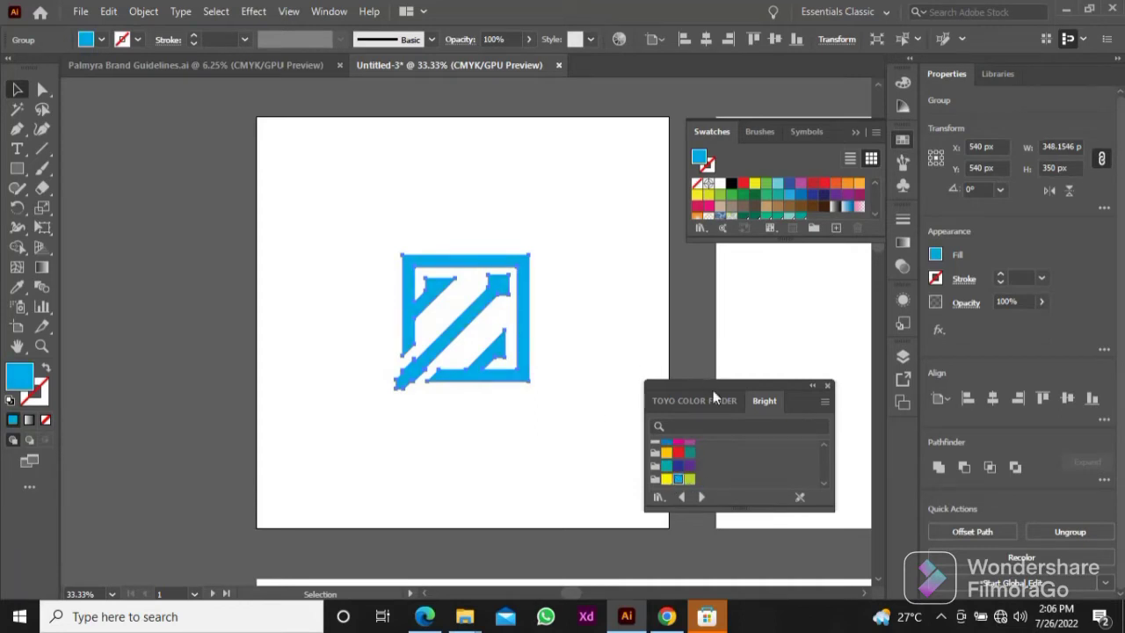
drag(713, 389, 781, 383)
click(626, 283)
Step: Draw a 1080 x 1080 px light blue rectangle that covers the second artboard exactly
drag(609, 267, 555, 271)
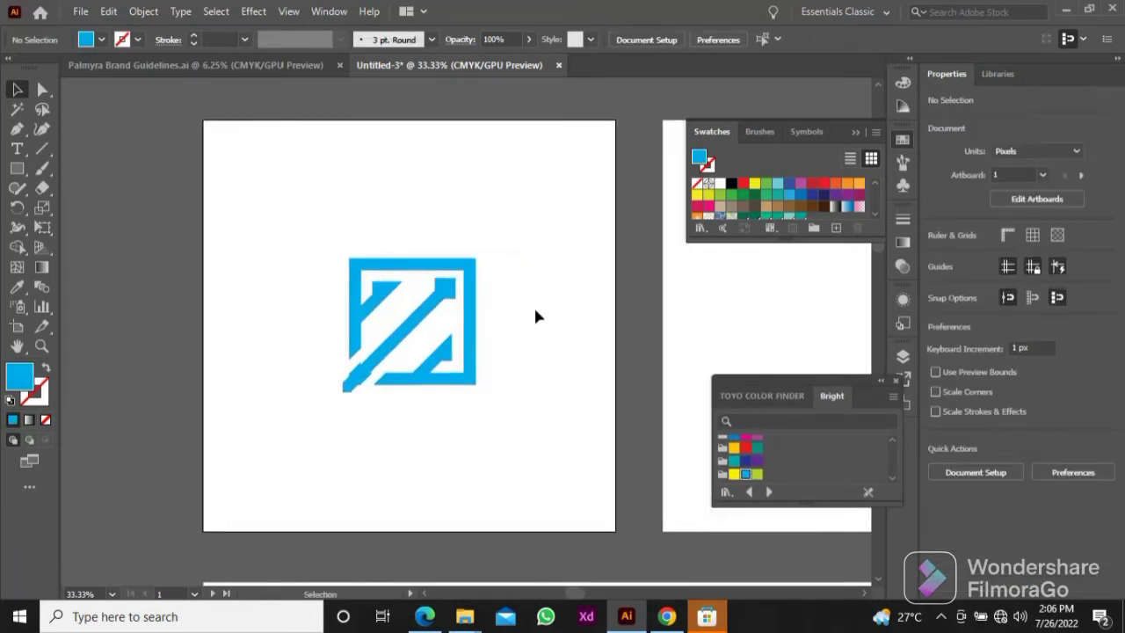
drag(536, 317, 515, 320)
scroll(528, 292, down, 1)
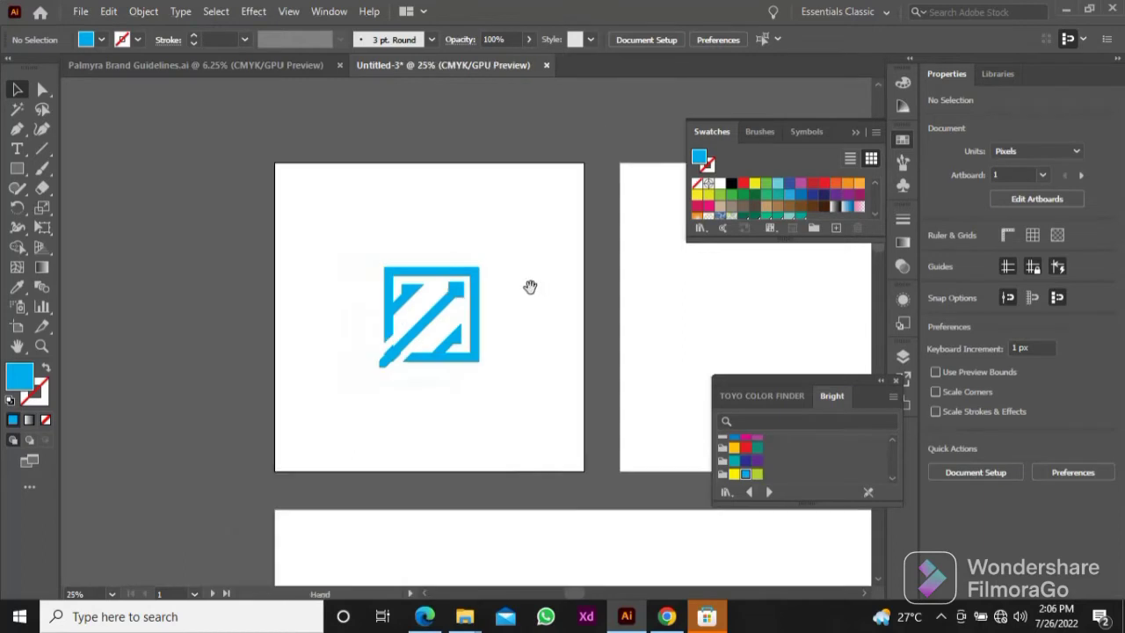
drag(530, 284, 349, 282)
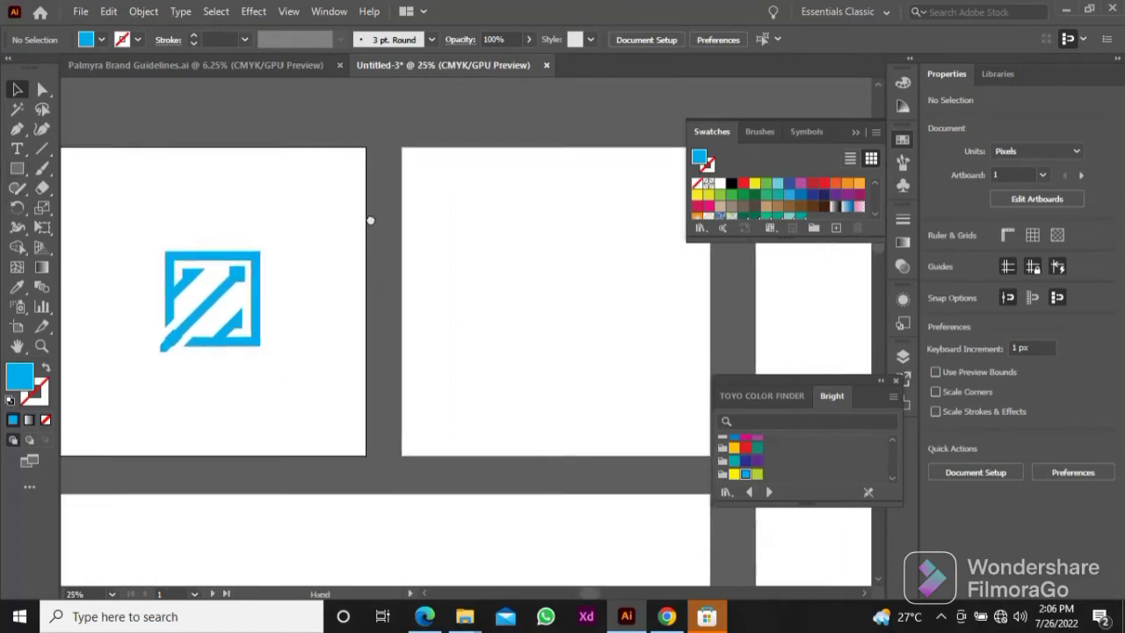
click(16, 167)
drag(352, 141, 661, 450)
drag(487, 350, 590, 387)
key(v)
click(369, 277)
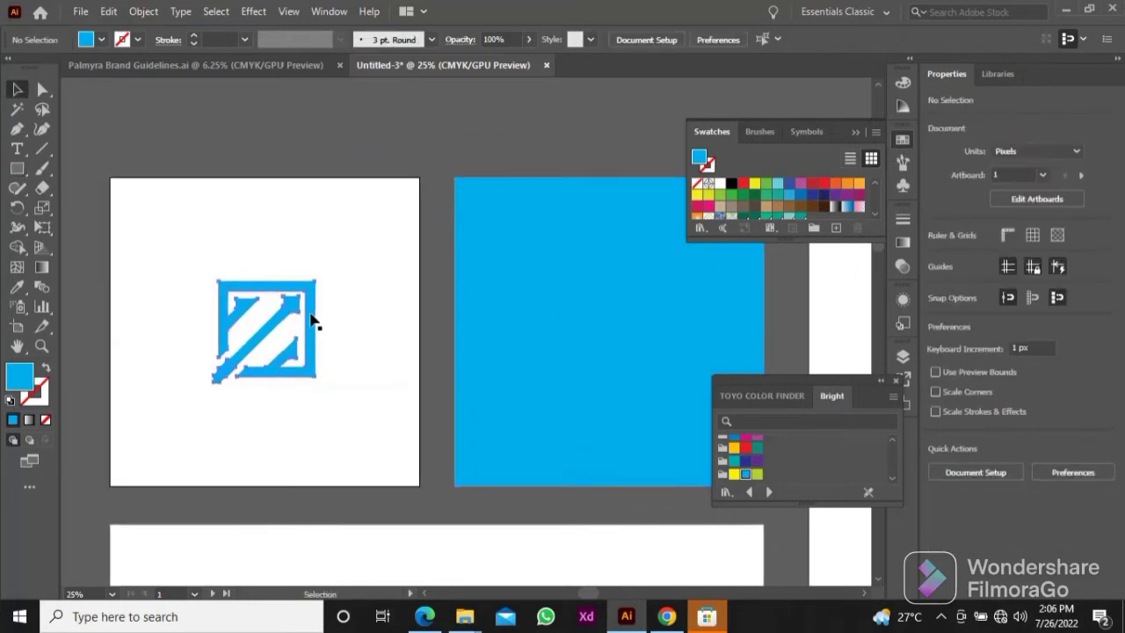
Step: Copy the logo from the first artboard and paste it in the centre of the blue artboard
scroll(485, 263, right, 1)
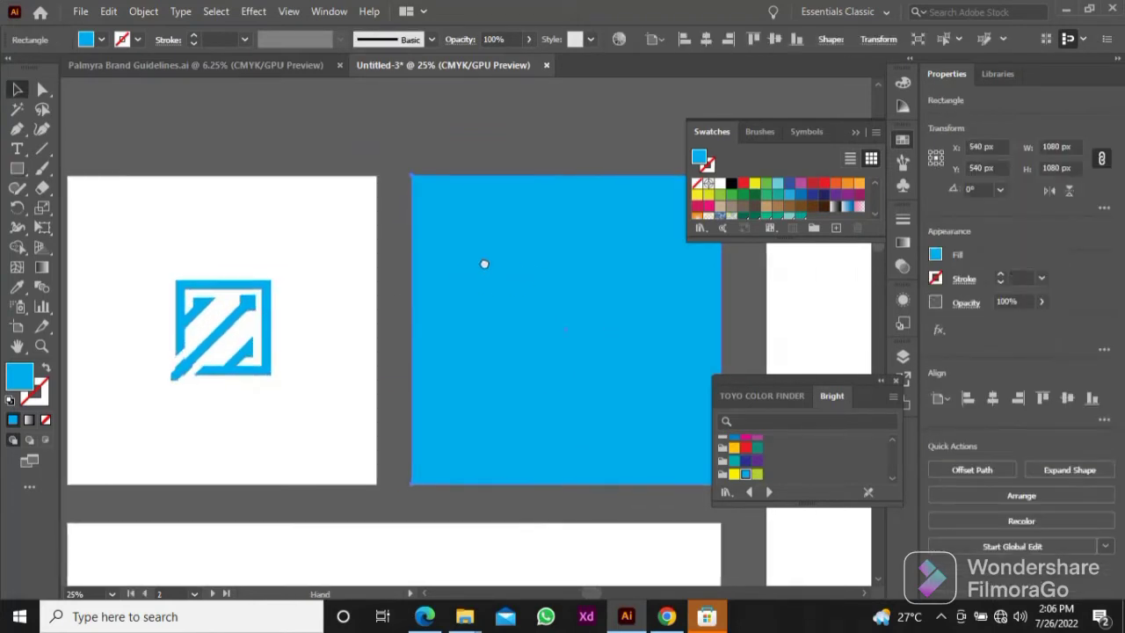
click(266, 316)
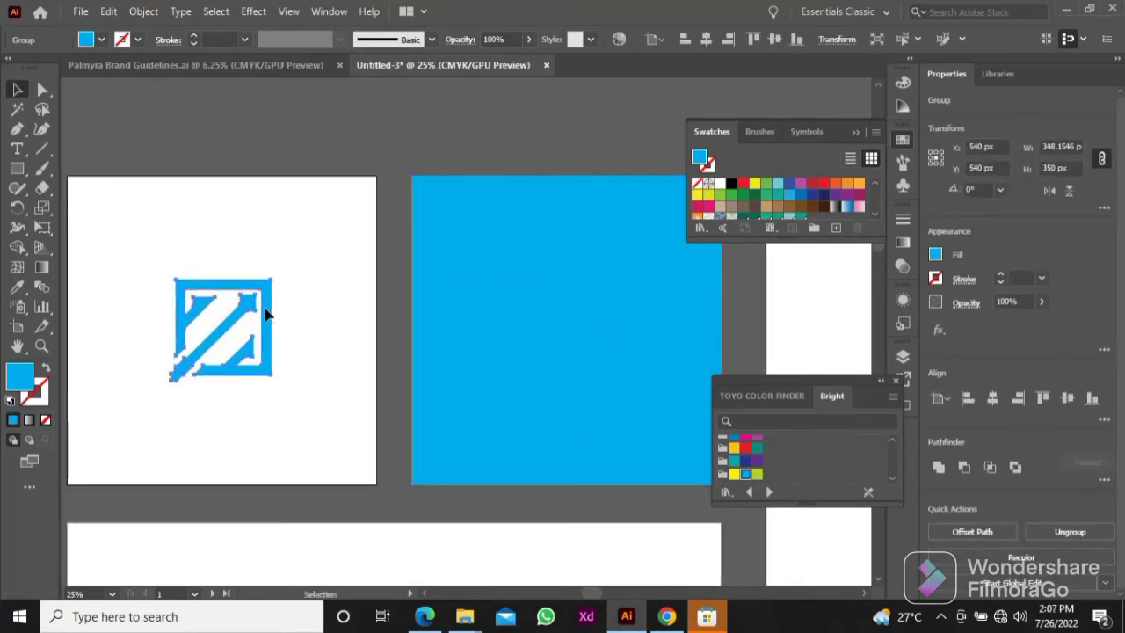
click(492, 308)
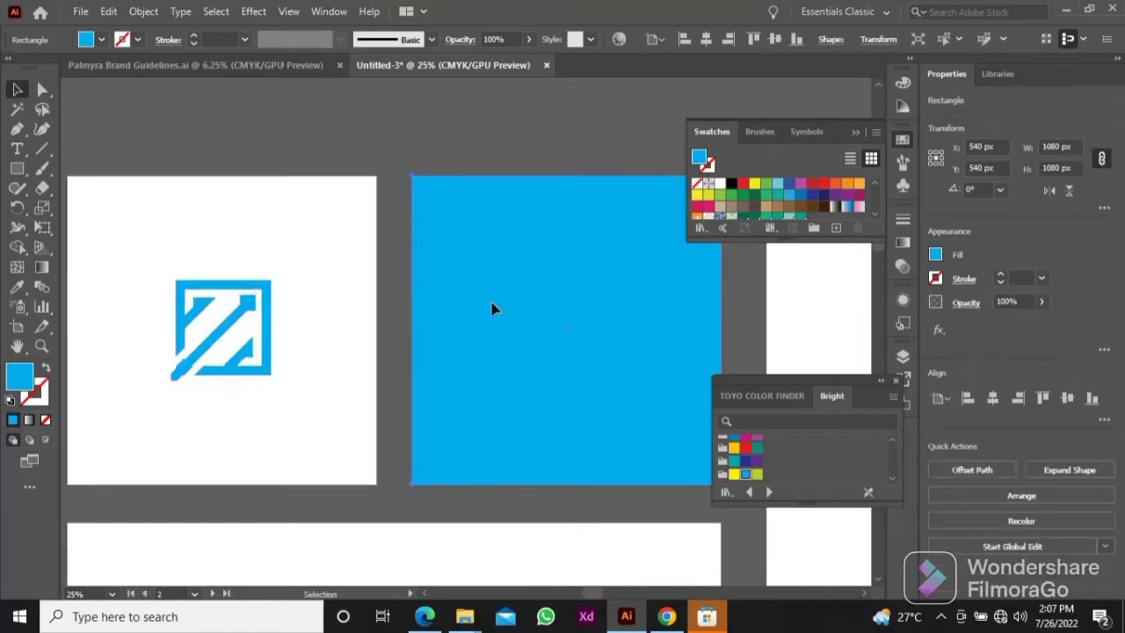
key(ctrl+v)
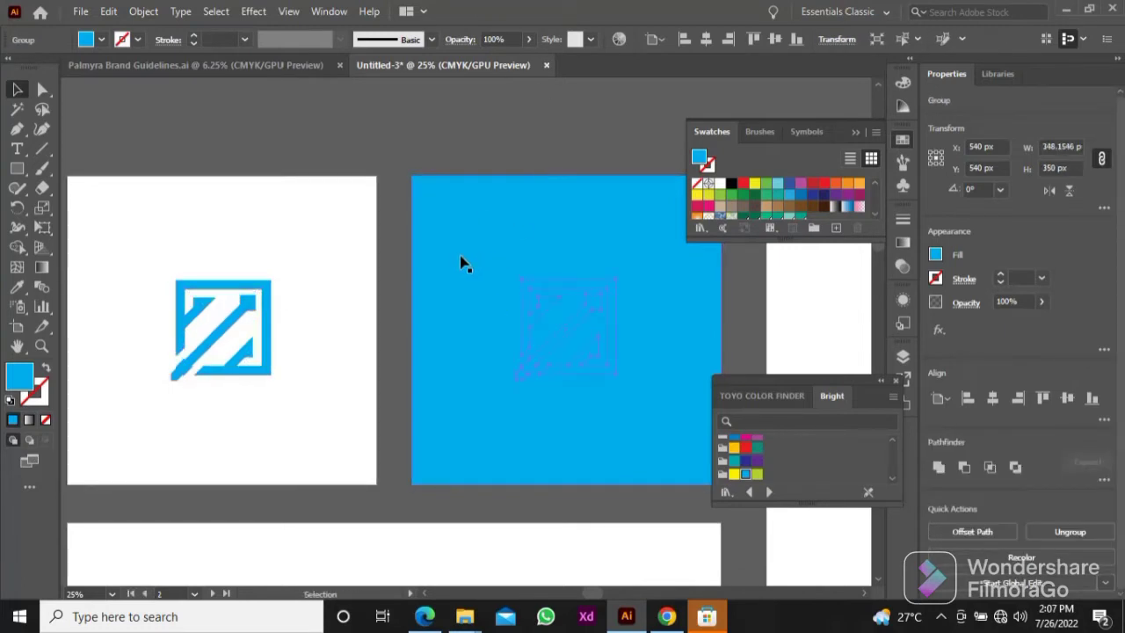
Step: Recolour the pasted logo on the blue artboard white by sampling the first artboard's background, and deselect it
key(i)
click(299, 253)
key(v)
click(345, 165)
Step: Copy the blue logo from the first artboard and place it on the wide artboard below
scroll(355, 230, down, 1)
drag(357, 253, 336, 264)
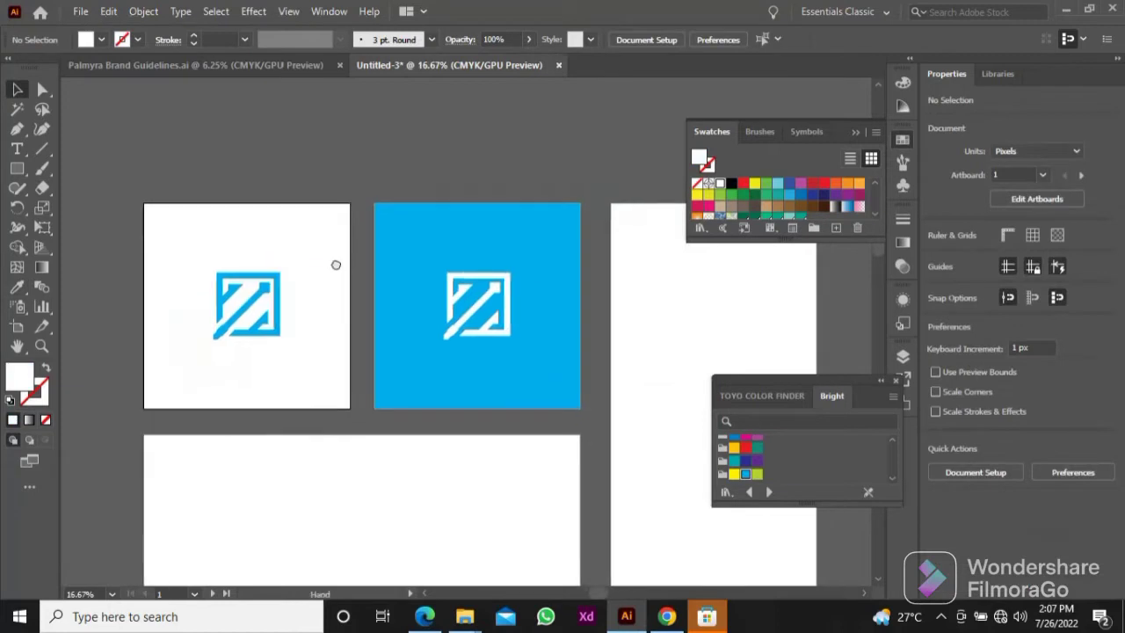
drag(425, 241, 401, 250)
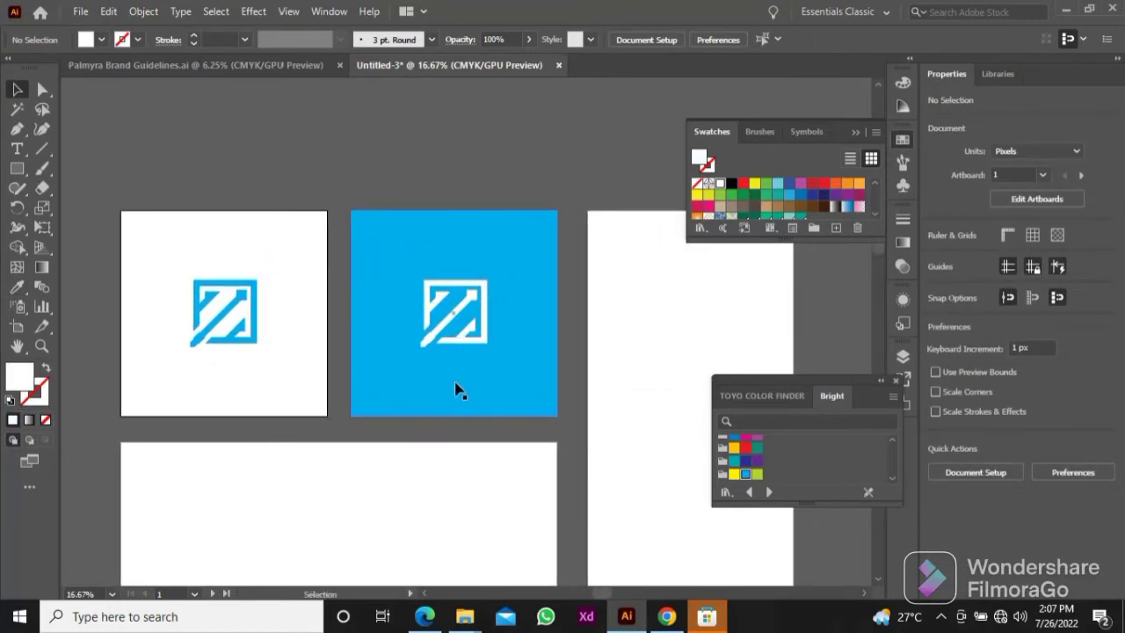
drag(423, 429, 502, 419)
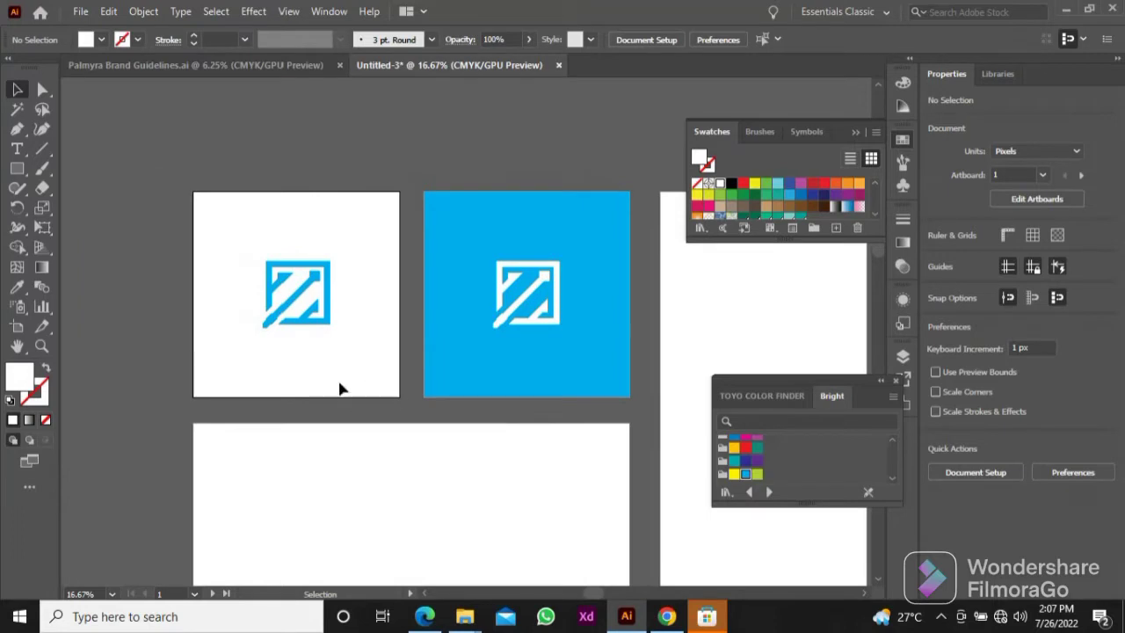
drag(349, 357, 364, 256)
click(333, 204)
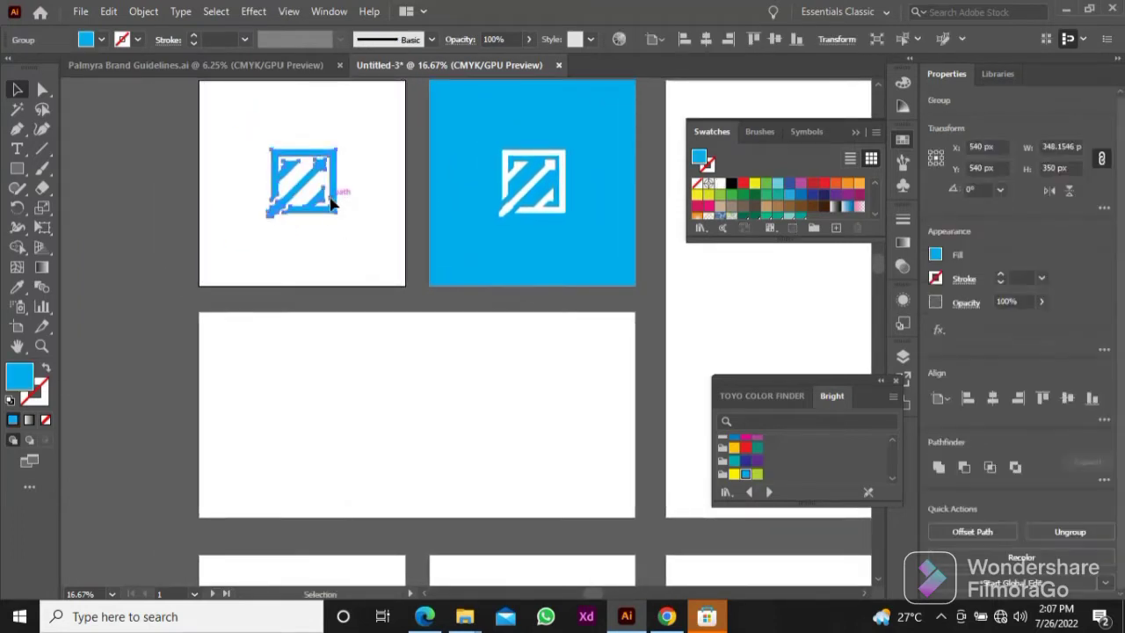
key(ctrl+c)
click(296, 382)
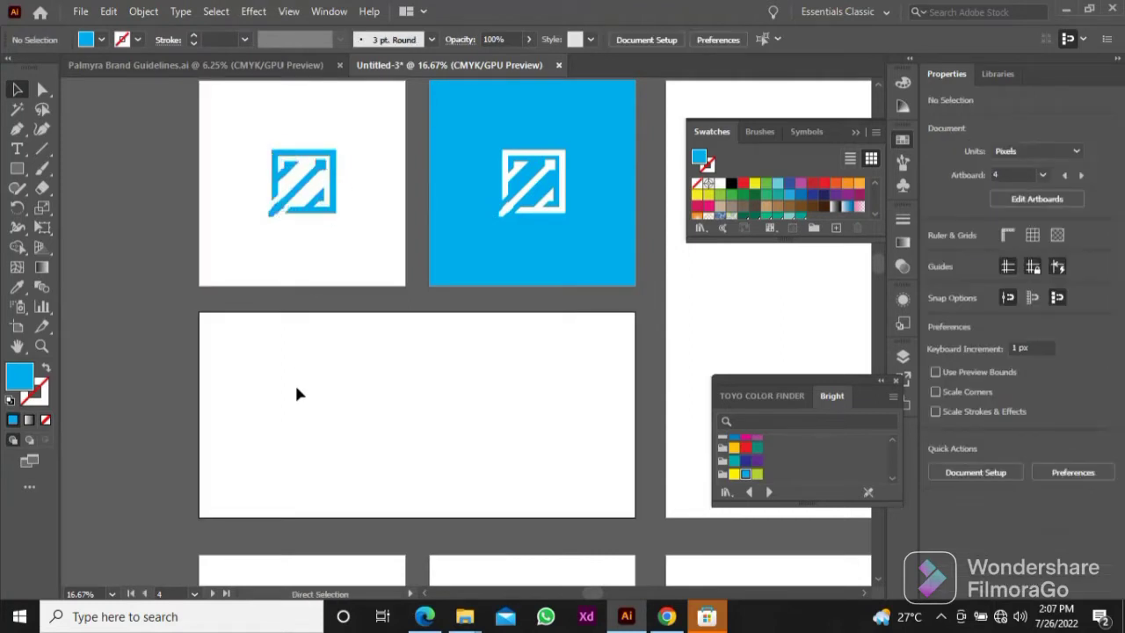
key(ctrl+shift+v)
click(369, 414)
Step: Add the text "Sharp Inc." beside the logo on the wide artboard
scroll(348, 413, up, 3)
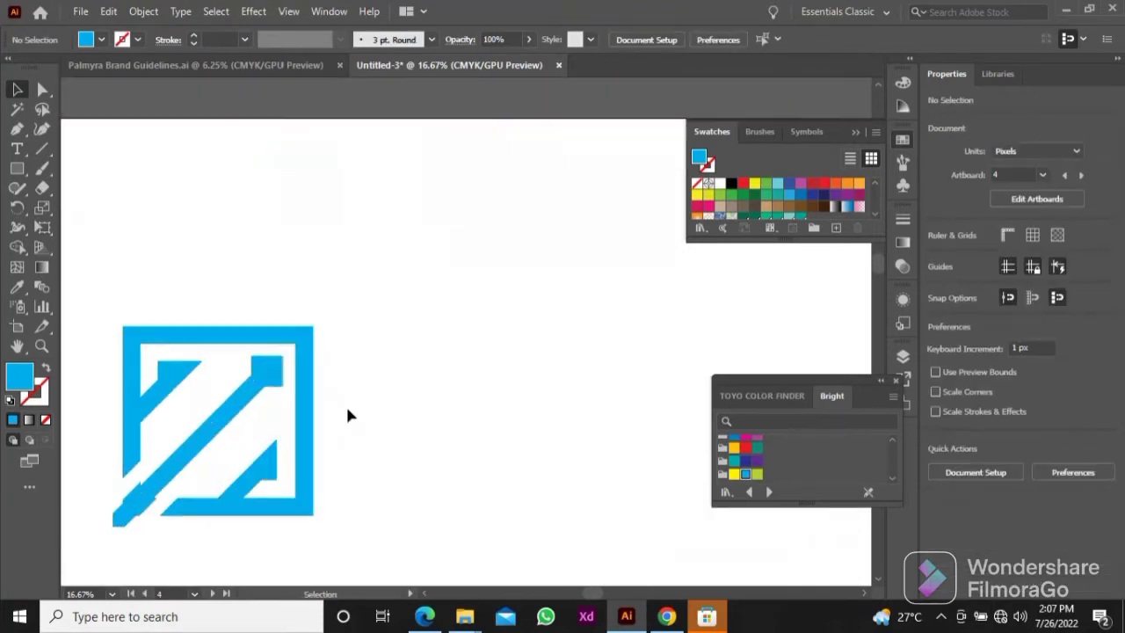
key(t)
click(413, 387)
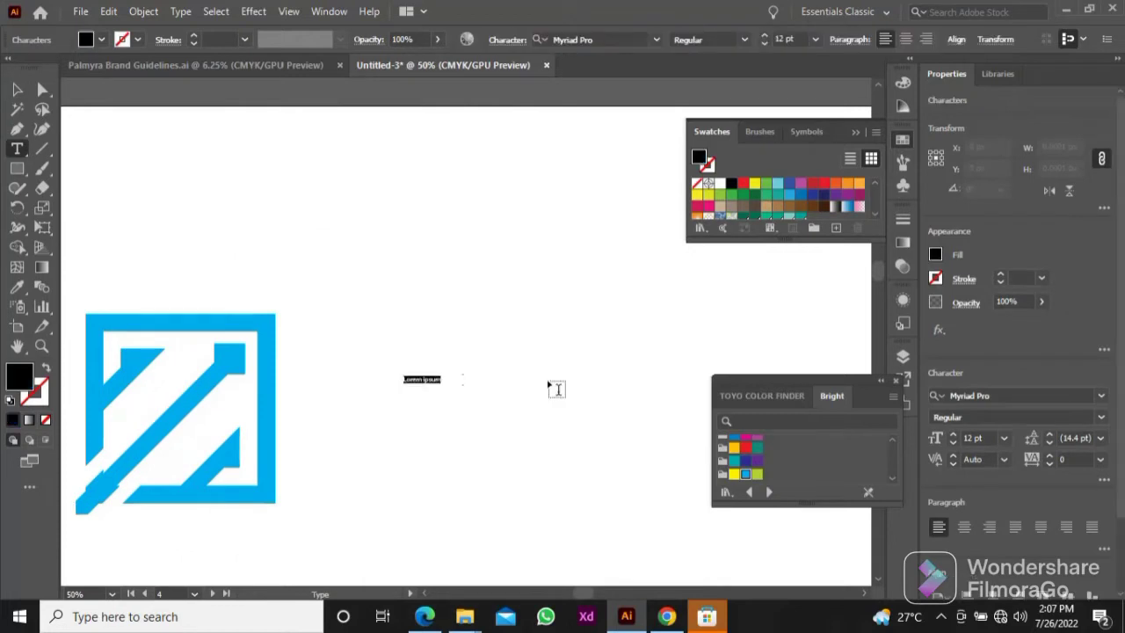
key(BackSpace)
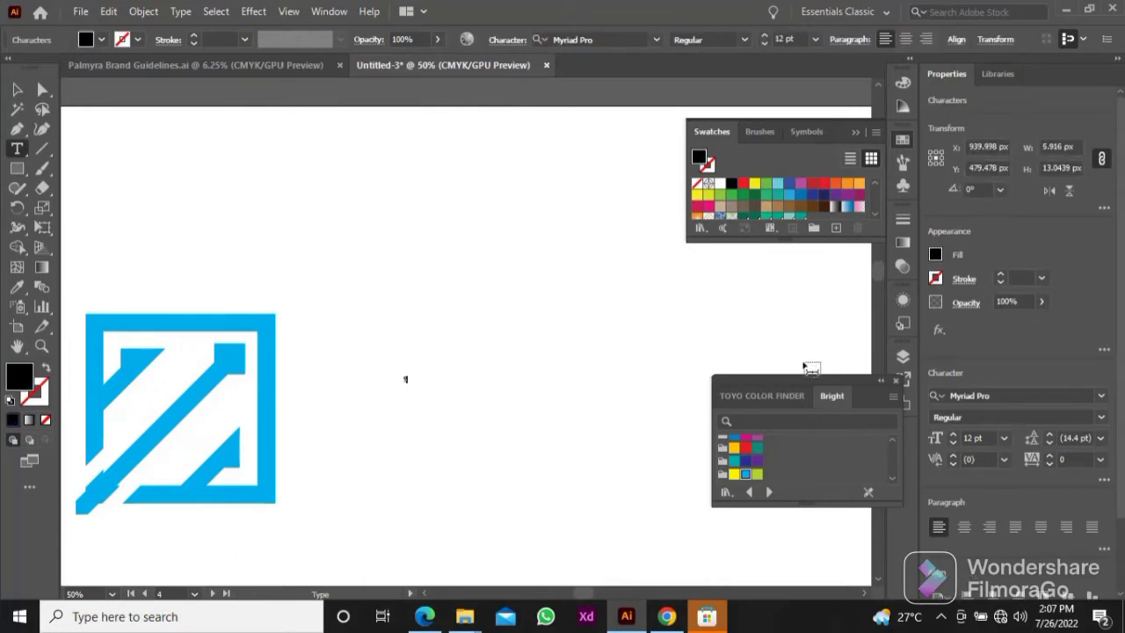
text(Sharp Ins)
text(.)
key(Escape)
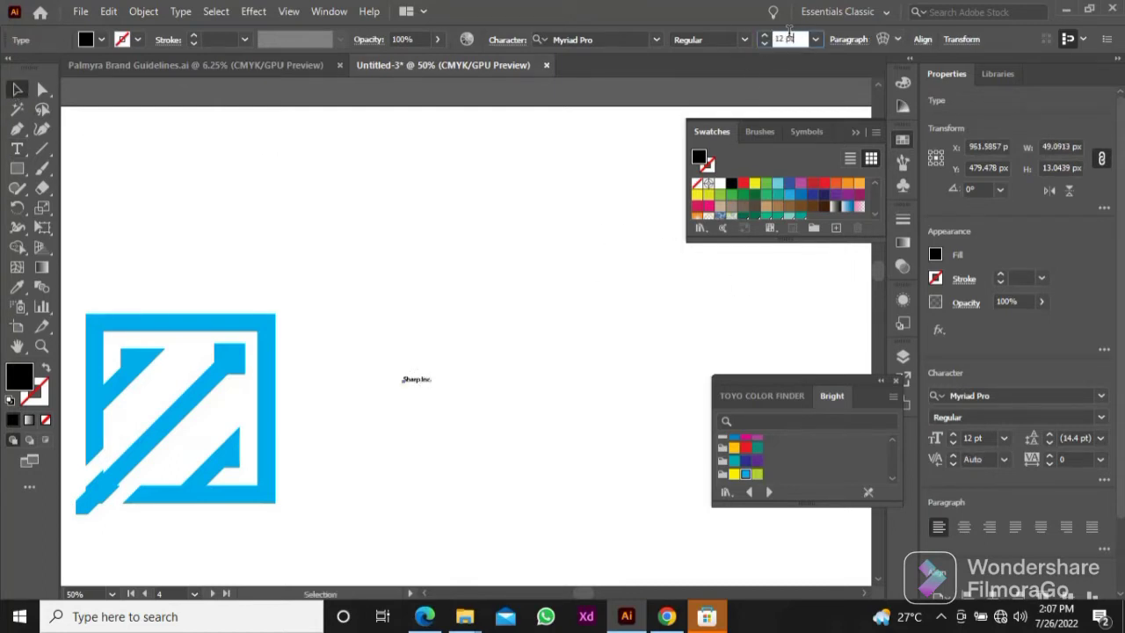
Step: Set the company name's font size to 100 pt and move the text closer to the logo at its mid-height
click(779, 39)
text(100)
key(Return)
click(621, 277)
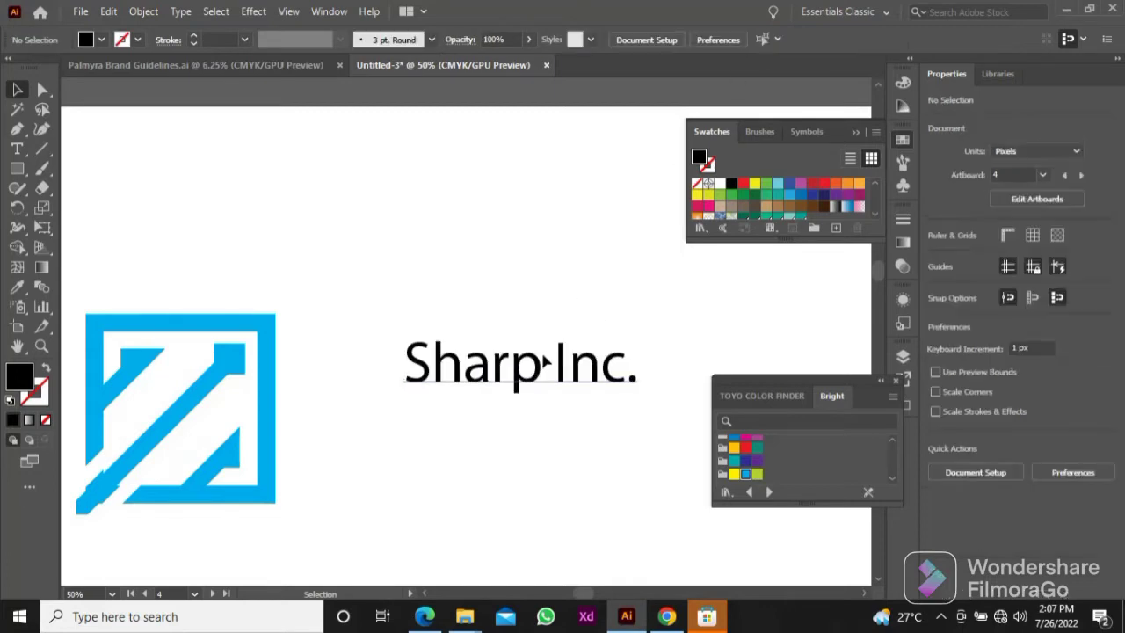
drag(540, 359, 485, 398)
scroll(391, 353, down, 2)
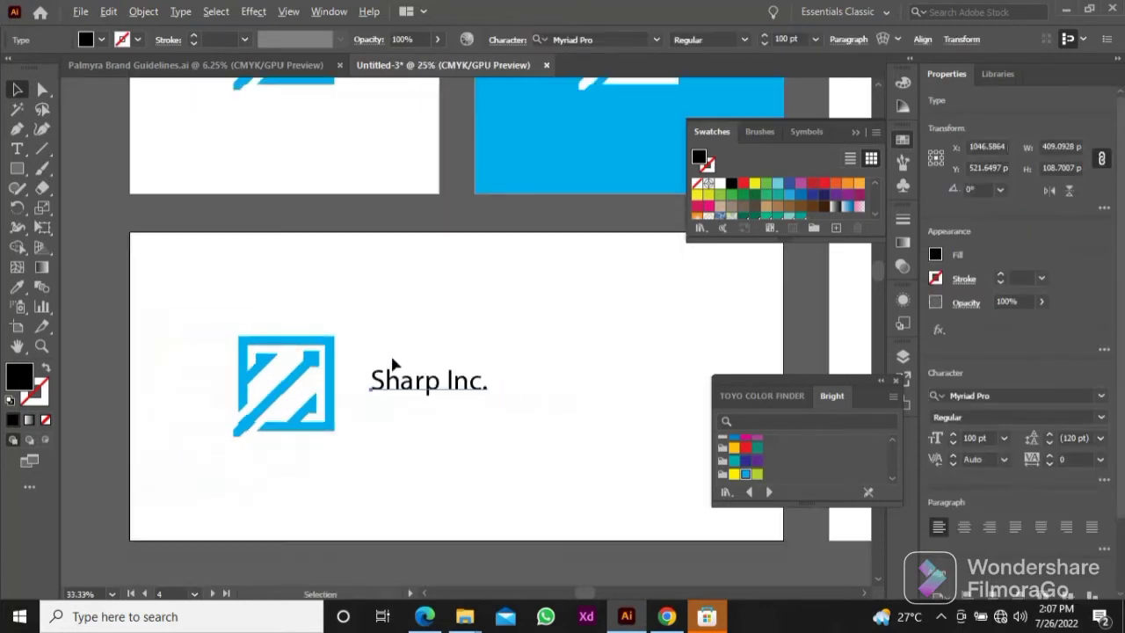
Step: Scale the logo on the wide artboard proportionally to a height of 200 px
click(326, 369)
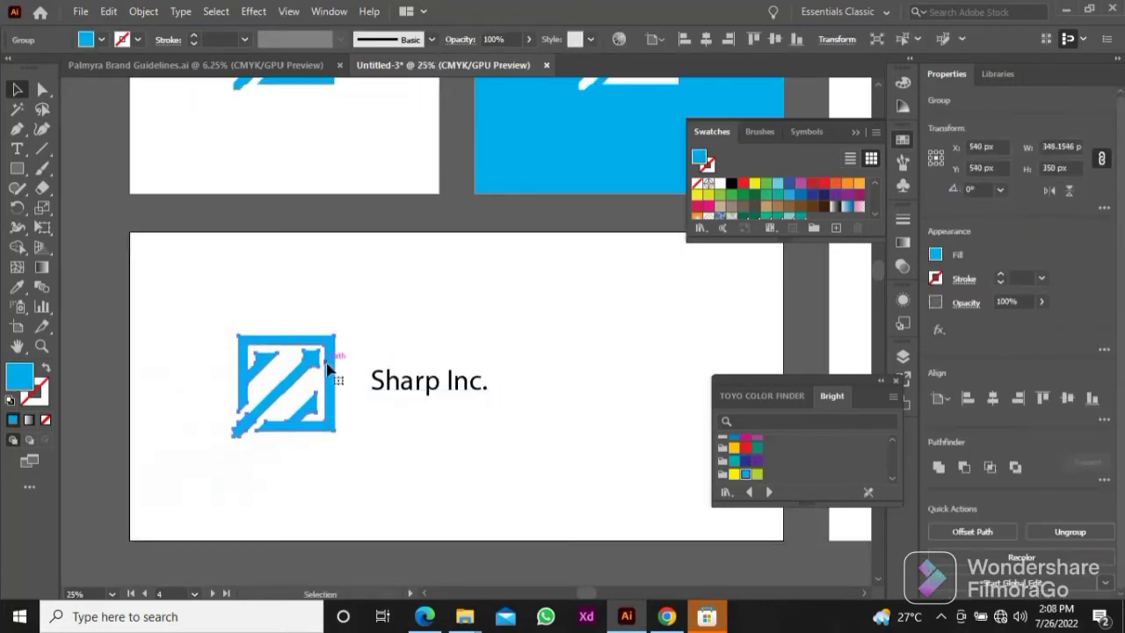
click(1016, 167)
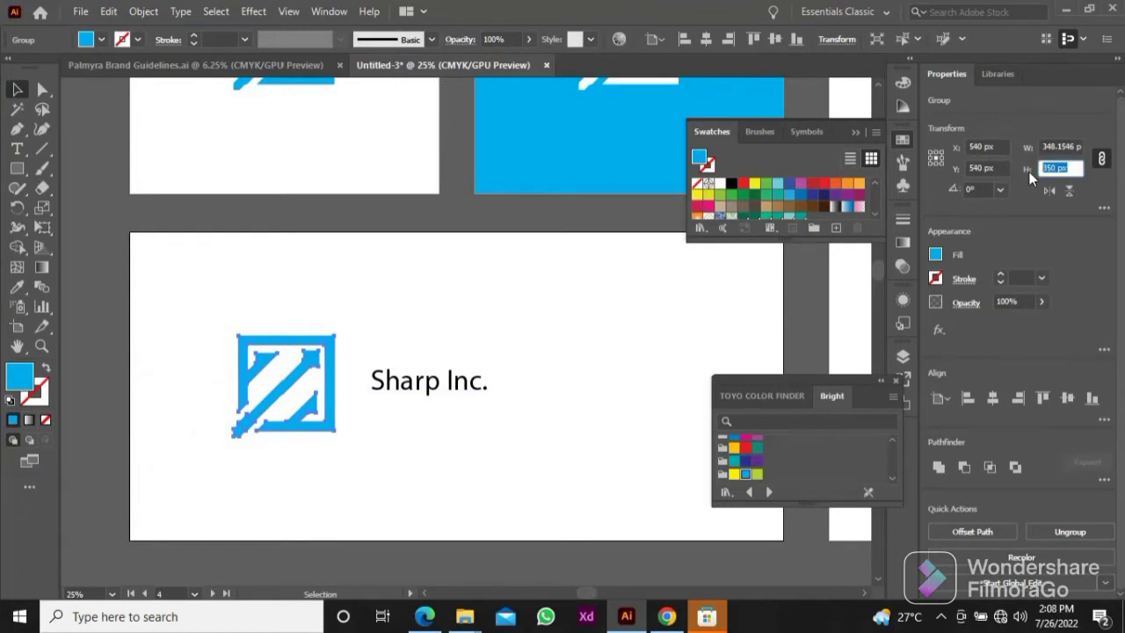
text(200)
key(Return)
click(619, 276)
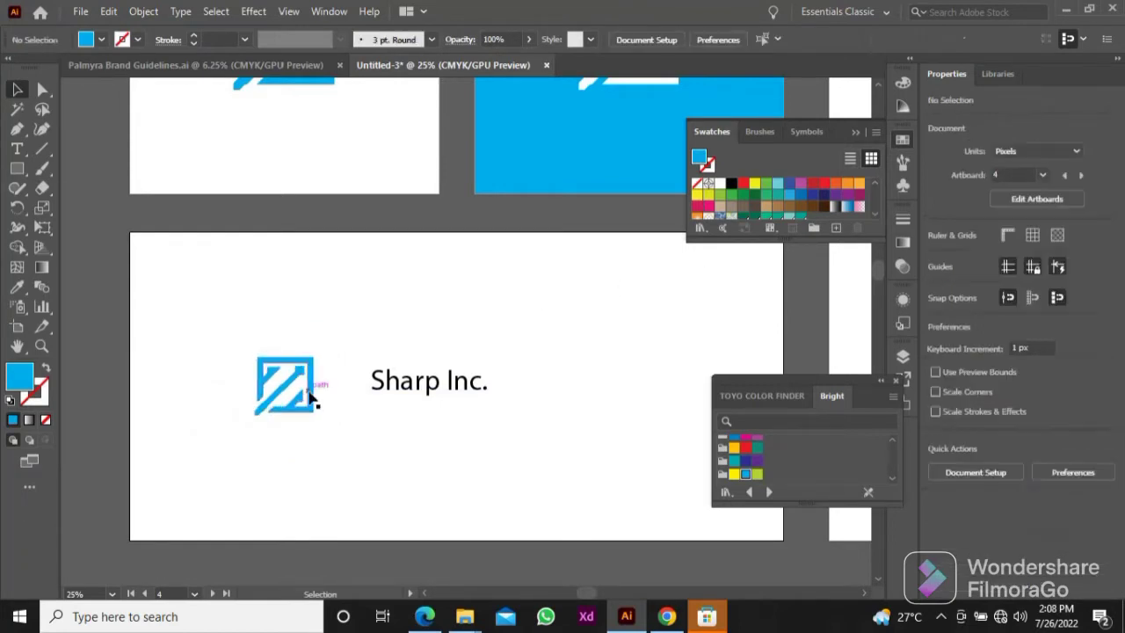
Step: Shift the small logo right to X 639 px and nudge the company name slightly left towards it
drag(310, 397, 378, 397)
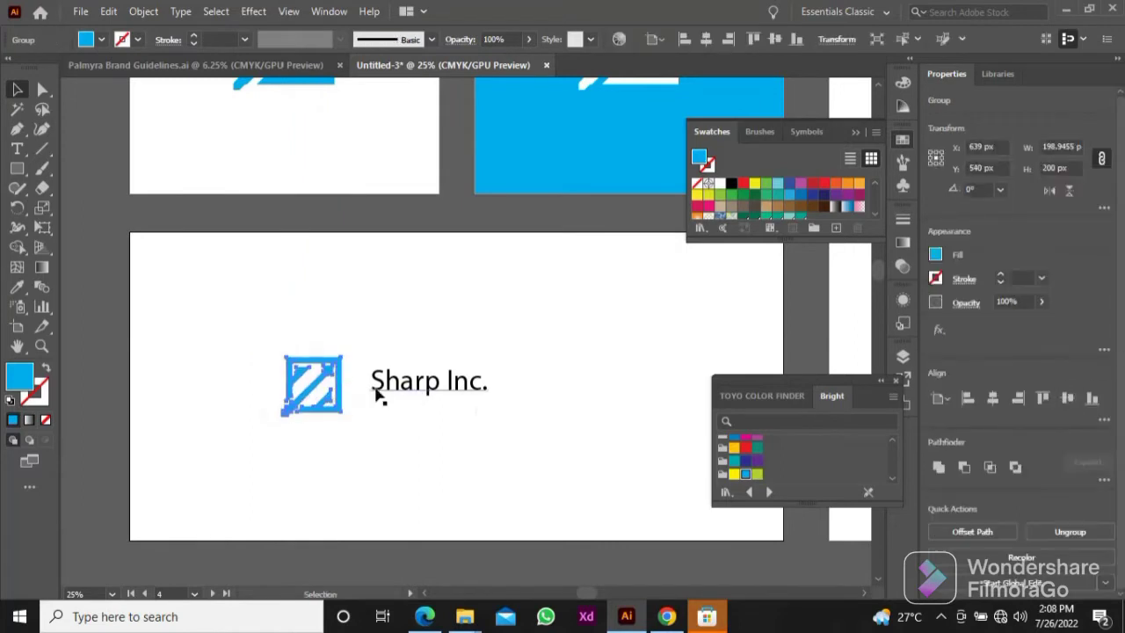
click(568, 415)
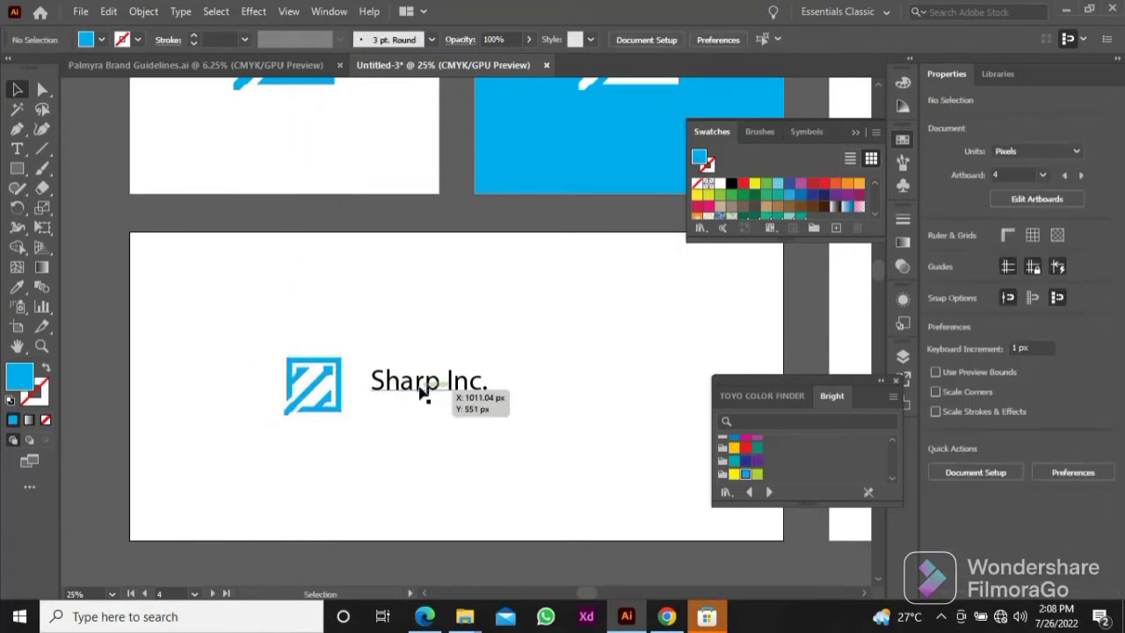
drag(422, 393, 416, 393)
Step: Change the company name's font to Cinzel in the Regular style
click(655, 44)
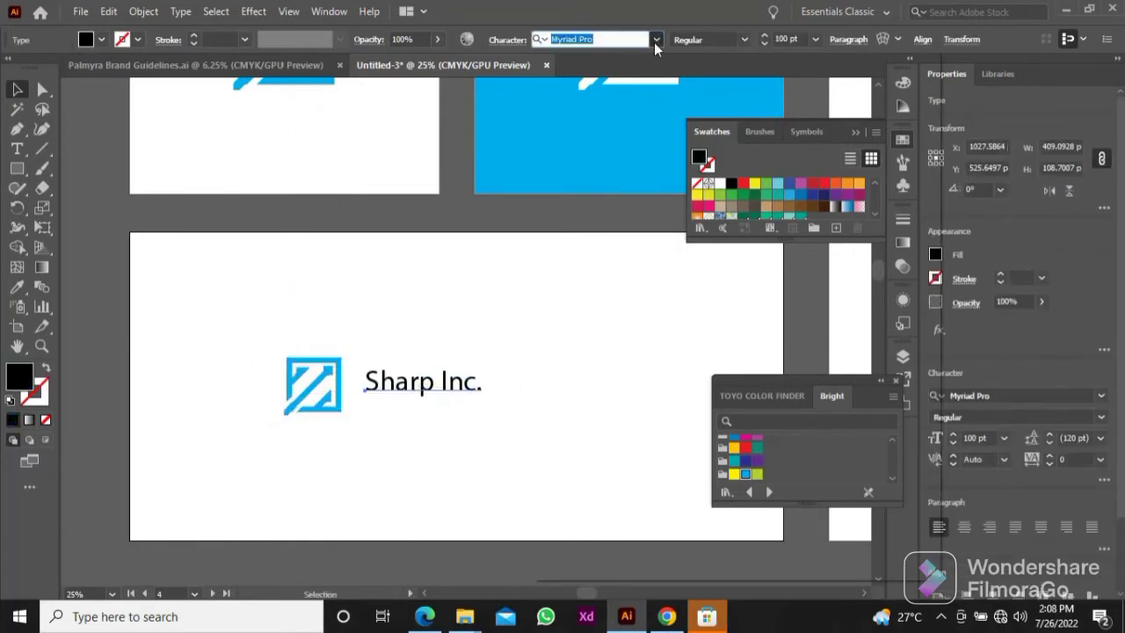
click(656, 42)
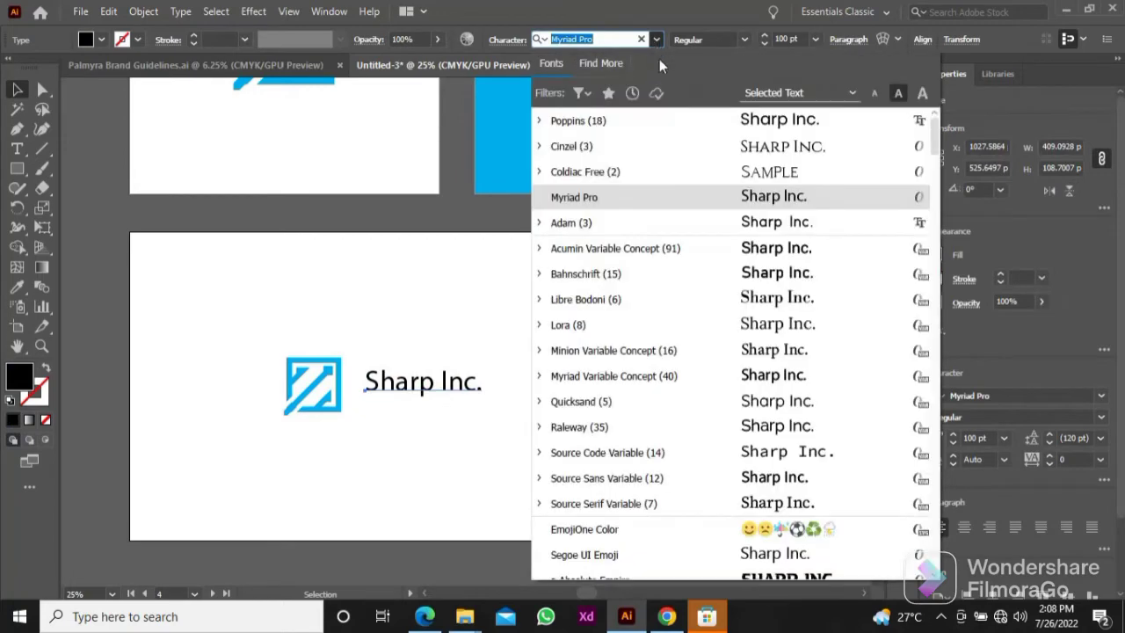
click(691, 150)
click(743, 42)
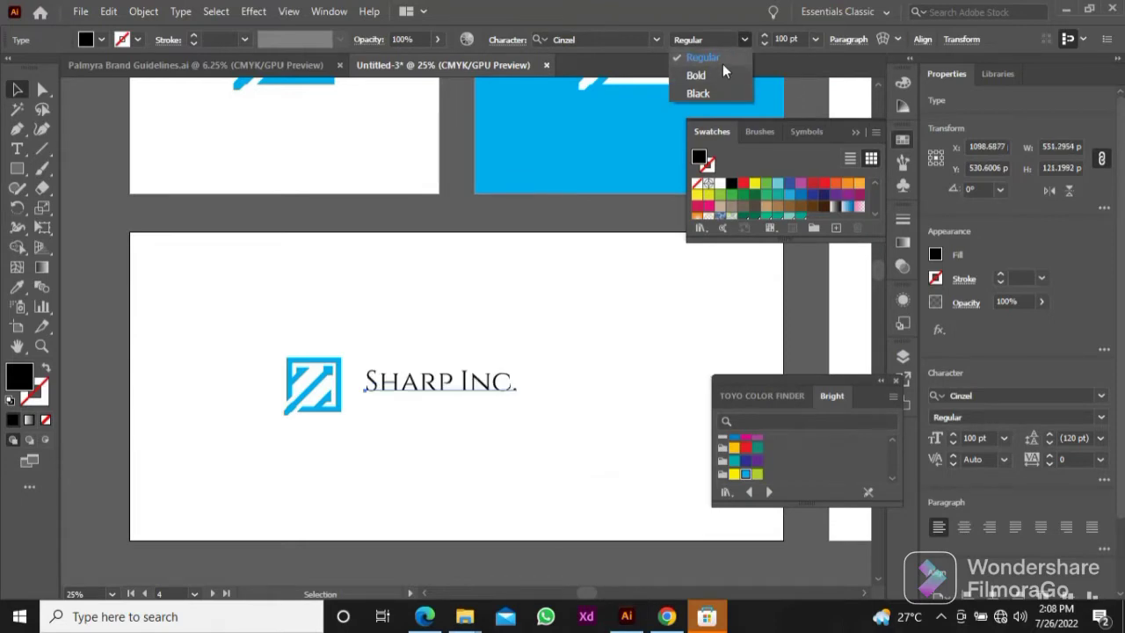
click(723, 64)
Step: Set the company name's font size to 150 pt and move it left and down to line up with the logo
click(801, 40)
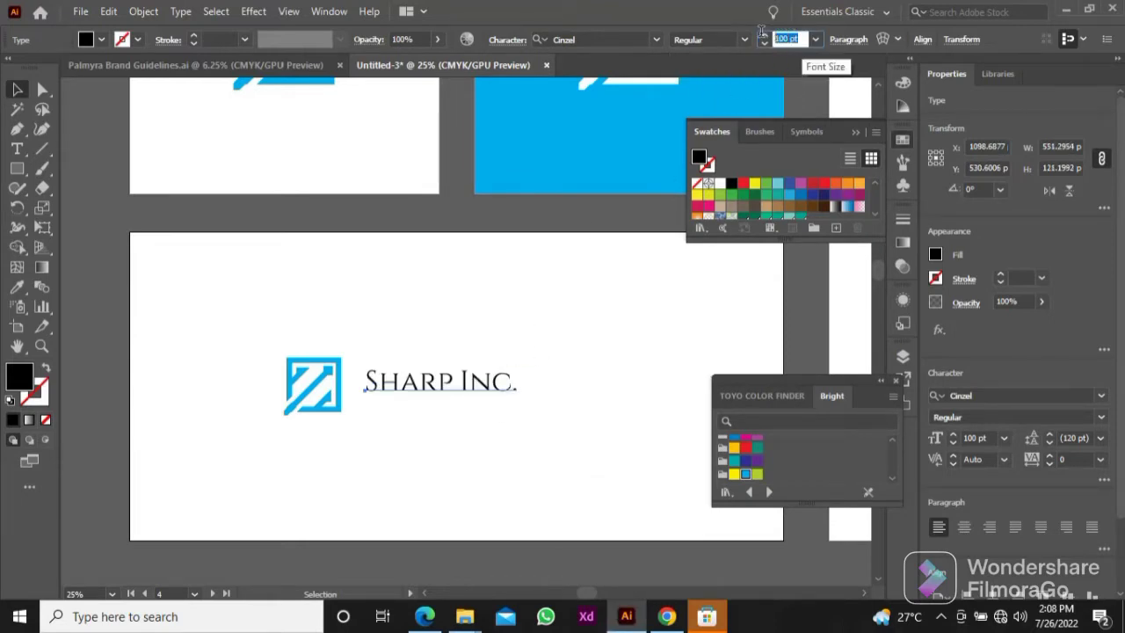
text(150)
key(Return)
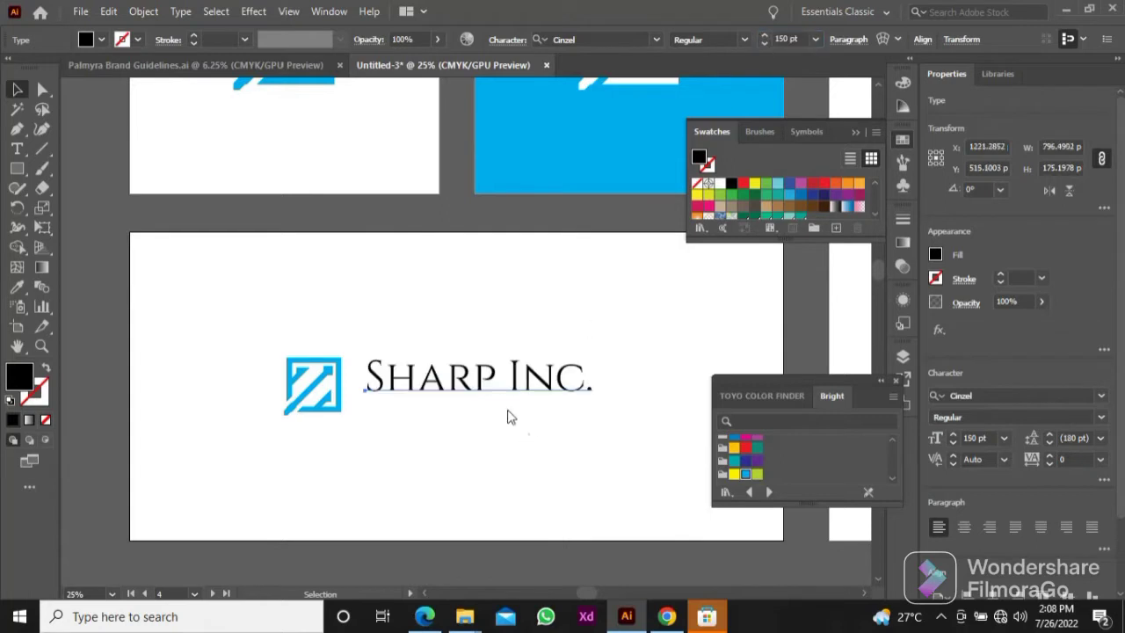
drag(488, 390, 483, 397)
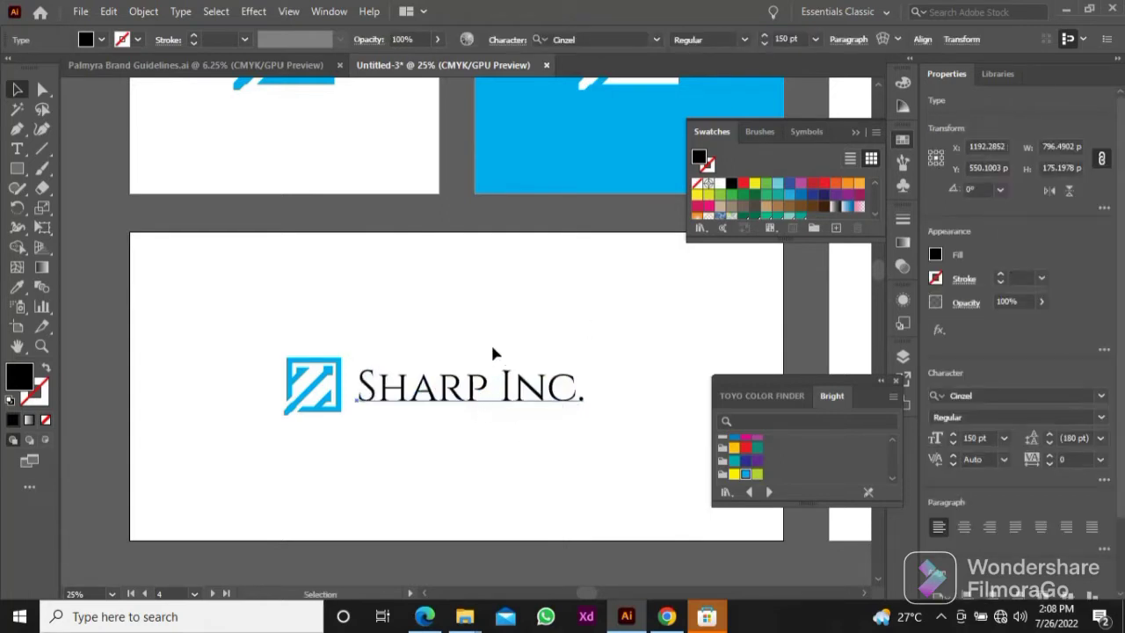
Step: Recolour the company name light blue by sampling the blue artboard, and deselect it
key(i)
click(562, 156)
click(455, 329)
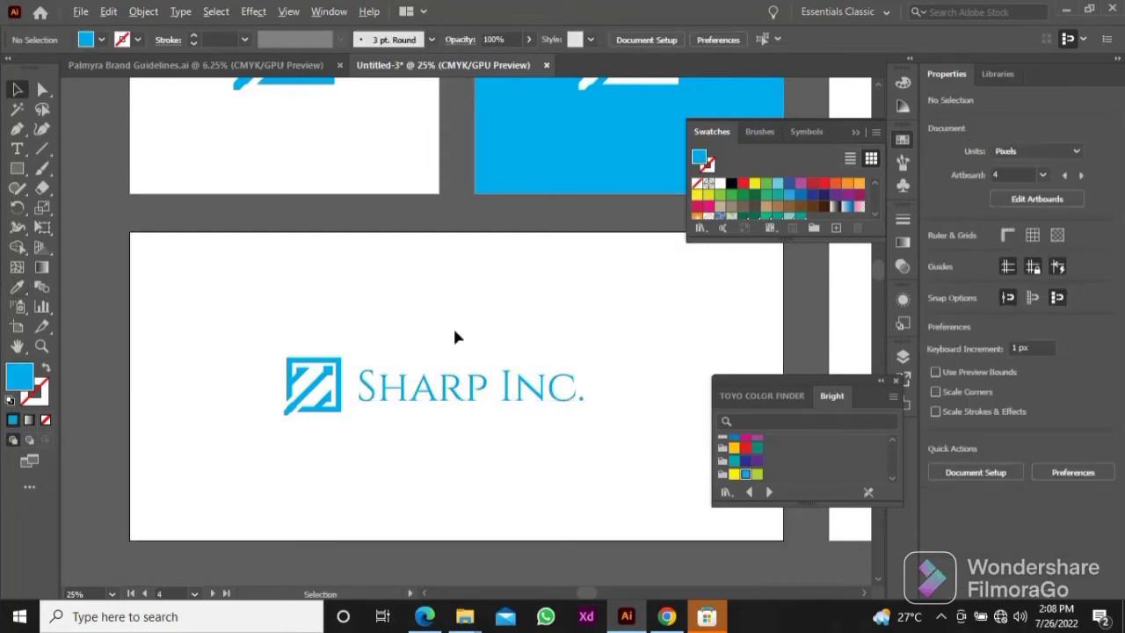
Step: Select the logo and company name on the wide artboard together and group them
scroll(455, 329, down, 1)
drag(342, 320, 462, 410)
key(ctrl+g)
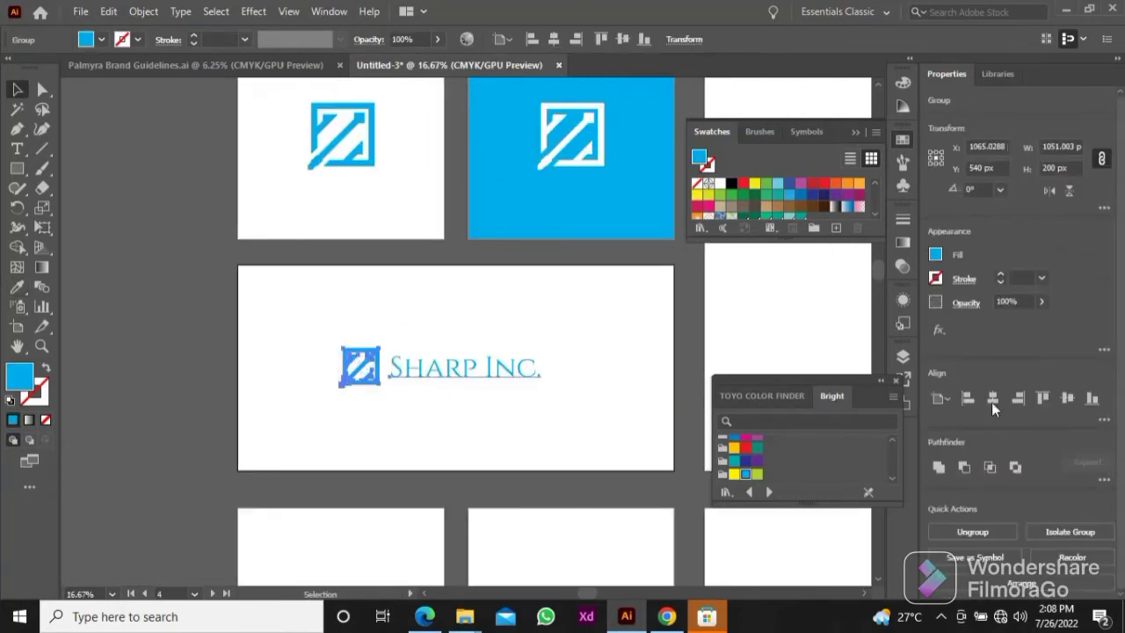
Step: Centre the grouped logo and company name horizontally on the wide artboard, and deselect the group
click(992, 402)
click(519, 299)
Step: Select only the logo in the wide artboard's lockup and place a copy of it on the empty tall artboard
key(space)
drag(533, 318, 422, 295)
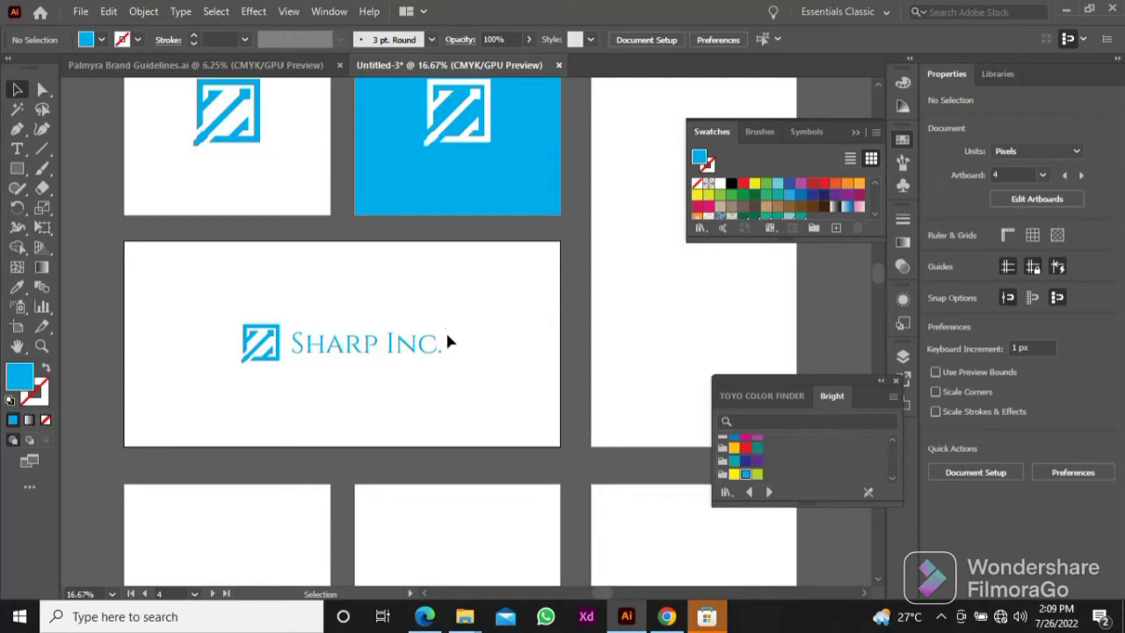
key(space)
drag(445, 329, 334, 392)
key(space)
click(128, 429)
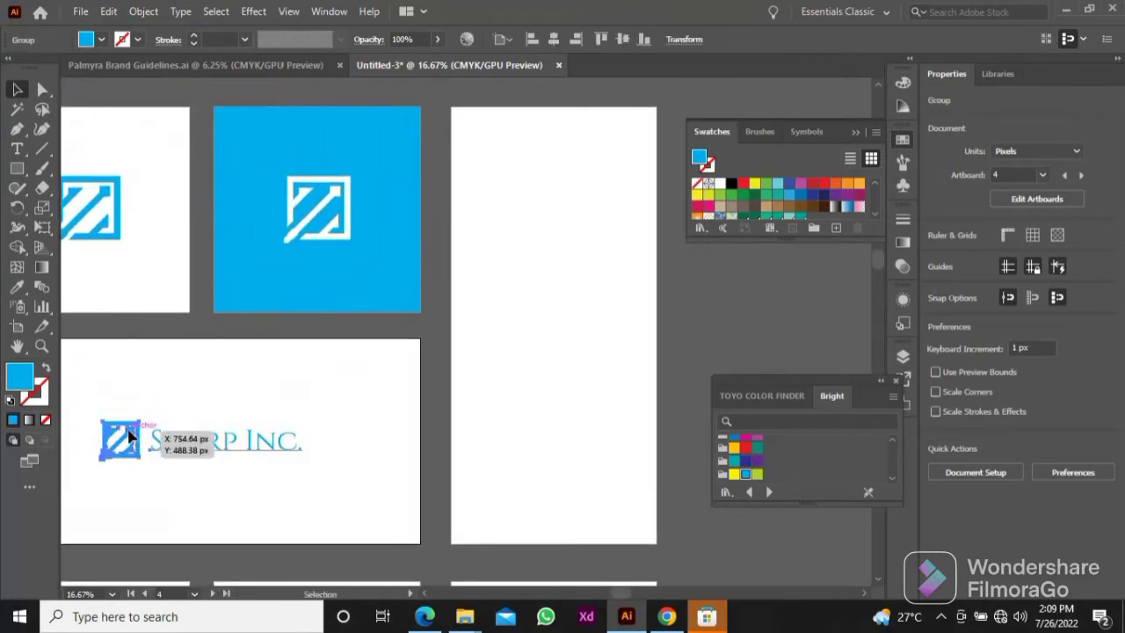
click(131, 442)
click(134, 429)
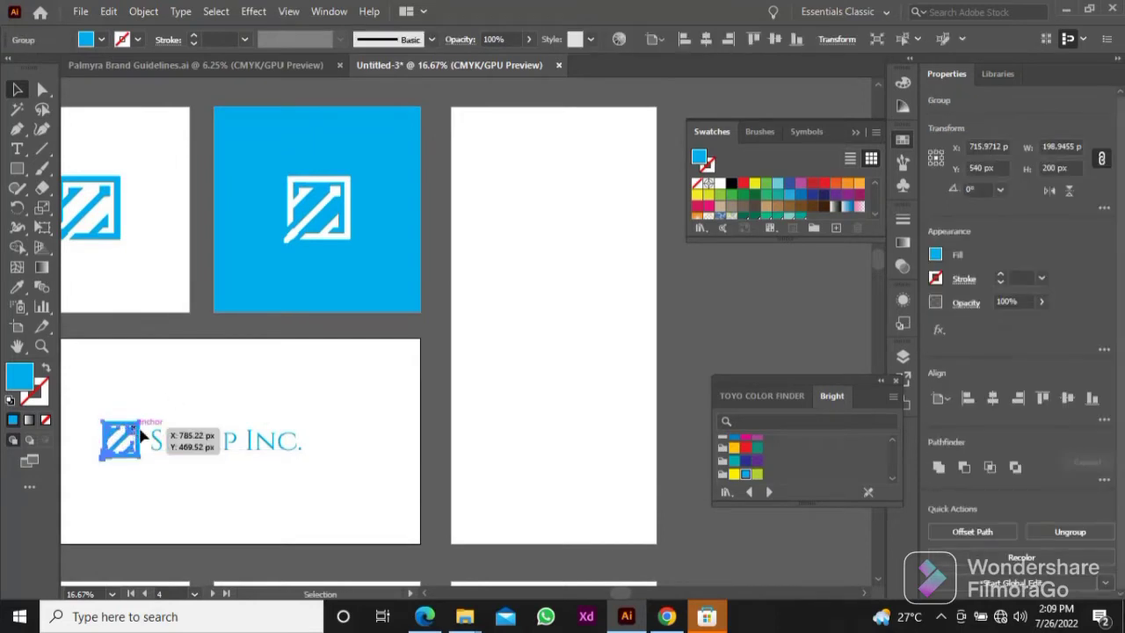
drag(139, 432, 511, 146)
Step: Scale the logo copy on the tall artboard proportionally to a height of 100 px
key(space)
drag(508, 152, 473, 237)
scroll(473, 237, up, 2)
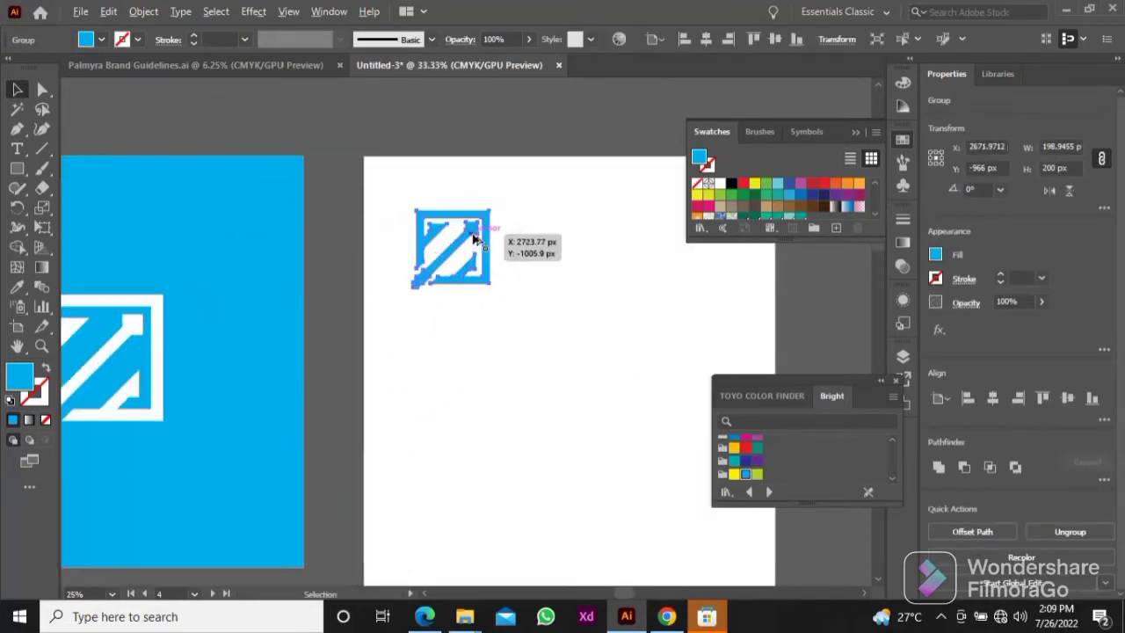
scroll(473, 237, up, 2)
text(100)
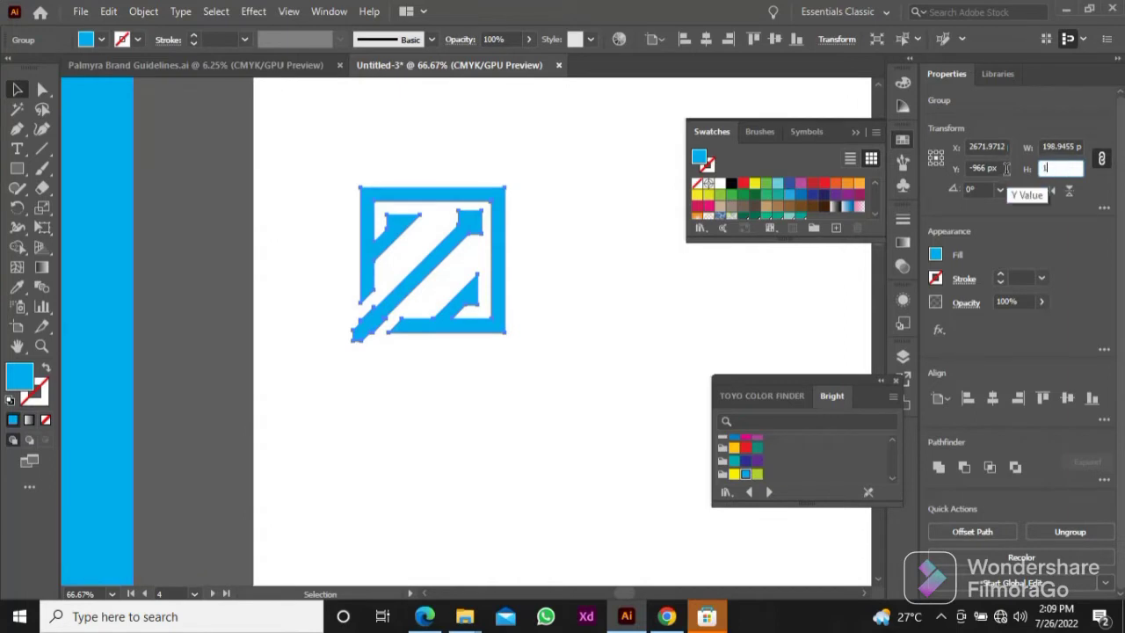
key(Return)
Step: Move the small logo further into the tall artboard and make a new pattern from it
scroll(550, 298, down, 2)
key(space)
drag(553, 298, 515, 347)
click(463, 280)
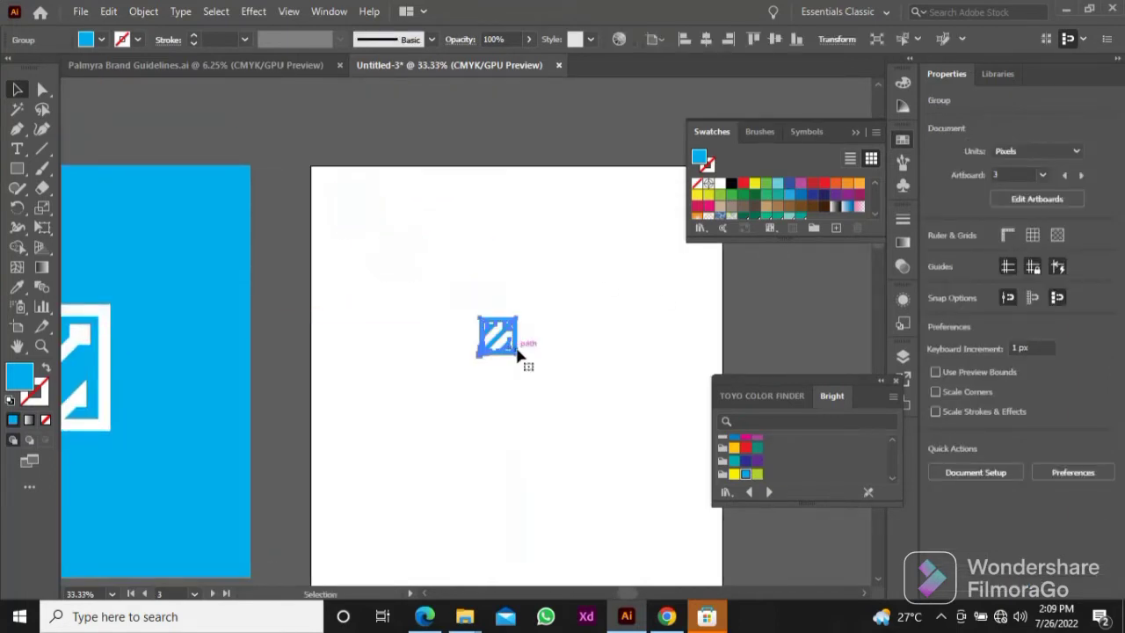
click(141, 12)
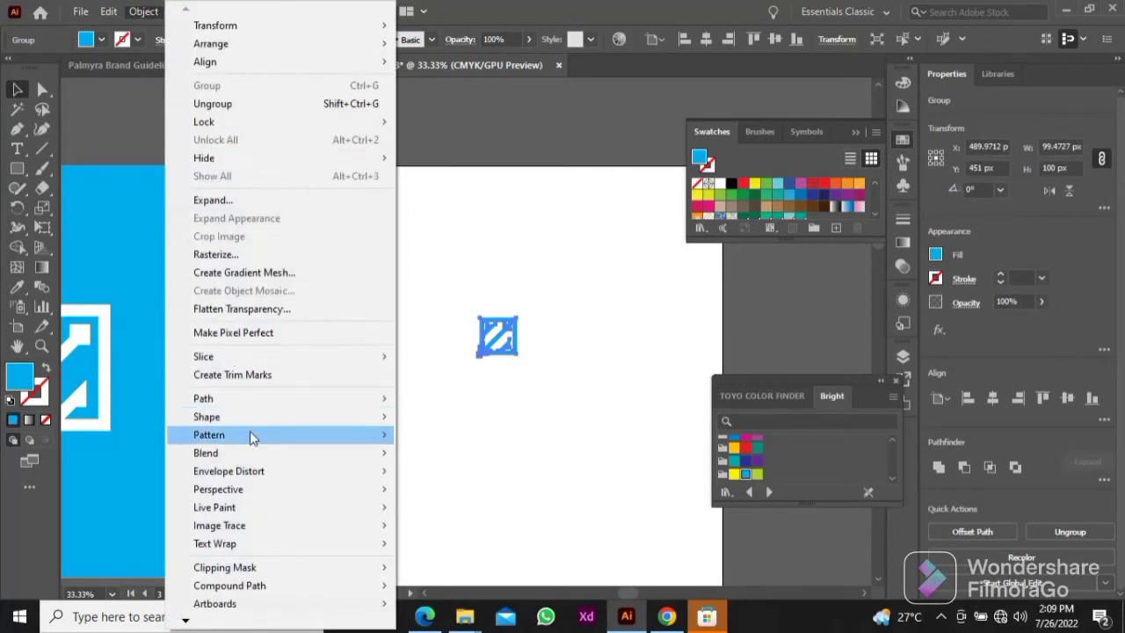
mouse_move(251, 434)
click(429, 432)
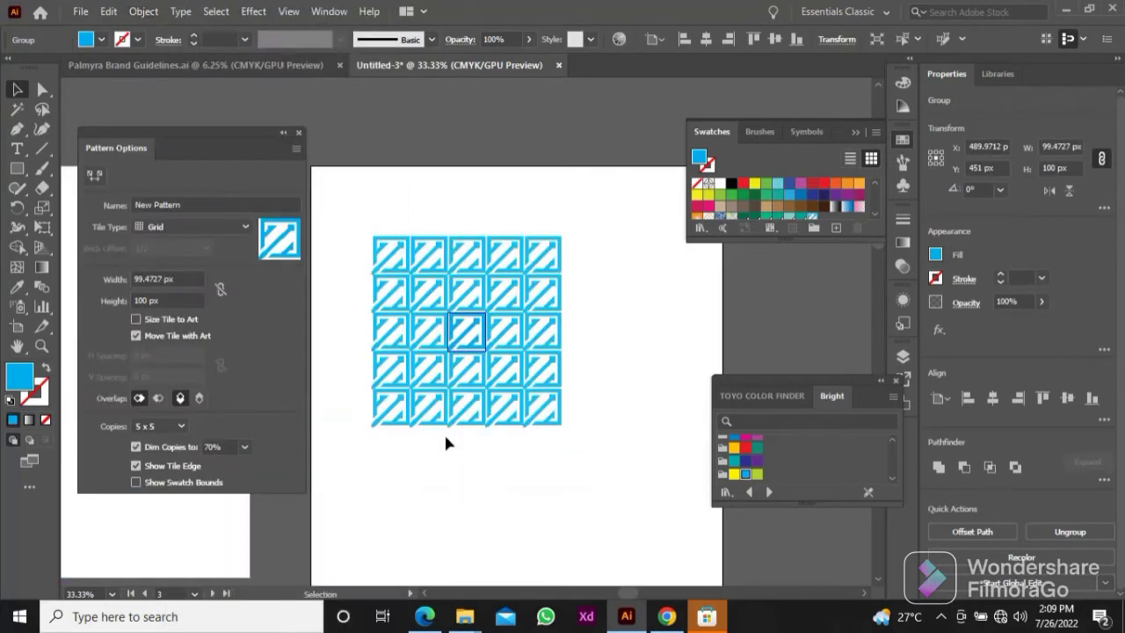
Step: Set the pattern tile's width and height to 112 px each
click(180, 279)
key(Up)
key(Up)
key(Up)
key(Up)
key(Up)
key(Up)
key(Up)
key(Up)
key(Up)
key(Up)
key(Up)
key(Up)
key(Up)
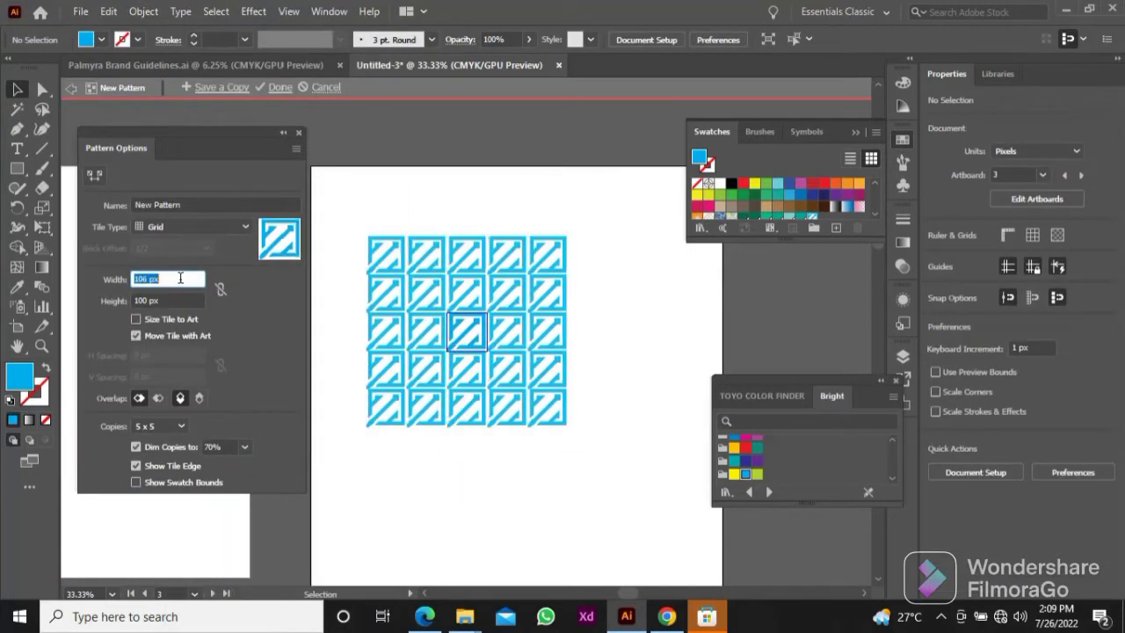
click(178, 300)
key(Up)
key(Up)
key(Up)
key(Up)
key(Up)
key(Up)
key(Up)
key(Up)
key(Up)
key(Up)
key(Up)
key(Up)
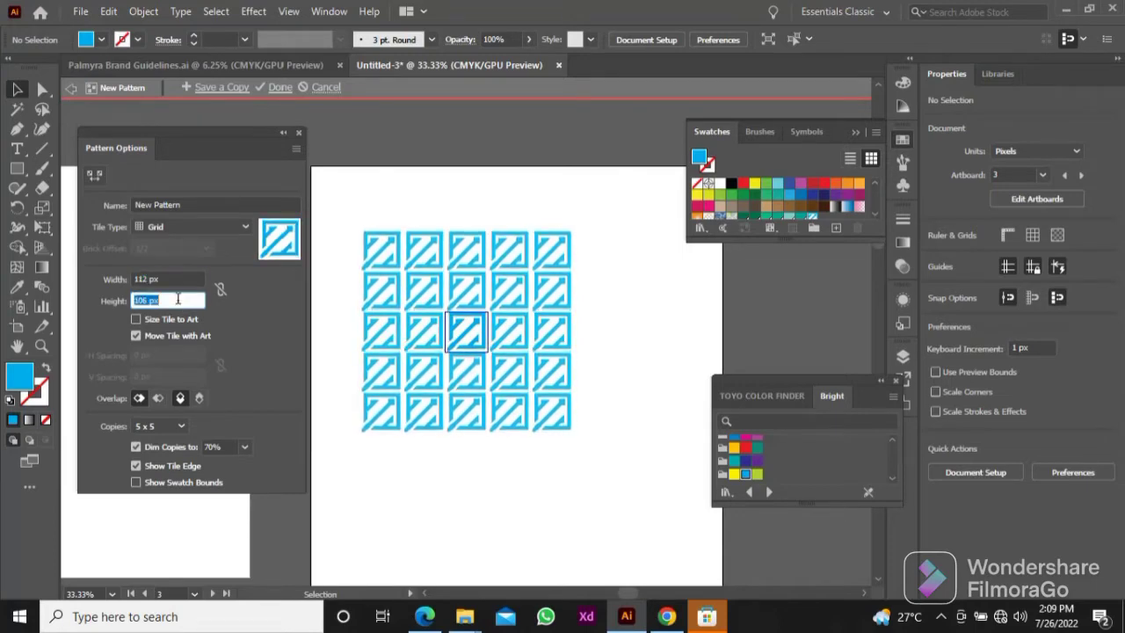
Step: Try the Brick by Row, Brick by Column, Hex by Column and Hex by Row tile types on the pattern
click(181, 224)
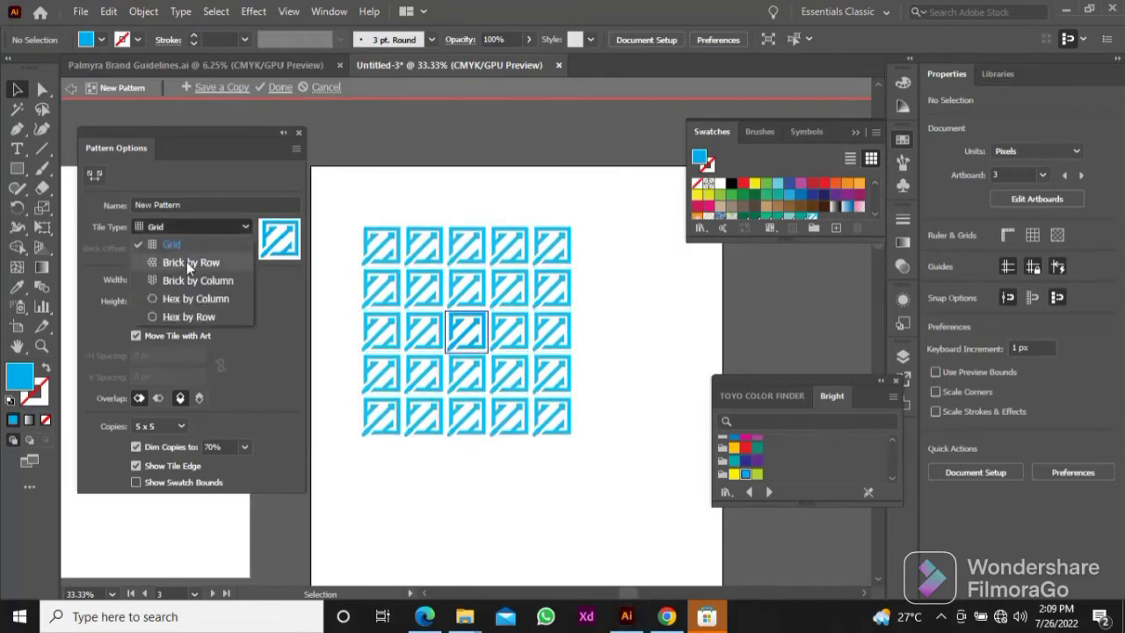
click(186, 262)
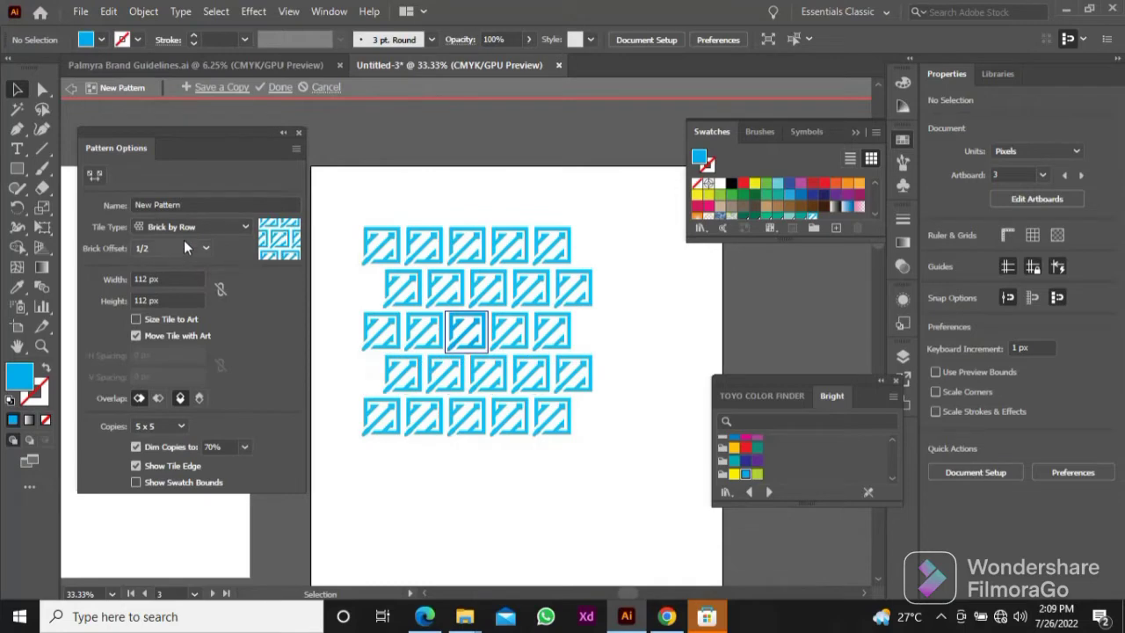
click(189, 227)
click(196, 272)
click(198, 227)
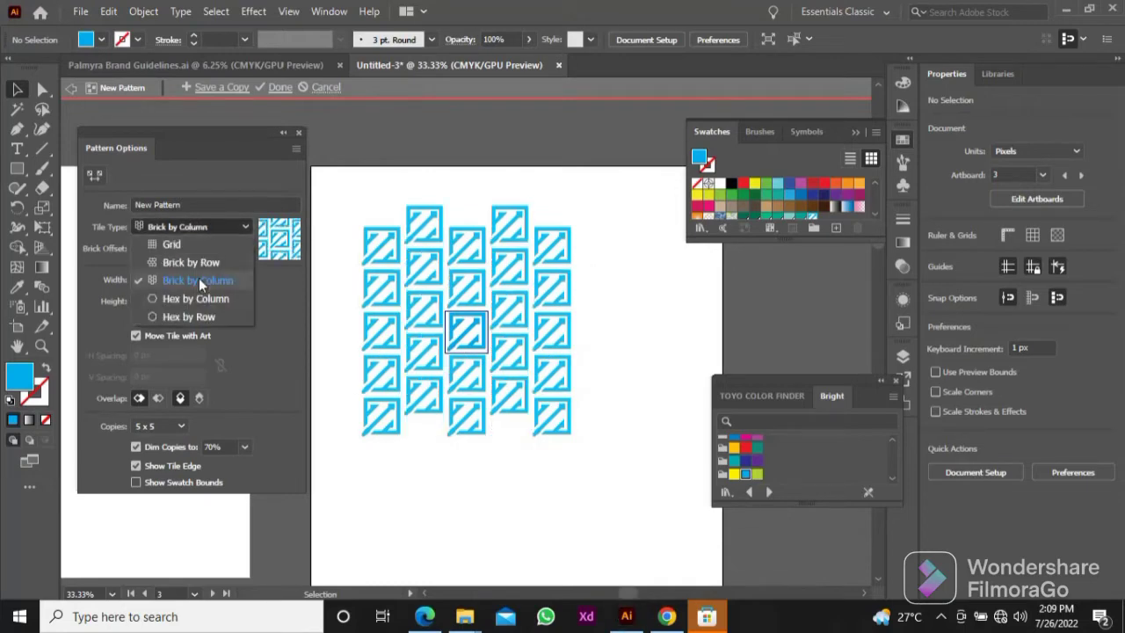
click(196, 298)
click(205, 231)
click(200, 316)
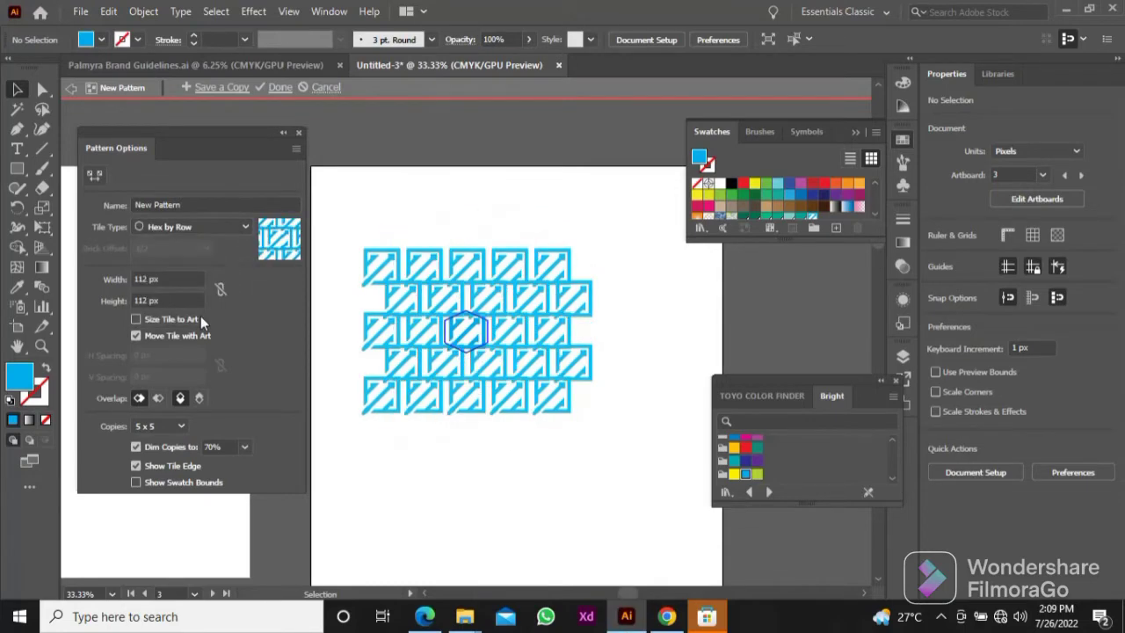
Step: Set the pattern's tile type to Brick by Column with 9 x 9 preview copies, and finish editing the pattern
click(215, 228)
click(207, 279)
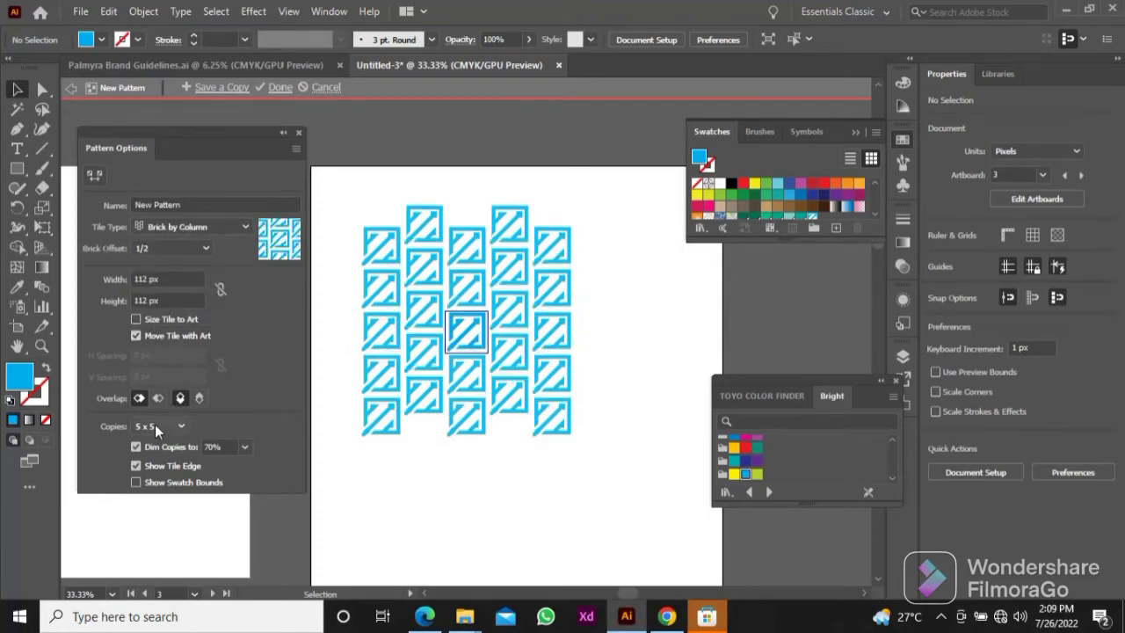
click(180, 427)
click(158, 283)
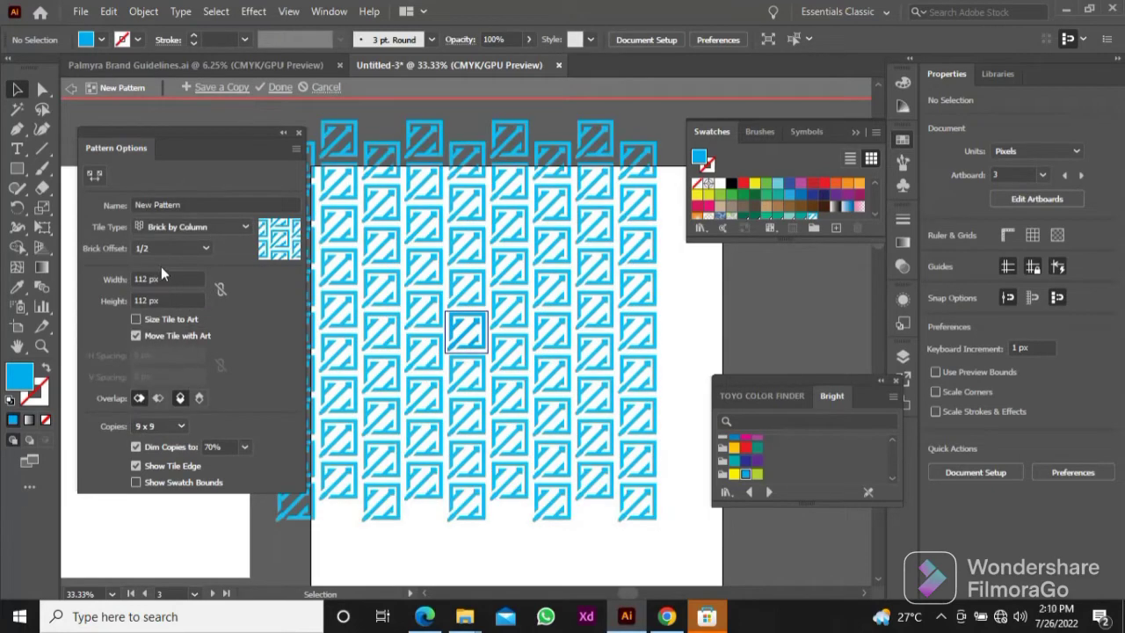
click(280, 88)
Step: Move the small logo off the tall artboard onto the empty canvas above it
scroll(473, 346, down, 3)
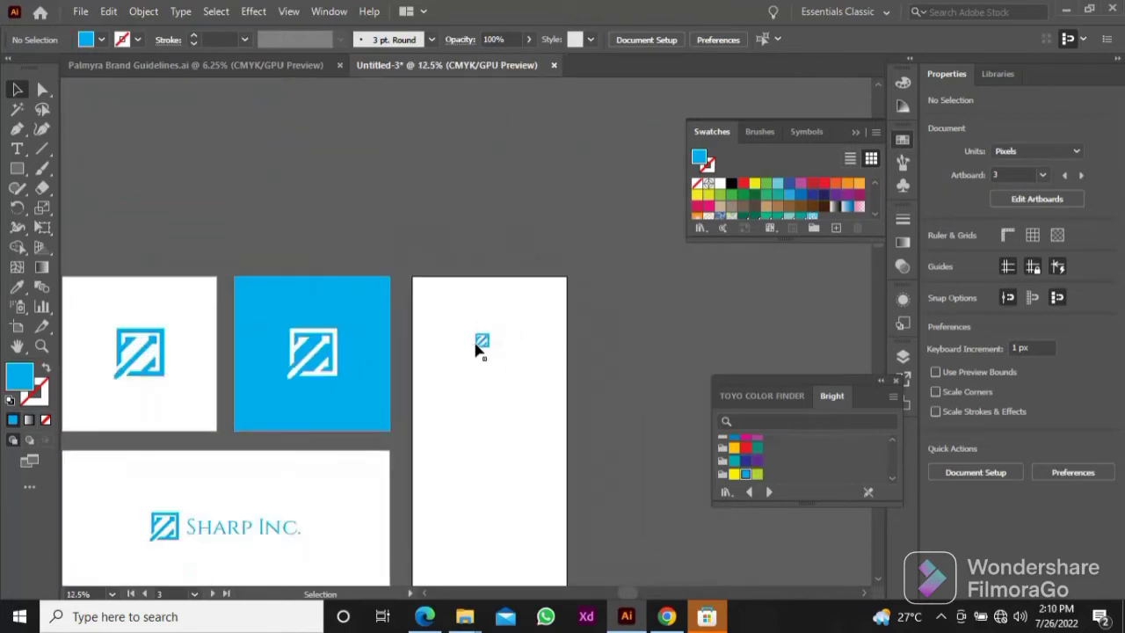
drag(478, 349, 546, 185)
Step: Draw a 1080 x 2292 px rectangle covering the whole tall artboard
drag(480, 295, 412, 197)
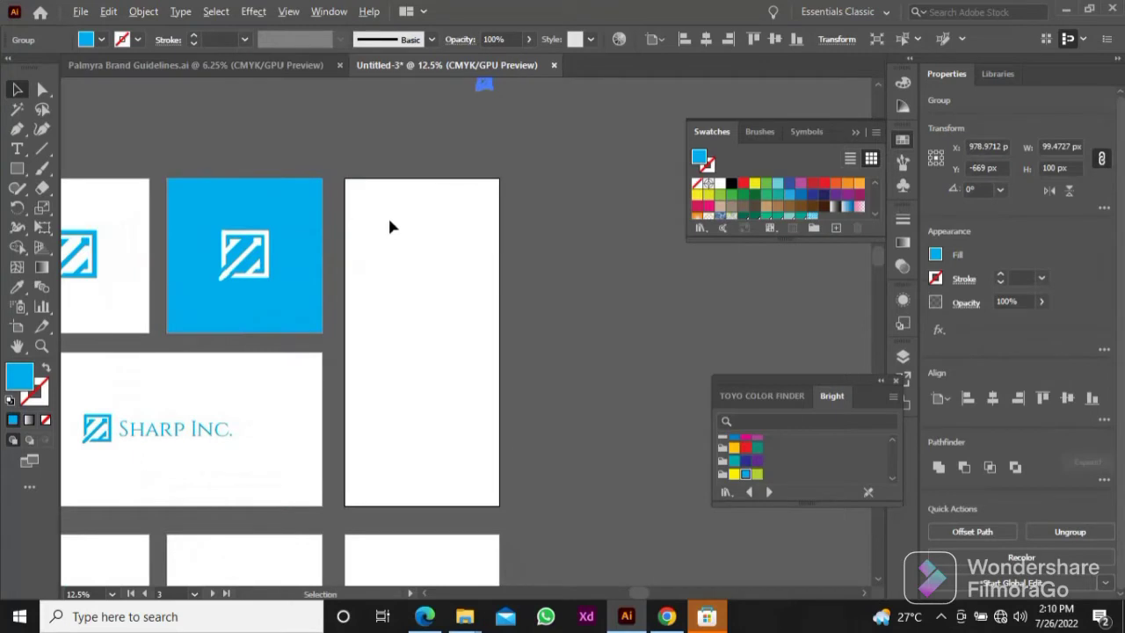
scroll(388, 217, up, 1)
drag(384, 248, 360, 181)
click(17, 168)
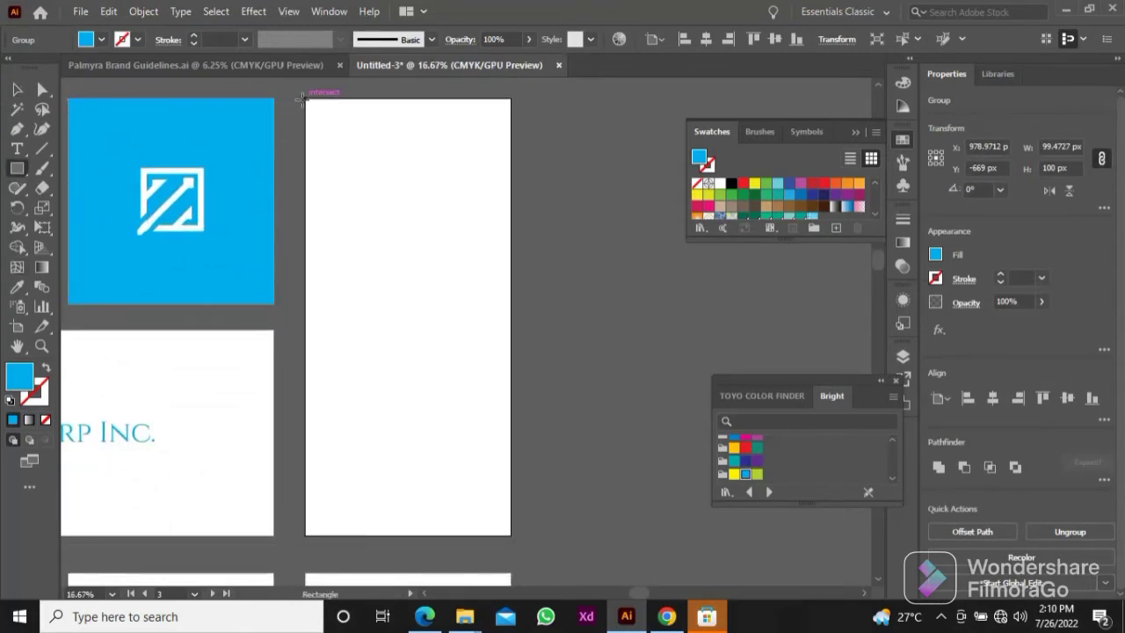
mouse_move(306, 99)
mouse_down()
mouse_move(448, 462)
mouse_move(511, 536)
mouse_up()
key(v)
Step: Fill the tall rectangle with the new logo pattern swatch, and deselect it
mouse_move(415, 318)
mouse_down()
mouse_move(451, 374)
mouse_move(433, 308)
mouse_up()
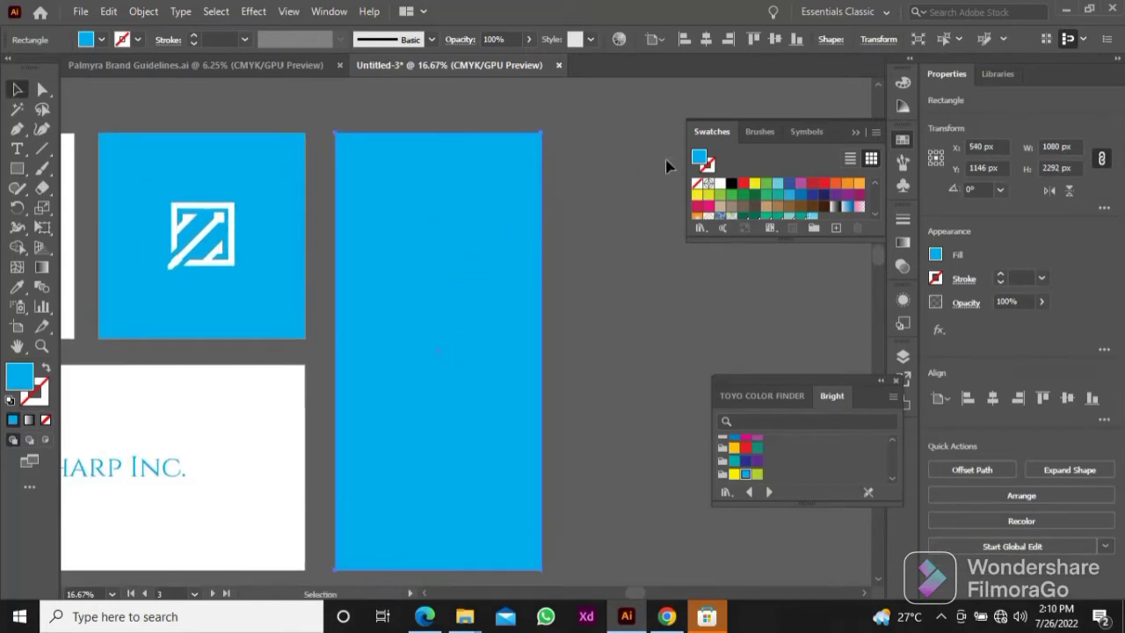
click(903, 141)
click(903, 140)
scroll(731, 184, down, 3)
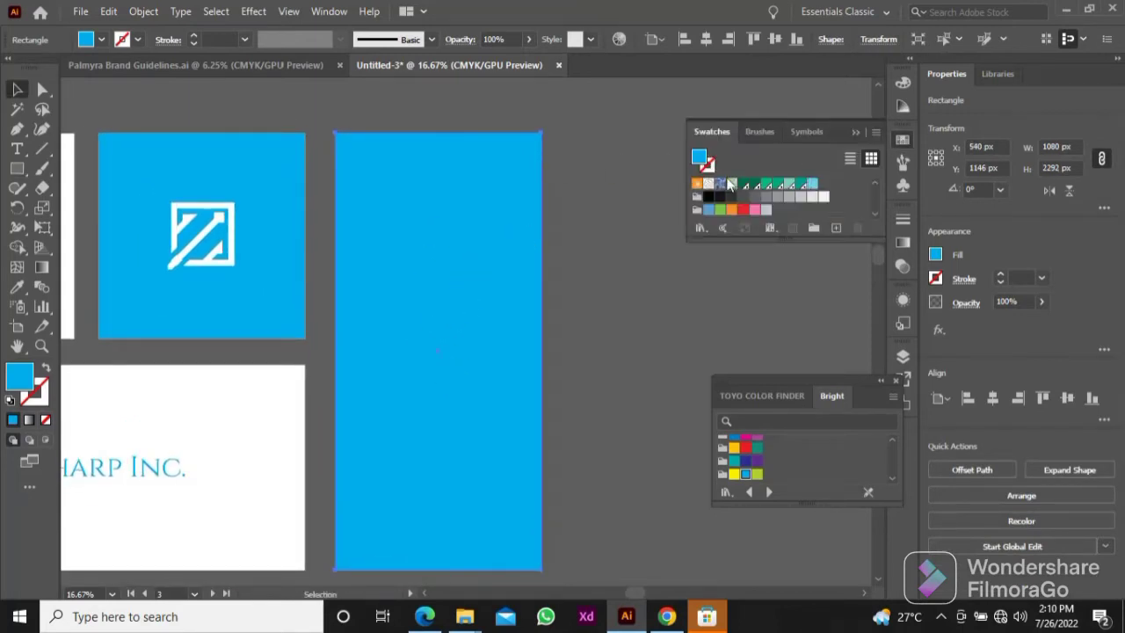
click(812, 184)
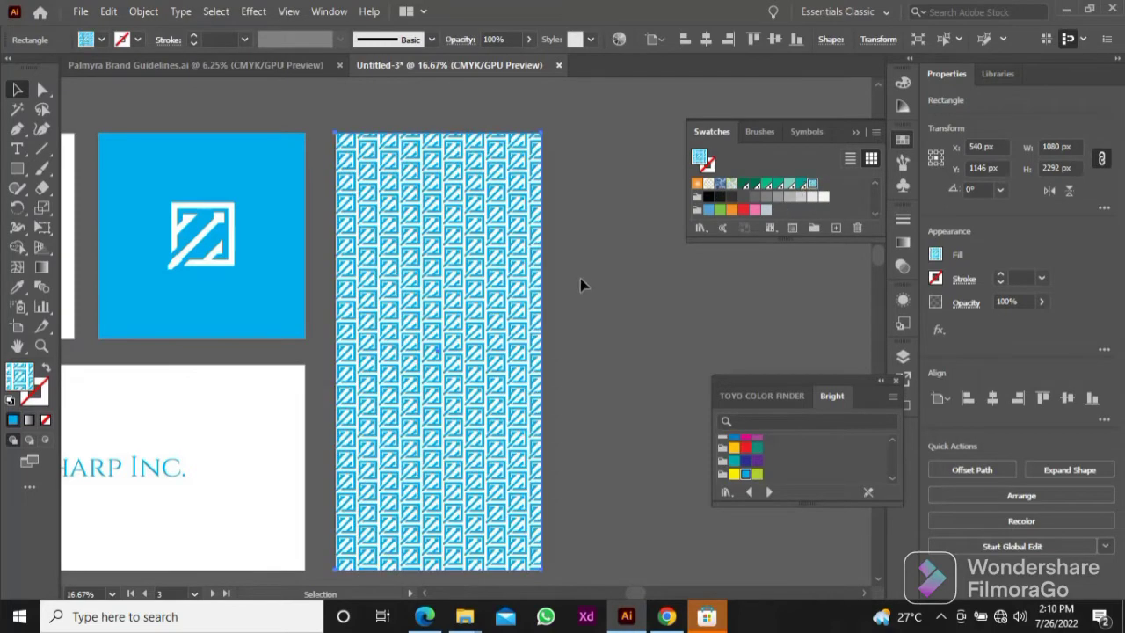
click(581, 278)
Step: Add the sample text "Aa" in Cinzel Regular on the first square artboard of the bottom row
drag(595, 319, 673, 310)
scroll(640, 316, down, 1)
drag(442, 373, 485, 325)
drag(445, 425, 453, 357)
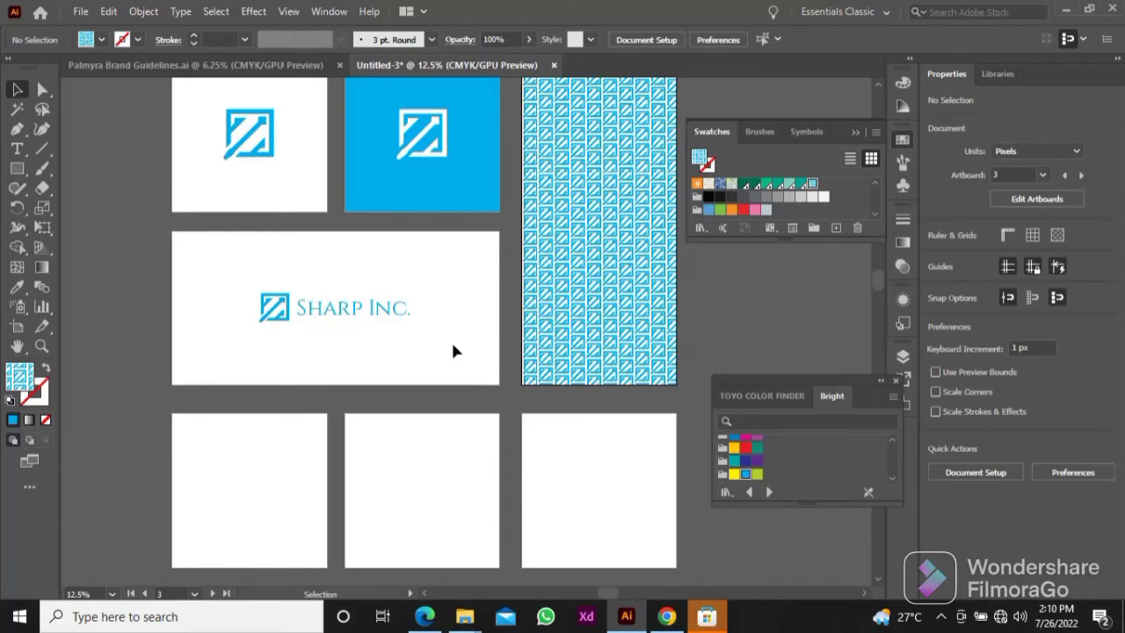
drag(305, 481, 430, 464)
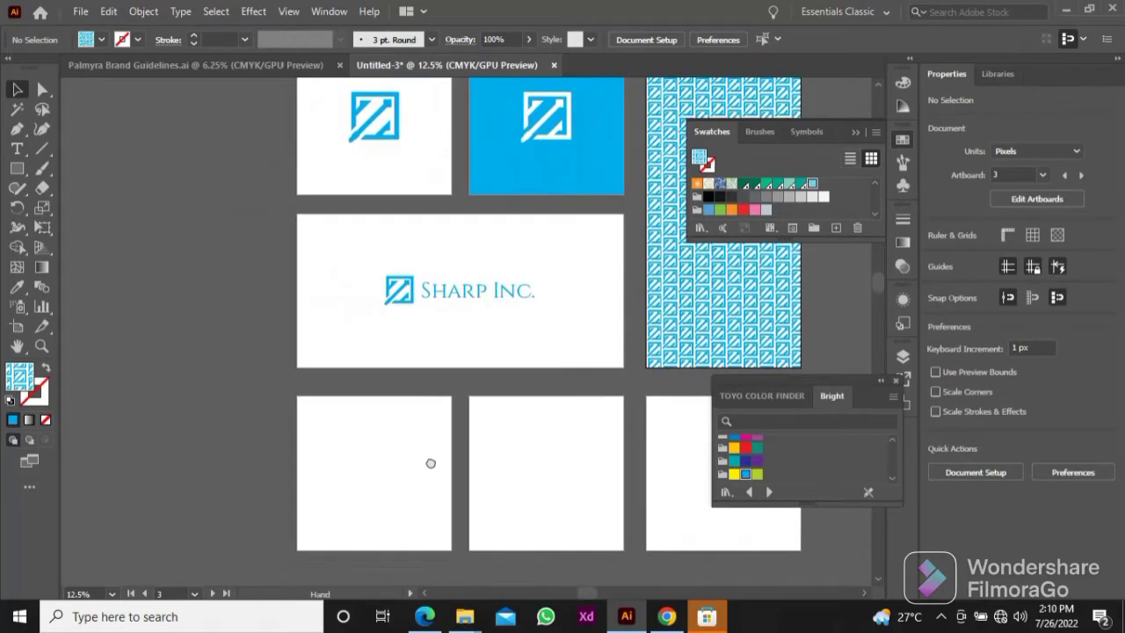
scroll(358, 452, up, 3)
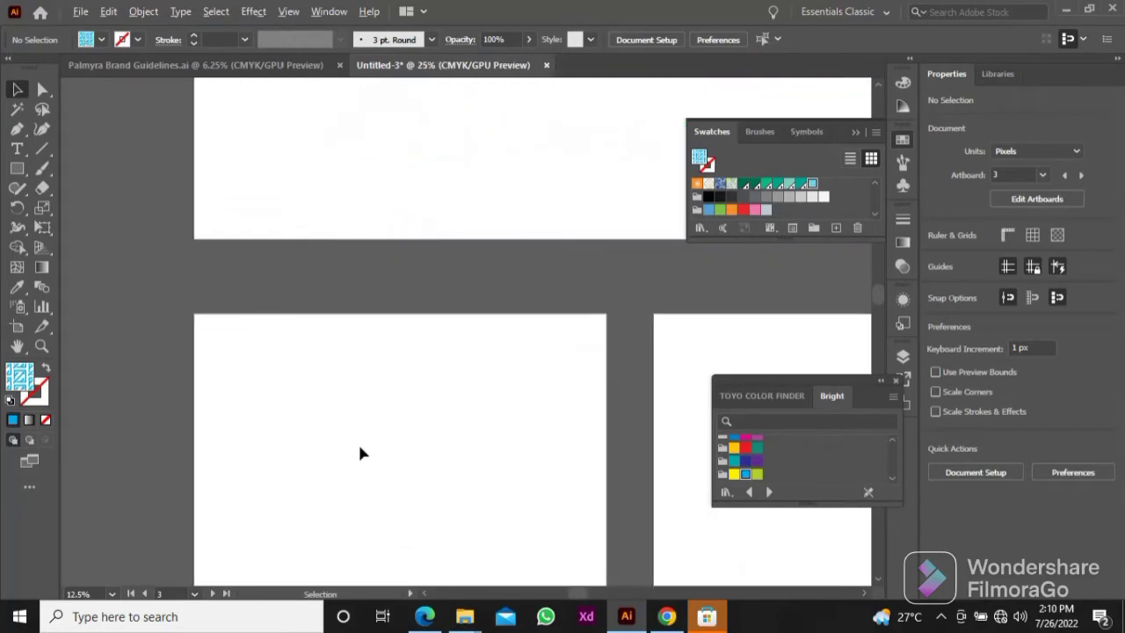
click(18, 150)
click(263, 270)
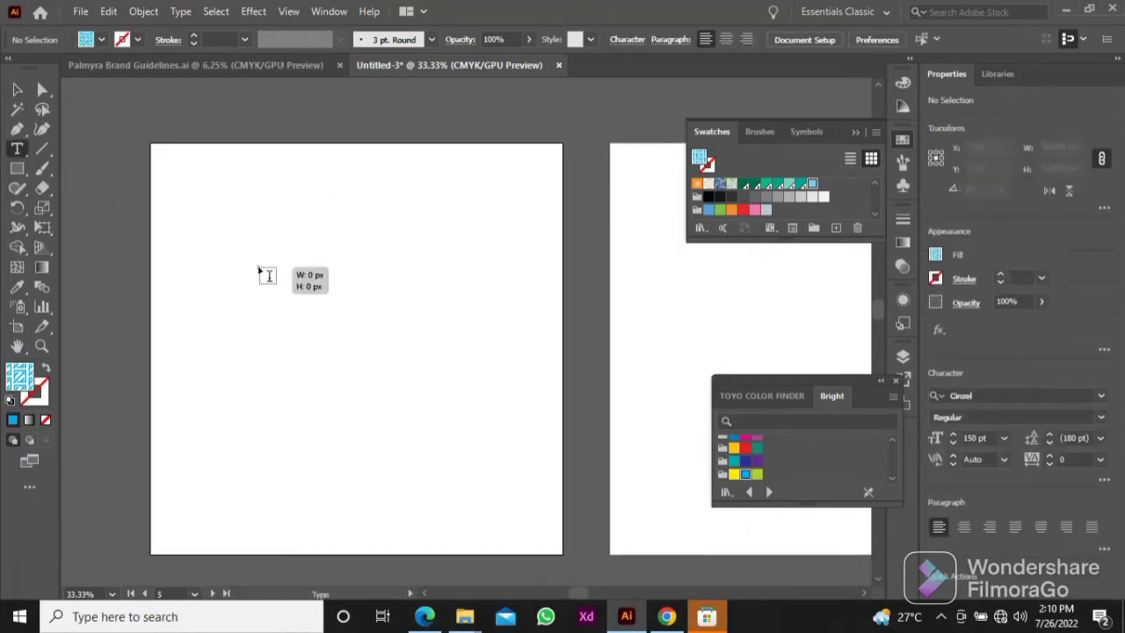
text(A)
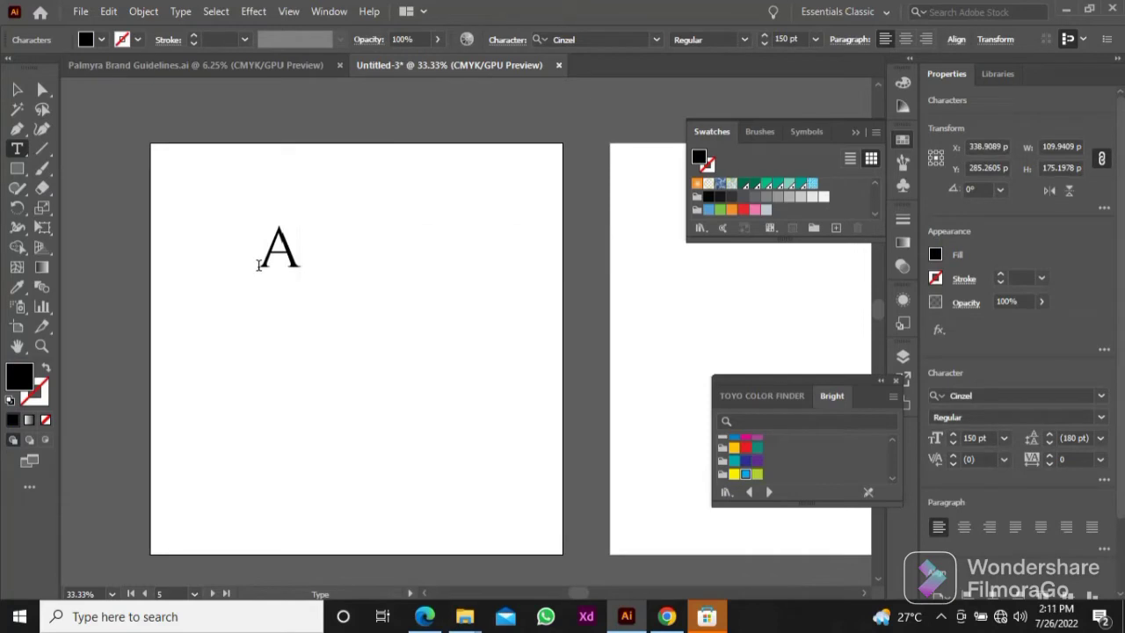
text(A)
click(18, 89)
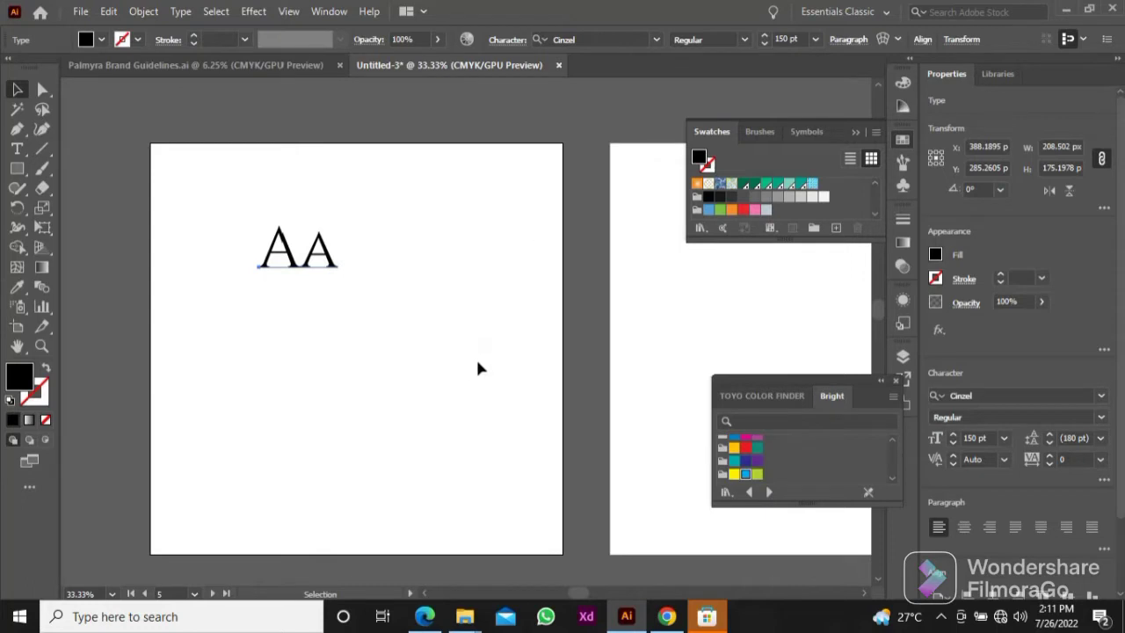
Step: Enlarge the "Aa" sample to 300 pt and reposition it in the upper part of its artboard
click(788, 40)
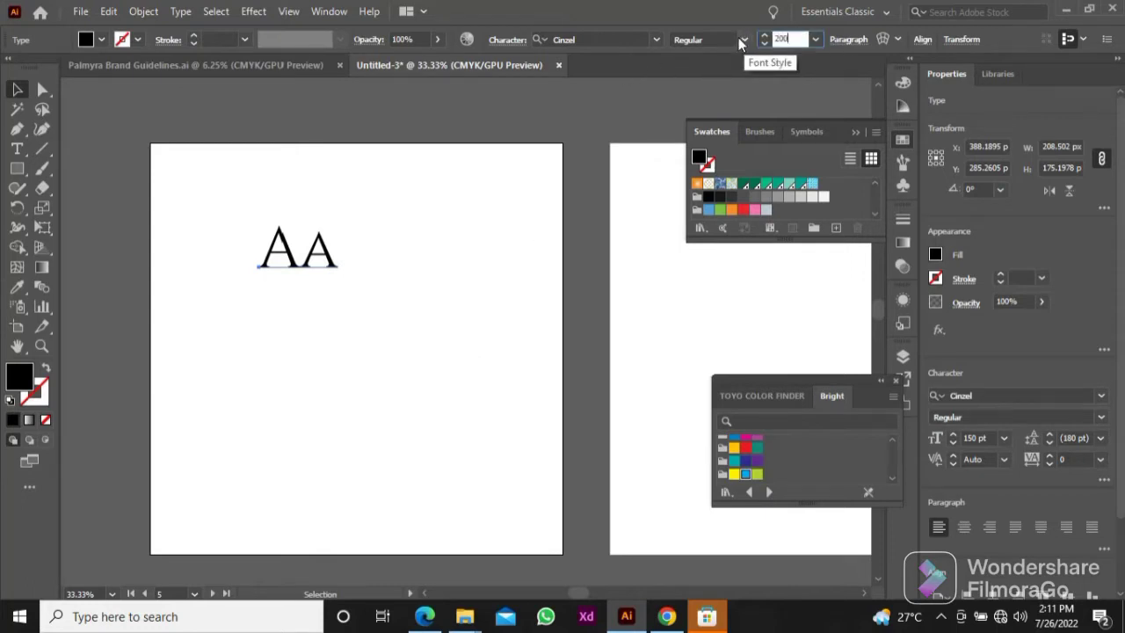
text(200)
key(Return)
mouse_move(322, 270)
mouse_down()
mouse_move(285, 282)
mouse_move(325, 275)
mouse_move(314, 278)
mouse_move(320, 286)
mouse_up()
click(802, 39)
text(300)
key(Return)
Step: Add the text "CINZEL" as a font label and move it directly below the "Aa" sample
key(t)
click(234, 344)
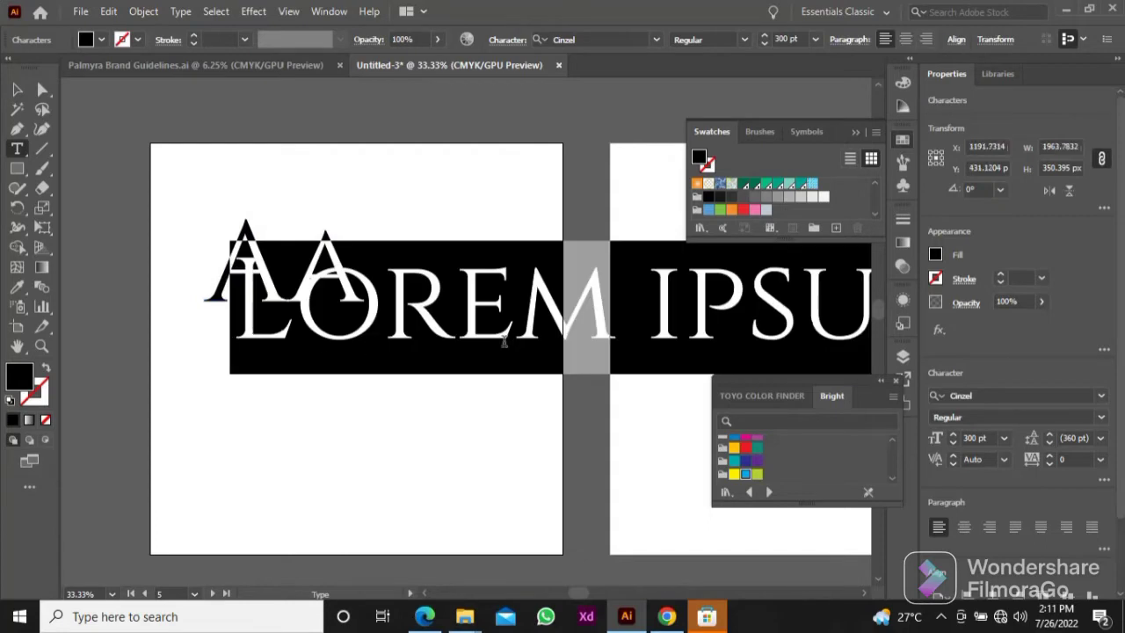
text(CINZEL)
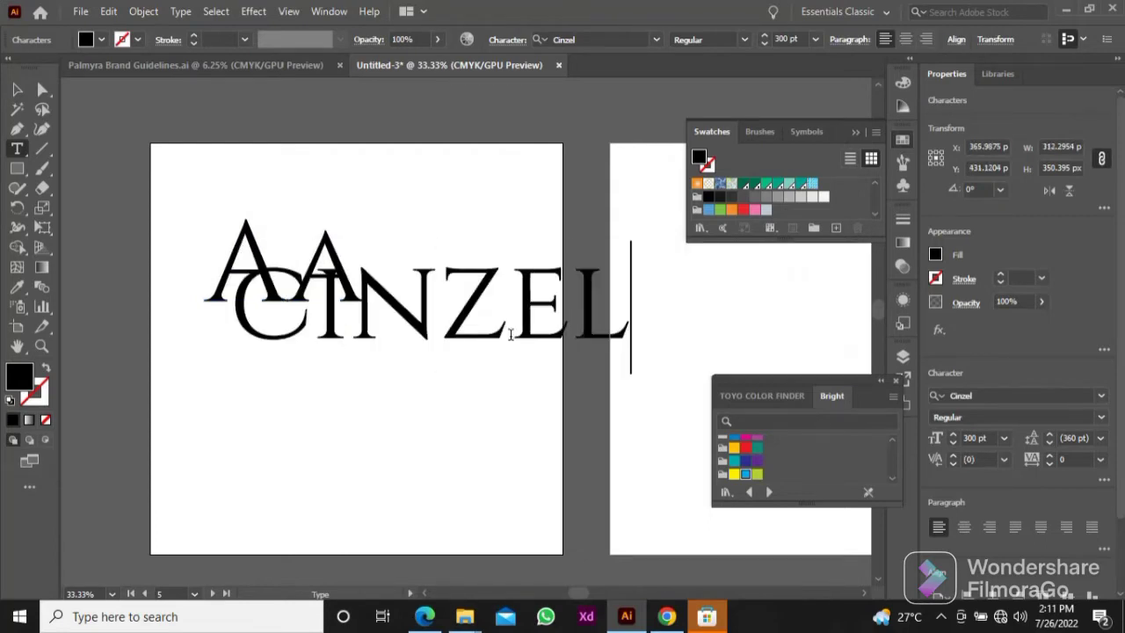
click(17, 89)
drag(397, 346, 344, 404)
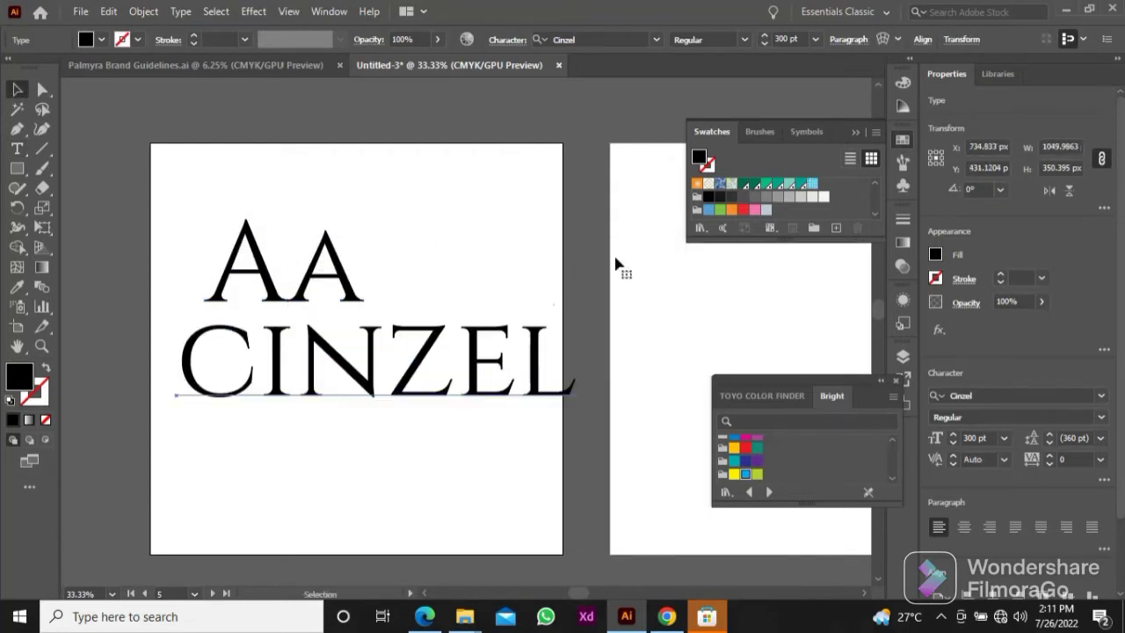
Step: Set the CINZEL label's font size to 72 pt and align its left edge under the "Aa" sample
click(815, 39)
click(839, 332)
drag(234, 380, 258, 331)
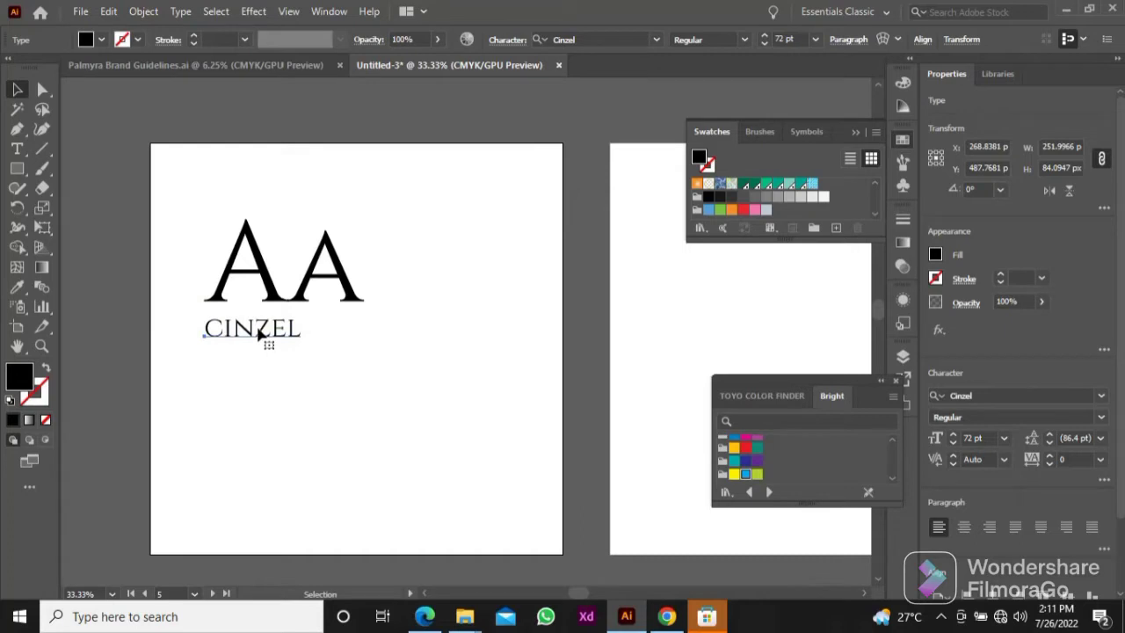
Step: Reduce the CINZEL label to 60 pt, adjust its position just beneath the "Aa" sample, and deselect it
drag(254, 337, 255, 351)
click(816, 39)
click(840, 315)
click(251, 336)
key(ctrl+z)
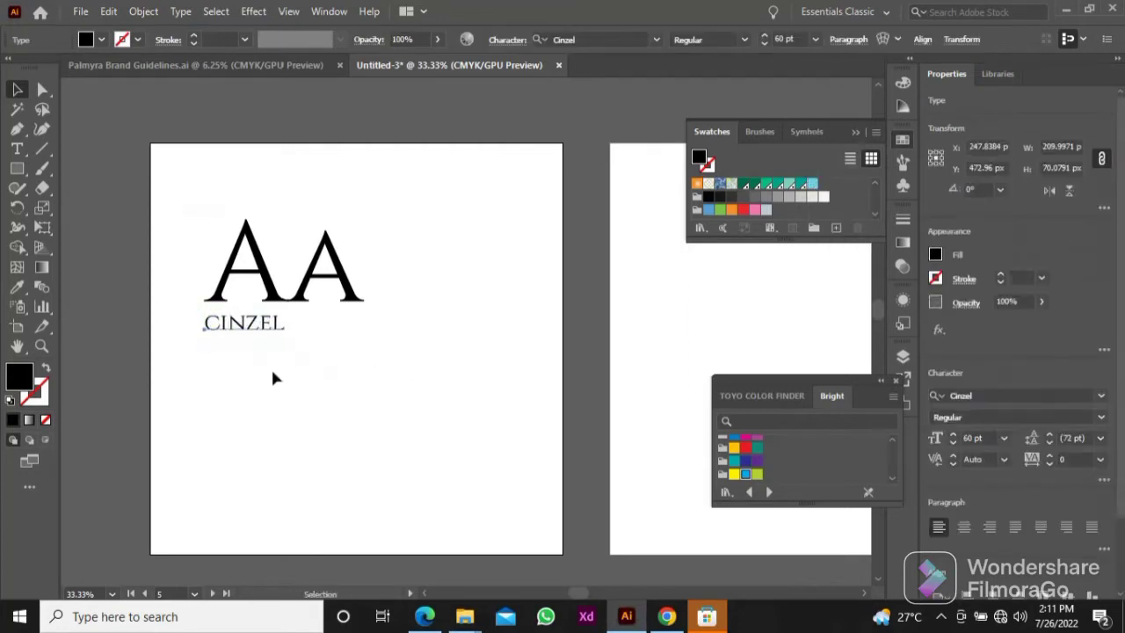
click(269, 367)
Step: Add the alphabet A to Z as text below the CINZEL label, broken into two lines after M
key(t)
click(228, 379)
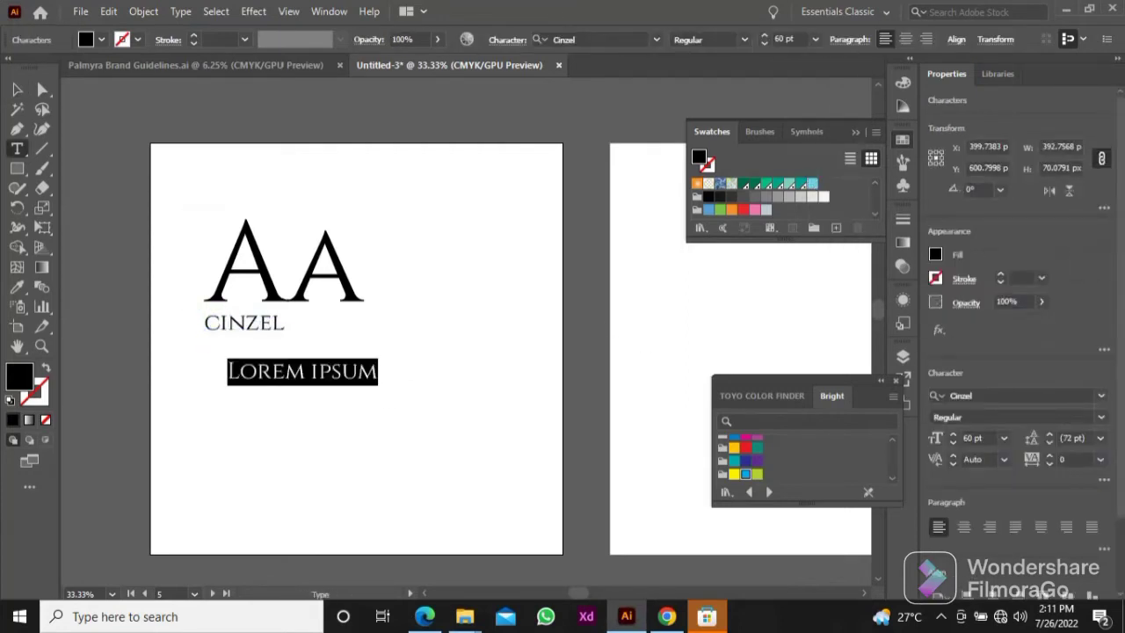
text(abcdefgh)
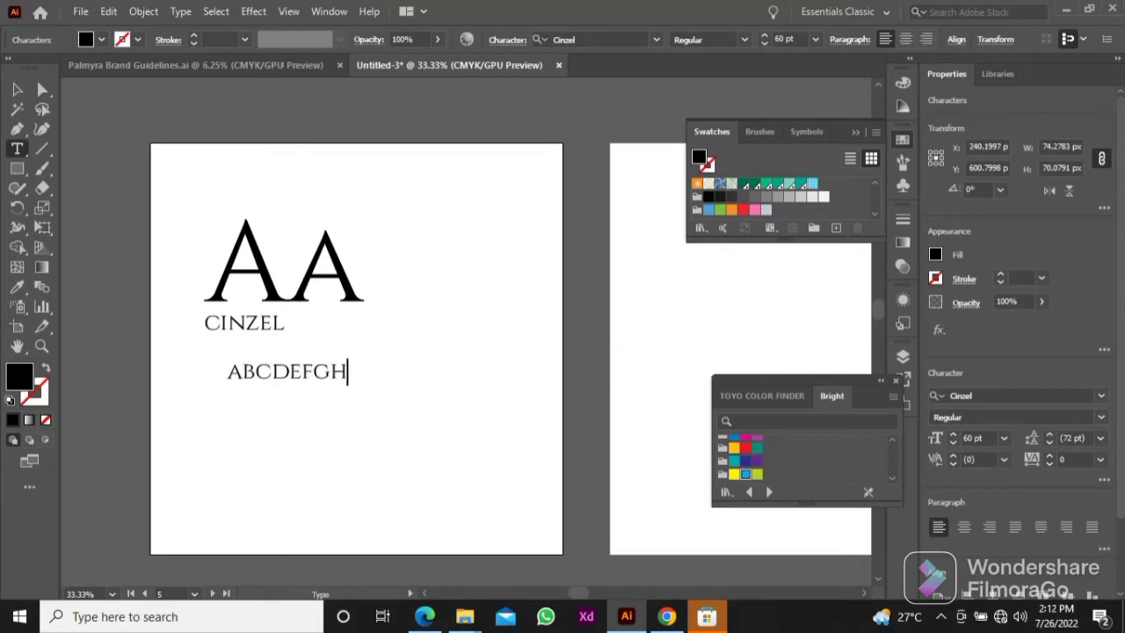
text(ijklmn)
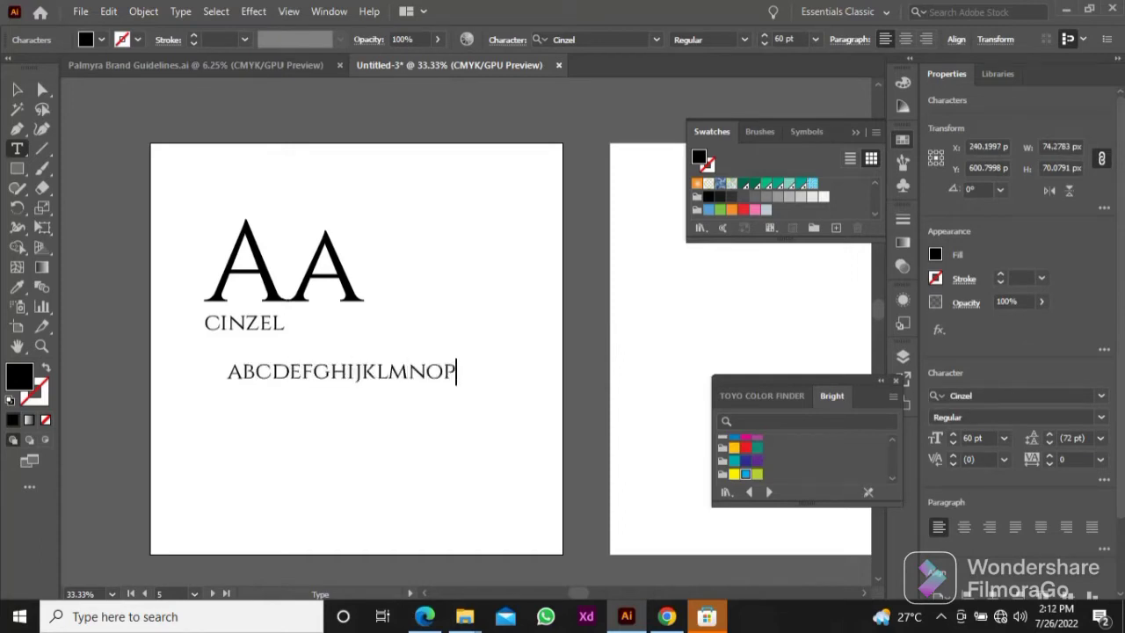
text(QRSTUVWXYZ)
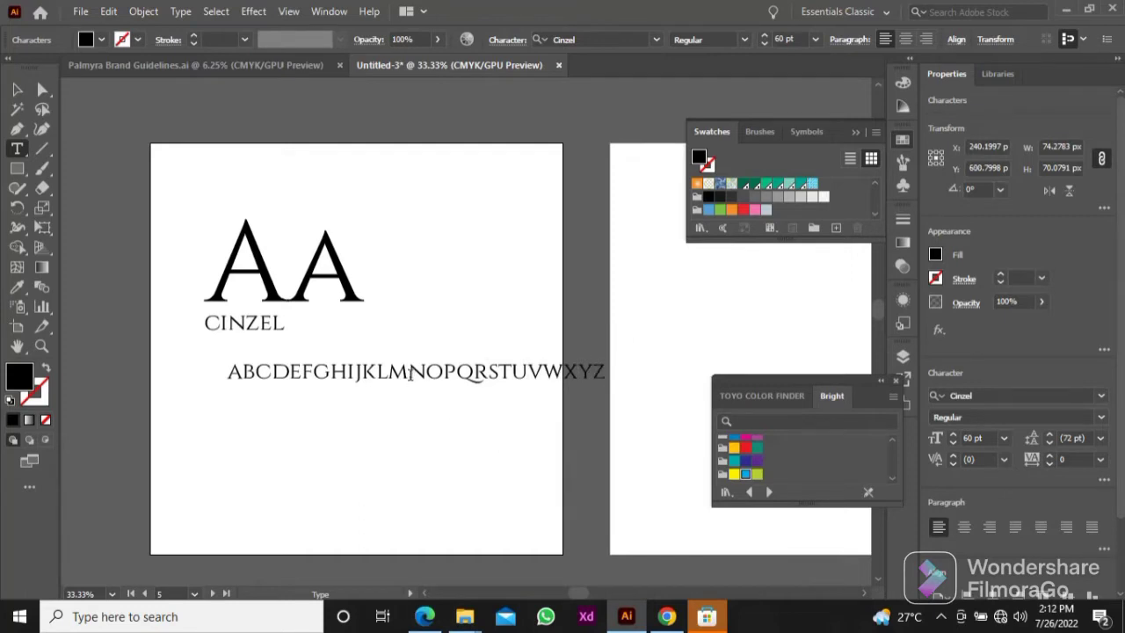
click(409, 373)
key(Return)
Step: Move the alphabet text directly under the CINZEL label, set its font size to 36 pt, and deselect it
click(17, 89)
click(294, 384)
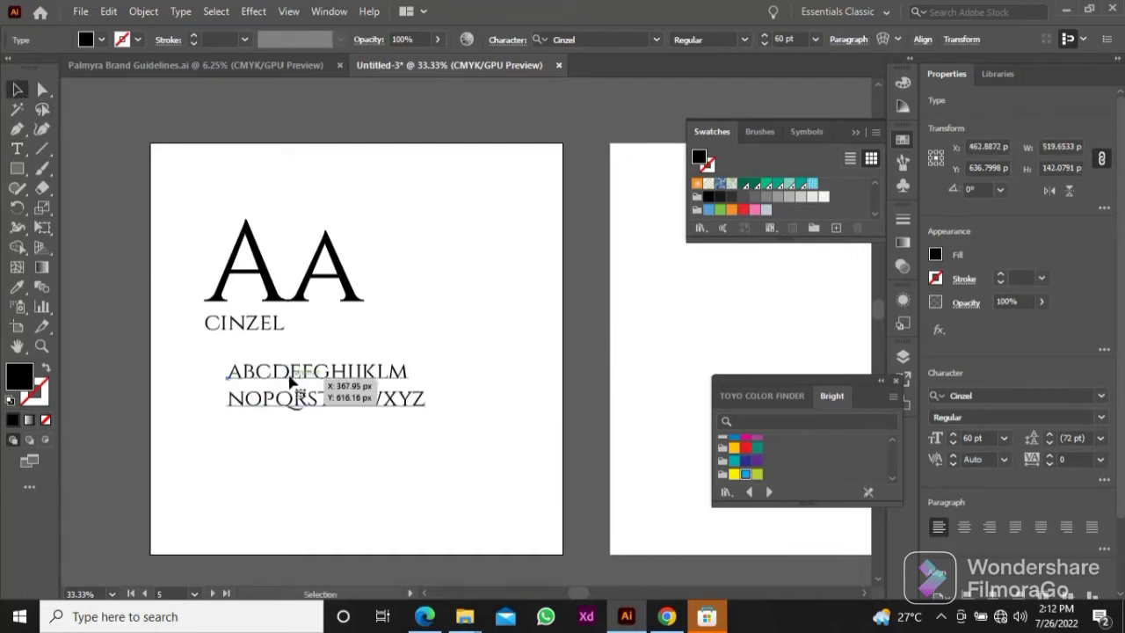
drag(294, 384, 272, 364)
click(816, 38)
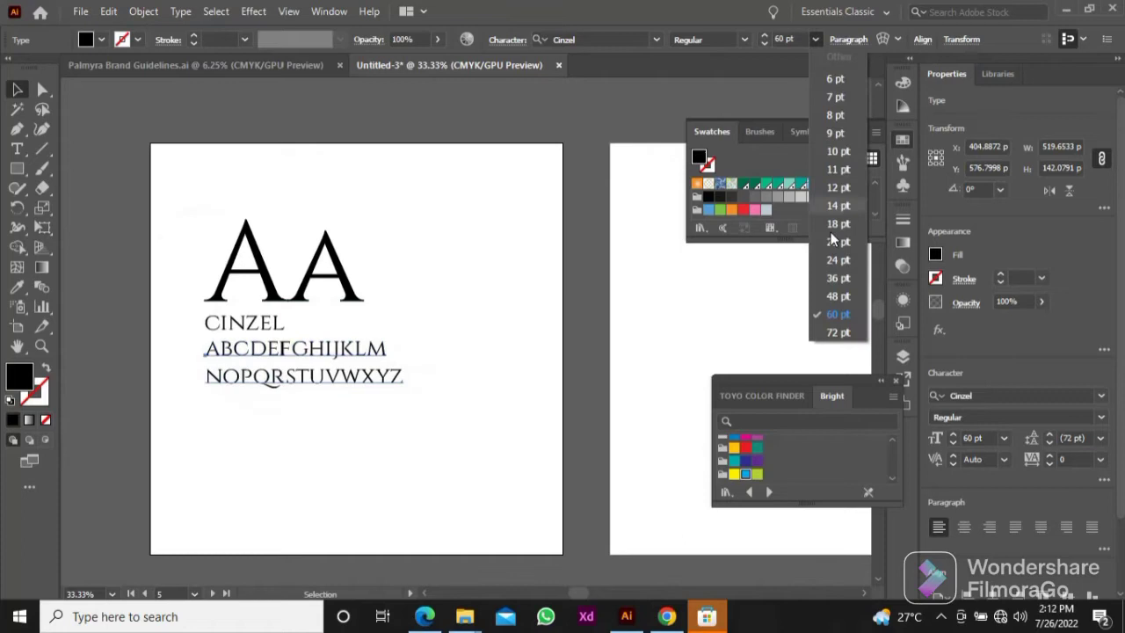
click(836, 279)
click(411, 337)
Step: Nudge the CINZEL label slightly down, closer to the alphabet lines
click(261, 330)
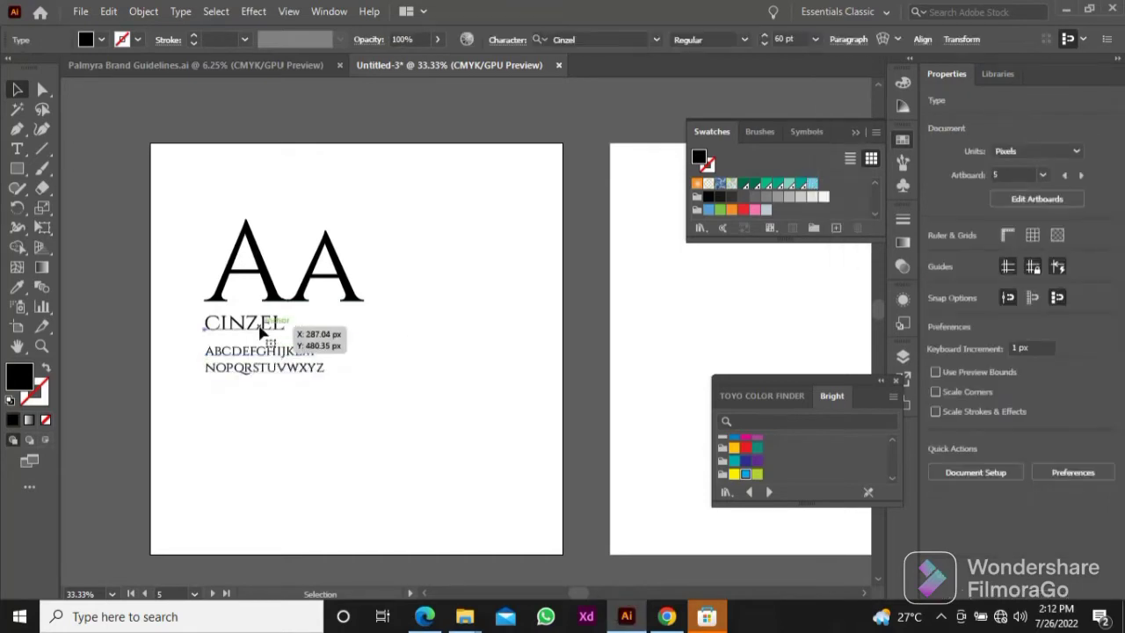
drag(260, 327, 260, 330)
click(319, 330)
drag(204, 268, 315, 349)
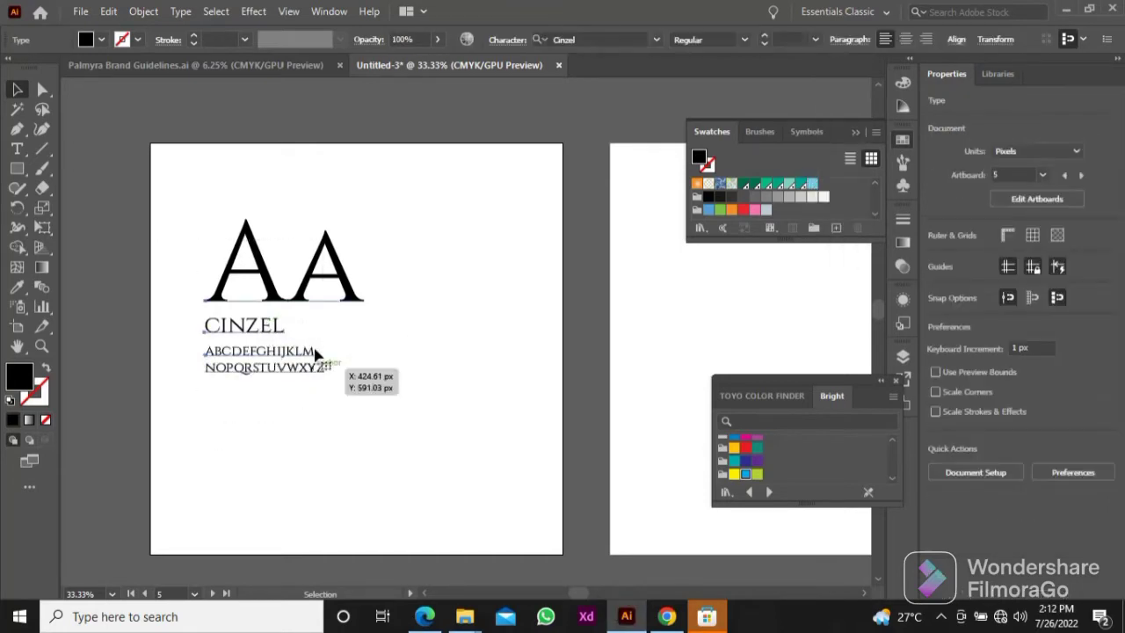
click(344, 366)
Step: Move the CINZEL label and the alphabet lines beside the "Aa" sample on its right, keeping them stacked and left-aligned
click(239, 345)
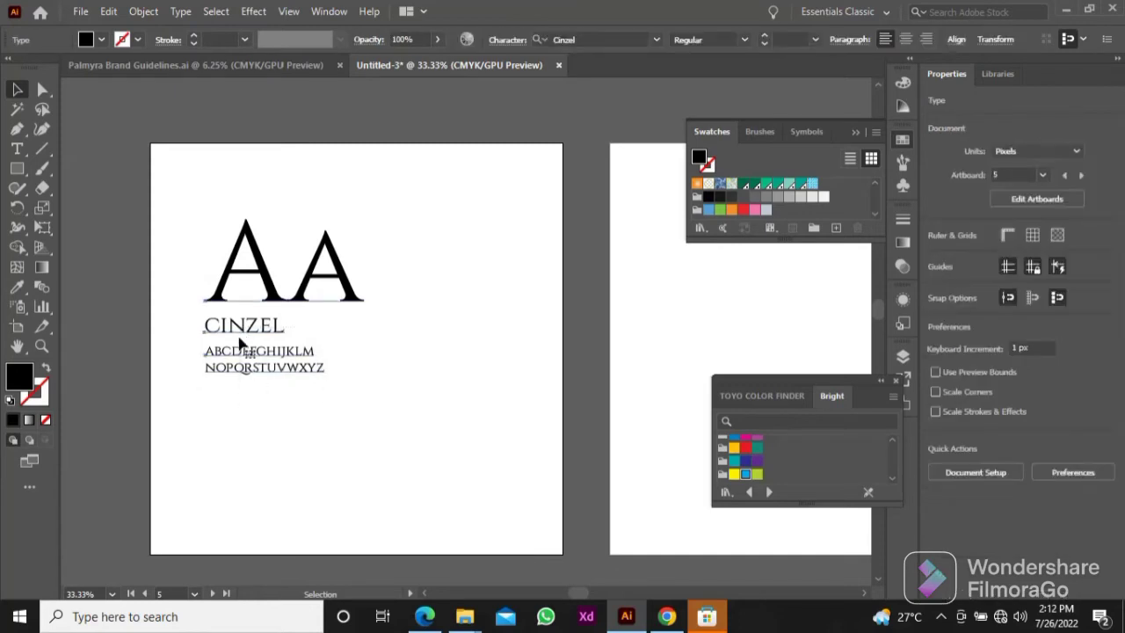
drag(252, 363, 423, 287)
drag(449, 336, 245, 232)
click(452, 329)
drag(429, 253, 431, 251)
Step: Increase the CINZEL label's font size to 89 pt so it spans the width of the alphabet lines, and deselect it
click(765, 40)
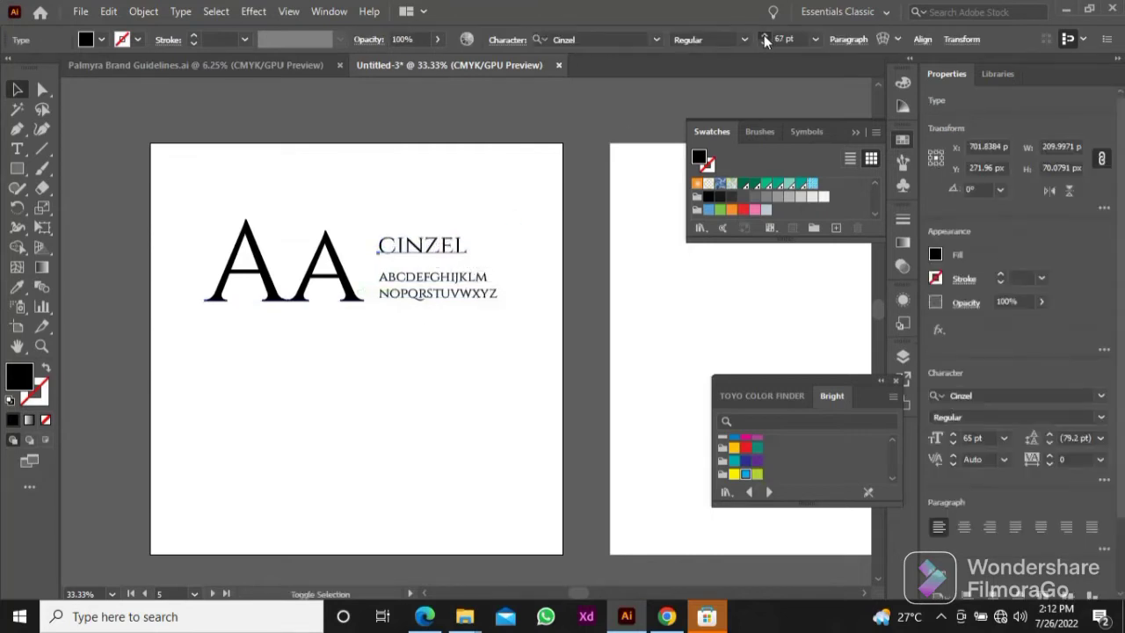
click(765, 40)
click(765, 40)
click(421, 313)
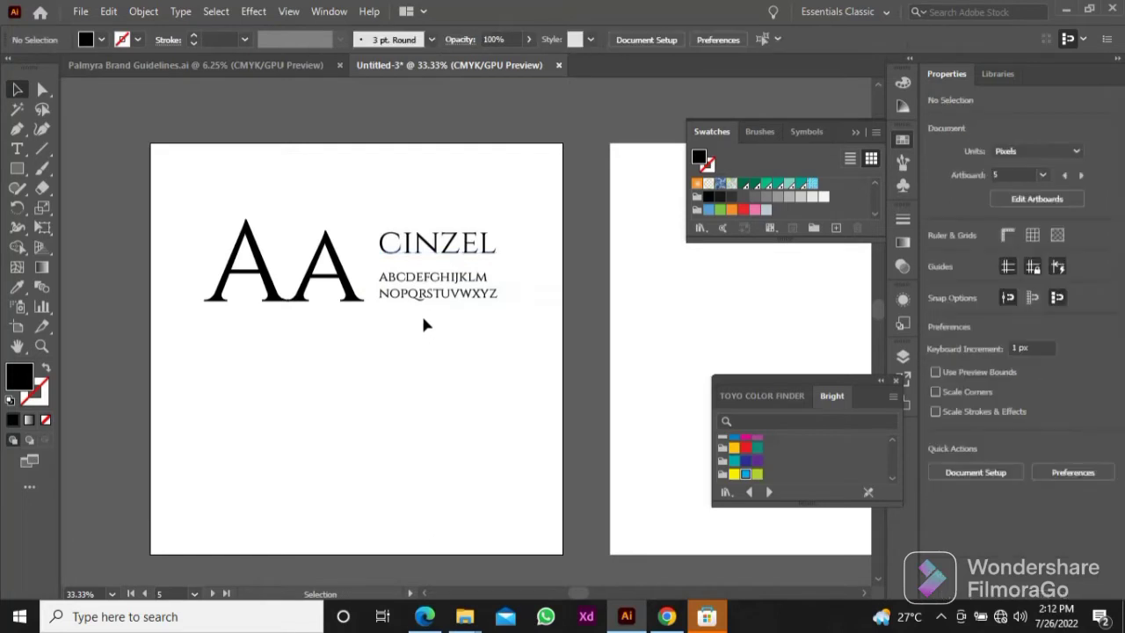
Step: Shift the "Aa" sample, CINZEL label and alphabet together slightly to the right on the artboard
drag(201, 206, 431, 341)
drag(443, 290, 449, 285)
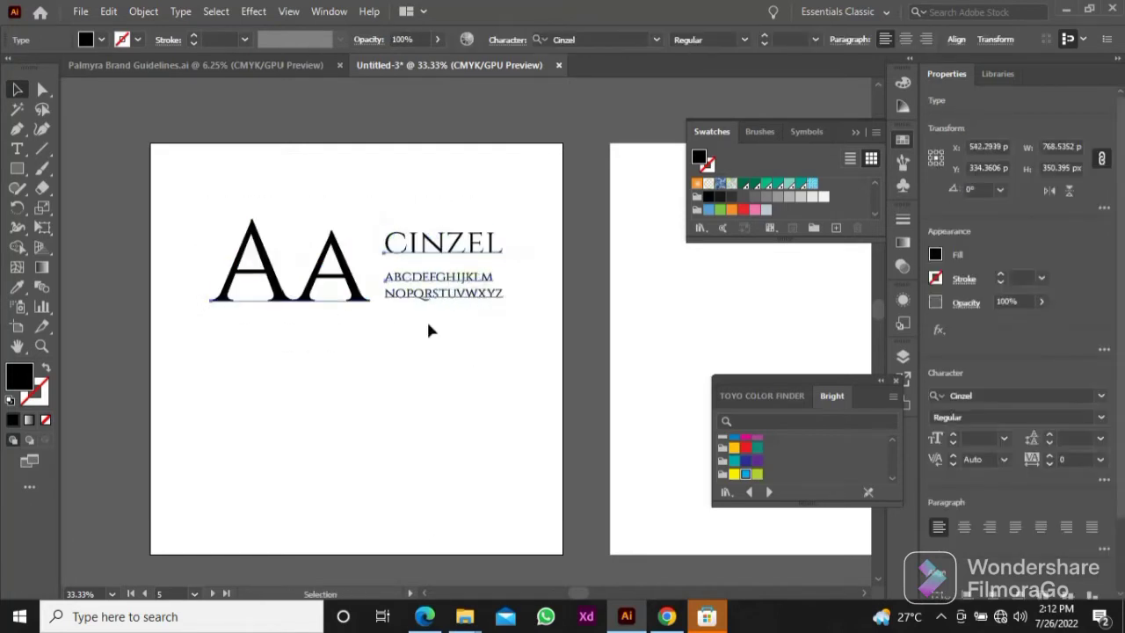
click(397, 341)
Step: Draw a black square about 94 px wide below the "Aa" sample and place a copy directly beneath it
scroll(288, 379, up, 1)
drag(339, 369, 357, 426)
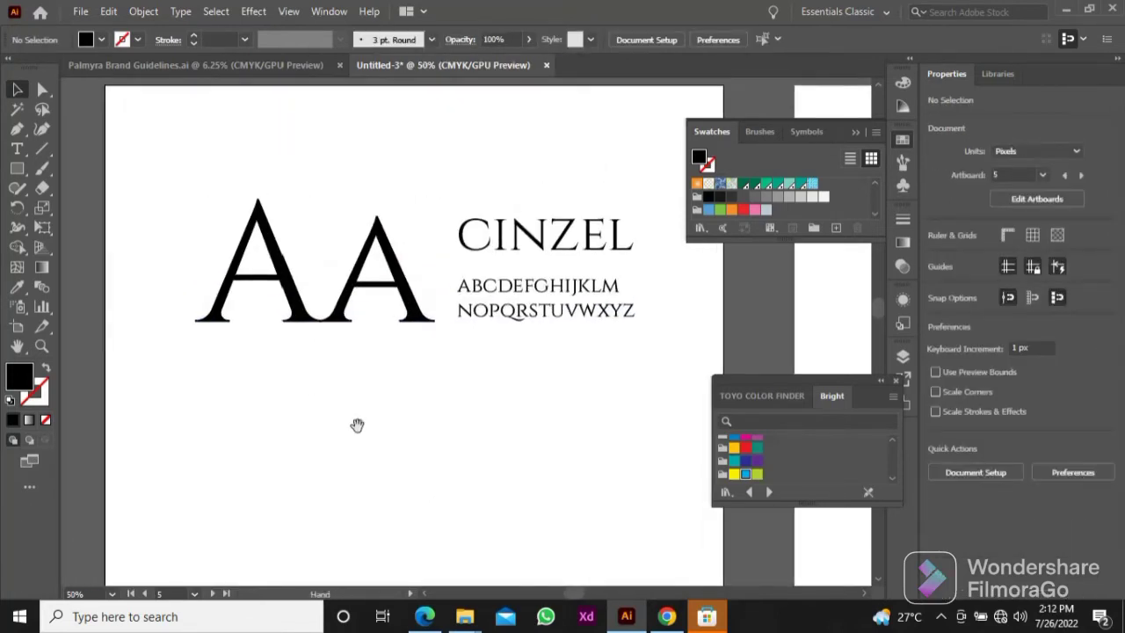
drag(410, 479, 428, 384)
key(m)
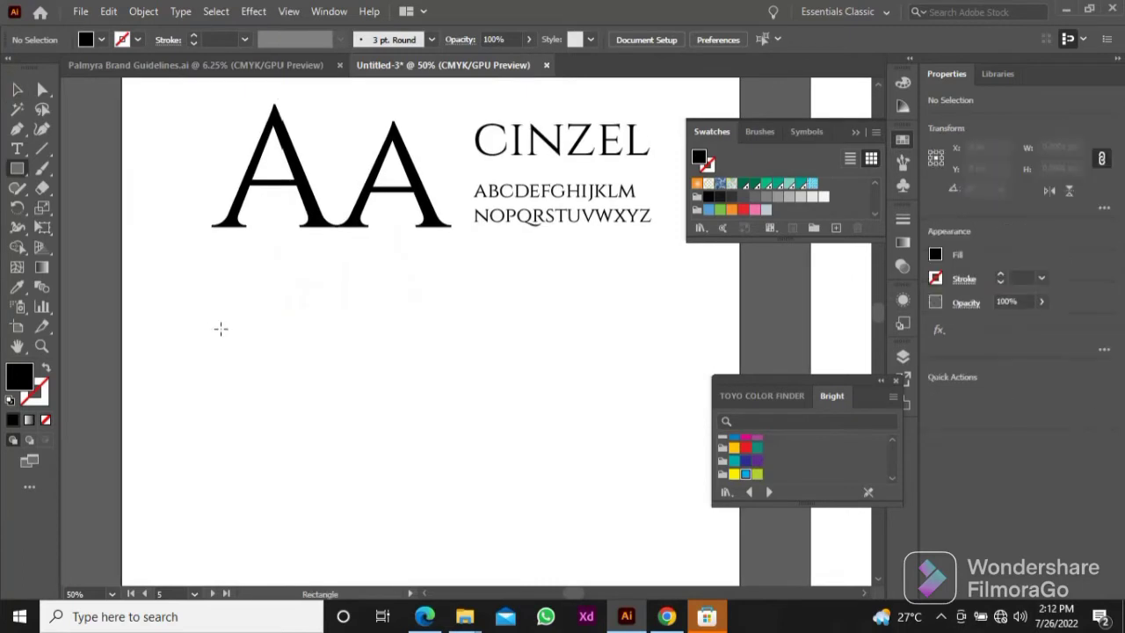
mouse_move(220, 328)
mouse_down()
mouse_move(276, 382)
mouse_move(252, 440)
mouse_up()
key(v)
drag(306, 436, 253, 352)
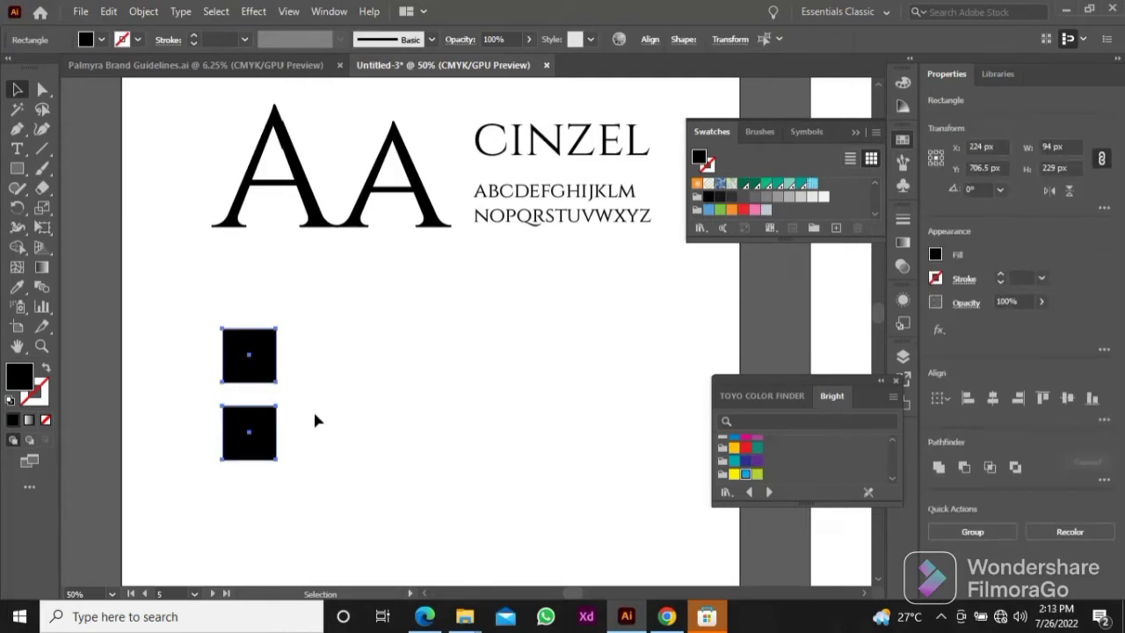
drag(315, 421, 255, 360)
Step: Fill the upper square with the bright blue swatch and the lower square with white sampled from the artboard
drag(328, 363, 265, 354)
scroll(355, 349, down, 2)
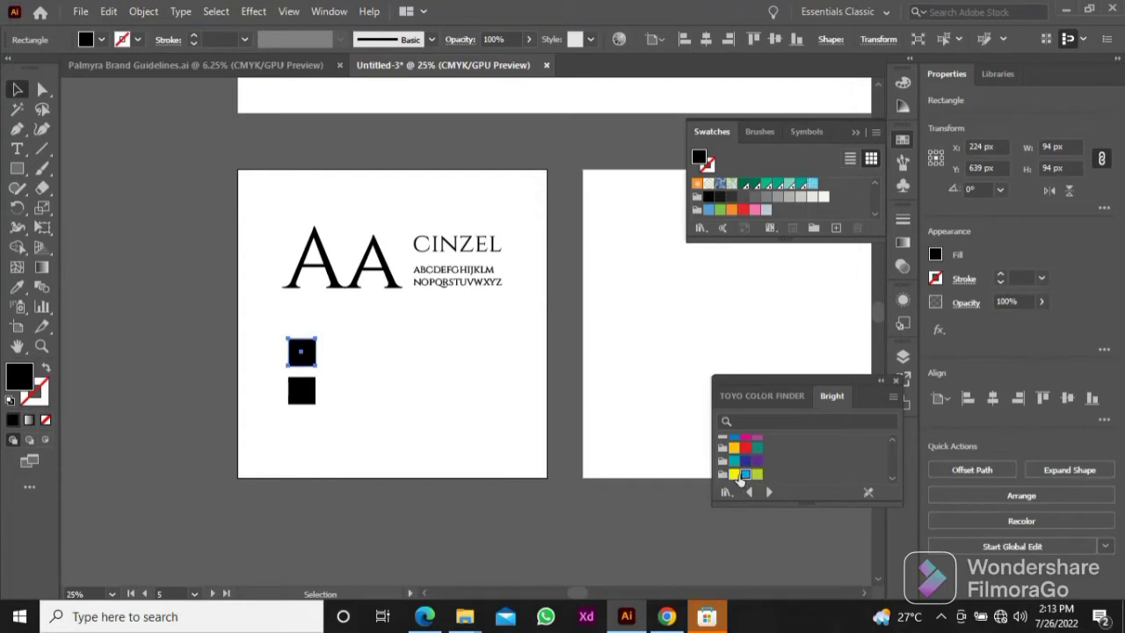
click(745, 474)
scroll(357, 392, up, 2)
click(263, 397)
key(i)
click(381, 358)
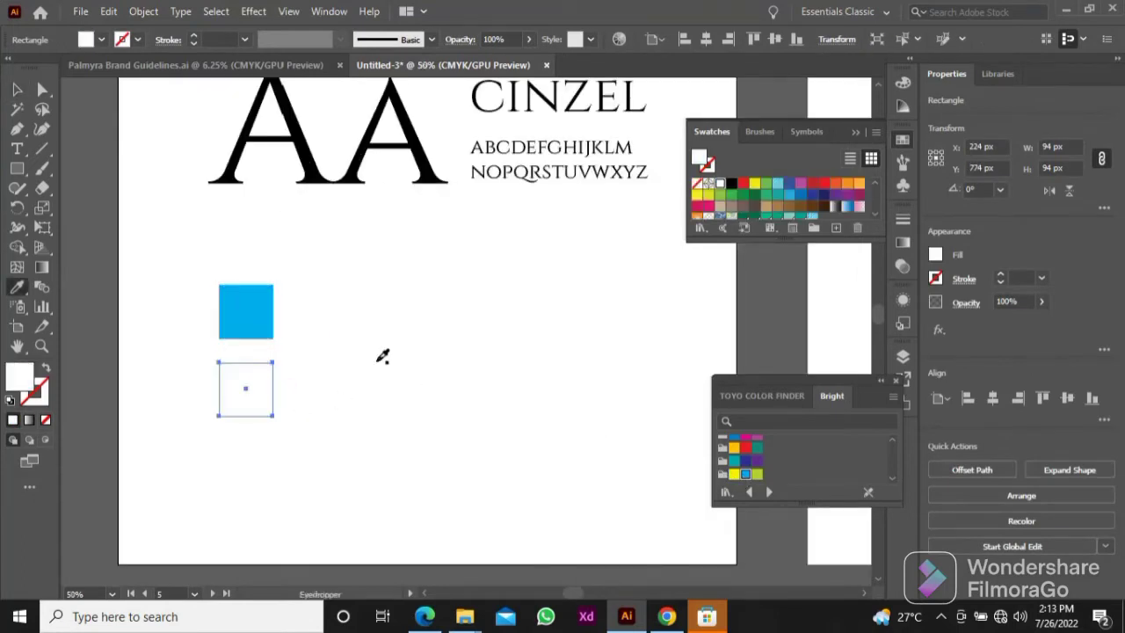
Step: Apply a Drop Shadow to both squares with Multiply mode, 75% opacity, 7 px offsets and 5 px blur
key(v)
drag(333, 423, 251, 316)
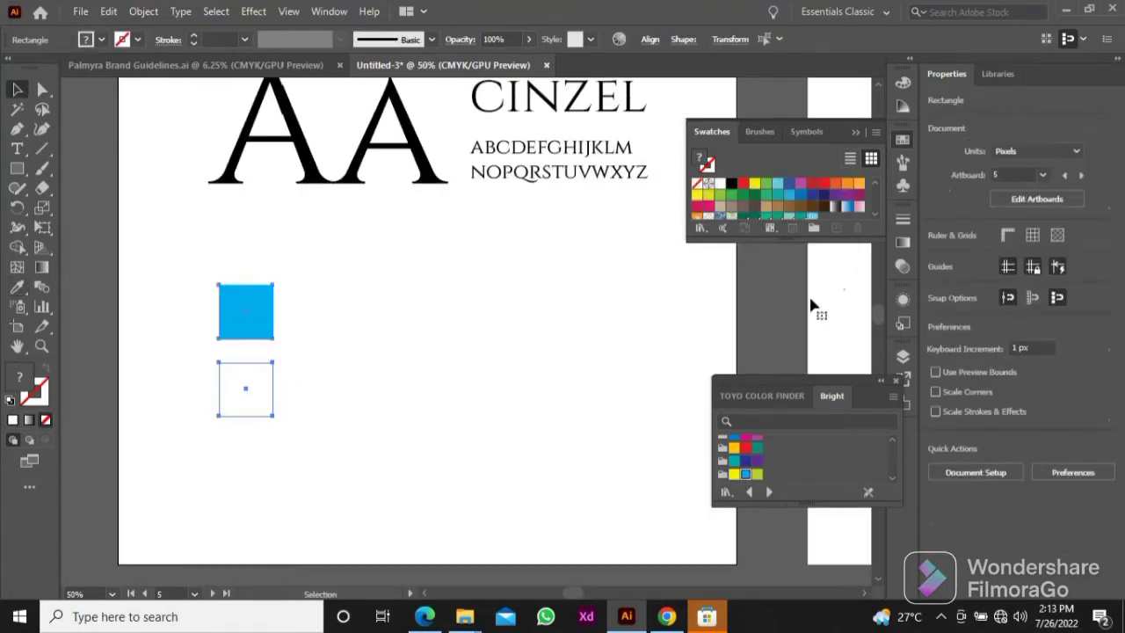
click(904, 301)
click(744, 417)
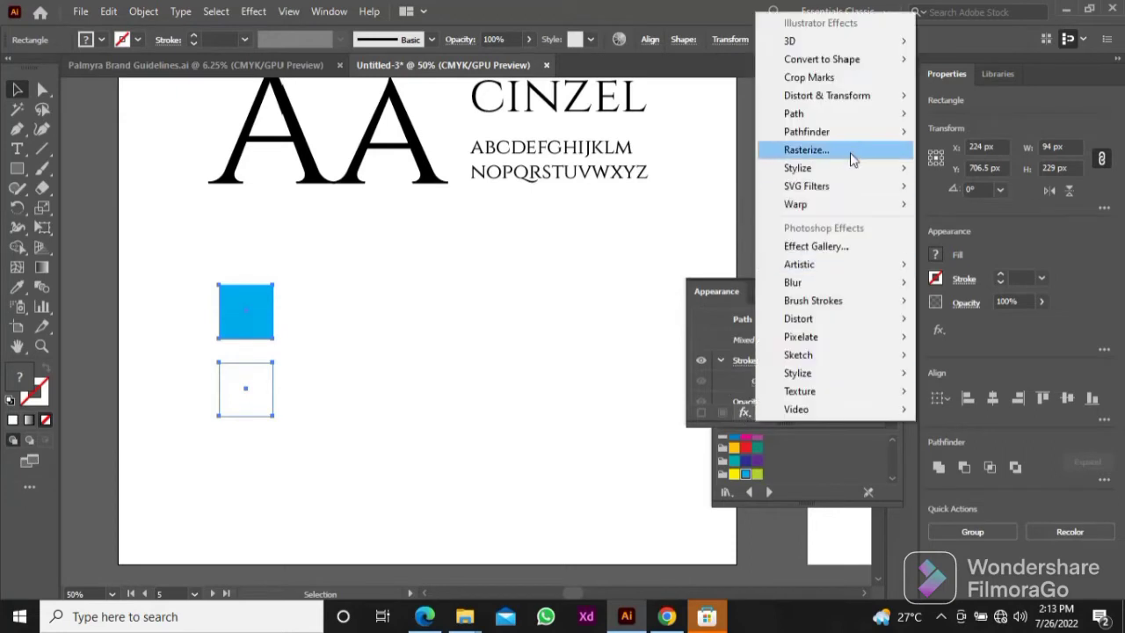
mouse_move(855, 169)
click(956, 171)
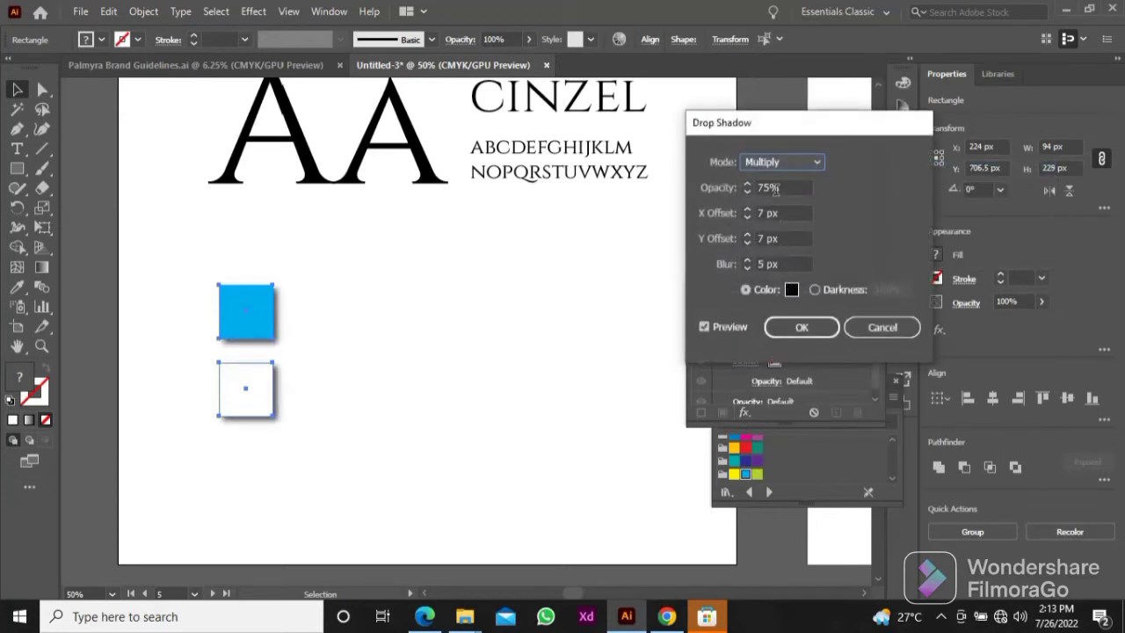
click(796, 325)
click(320, 334)
Step: Copy the blue square's hex fill code and add it beside the square as the text "#00AEEF"
scroll(309, 310, up, 3)
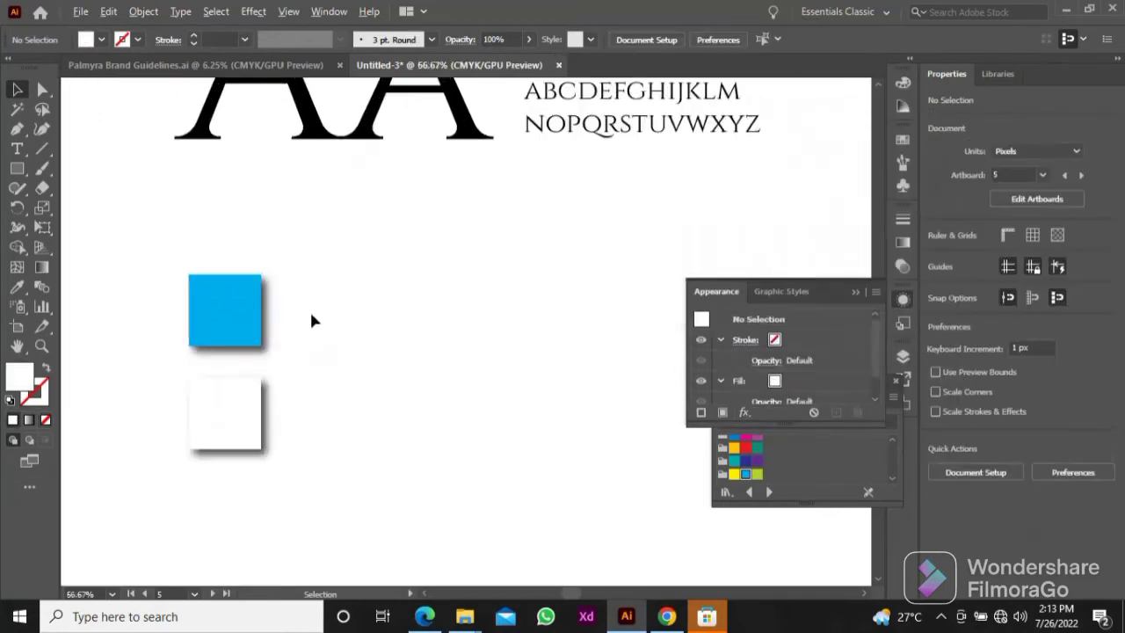
scroll(309, 311, down, 1)
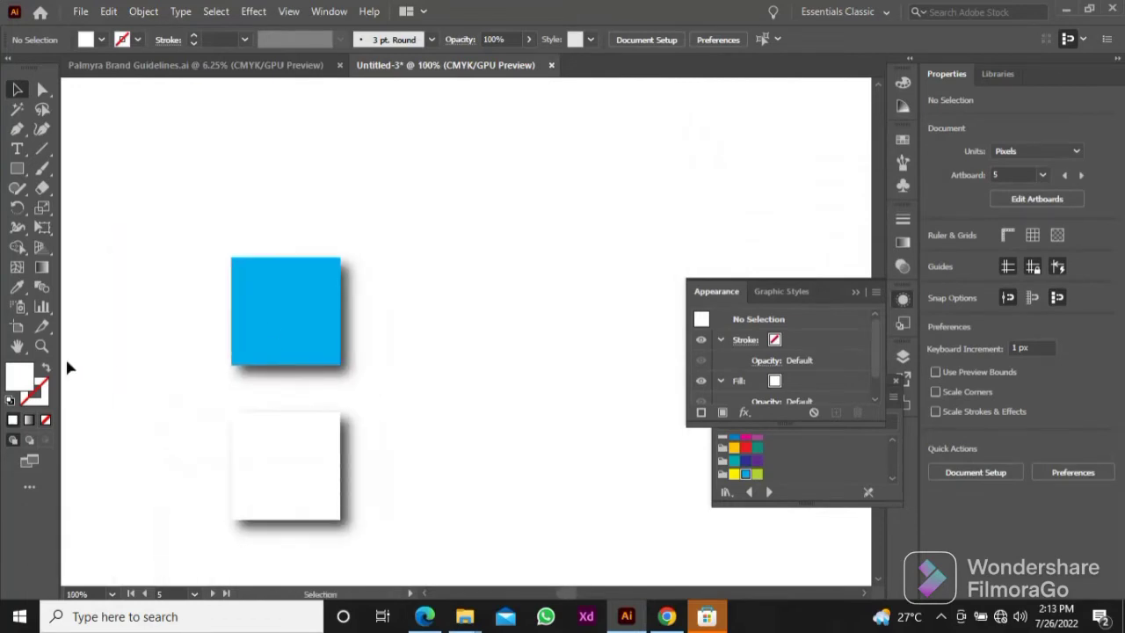
click(253, 330)
double_click(19, 376)
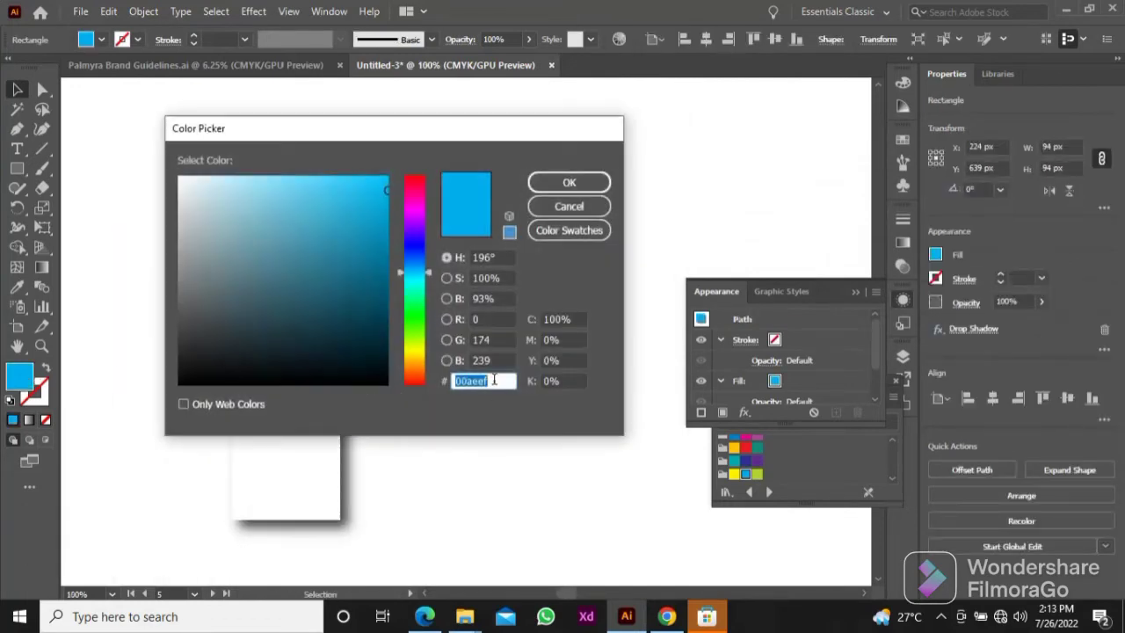
click(569, 205)
key(t)
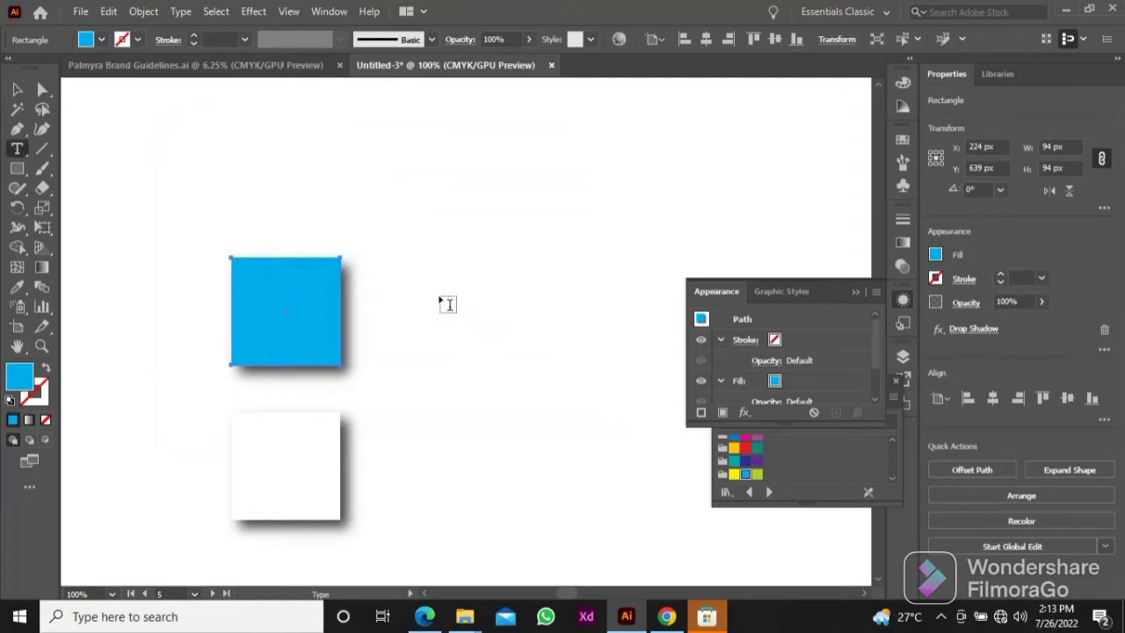
click(447, 304)
text(00AEEF)
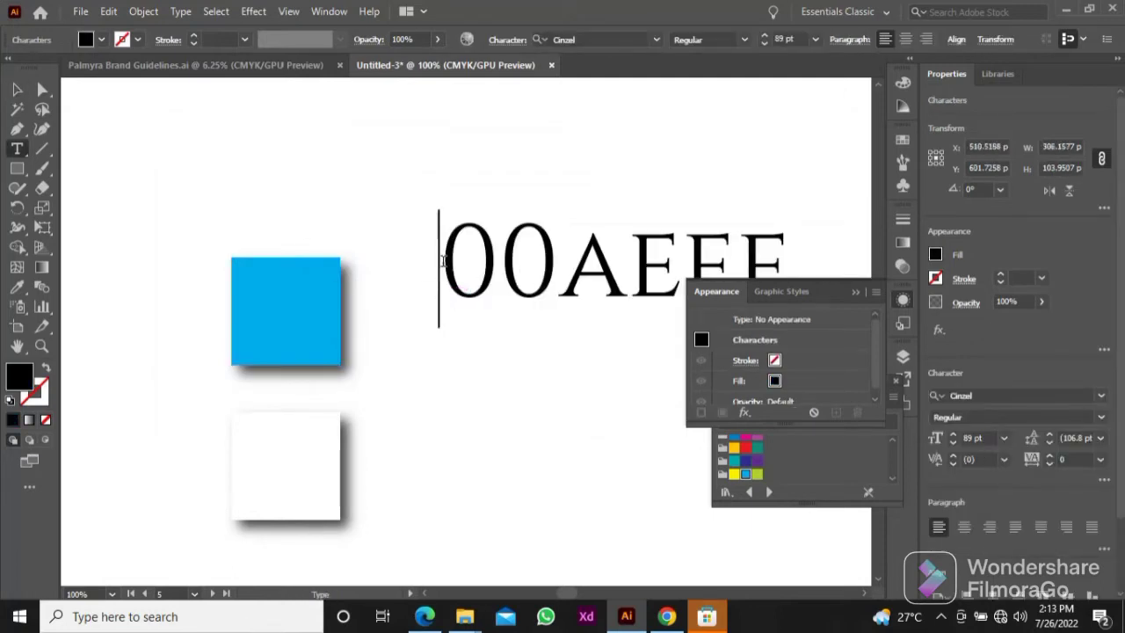
text(#)
Step: Move the #00AEEF label next to the blue square and set its font size to 60 pt
click(17, 90)
click(855, 293)
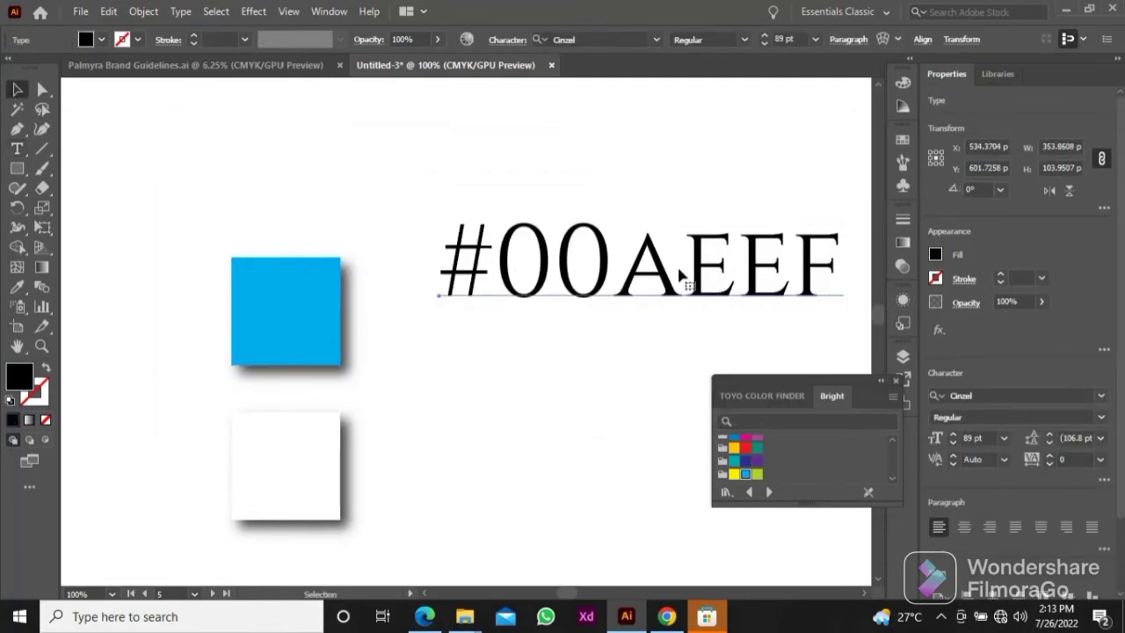
drag(680, 275, 630, 317)
click(815, 39)
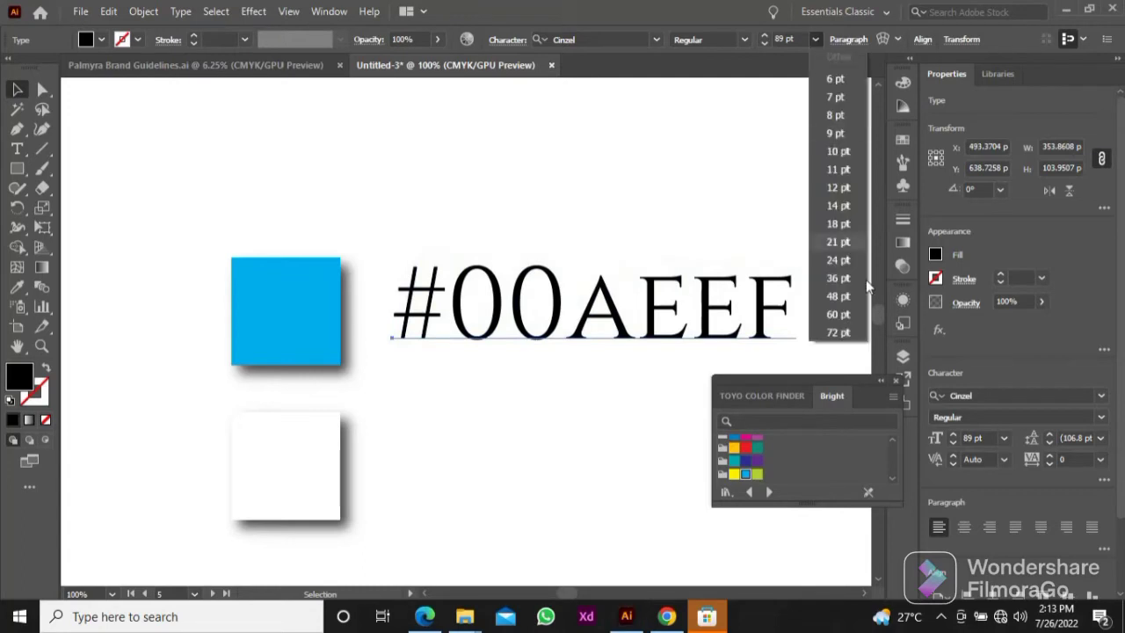
click(838, 314)
Step: Duplicate the hex label beside the white square and change the copy's text to "#FFFFFF"
drag(503, 318, 716, 472)
double_click(448, 463)
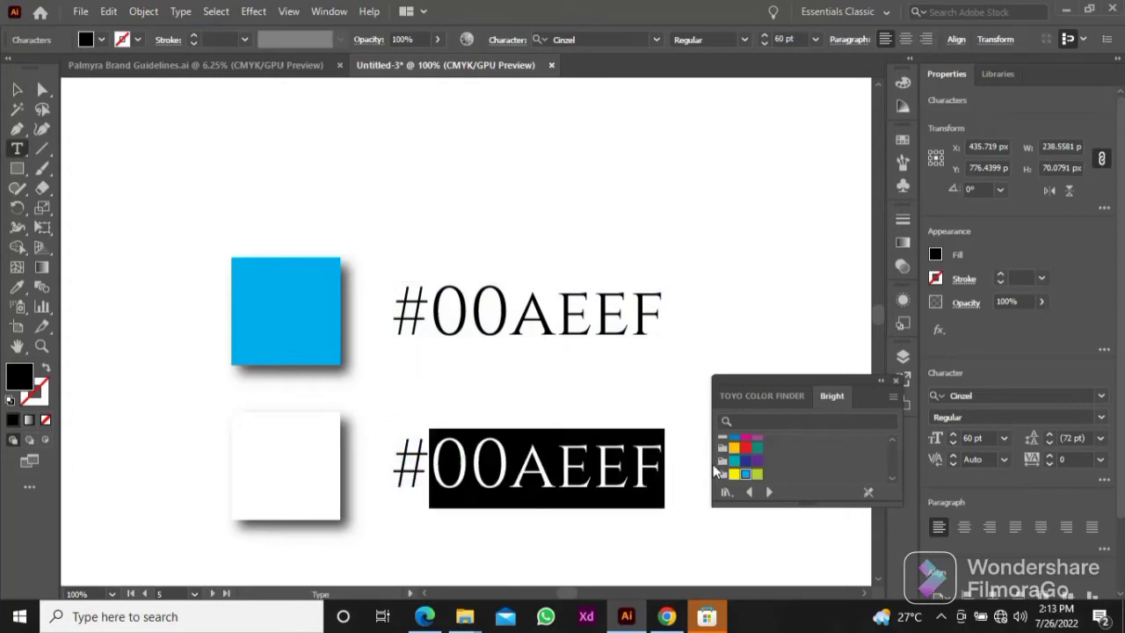
text(FFFFFF)
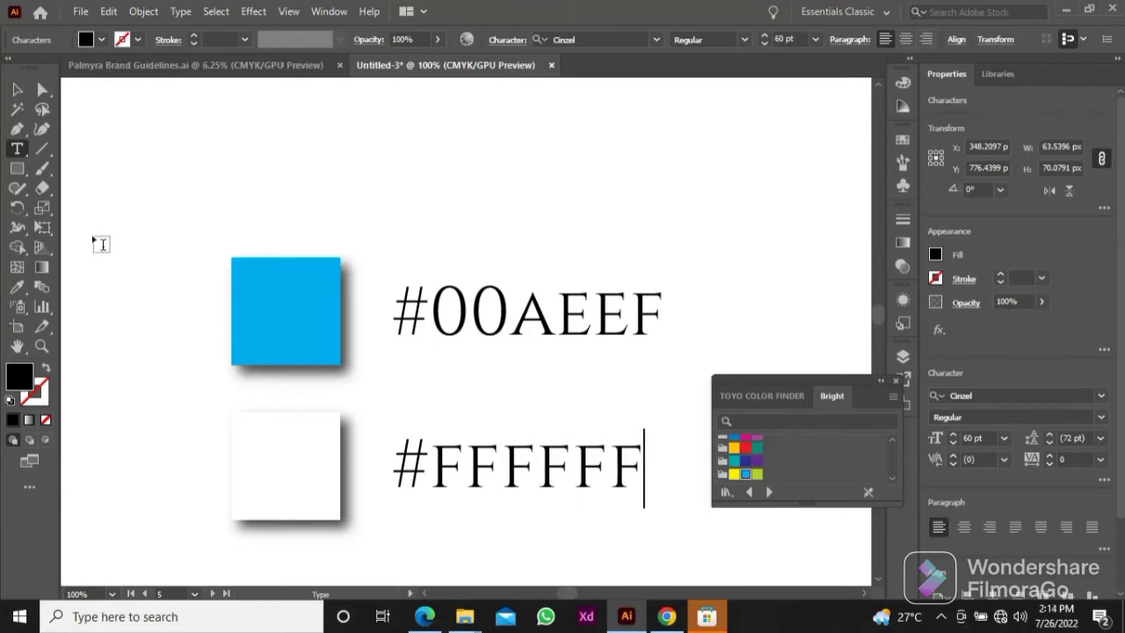
click(18, 93)
click(504, 233)
Step: Scale both color squares and their hex labels together proportionally to a height of 206 px
scroll(504, 232, down, 3)
drag(500, 220, 433, 268)
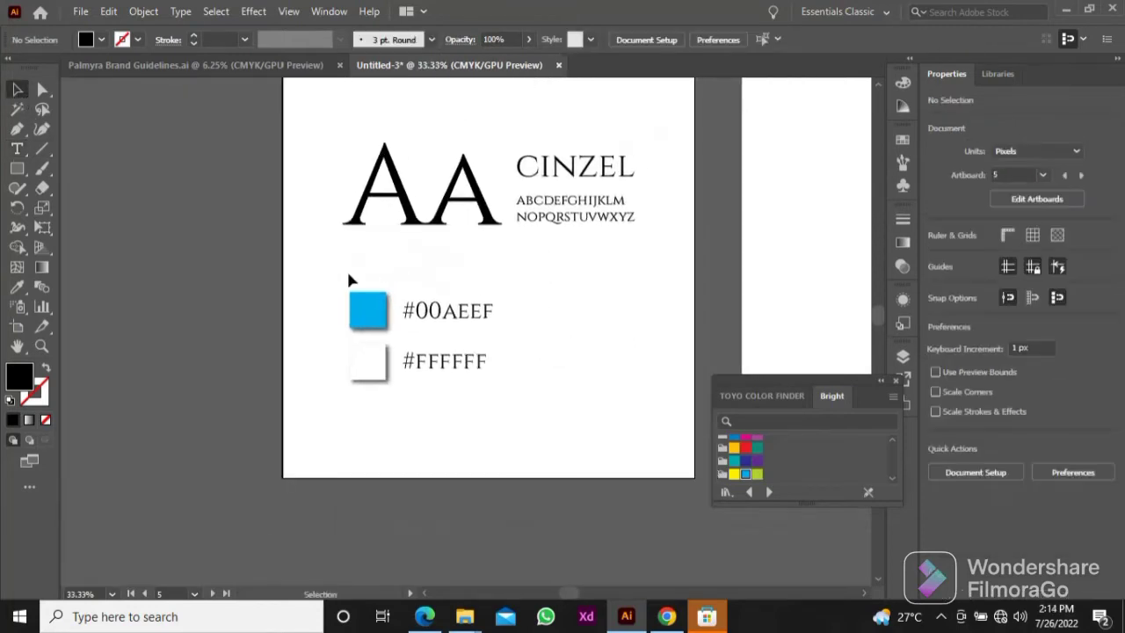
drag(512, 408, 508, 401)
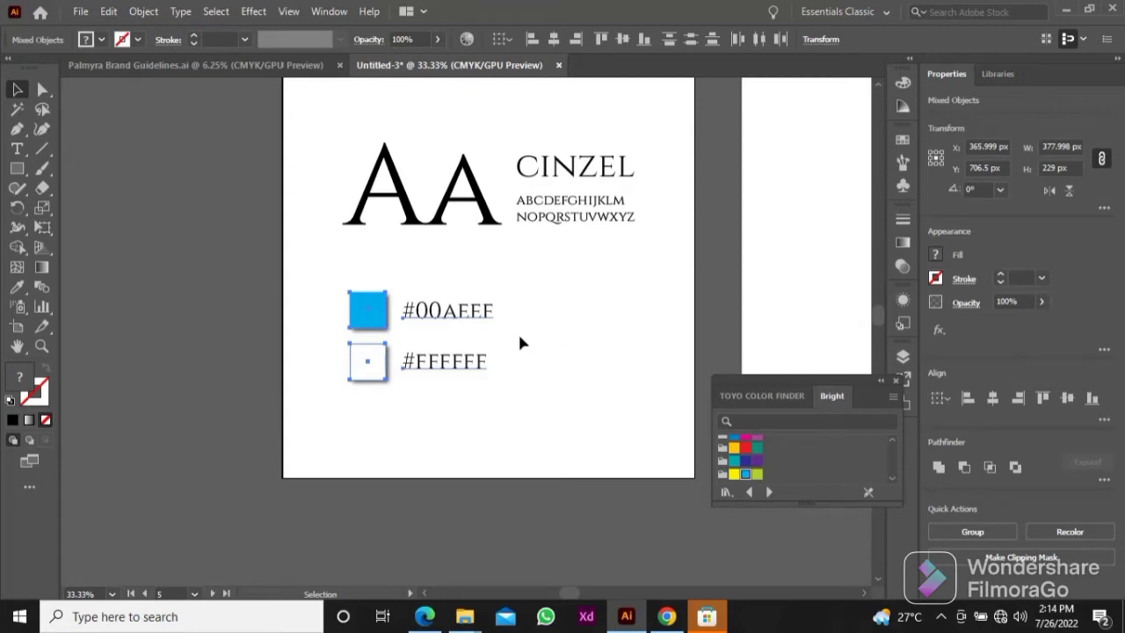
click(1059, 166)
text(206)
key(Return)
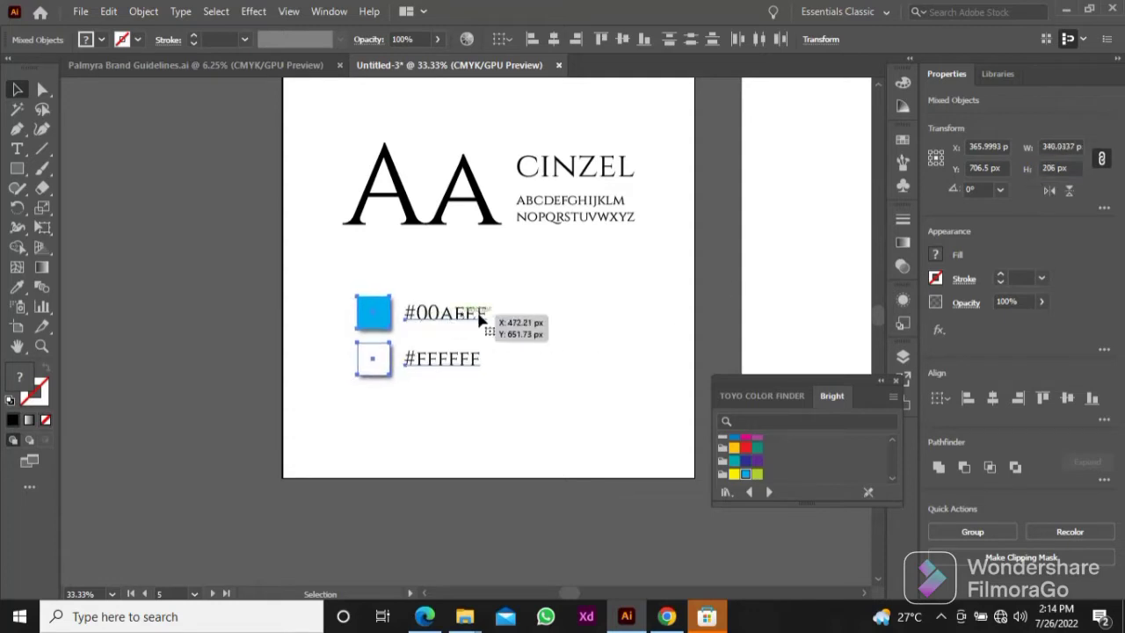
Step: Arrange the color samples in one row under the typography, with the white square and its label right of the #00AEEF label
click(525, 327)
drag(372, 311, 358, 313)
drag(403, 355, 514, 316)
drag(600, 350, 363, 300)
click(384, 355)
Step: Cover the typography artboard with a 1080 × 1080 px rectangle and send it behind the text and color samples
key(ctrl+minus)
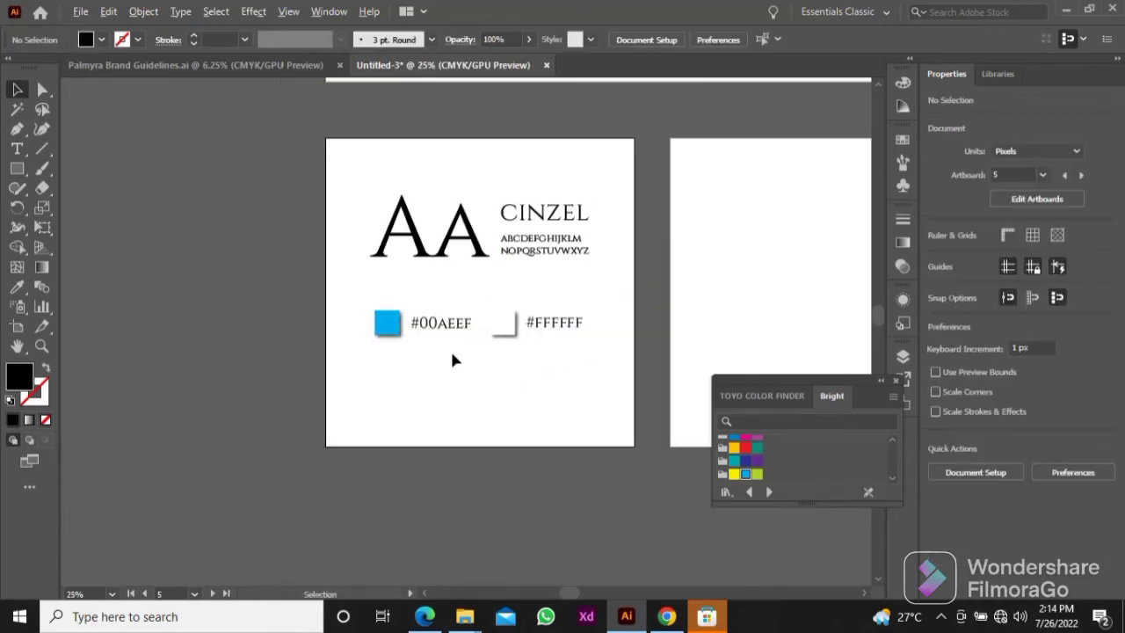
scroll(475, 360, up, 2)
drag(512, 368, 443, 357)
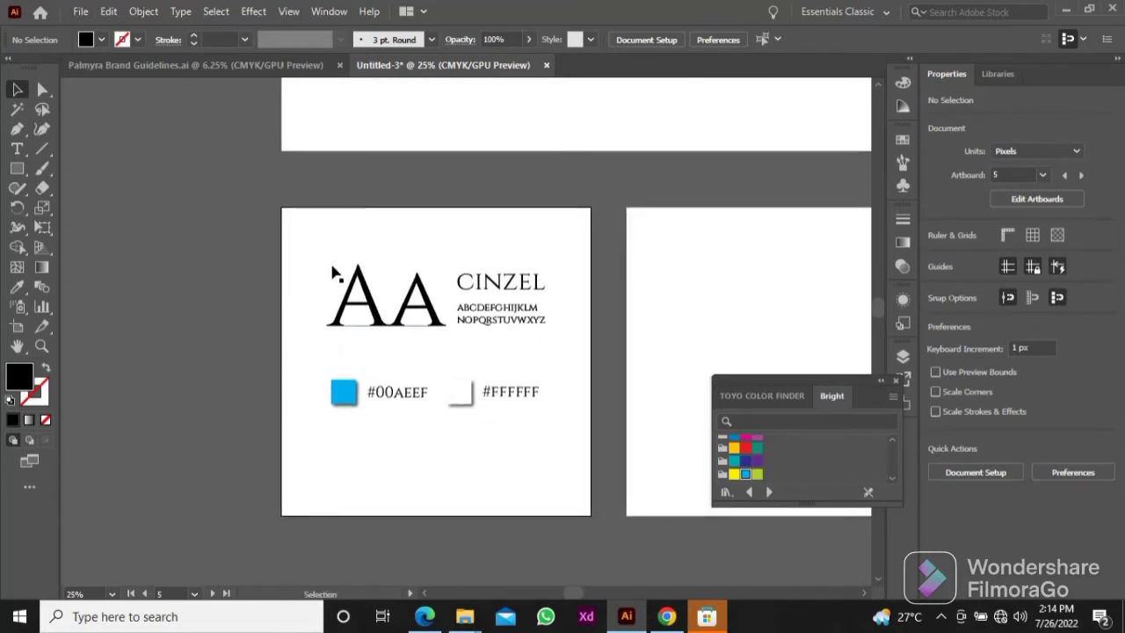
key(m)
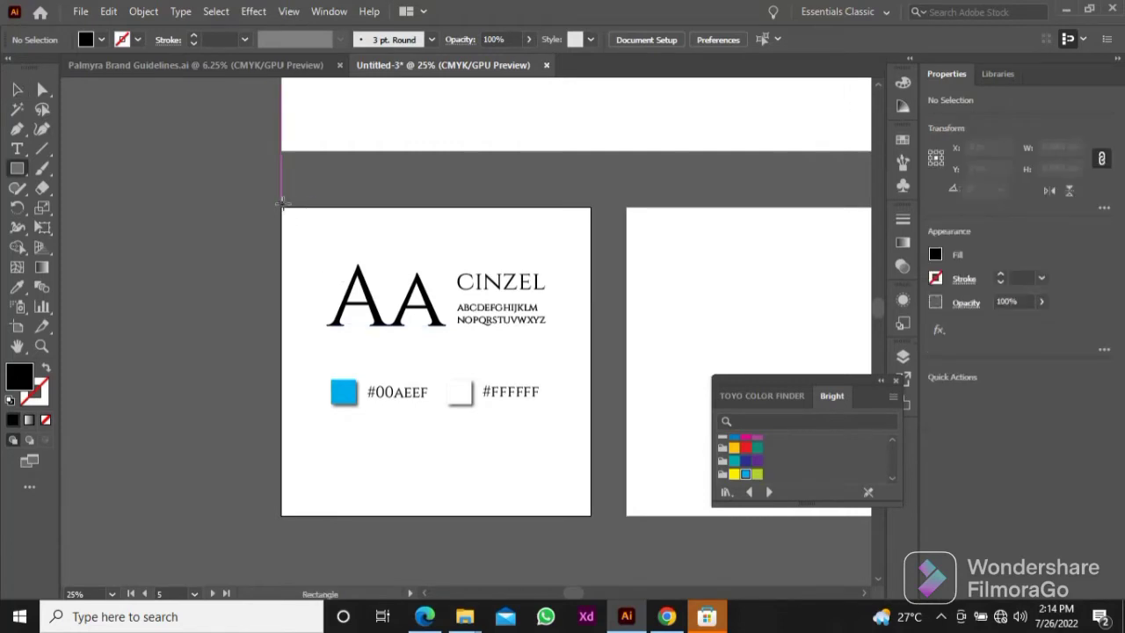
drag(281, 208, 590, 516)
key(v)
right_click(517, 399)
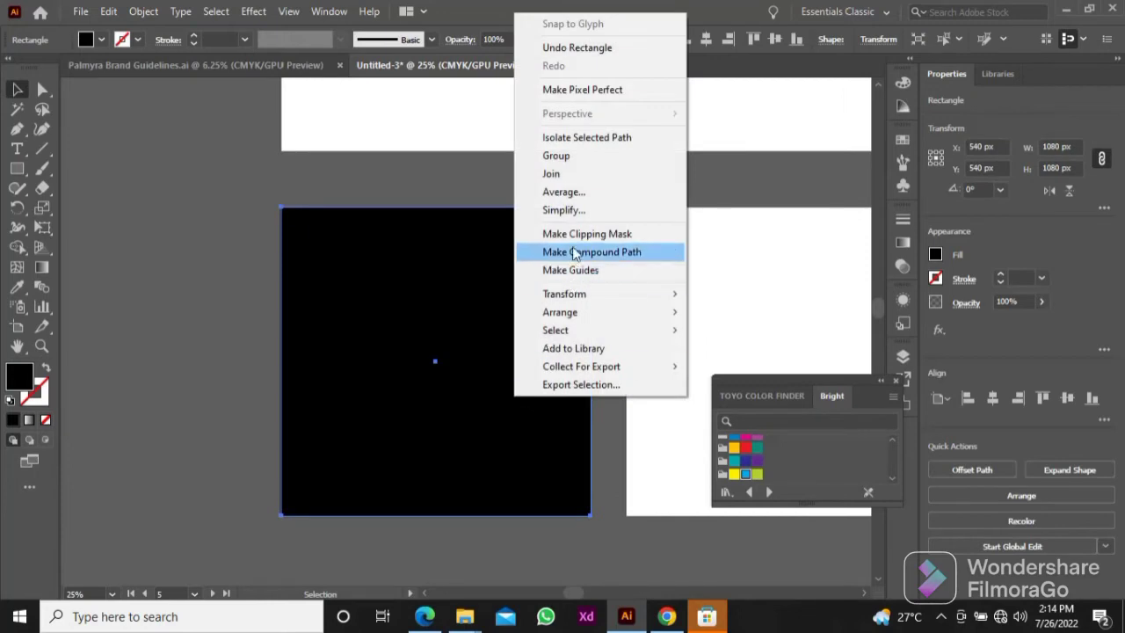
mouse_move(615, 308)
click(791, 367)
Step: Fill the background rectangle with the blue sampled from the #00AEEF color square
key(i)
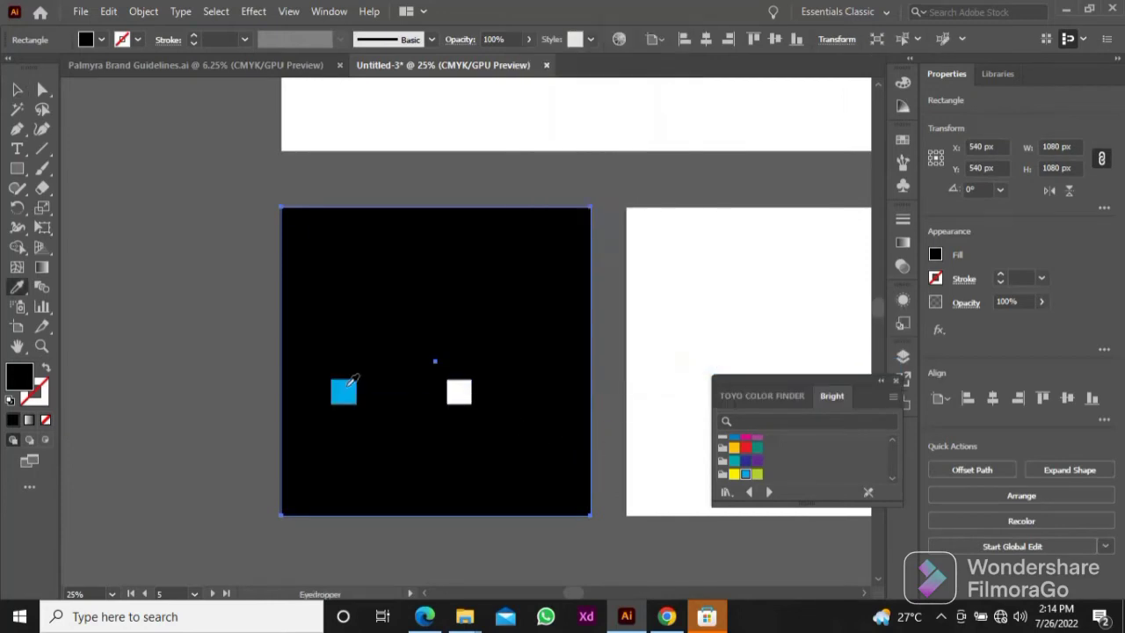
click(345, 386)
key(v)
click(208, 324)
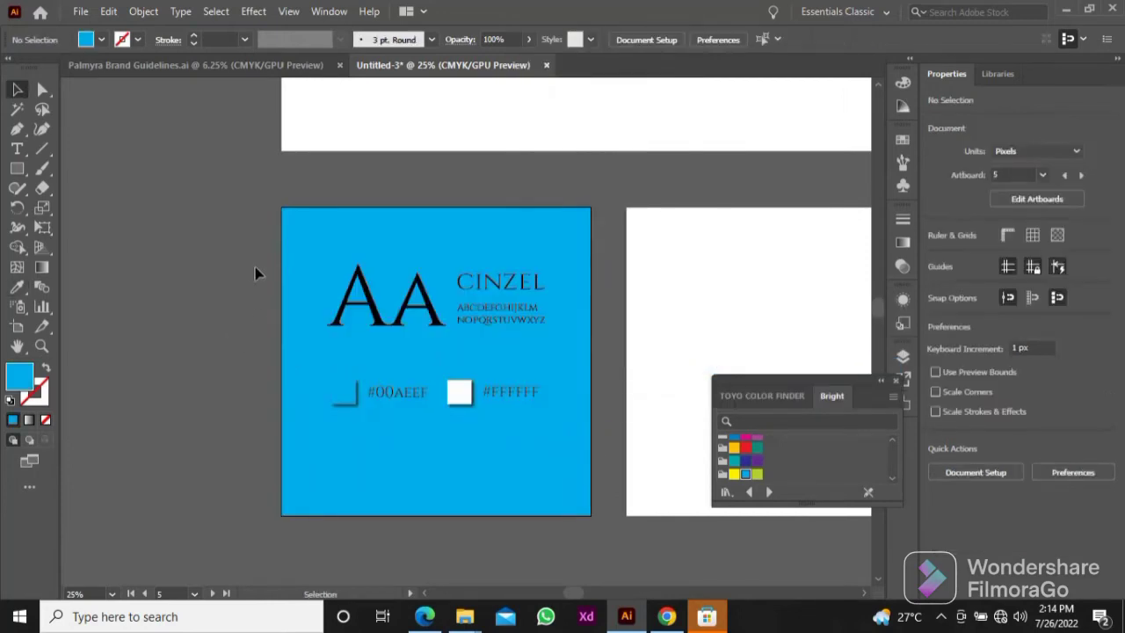
Step: Recolor the Cinzel typography sample white by sampling the neighboring blank artboard
click(494, 330)
key(i)
click(664, 288)
key(v)
click(659, 350)
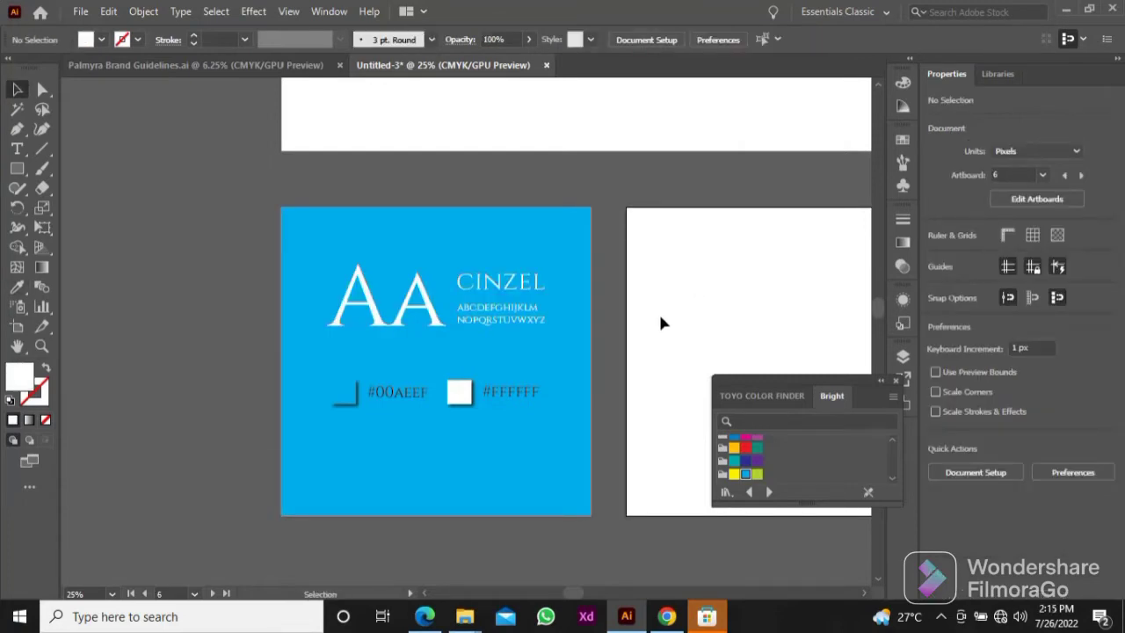
scroll(259, 241, up, 2)
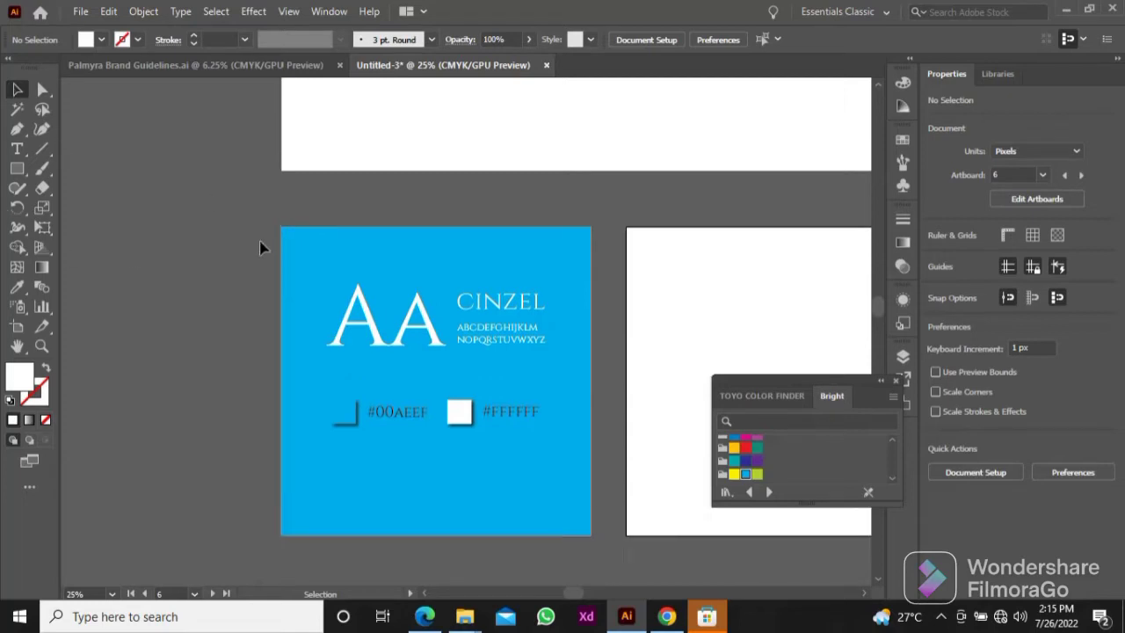
click(349, 453)
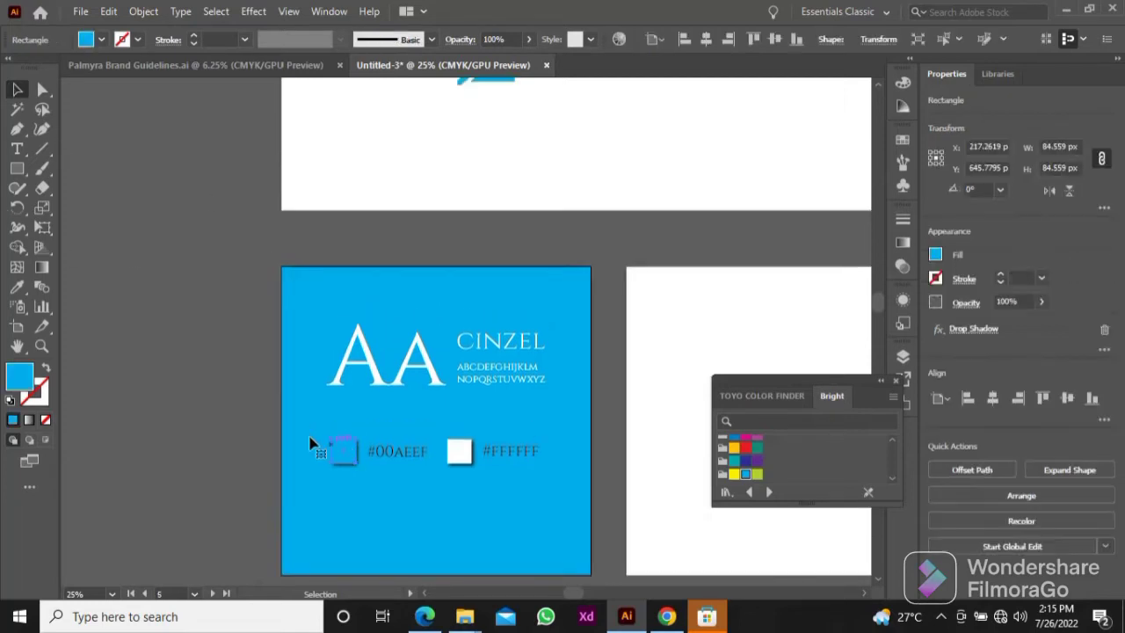
click(189, 403)
scroll(195, 401, down, 1)
scroll(195, 395, up, 2)
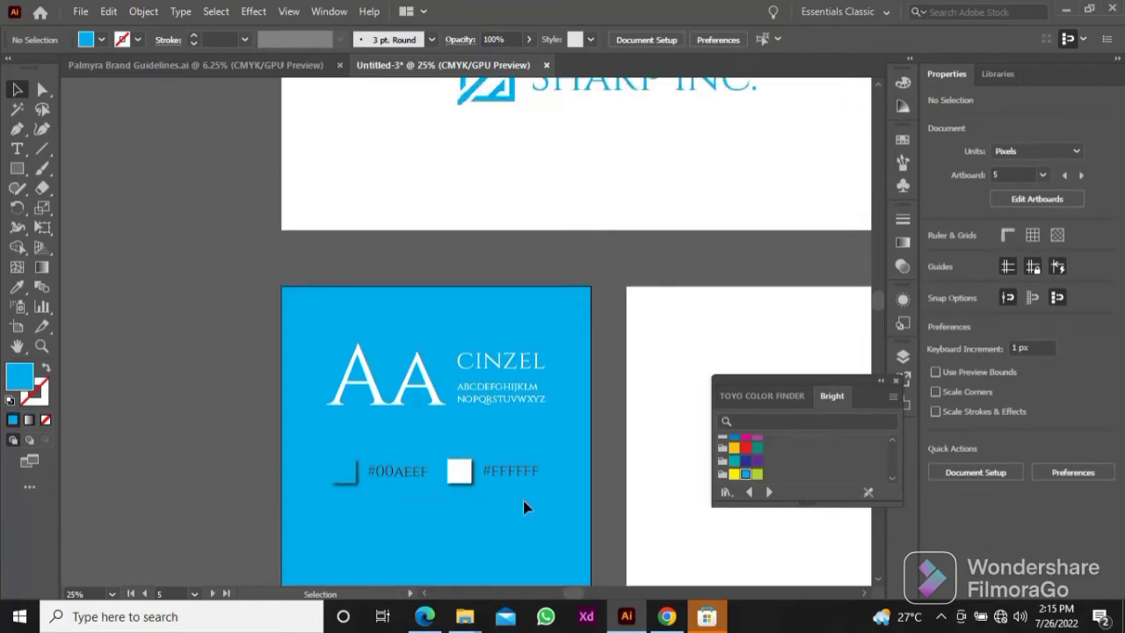
Step: Move both color squares and their hex labels up closer to the typography, to Y 609 px
drag(523, 500, 522, 500)
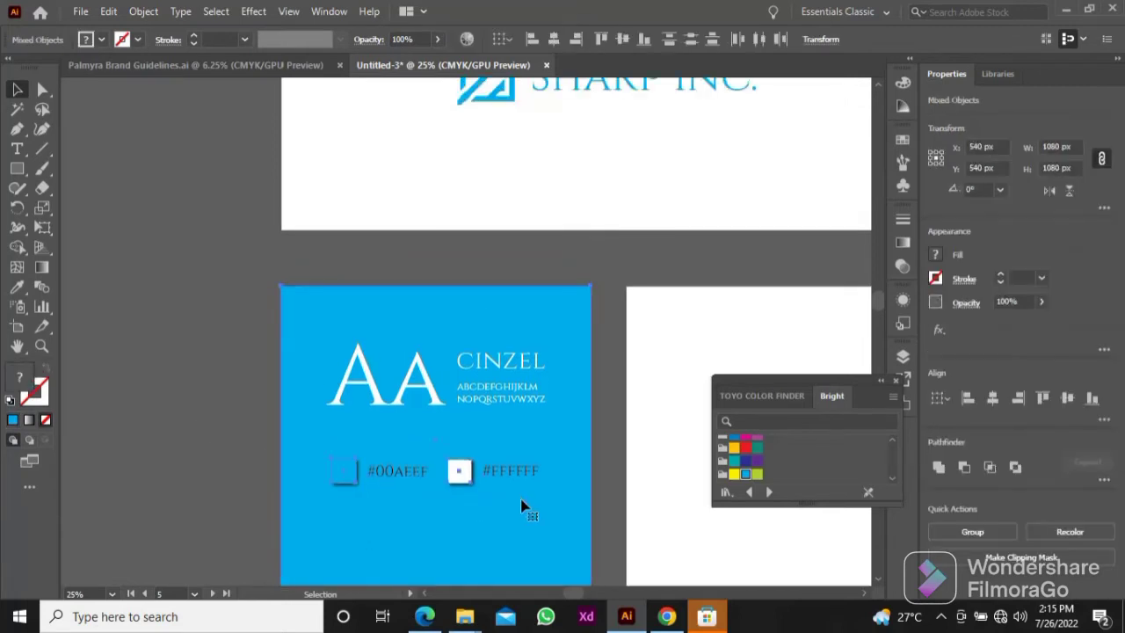
shift+click(502, 543)
key(Up)
key(Up)
key(Up)
key(Up)
key(Up)
key(Up)
key(Up)
key(Up)
key(Up)
key(Up)
key(Up)
key(Up)
key(Up)
key(Up)
key(Up)
key(Up)
key(Up)
key(Up)
key(Up)
key(Up)
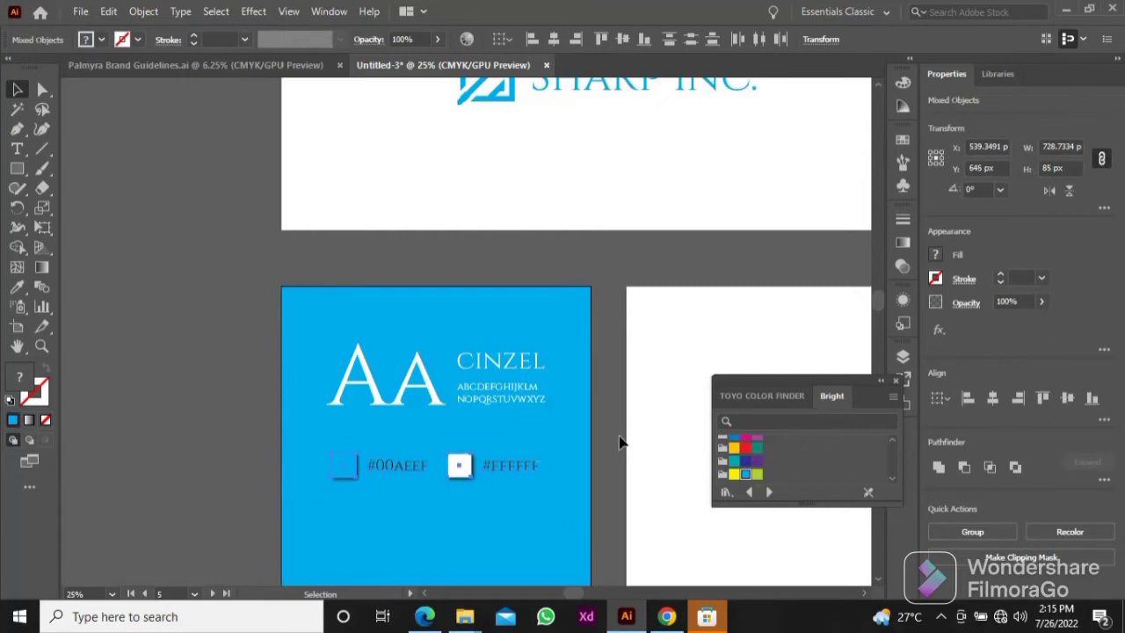
key(Return)
click(641, 434)
scroll(635, 436, down, 2)
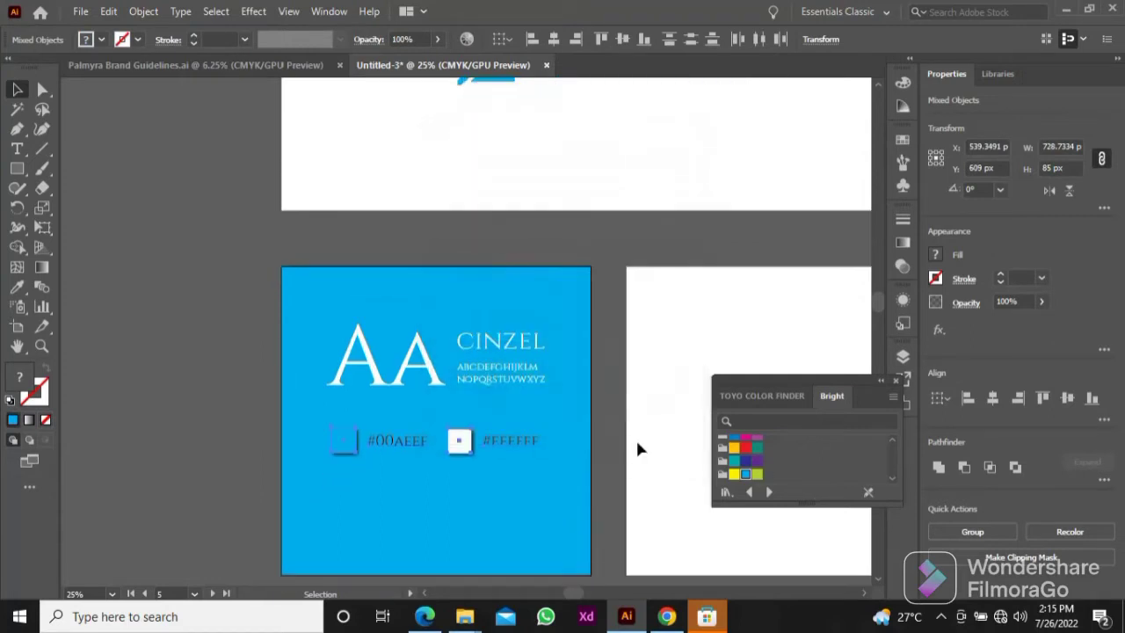
click(636, 435)
Step: Review the overall artboard layout, moving the floating Bright swatches clear of the artboards
scroll(639, 400, up, 6)
scroll(638, 407, up, 2)
scroll(638, 409, down, 2)
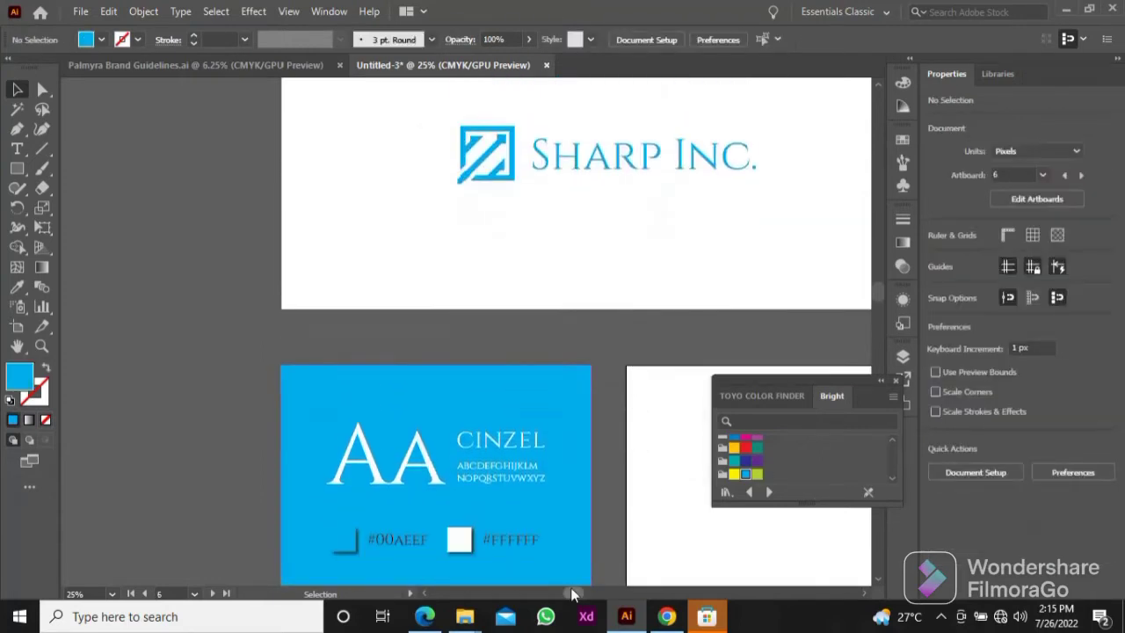
mouse_move(573, 594)
mouse_down()
mouse_move(595, 602)
mouse_move(591, 595)
mouse_up()
scroll(554, 486, down, 4)
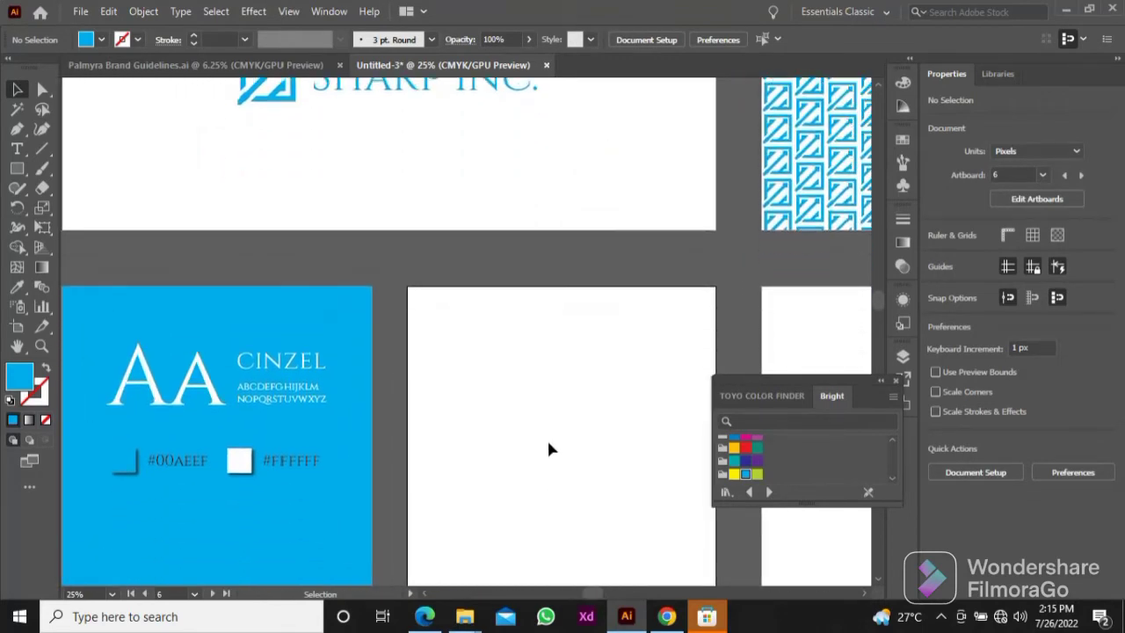
key(p)
key(ctrl+minus)
key(ctrl+minus)
scroll(547, 448, up, 4)
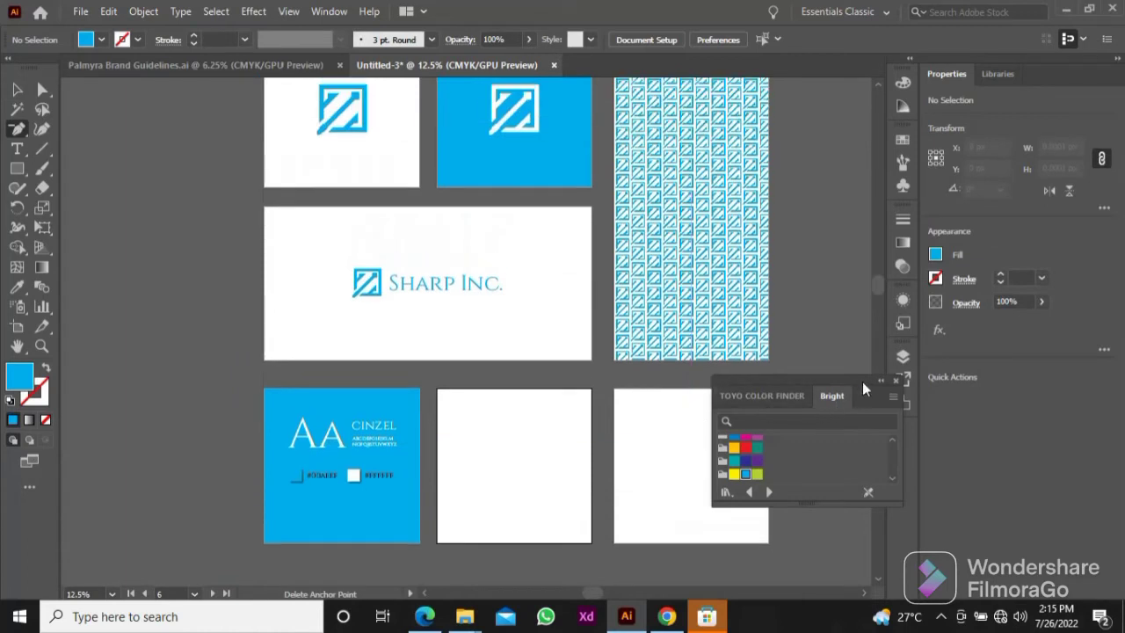
drag(863, 382, 994, 351)
scroll(737, 310, up, 3)
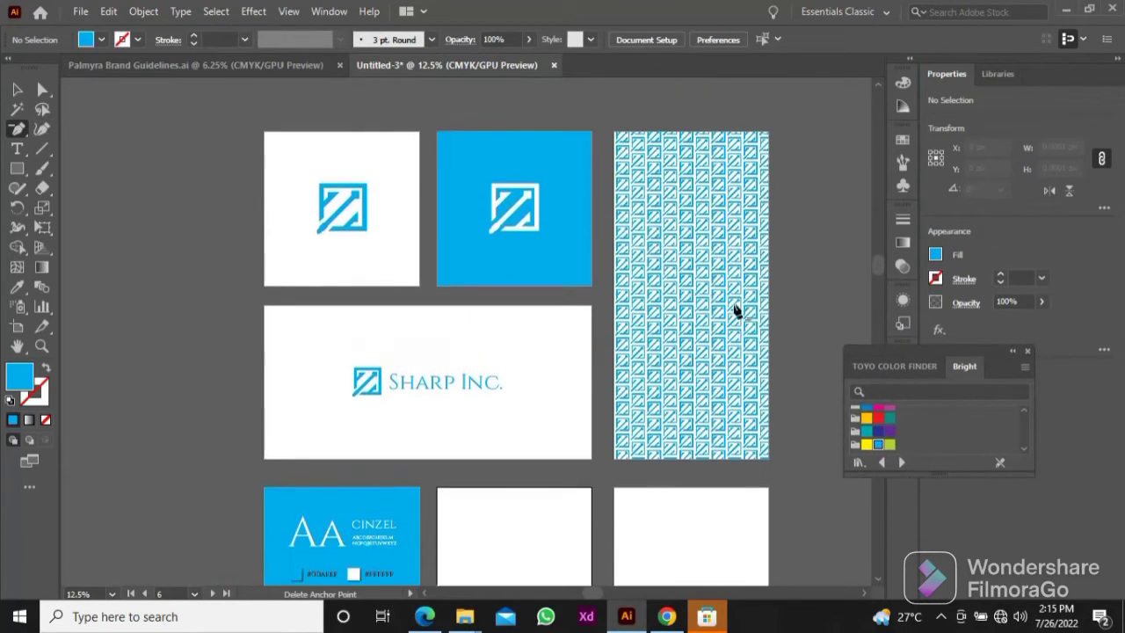
scroll(737, 309, down, 2)
Step: Copy the blue logo mark from the first artboard onto the blank artboard beside the typography sample
key(v)
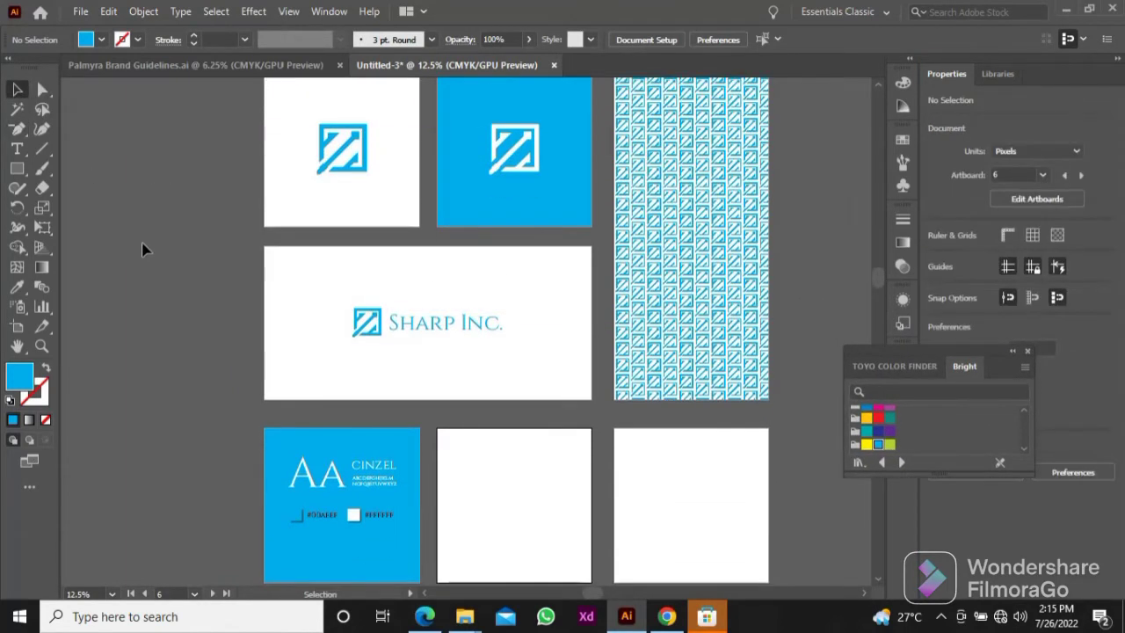
click(342, 150)
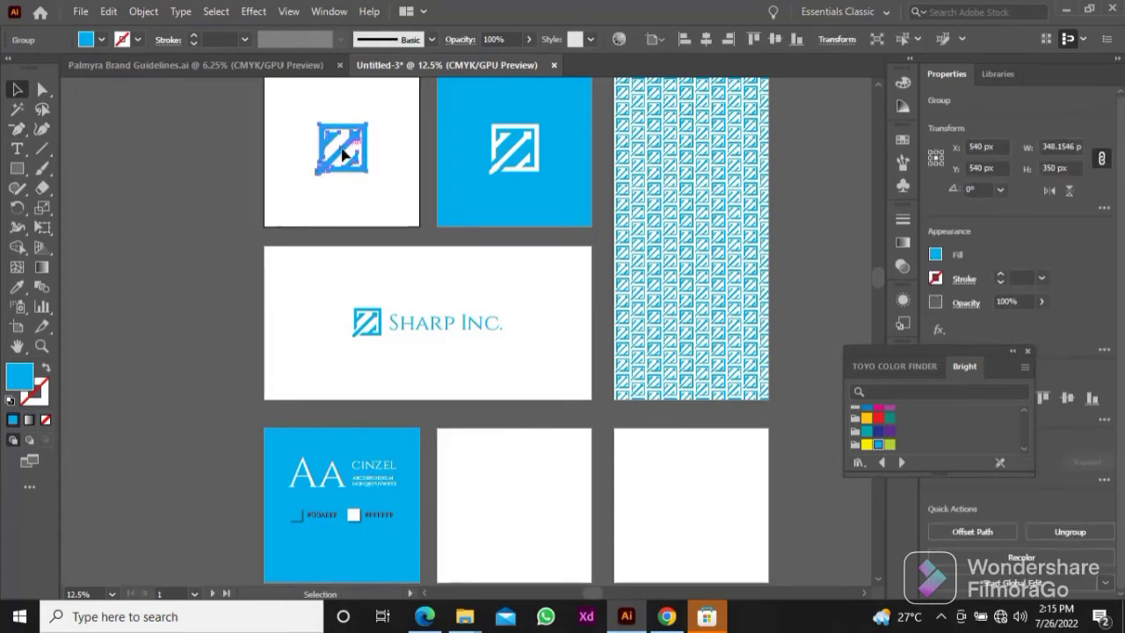
key(a)
key(ctrl+v)
click(476, 368)
drag(472, 349, 523, 534)
click(560, 495)
click(540, 514)
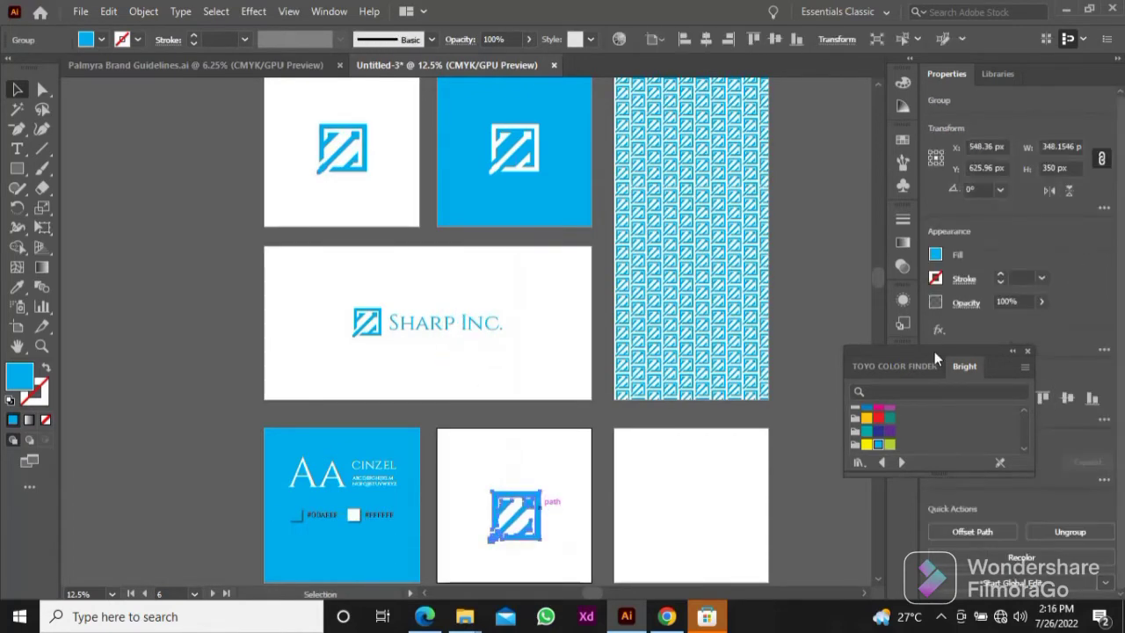
Step: Center the copied logo mark horizontally and vertically on its artboard
drag(935, 356, 942, 276)
click(994, 404)
click(1068, 400)
scroll(520, 464, down, 1)
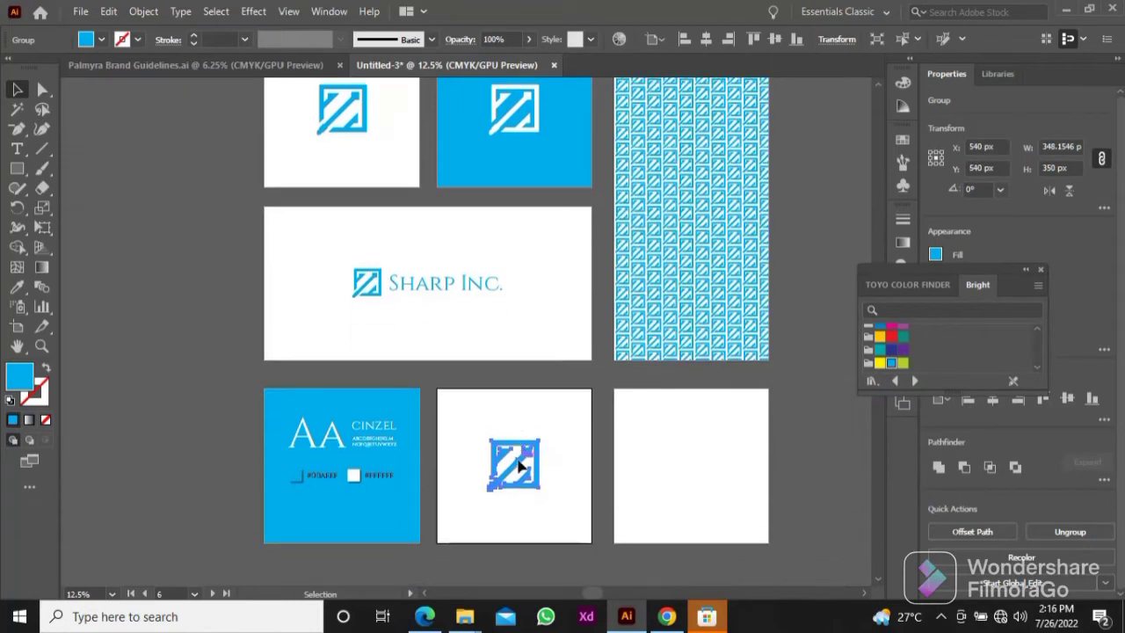
click(561, 487)
Step: Examine the copied logo mark up close on the artboard beside the typography sample
scroll(529, 470, down, 1)
scroll(528, 476, down, 1)
key(z)
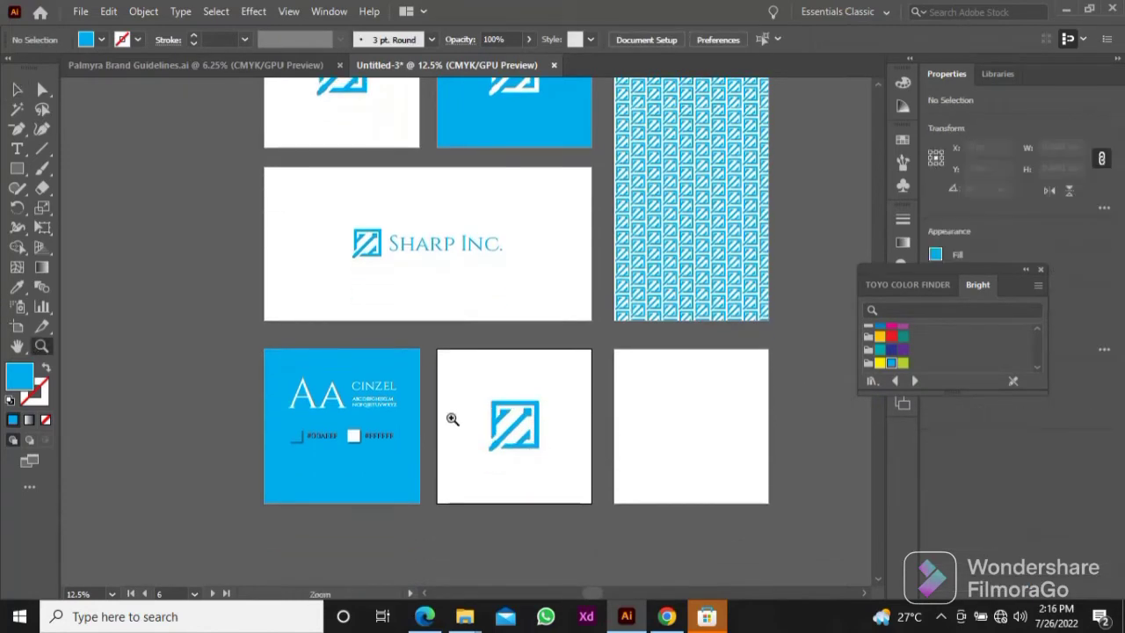
drag(443, 358, 493, 360)
click(16, 345)
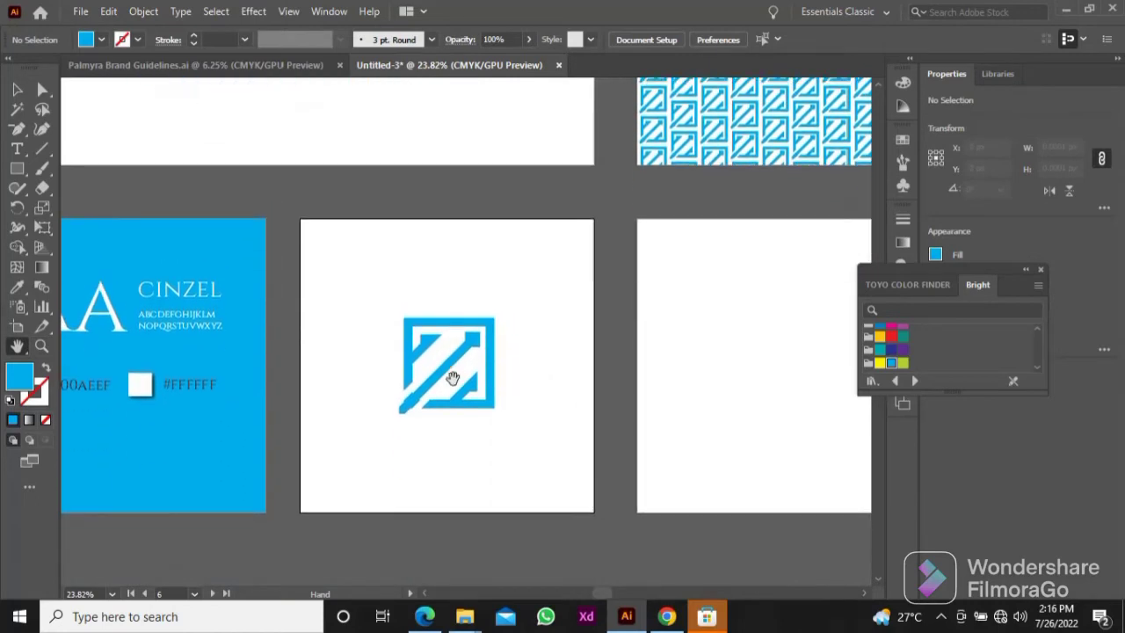
key(v)
click(442, 334)
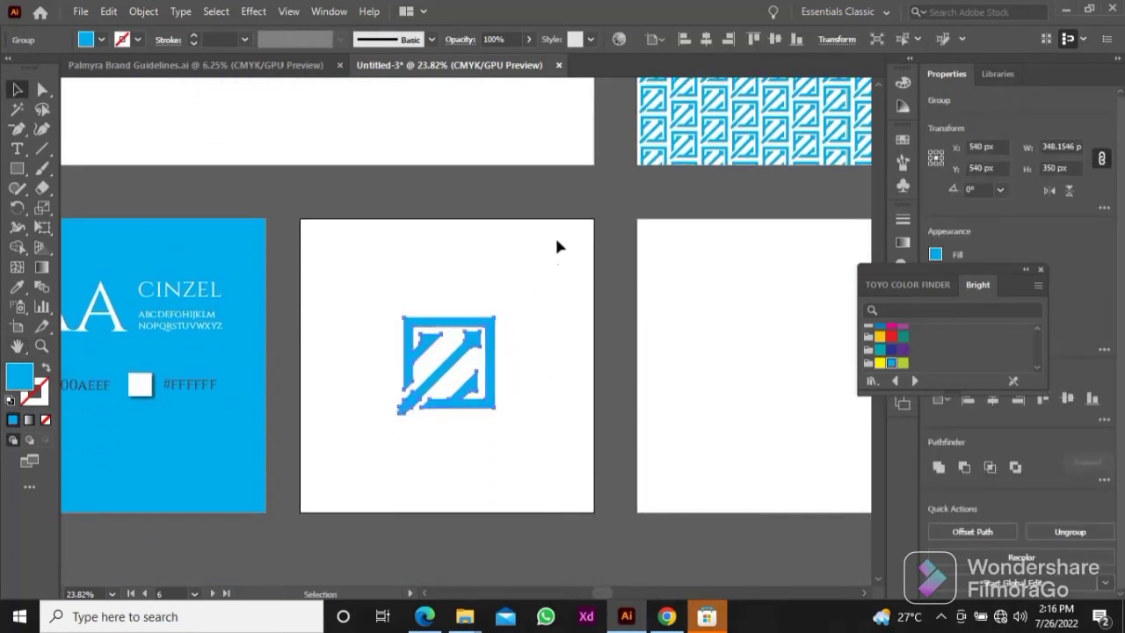
click(524, 283)
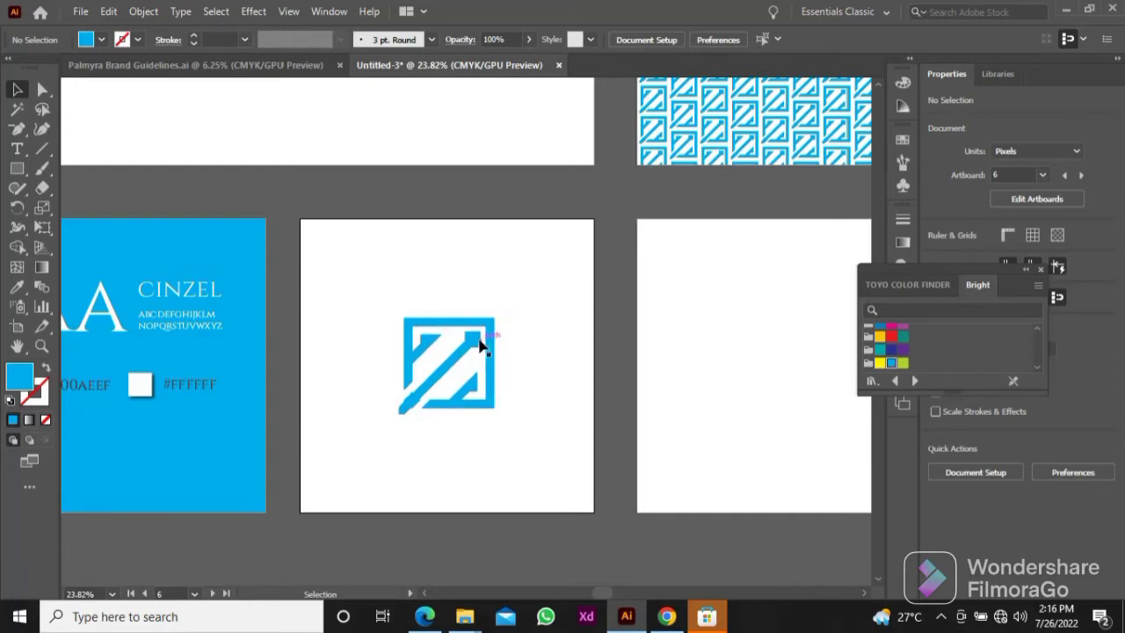
Step: Switch to File Explorer and open the Stock Imgs folder on the Desktop
scroll(479, 344, down, 3)
drag(477, 334, 493, 431)
mouse_move(465, 616)
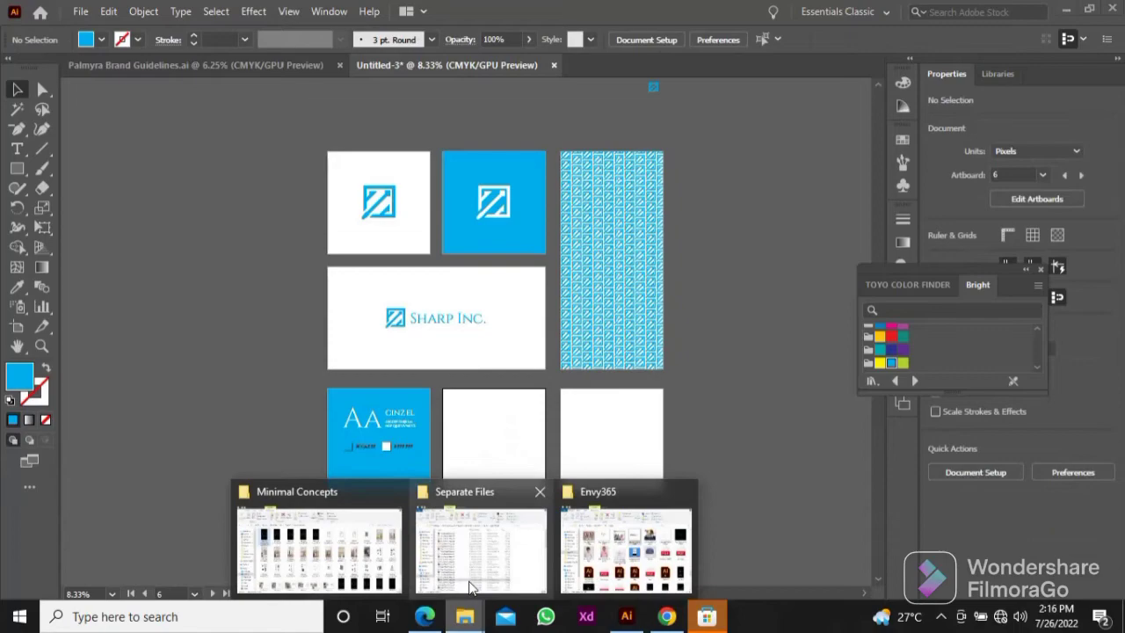
click(431, 551)
click(97, 198)
scroll(640, 352, down, 3)
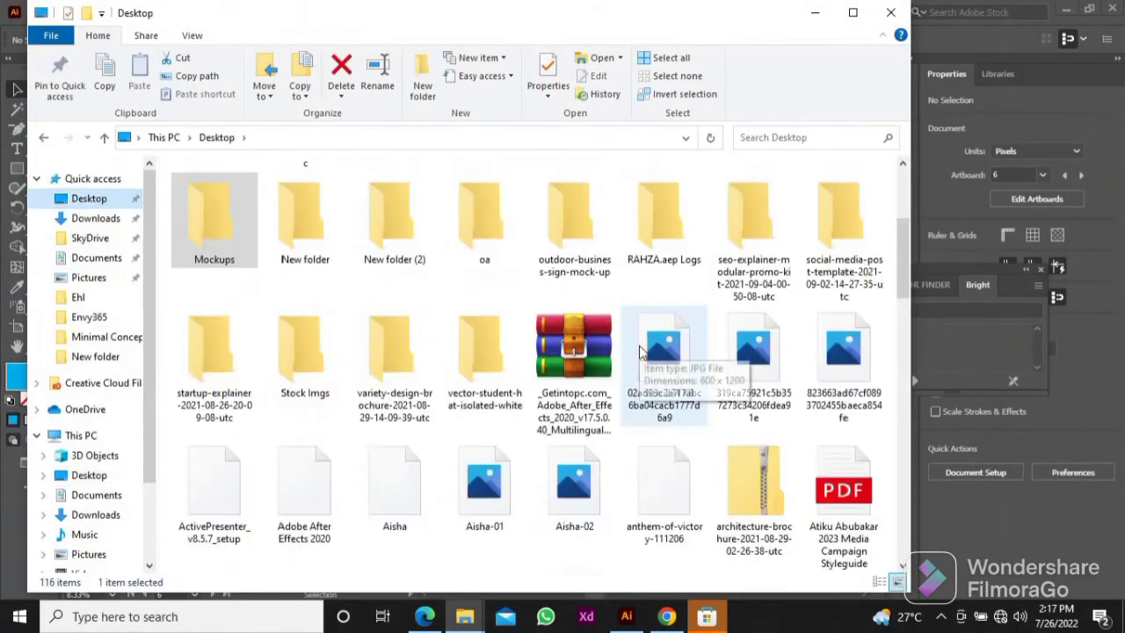
double_click(309, 360)
Step: Pick the blue skyscraper photo and the meeting-room photo from the stock images and place both as linked images in the Illustrator document
click(310, 224)
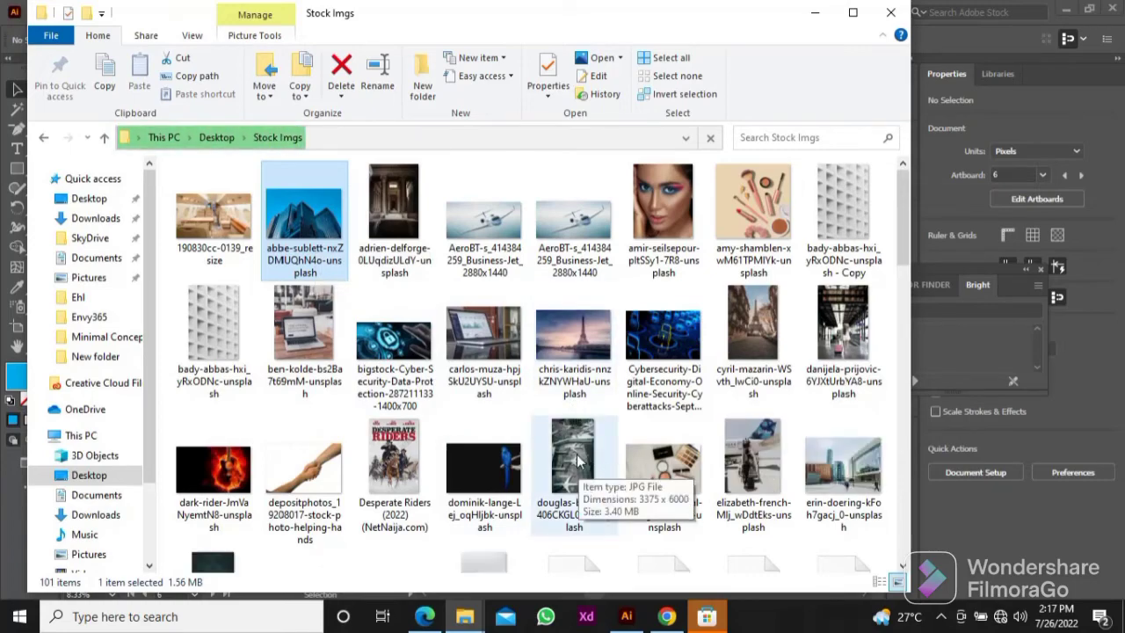
scroll(575, 462, down, 5)
scroll(576, 462, up, 3)
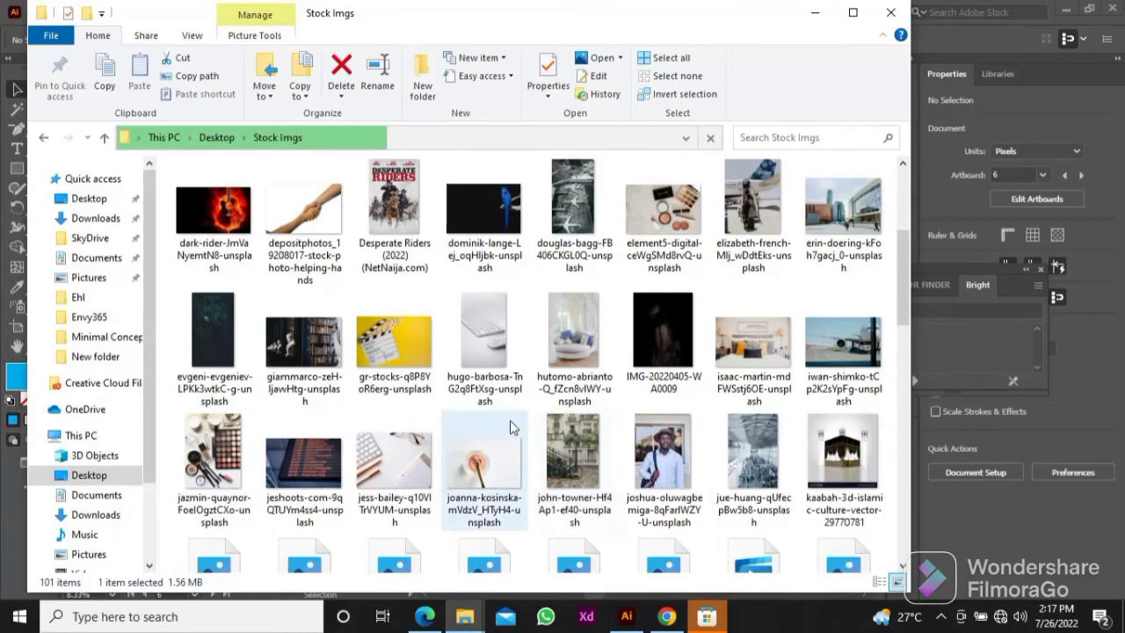
scroll(583, 440, down, 3)
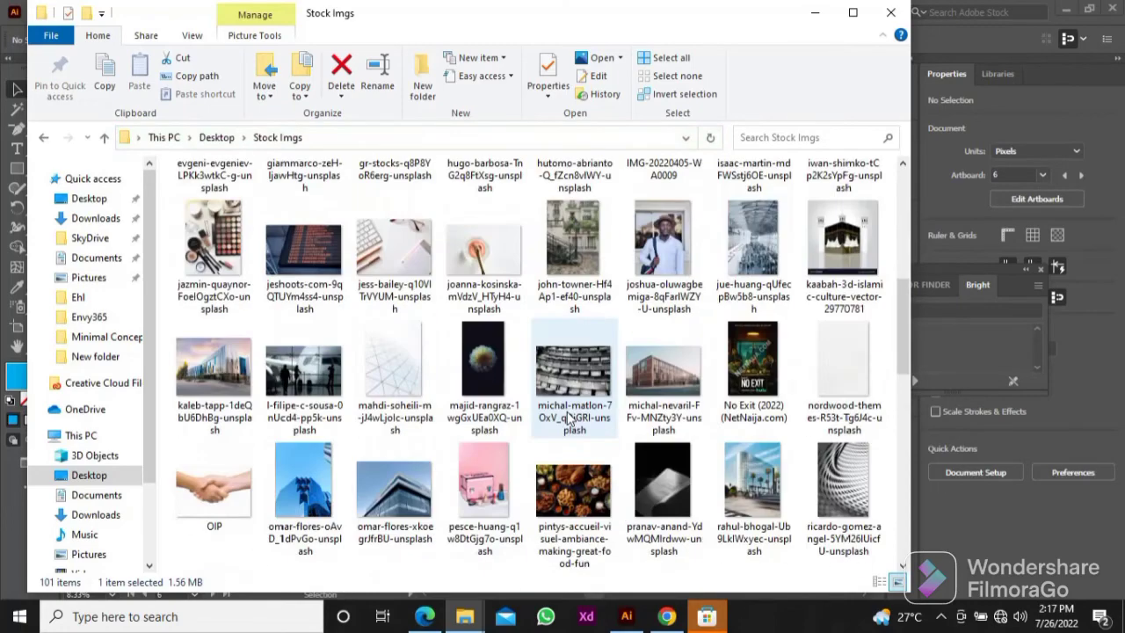
scroll(569, 419, down, 3)
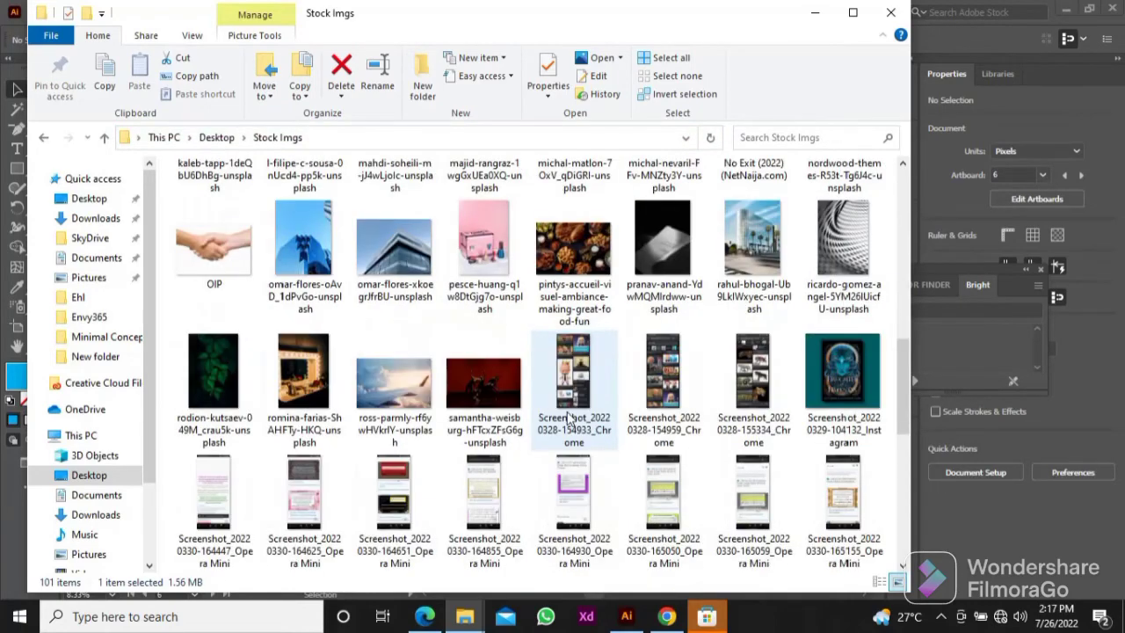
scroll(562, 415, down, 6)
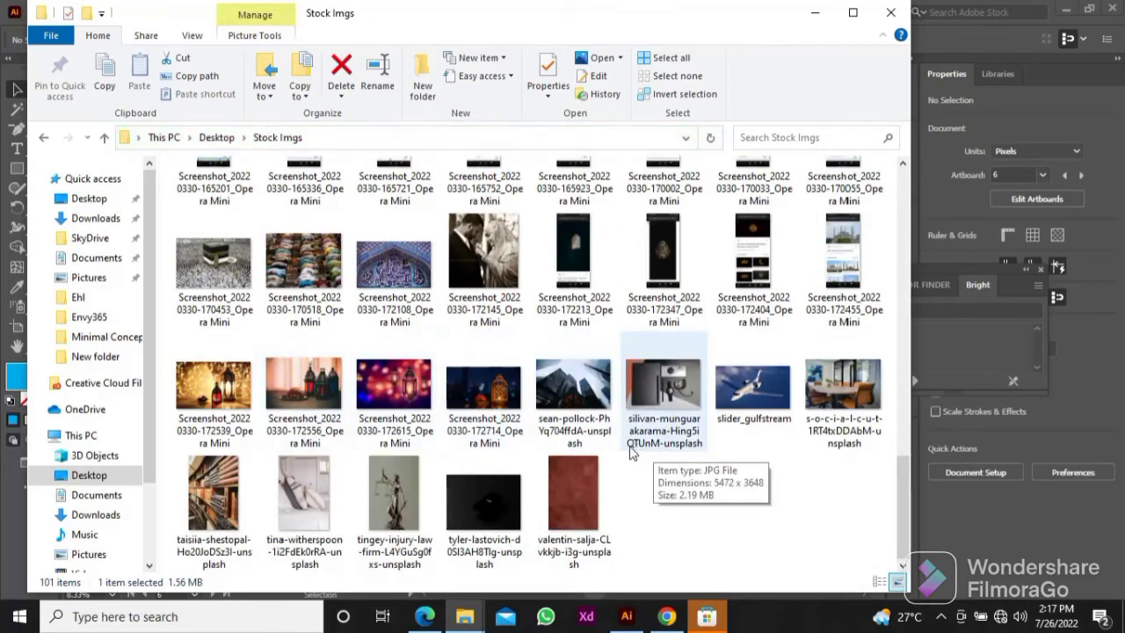
ctrl+click(838, 384)
drag(836, 378, 552, 380)
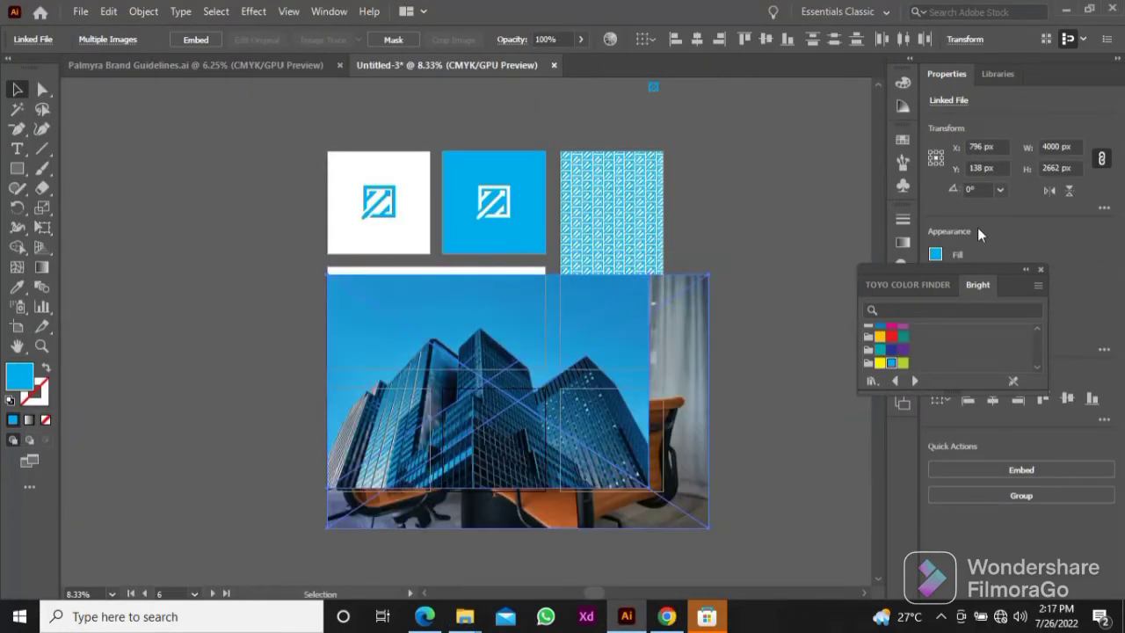
Step: Move both placed photos onto the empty canvas beside the pattern artboard and scale them down together proportionally
drag(663, 364, 648, 369)
drag(643, 363, 370, 349)
drag(269, 367, 696, 374)
drag(695, 375, 640, 368)
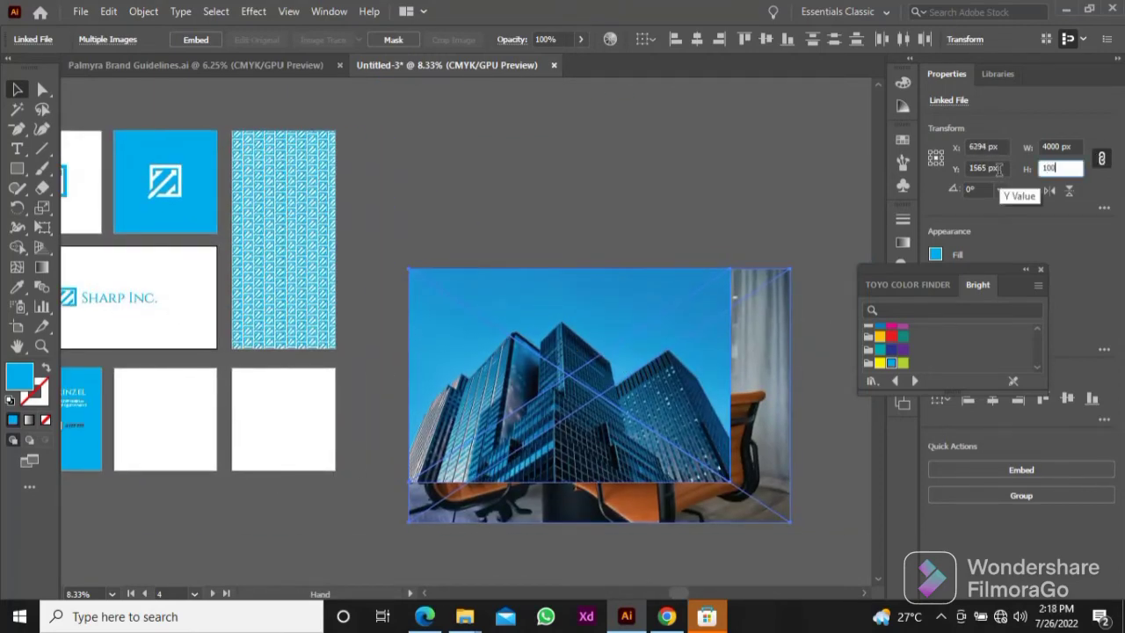
key(Return)
Step: Move the skyscraper photo onto the Sharp Inc. lockup artboard and set its height to 1500 px
mouse_move(601, 322)
mouse_down()
mouse_move(748, 317)
mouse_move(710, 334)
mouse_move(586, 306)
mouse_up()
drag(621, 307, 723, 313)
drag(704, 323, 368, 300)
drag(638, 203, 652, 235)
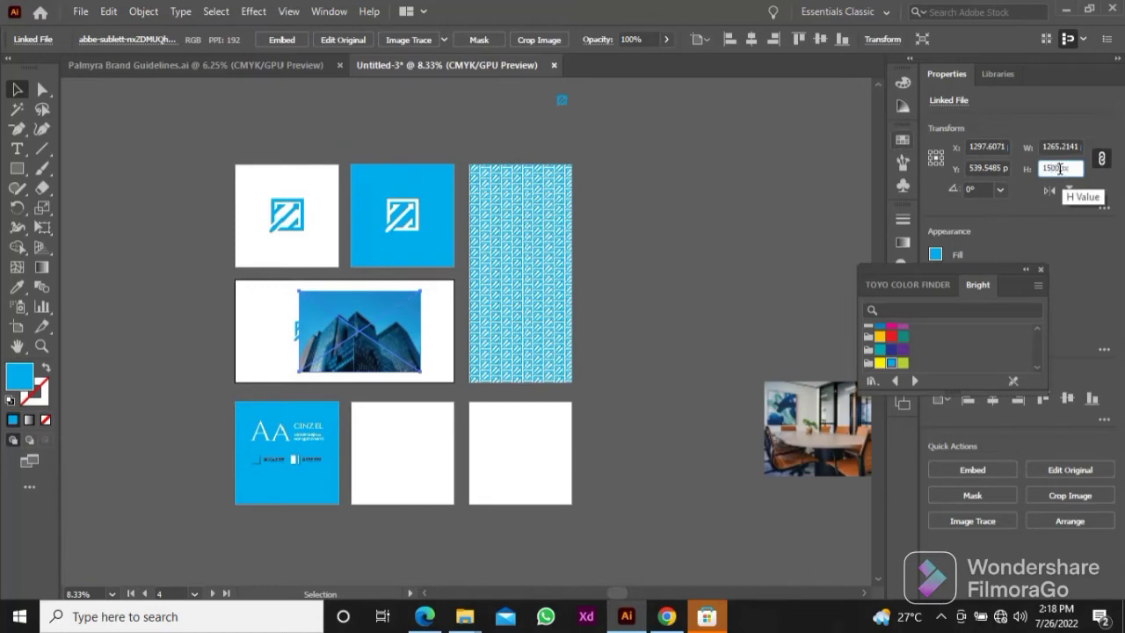
key(Return)
Step: Align the skyscraper photo to the artboard's left edge and vertical center, and enlarge its height to 1523 px to cover the full width
click(1068, 399)
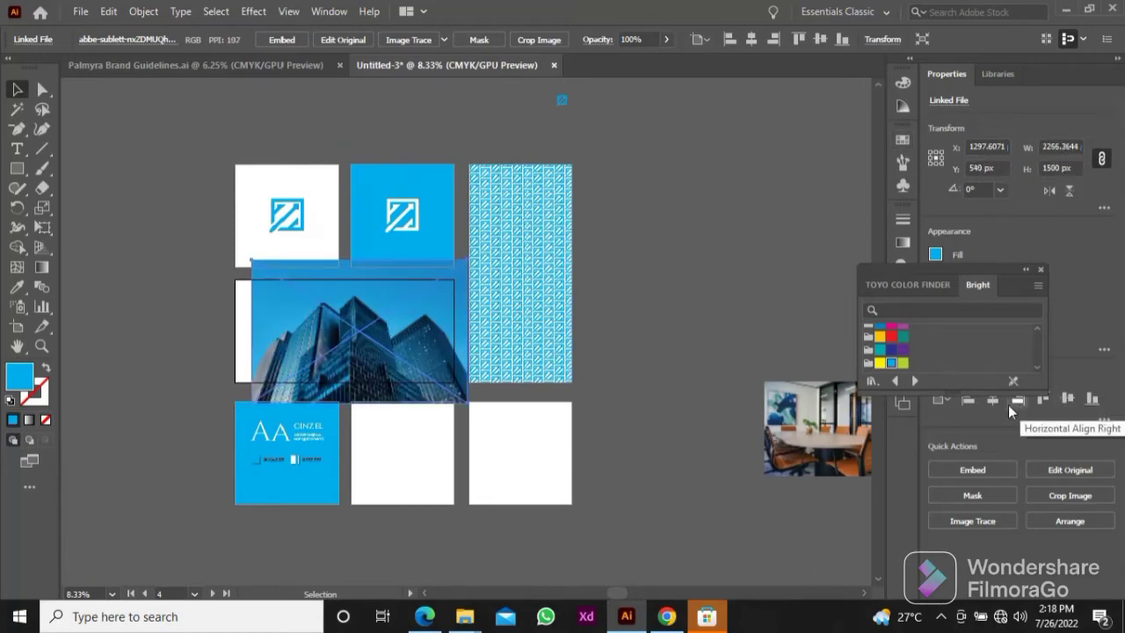
click(971, 405)
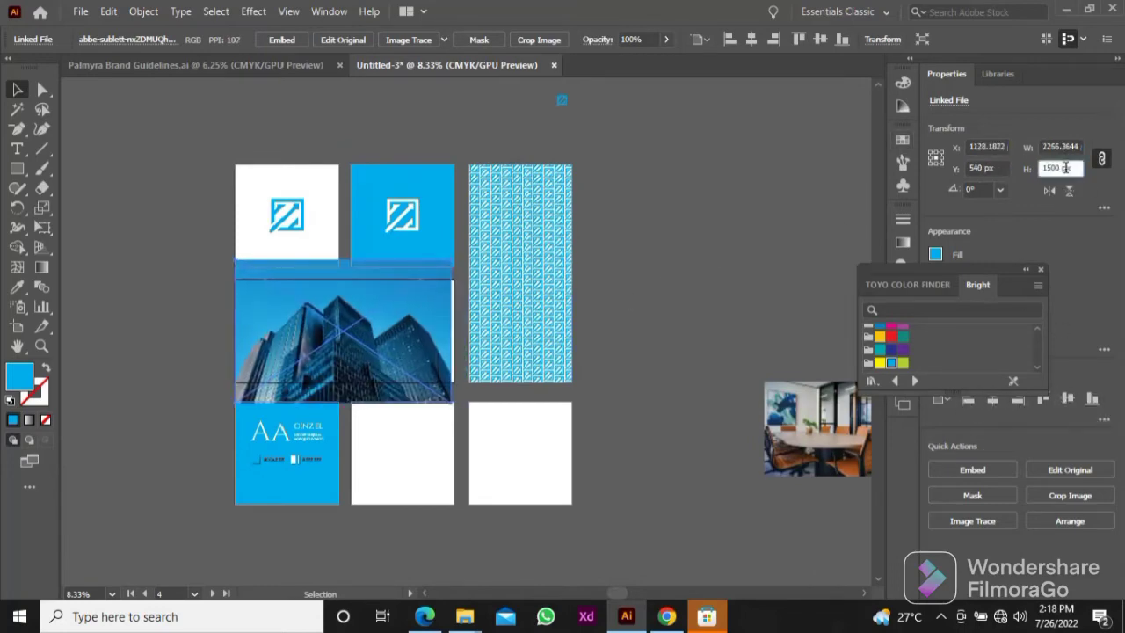
click(757, 240)
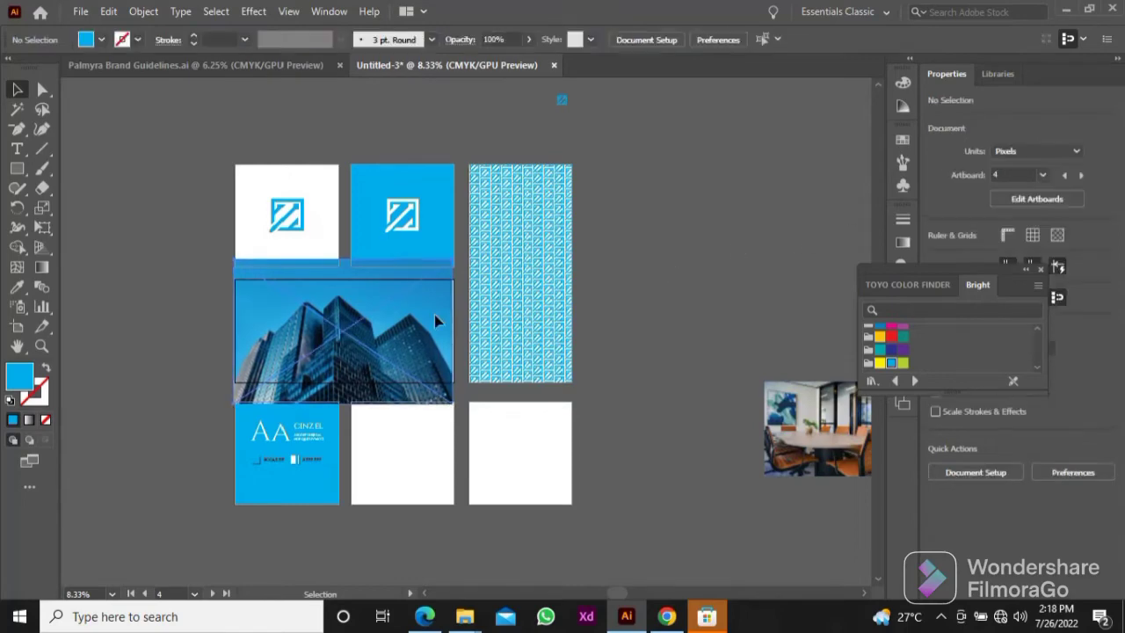
click(435, 319)
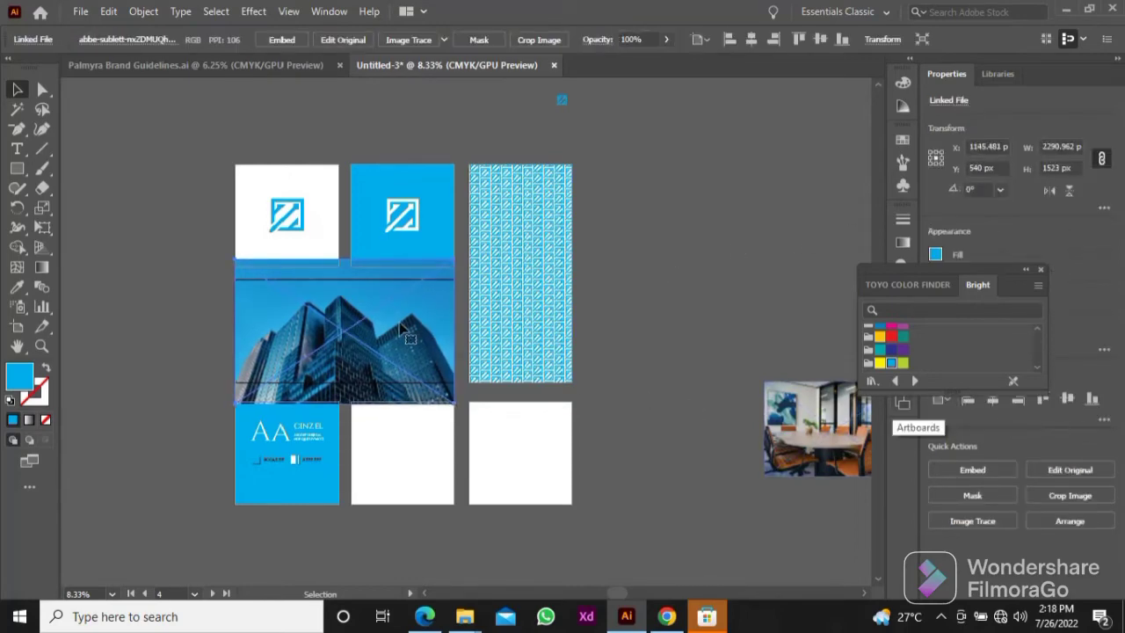
Step: Send the skyscraper photo to the back, behind the Sharp Inc. lockup
scroll(402, 334, up, 2)
drag(389, 320, 510, 322)
right_click(506, 326)
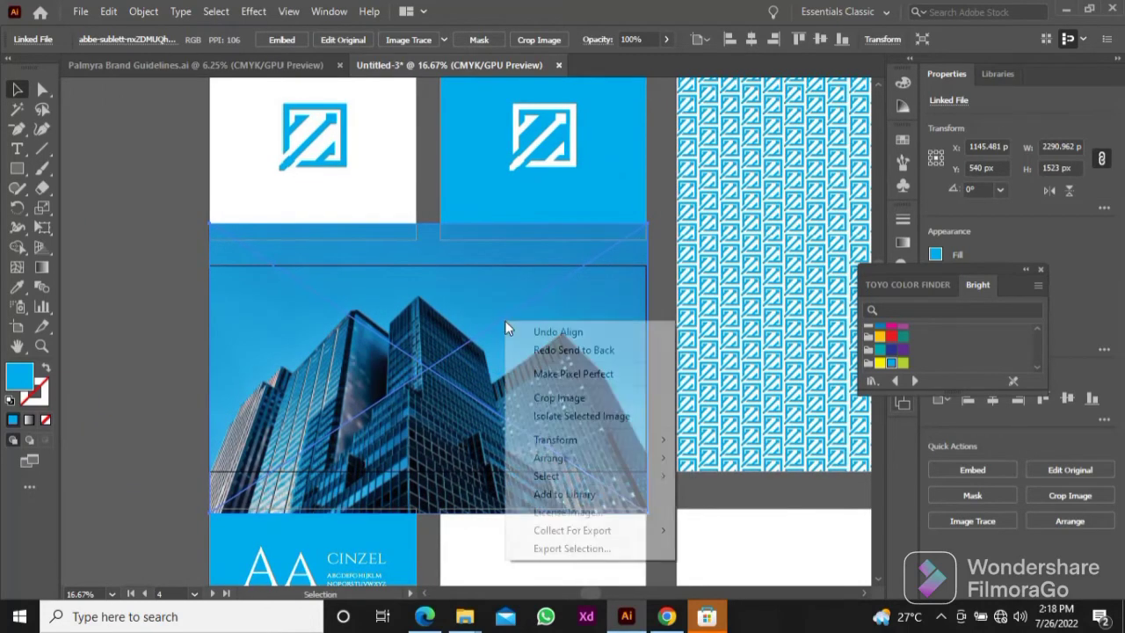
mouse_move(574, 469)
click(721, 528)
click(186, 300)
scroll(172, 264, down, 1)
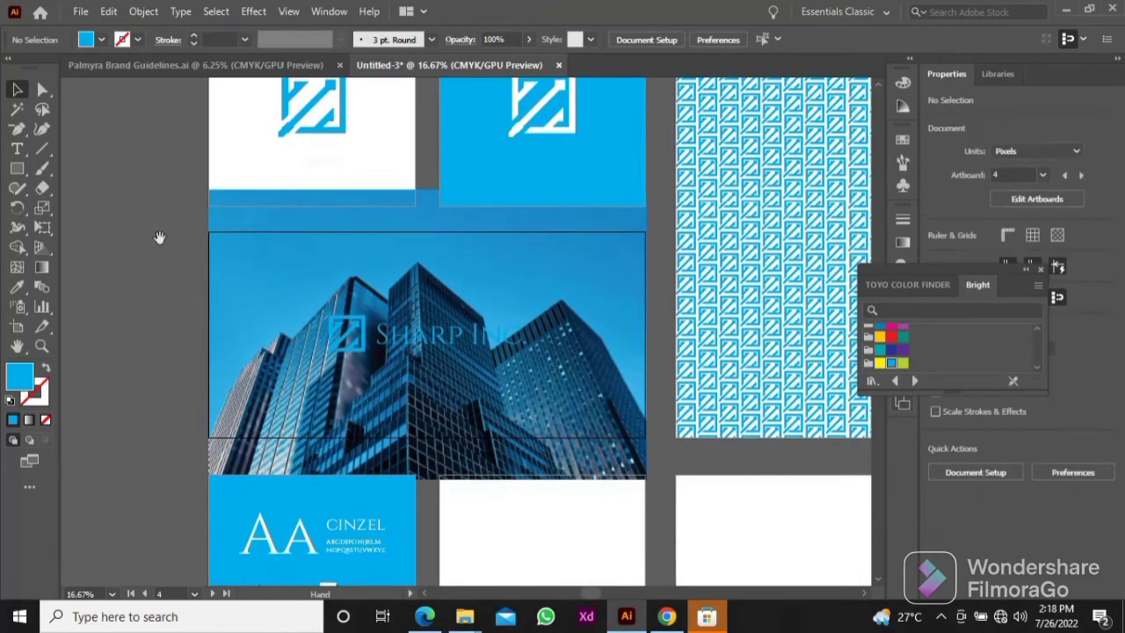
Step: Draw a 2284 × 1080 px rectangle exactly covering the Sharp Inc. lockup artboard
key(m)
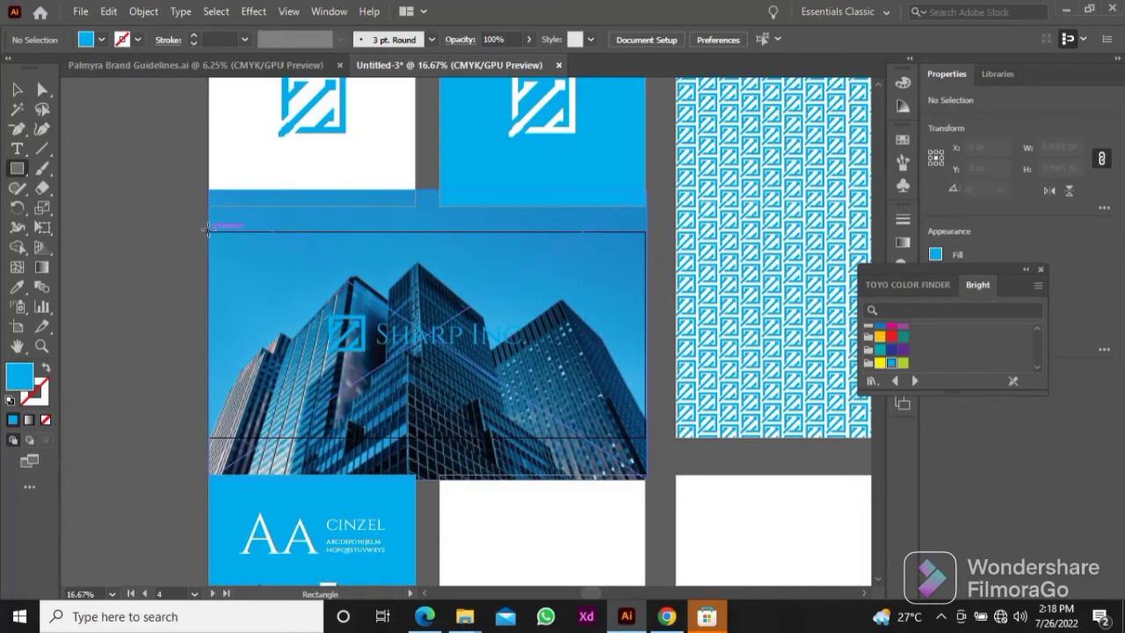
drag(205, 231, 647, 437)
key(v)
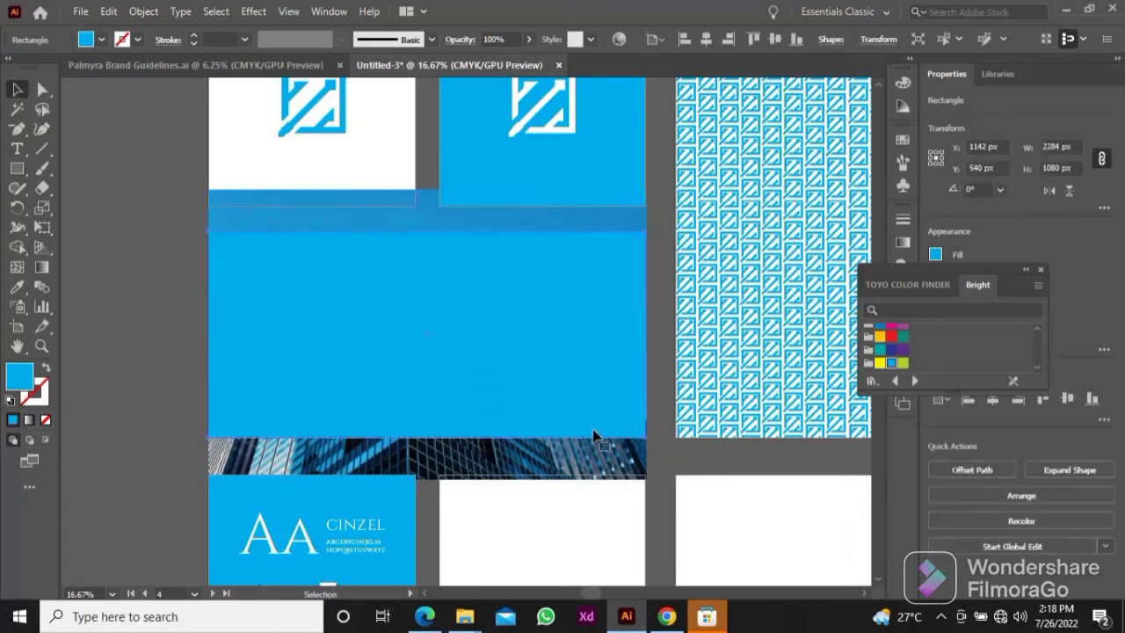
Step: Select the blue rectangle together with the skyscraper photo and clip the photo to it with a clipping mask
click(42, 346)
click(146, 333)
click(18, 90)
drag(611, 354, 272, 272)
scroll(308, 270, down, 1)
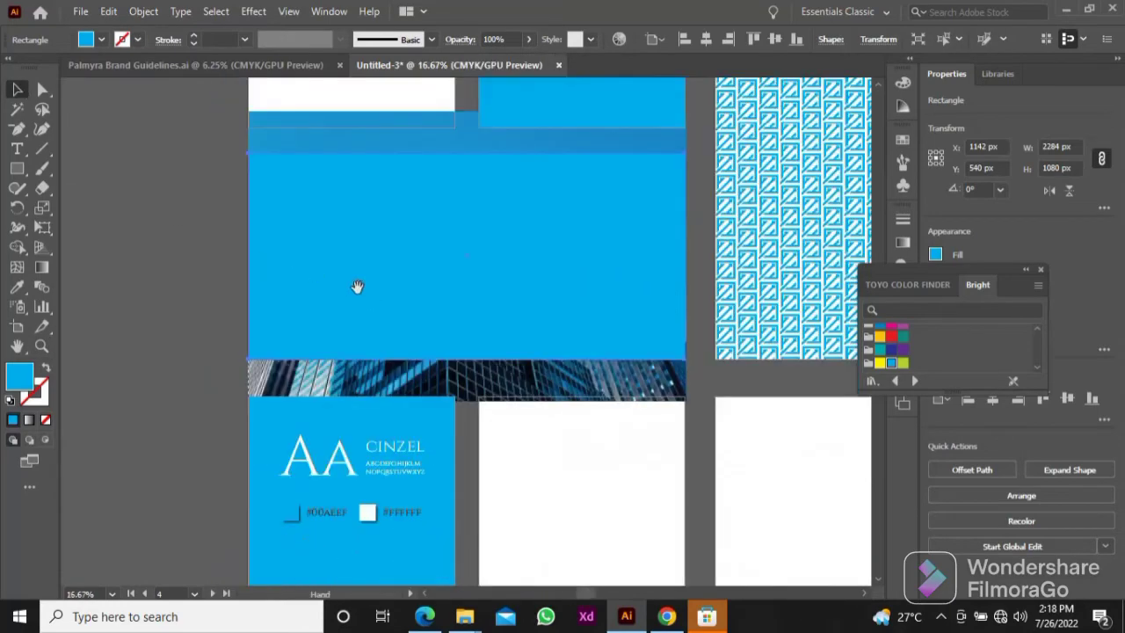
drag(357, 287, 322, 302)
click(179, 356)
click(239, 393)
shift+click(250, 322)
right_click(251, 322)
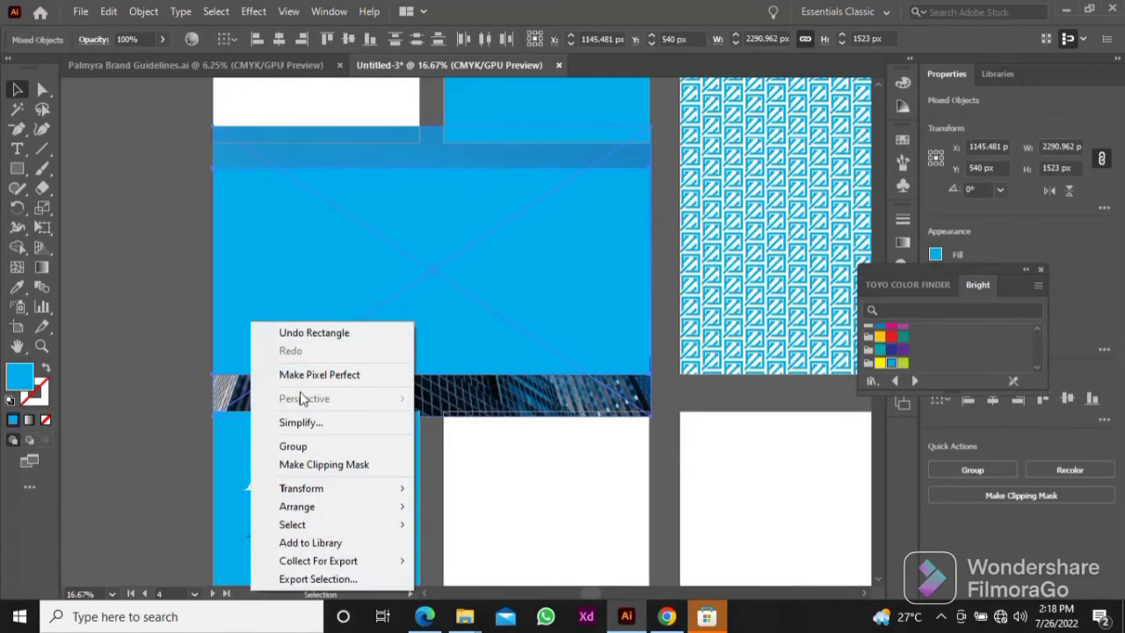
click(322, 465)
Step: Send the clipped skyscraper photo to the back, behind the Sharp Inc. lockup
drag(199, 279, 180, 302)
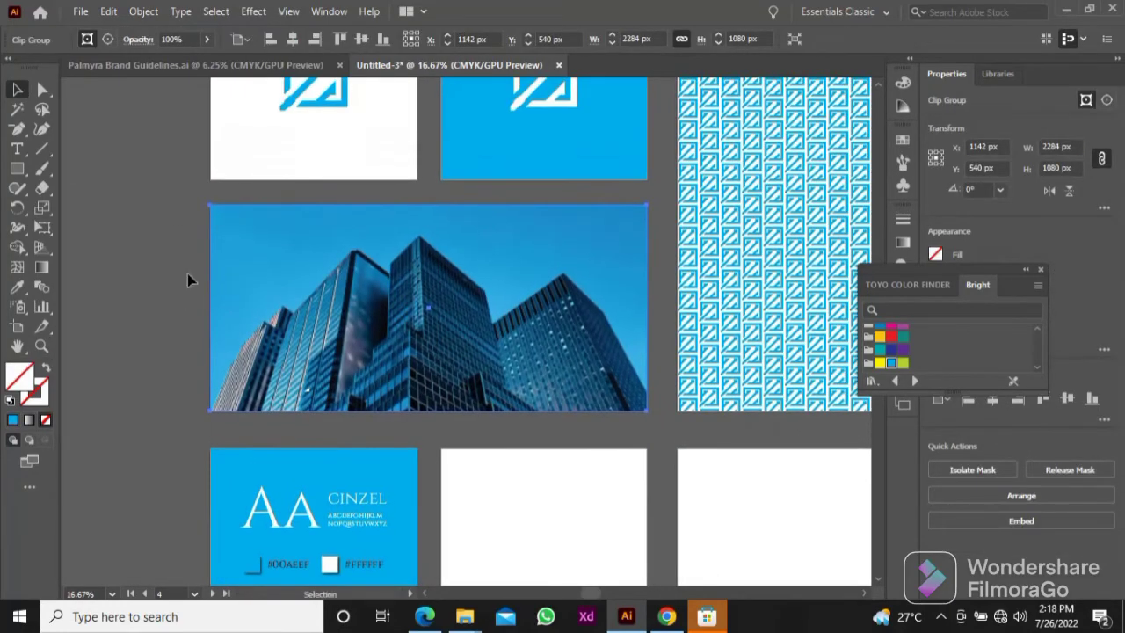
right_click(298, 280)
mouse_move(379, 480)
click(571, 535)
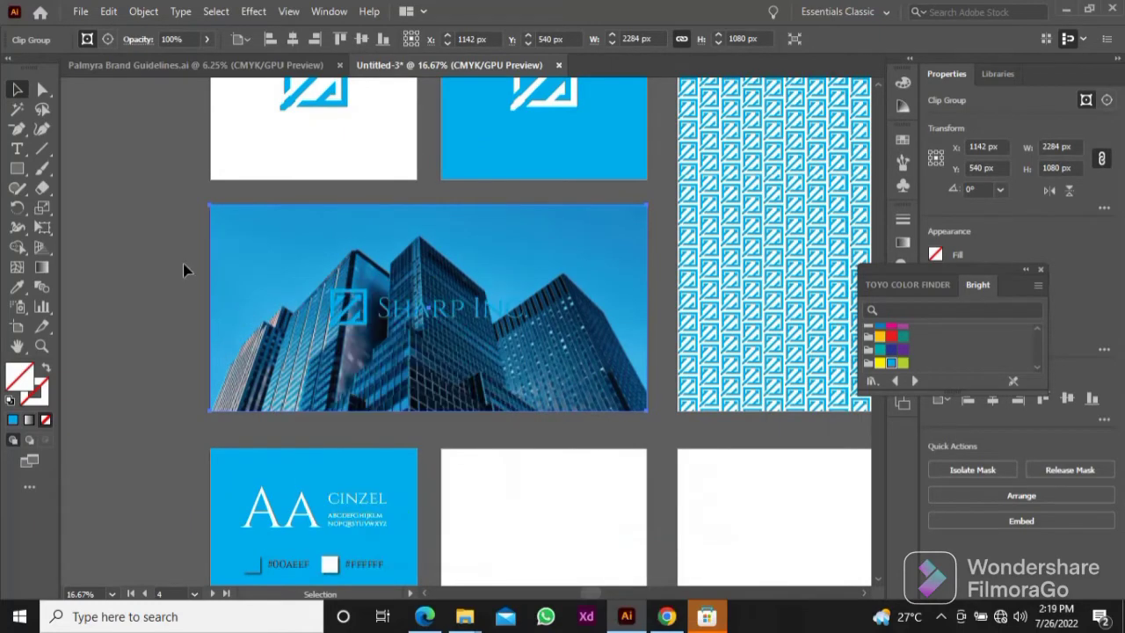
click(183, 264)
Step: Draw a 2284 × 1080 px rectangle over the clipped photo with a black fill and no stroke
key(m)
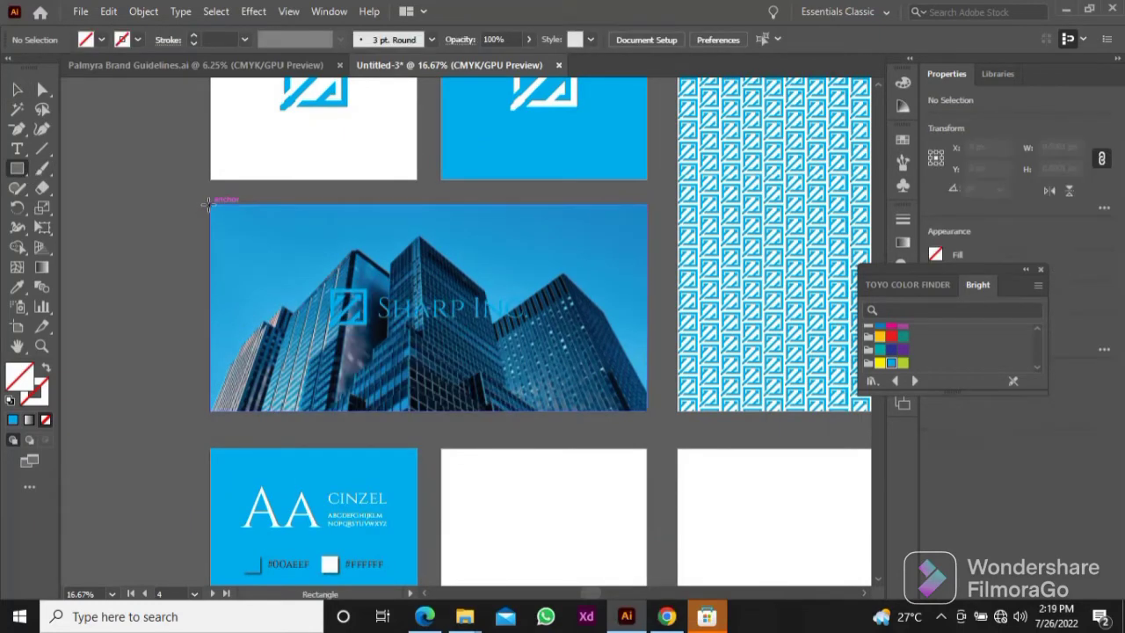
mouse_move(209, 204)
mouse_down()
mouse_move(650, 400)
mouse_move(648, 410)
mouse_up()
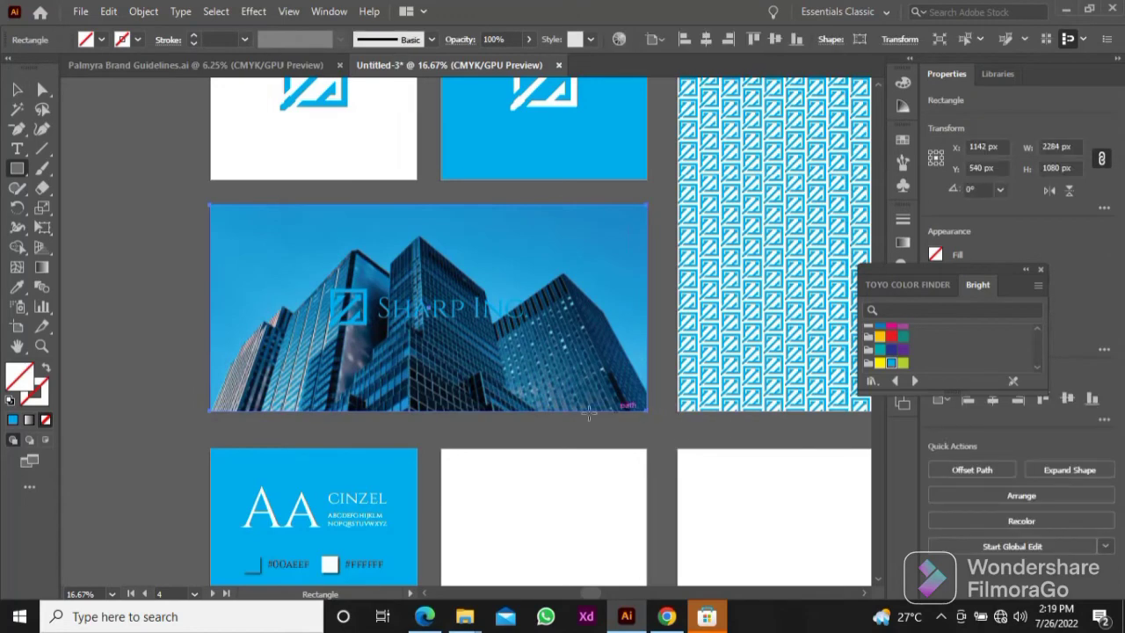
click(11, 402)
key(v)
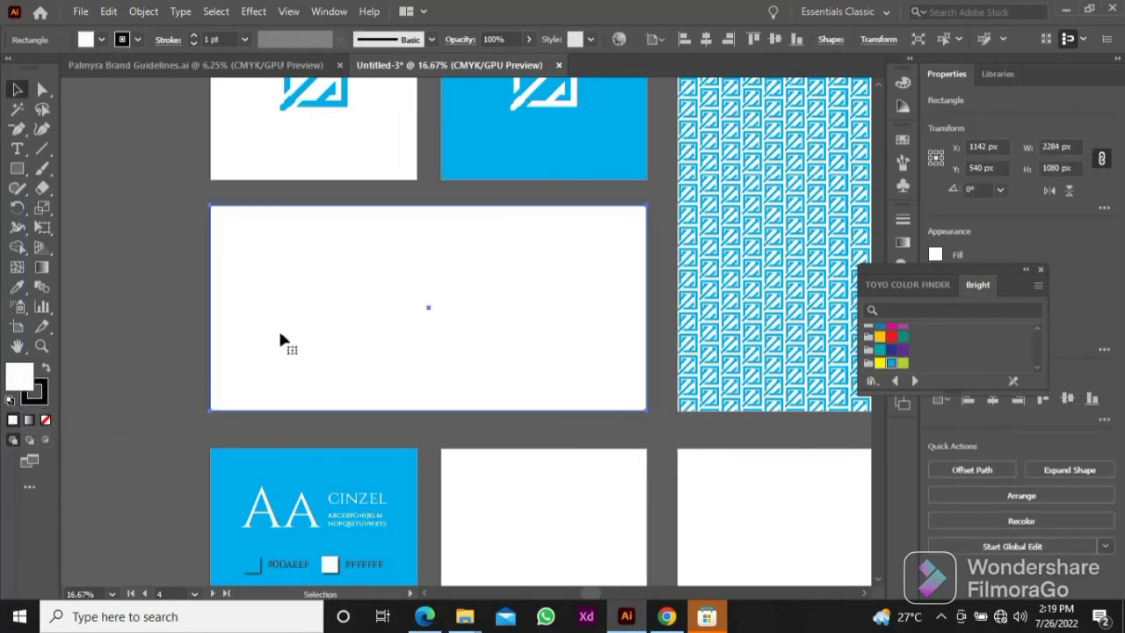
click(44, 419)
click(46, 367)
Step: Set the black rectangle's opacity to 70%
drag(501, 300, 525, 402)
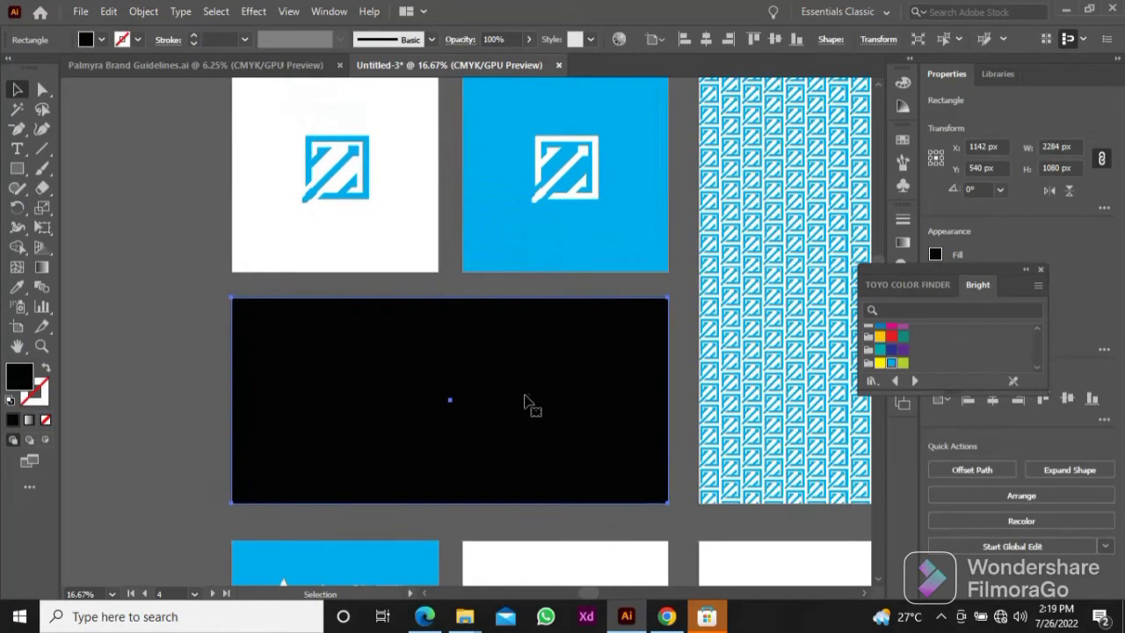
click(527, 40)
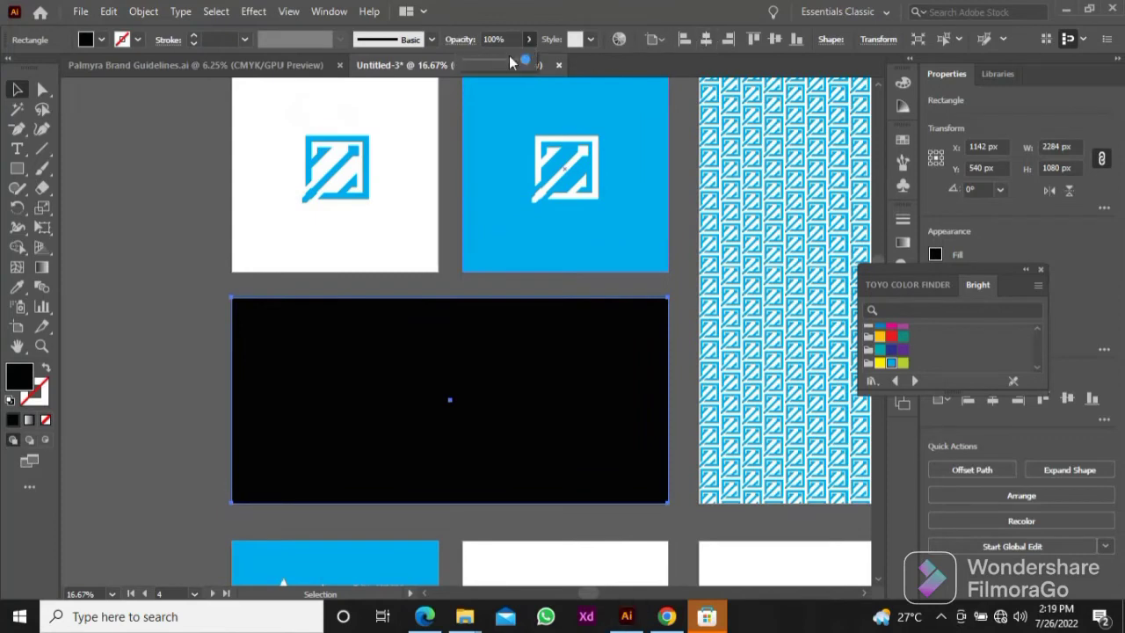
drag(522, 64, 469, 45)
key(Return)
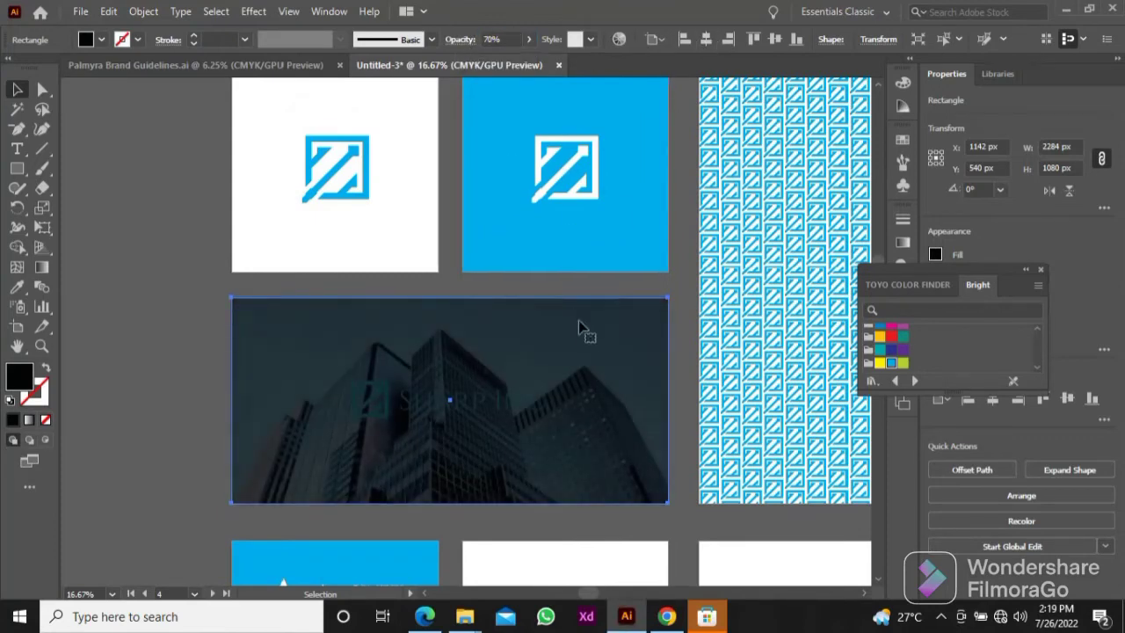
Step: Send the black overlay backward until it sits between the Sharp Inc. lockup and the skyscraper photo
right_click(585, 323)
mouse_move(668, 516)
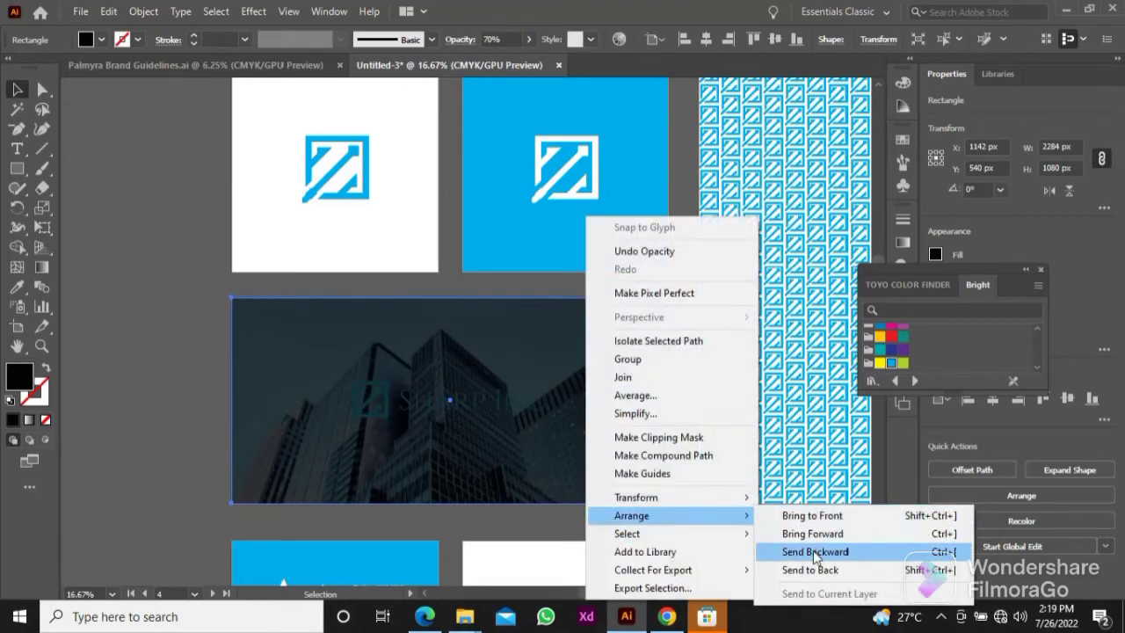
click(816, 551)
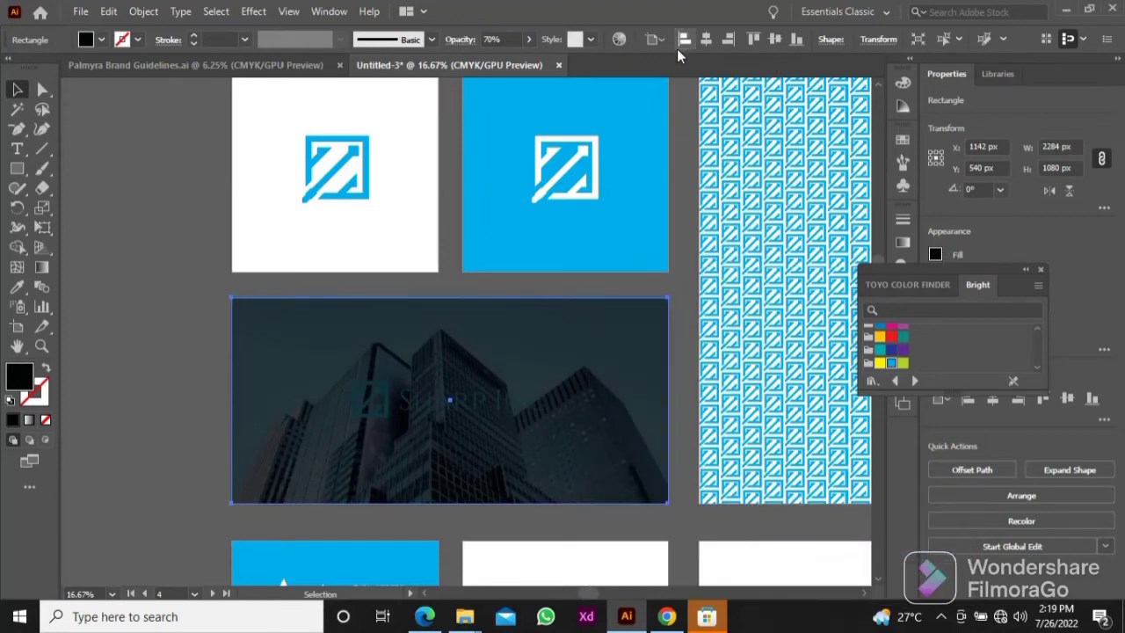
click(195, 215)
click(603, 419)
key(ctrl+[)
click(138, 363)
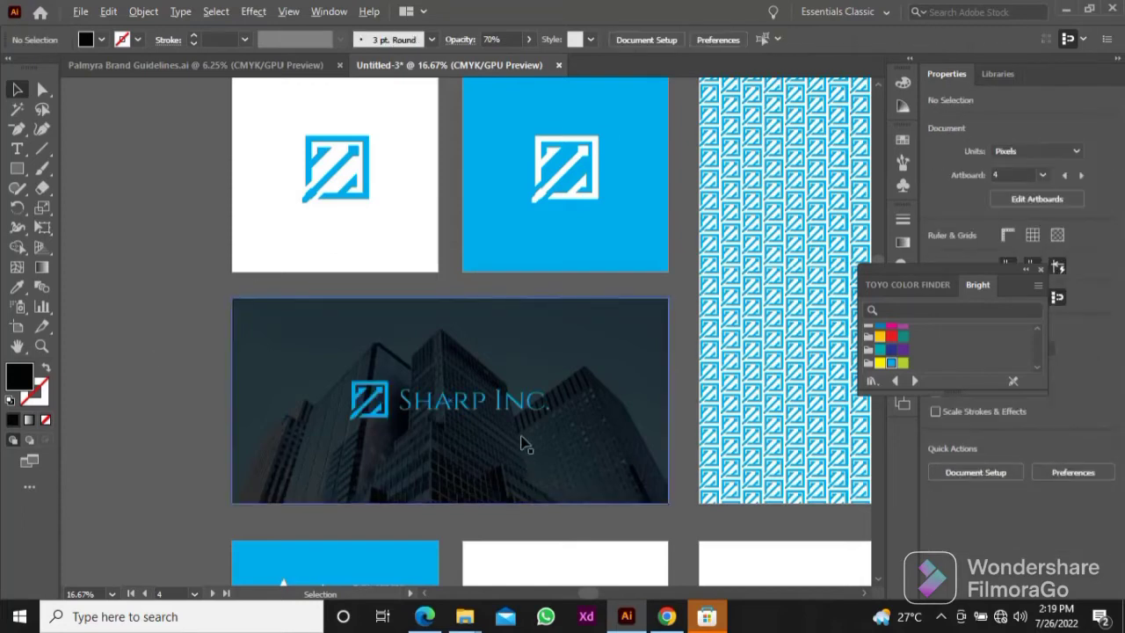
Step: Set the black overlay's opacity to 80% and check the darkened lockup artboard
scroll(522, 437, up, 2)
scroll(505, 434, down, 2)
drag(525, 455, 589, 479)
scroll(558, 457, up, 1)
click(556, 454)
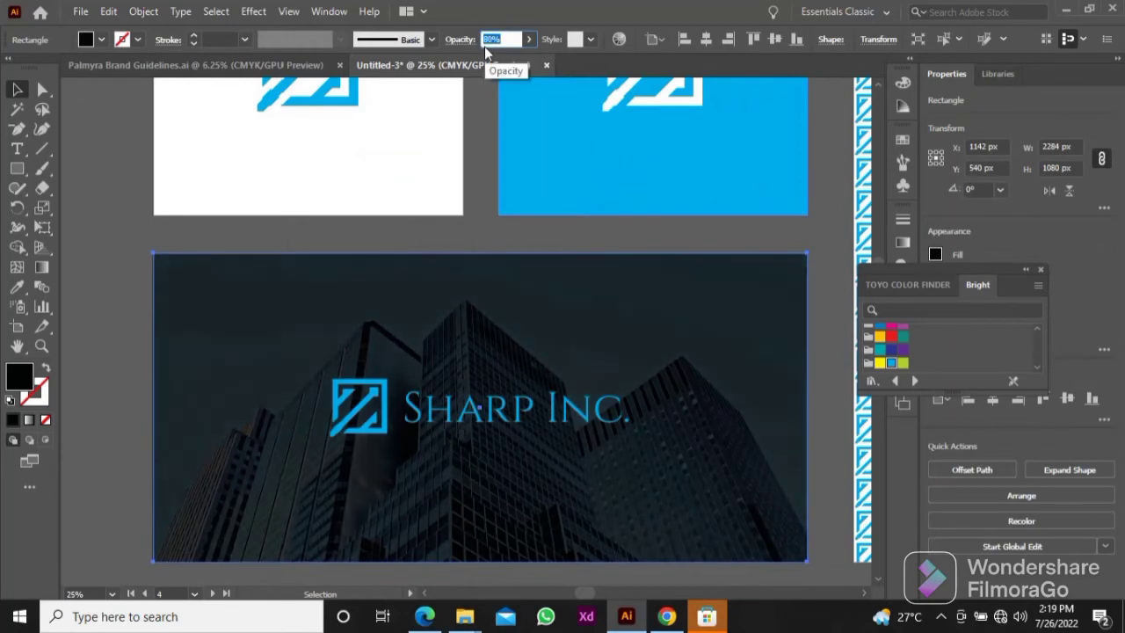
text(80)
click(132, 261)
scroll(138, 265, down, 2)
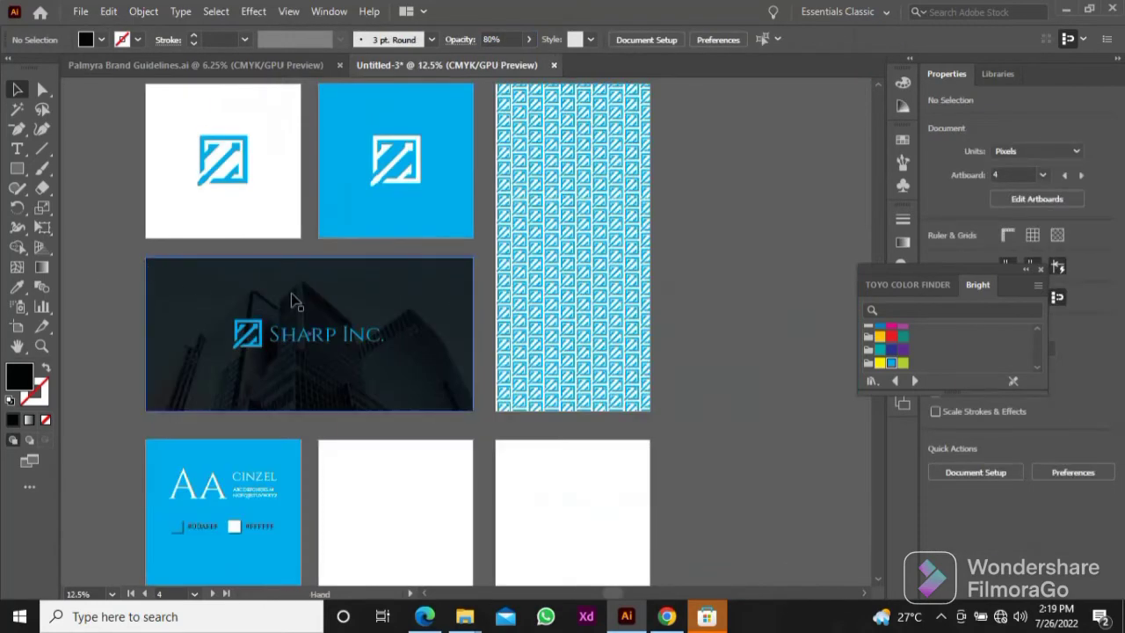
Step: Set the black overlay's opacity to 75% and check the Sharp Inc. lockup against the skyscraper photo
drag(292, 296, 460, 352)
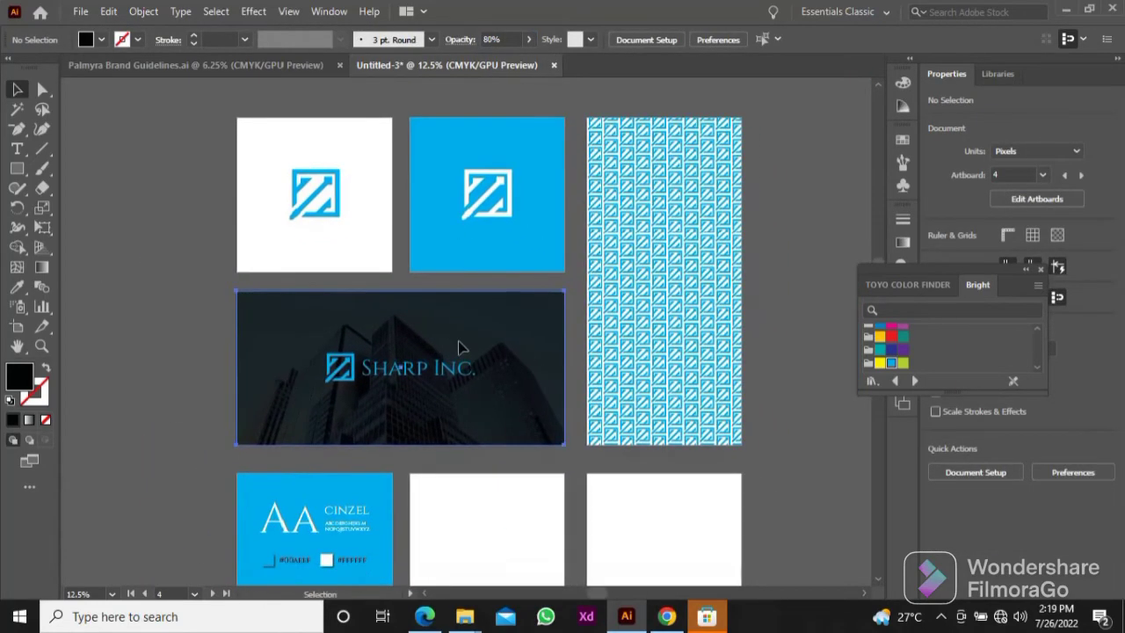
click(460, 352)
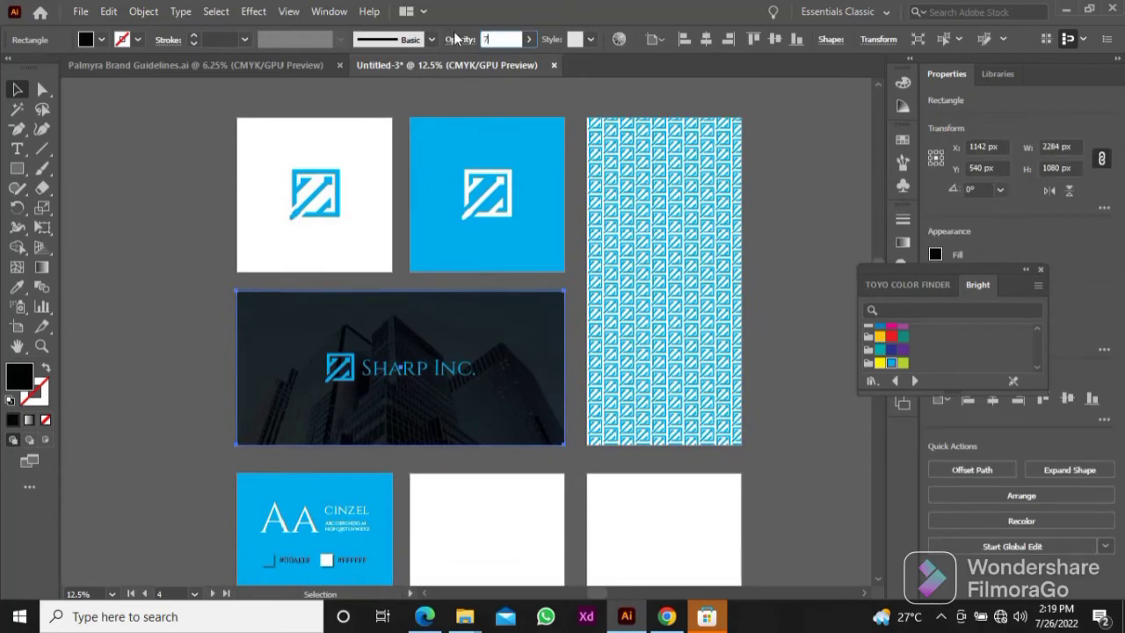
click(211, 245)
drag(216, 279, 198, 213)
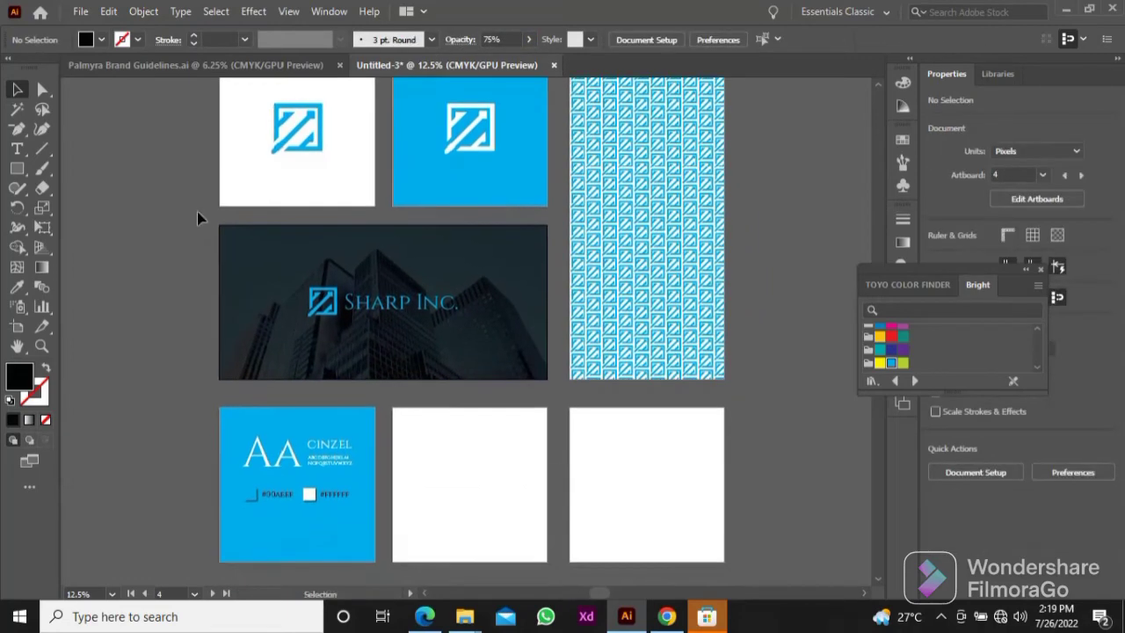
click(333, 302)
shift+click(369, 304)
drag(369, 308, 375, 305)
click(194, 322)
drag(194, 322, 181, 327)
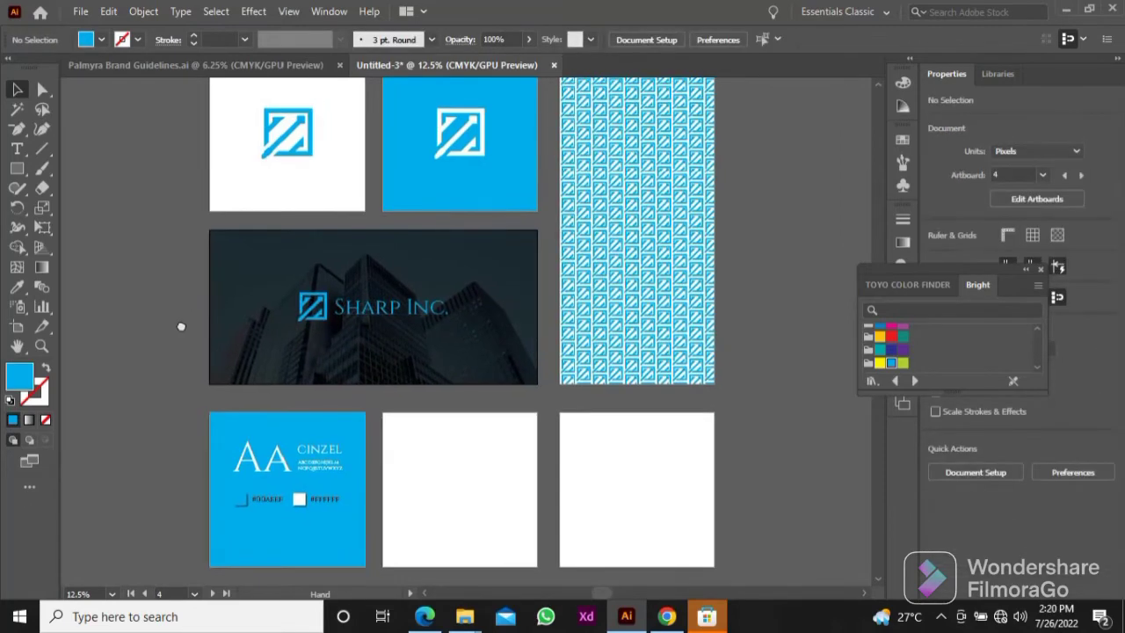
Step: Copy the white logo mark, scale it proportionally to 700 px high, and place it over the typography artboard's lower-left corner
drag(201, 437, 205, 387)
drag(489, 107, 348, 510)
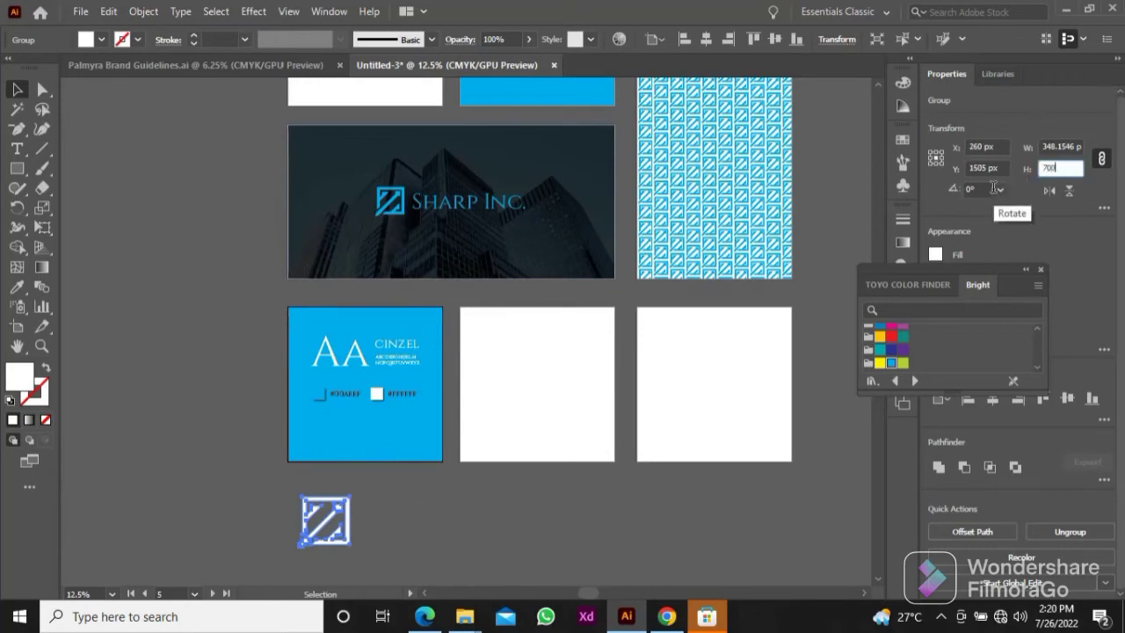
key(Return)
drag(369, 526, 378, 439)
key(ctrl+equal)
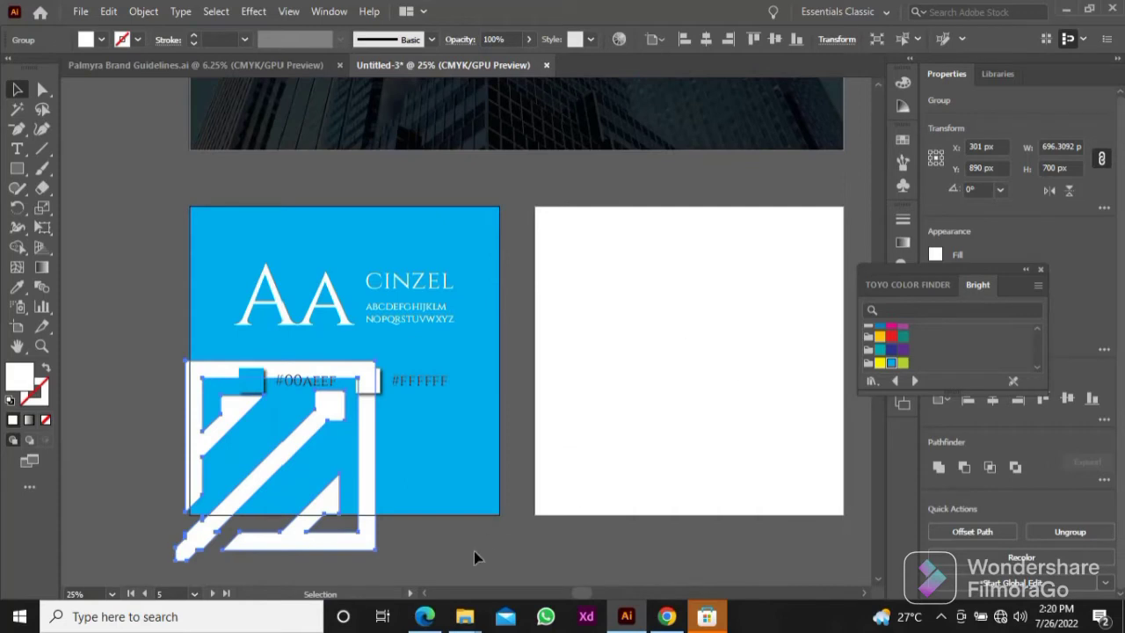
Step: Set the enlarged white logo mark's opacity to 50%
click(528, 39)
drag(515, 63, 477, 66)
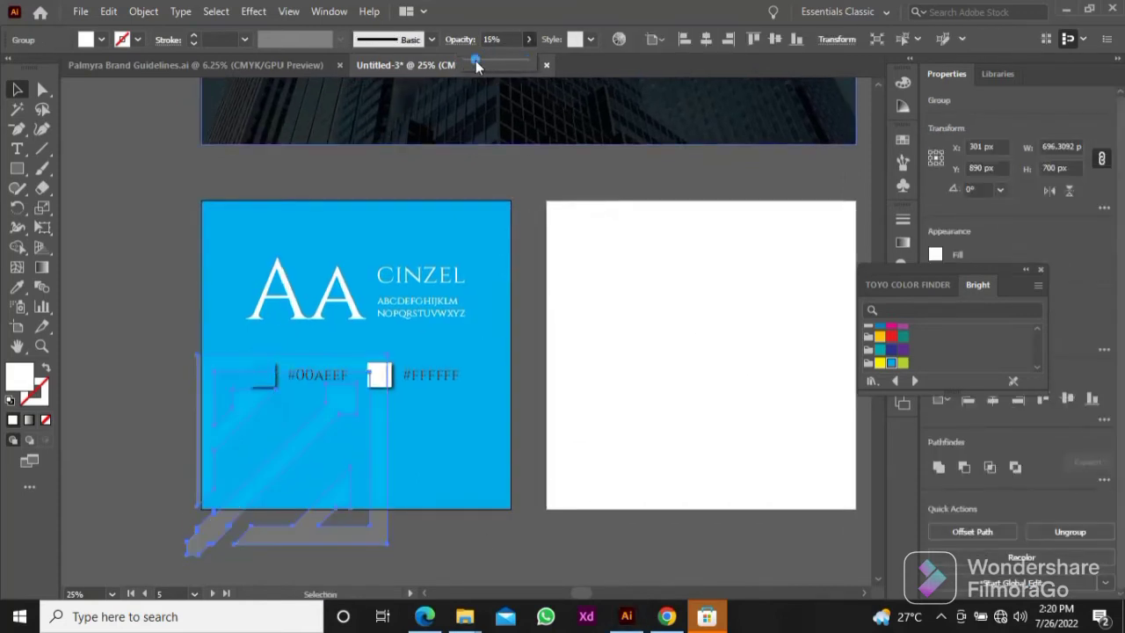
click(202, 226)
click(244, 372)
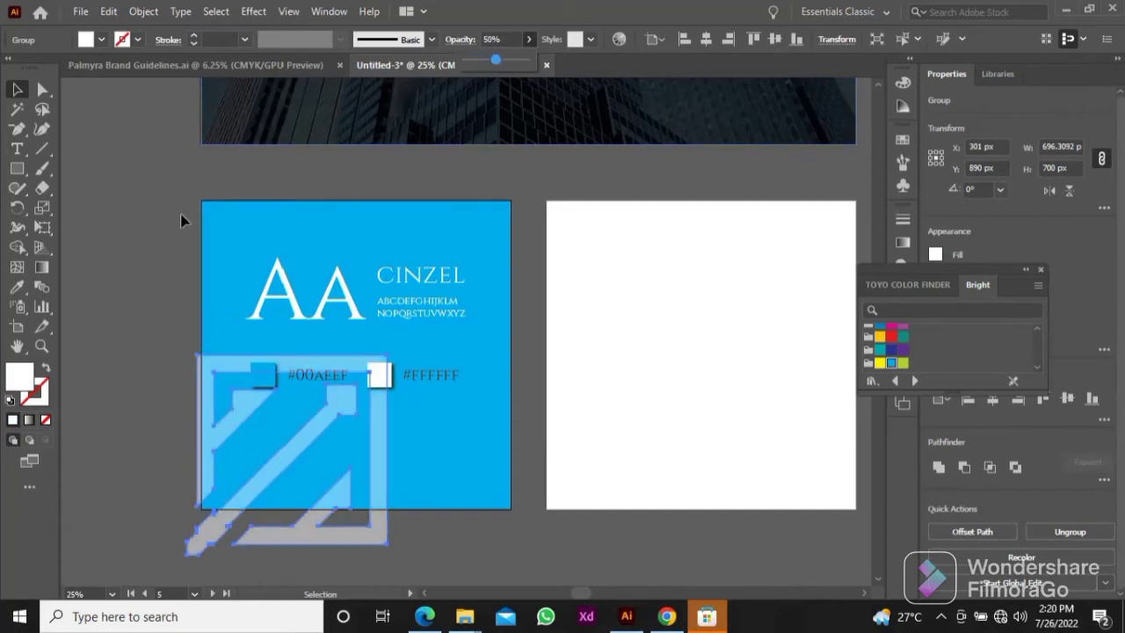
click(181, 235)
scroll(181, 232, down, 2)
drag(179, 225, 202, 281)
scroll(283, 319, up, 2)
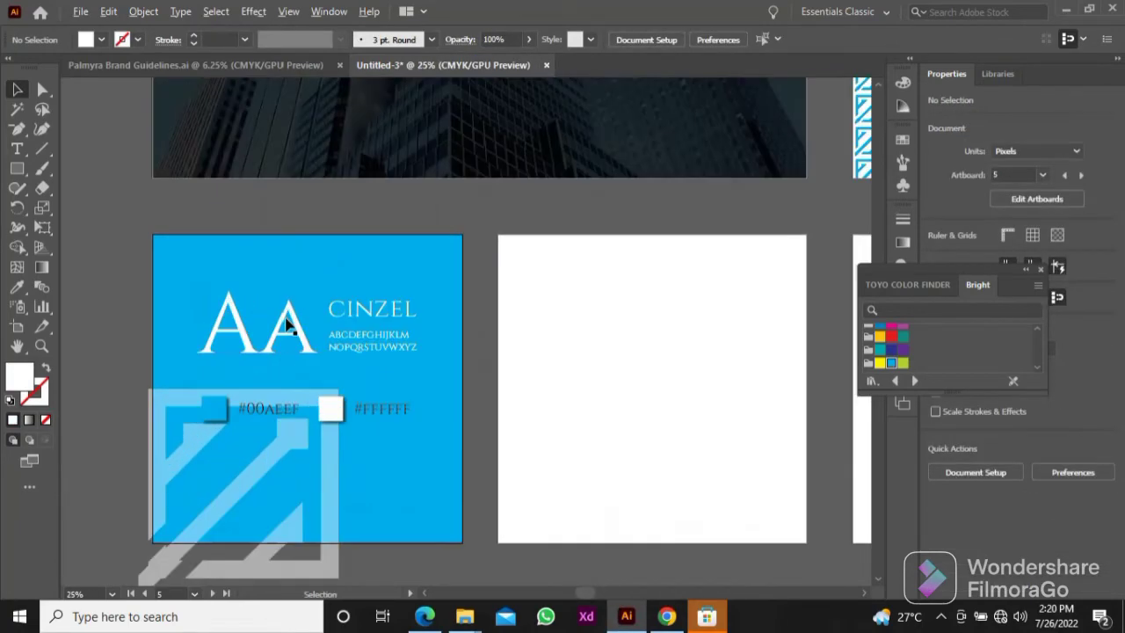
Step: Draw a rectangle over the typography artboard and use it to clip the oversized logo mark to the artboard's edges
drag(269, 316, 290, 278)
click(17, 168)
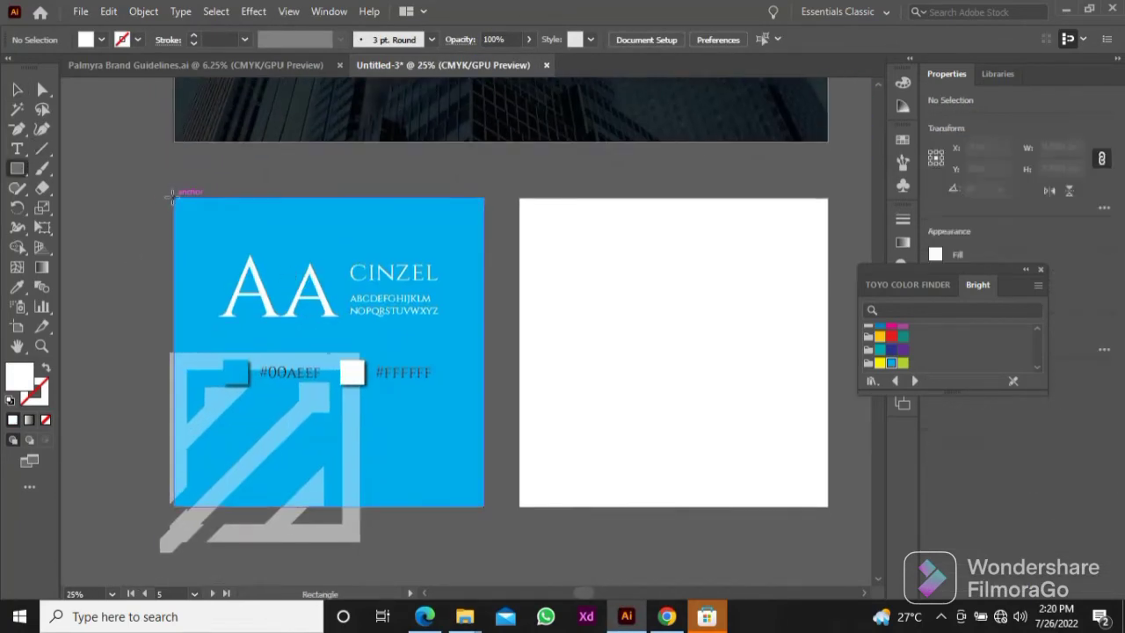
drag(173, 196, 466, 529)
key(v)
right_click(381, 300)
click(444, 444)
click(143, 266)
scroll(143, 266, down, 2)
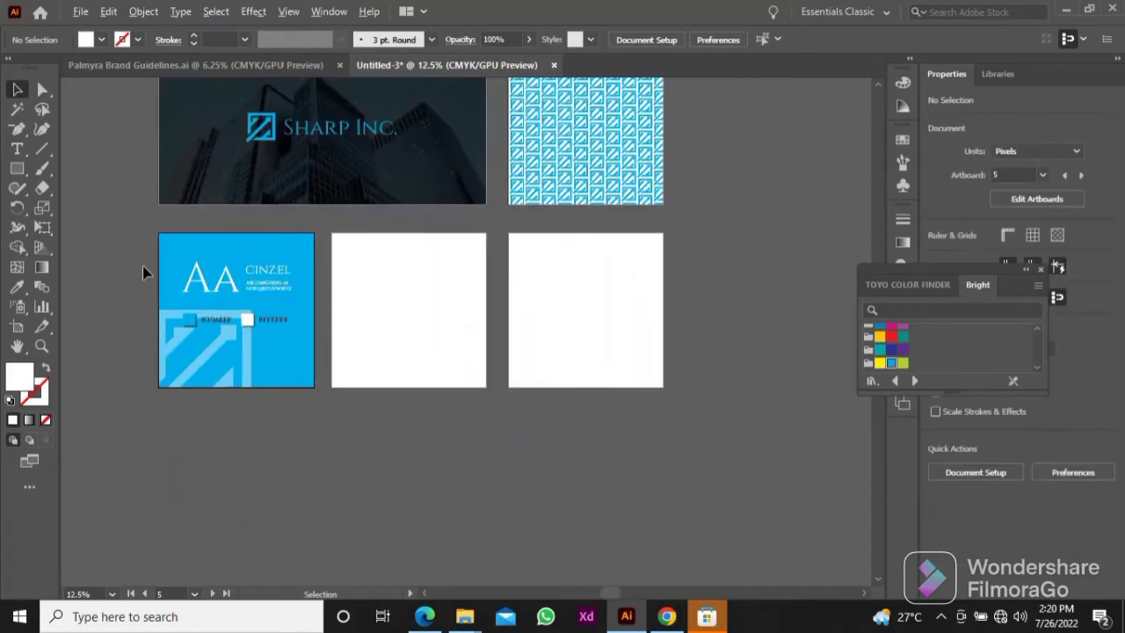
Step: Review the overall artboard layout and the area around the blue logo pattern
drag(184, 249, 214, 445)
drag(410, 296, 356, 165)
drag(405, 264, 417, 411)
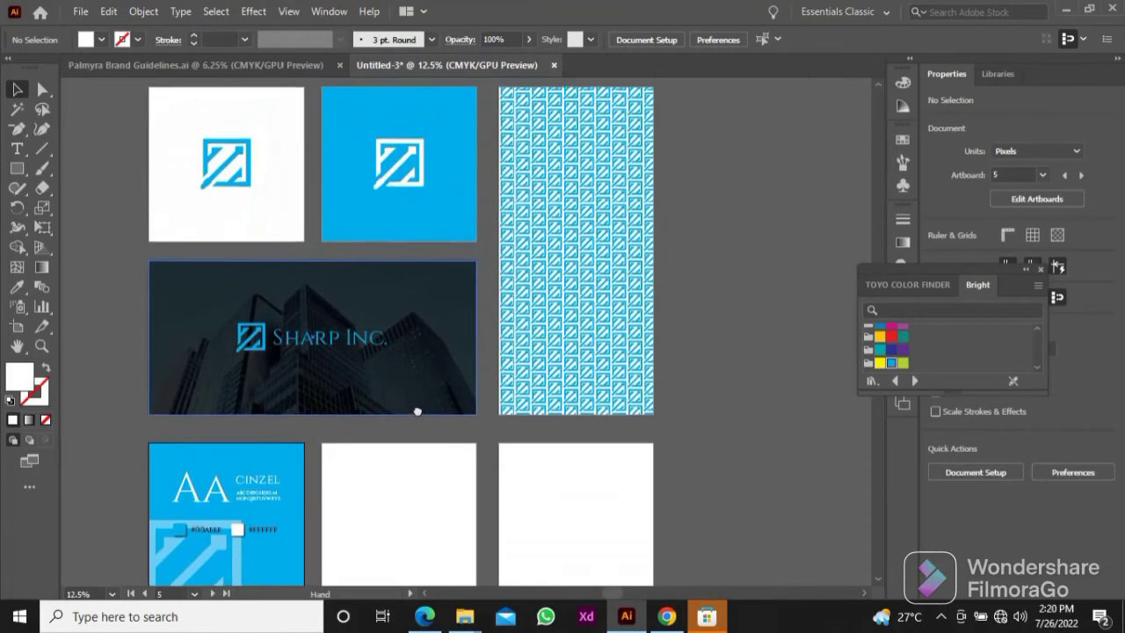
drag(584, 245, 467, 273)
scroll(466, 249, up, 1)
scroll(467, 249, down, 2)
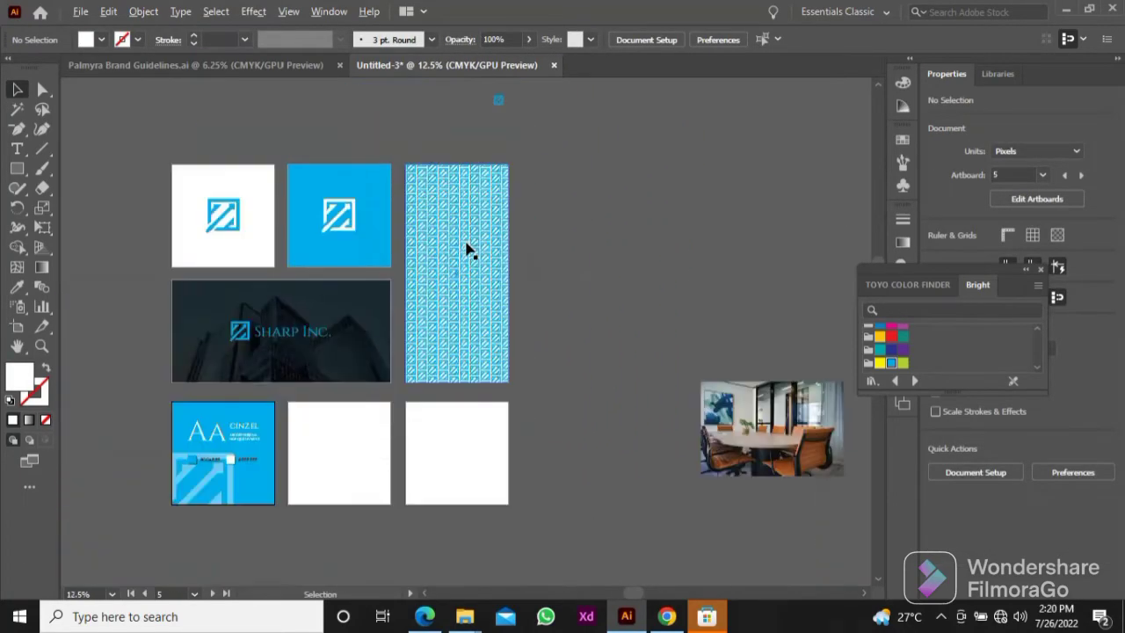
scroll(489, 258, up, 1)
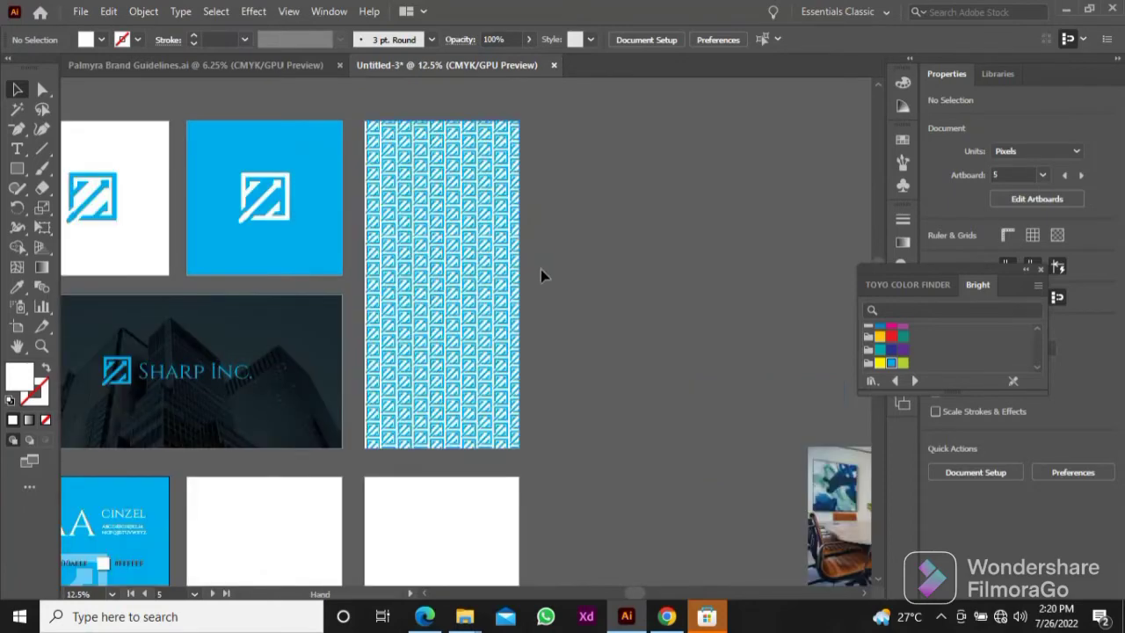
drag(533, 279, 555, 287)
key(m)
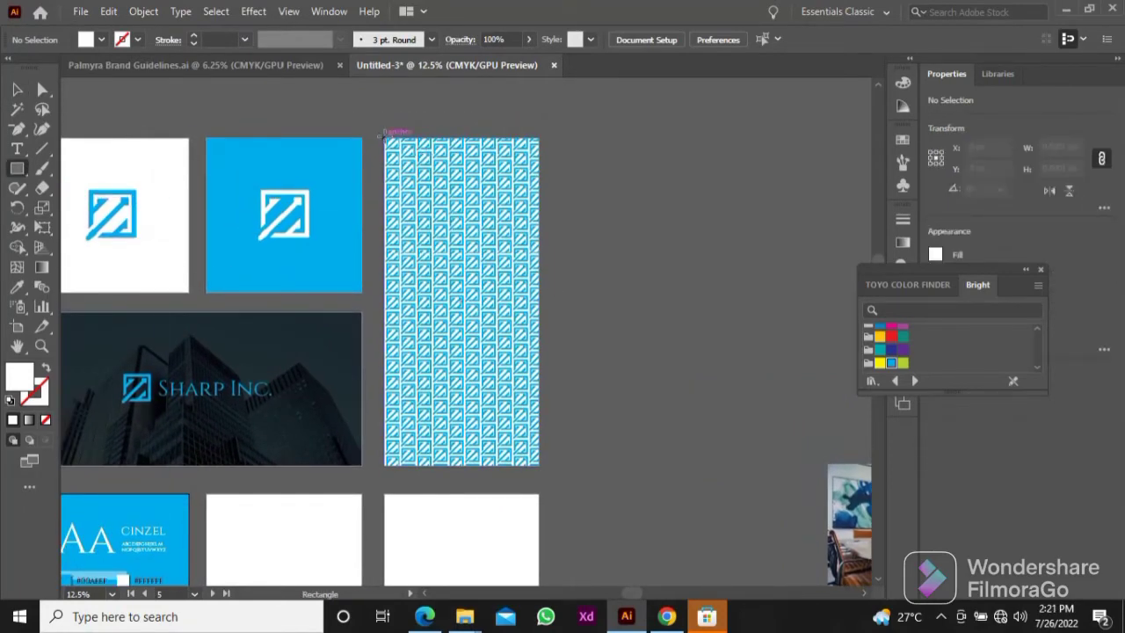
drag(392, 163, 307, 275)
key(v)
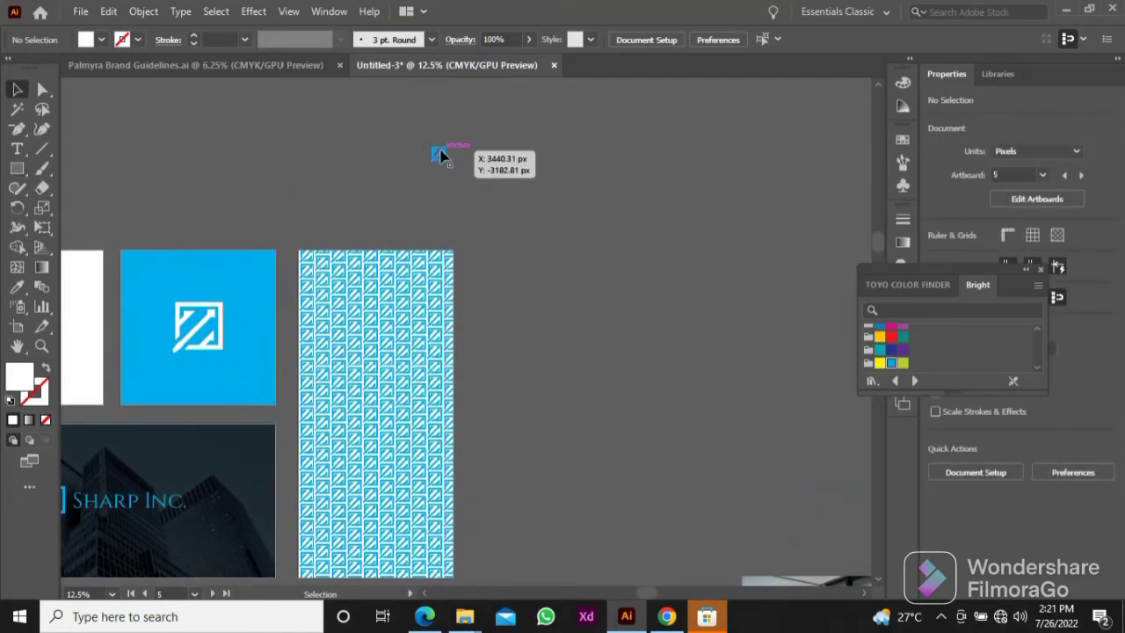
Step: Place the small blue logo tile beside the pattern artboard and set its fill to #FFFFFF
drag(440, 156, 564, 301)
scroll(563, 301, up, 5)
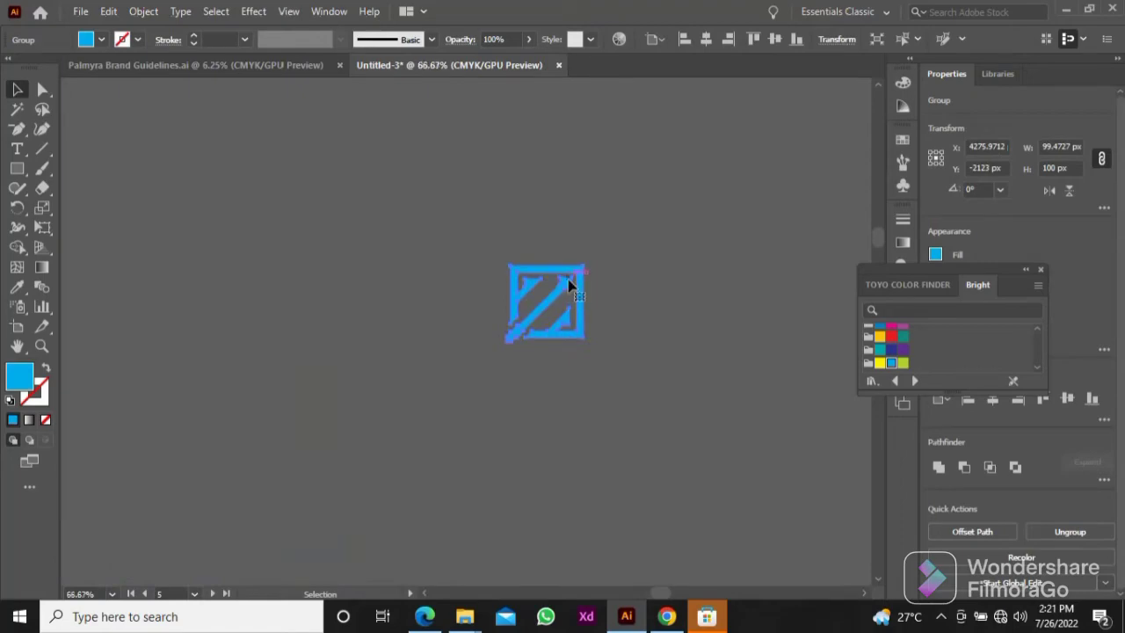
double_click(24, 382)
text(ffffff)
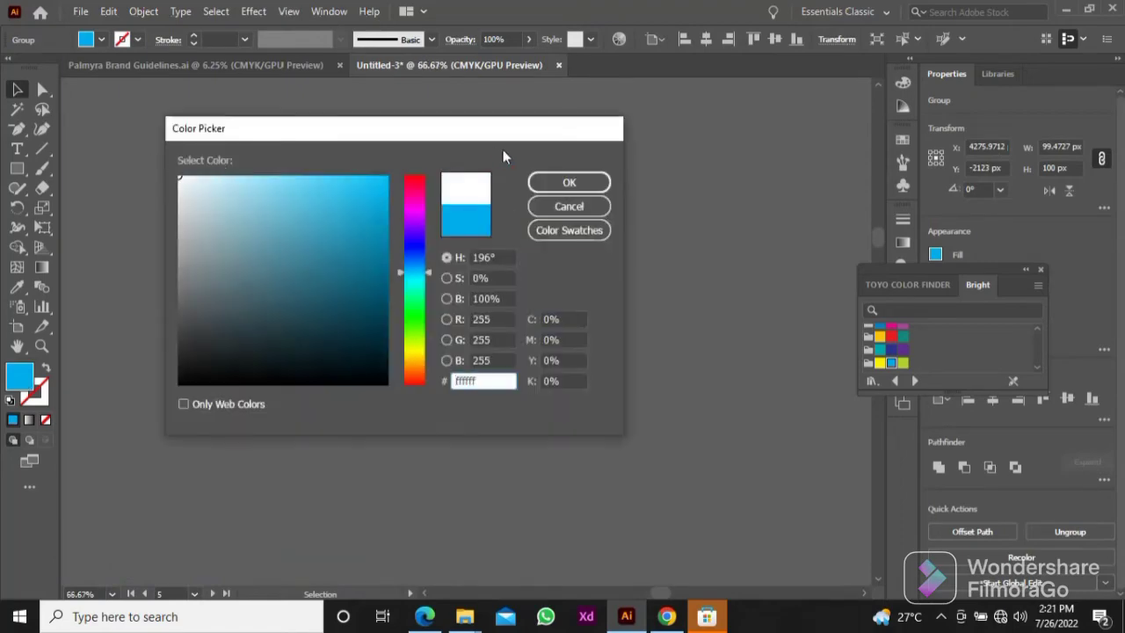
click(567, 182)
scroll(532, 274, down, 3)
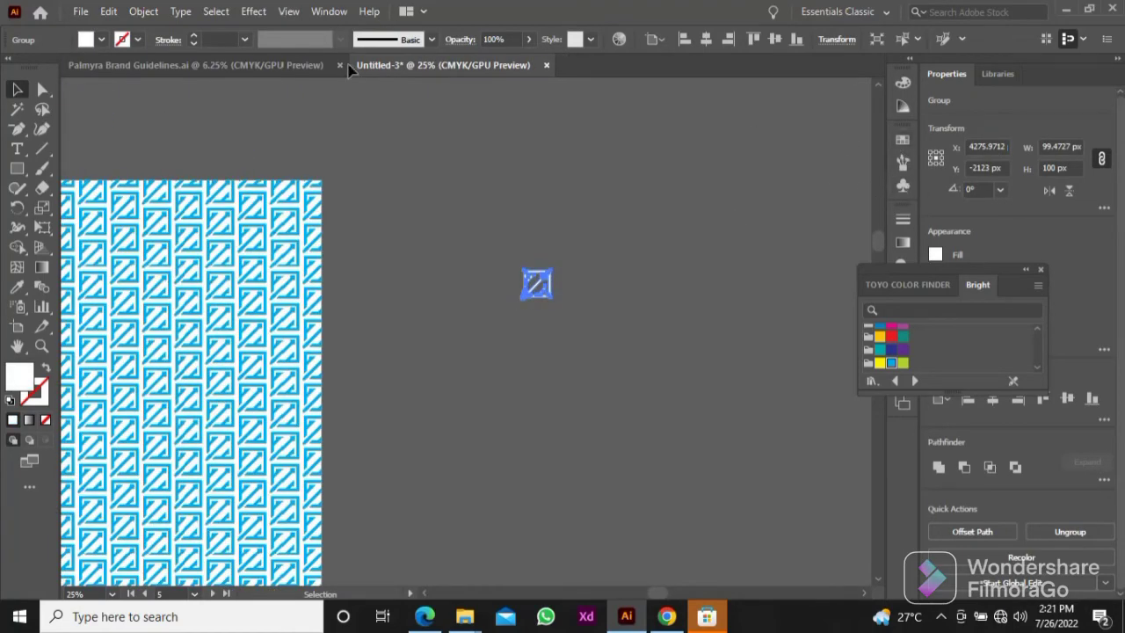
Step: Try making a Brick by Column pattern from the white logo tile
click(143, 11)
mouse_move(402, 434)
click(461, 434)
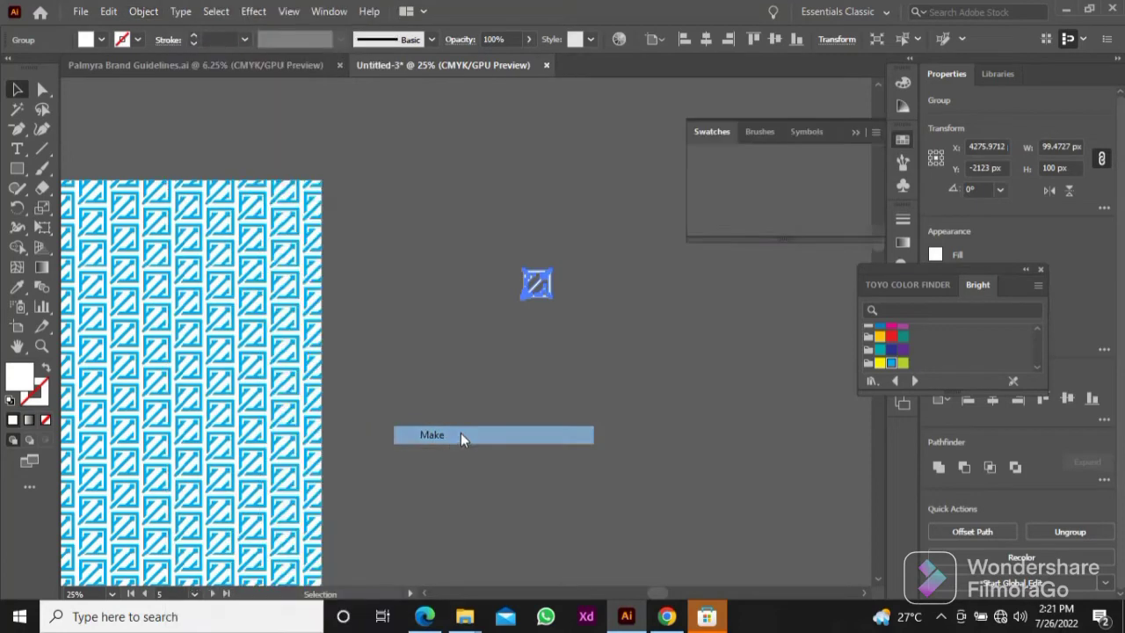
click(211, 227)
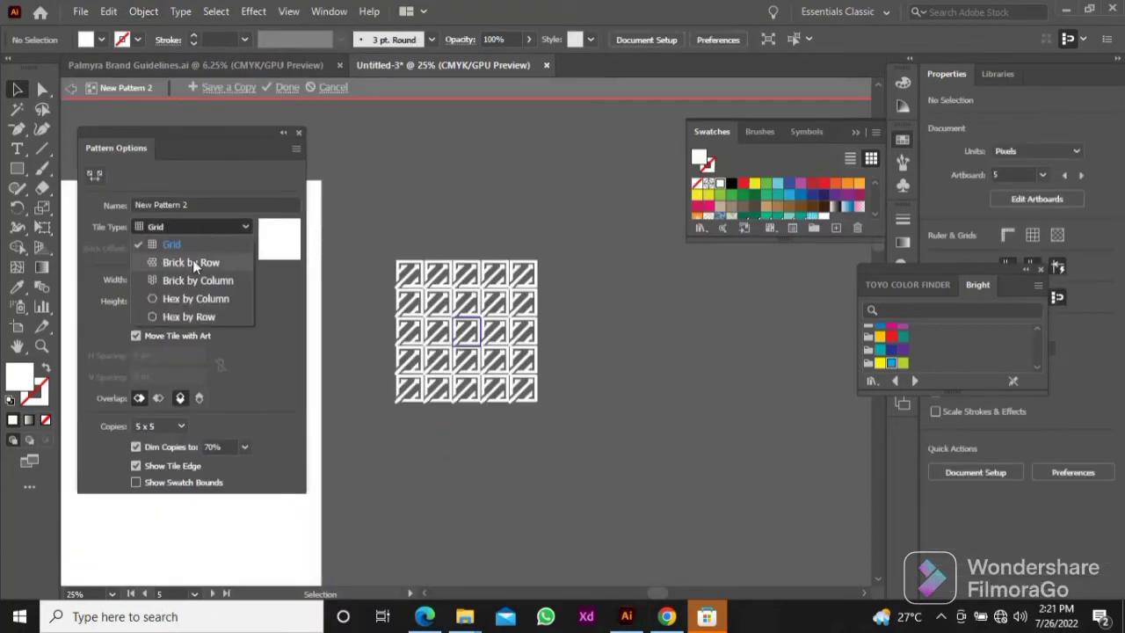
click(193, 280)
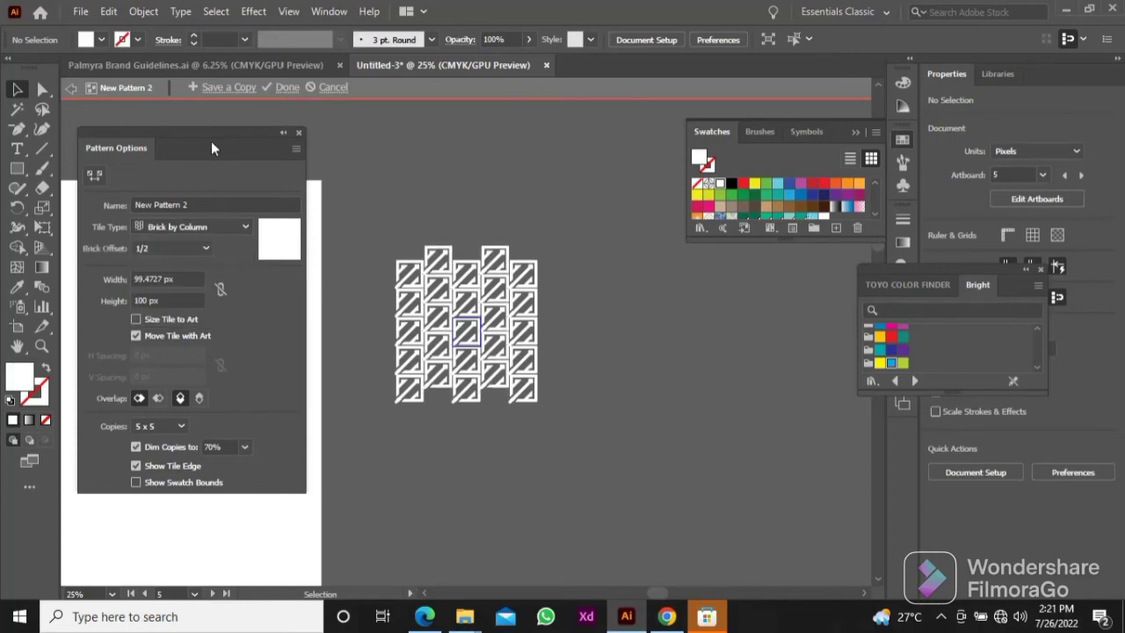
drag(316, 276, 400, 227)
click(288, 87)
scroll(469, 284, down, 1)
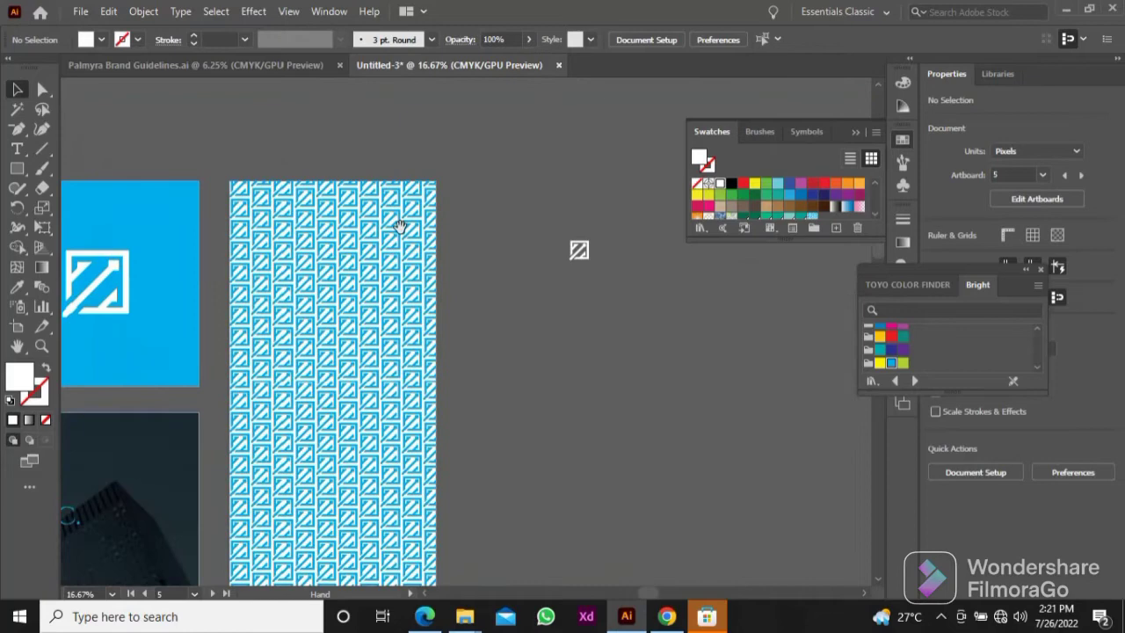
click(145, 11)
mouse_move(268, 440)
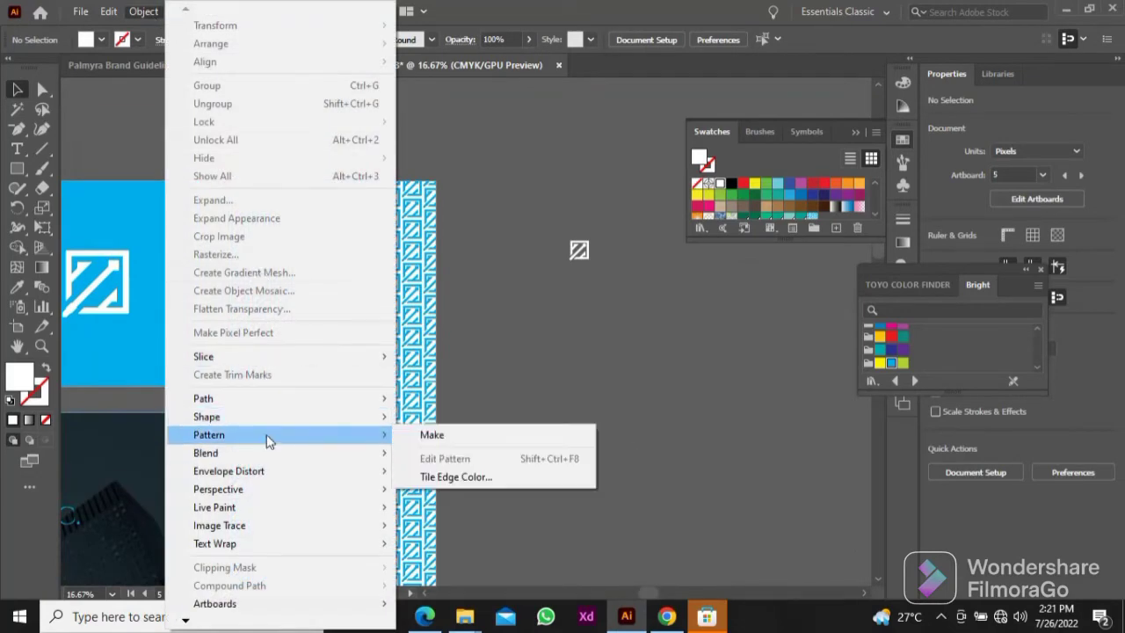
click(449, 434)
click(171, 227)
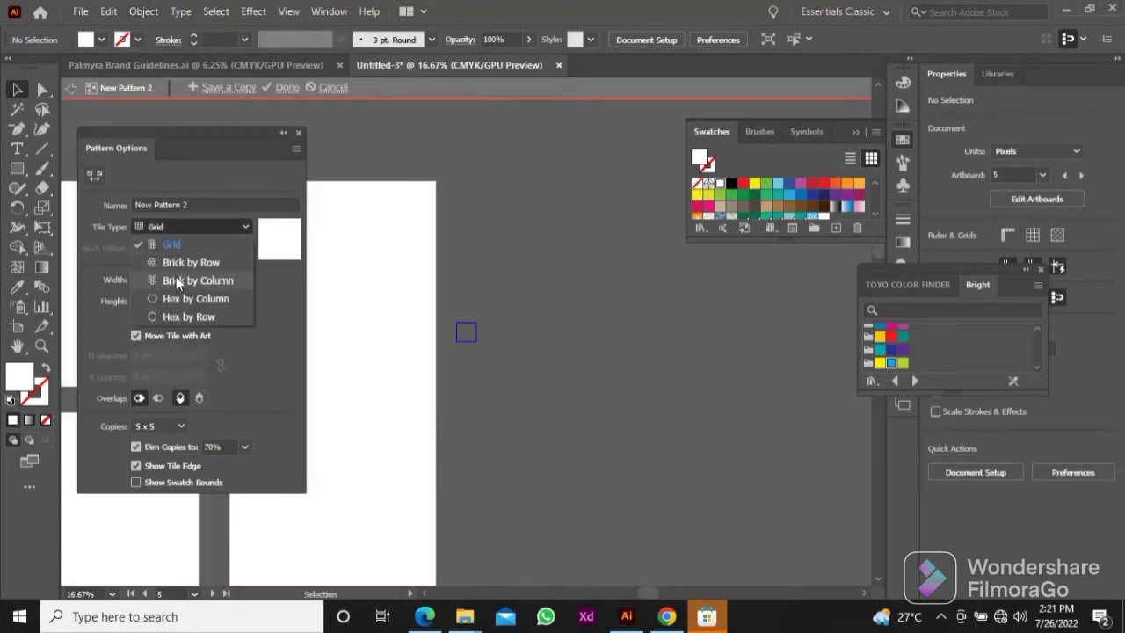
click(176, 280)
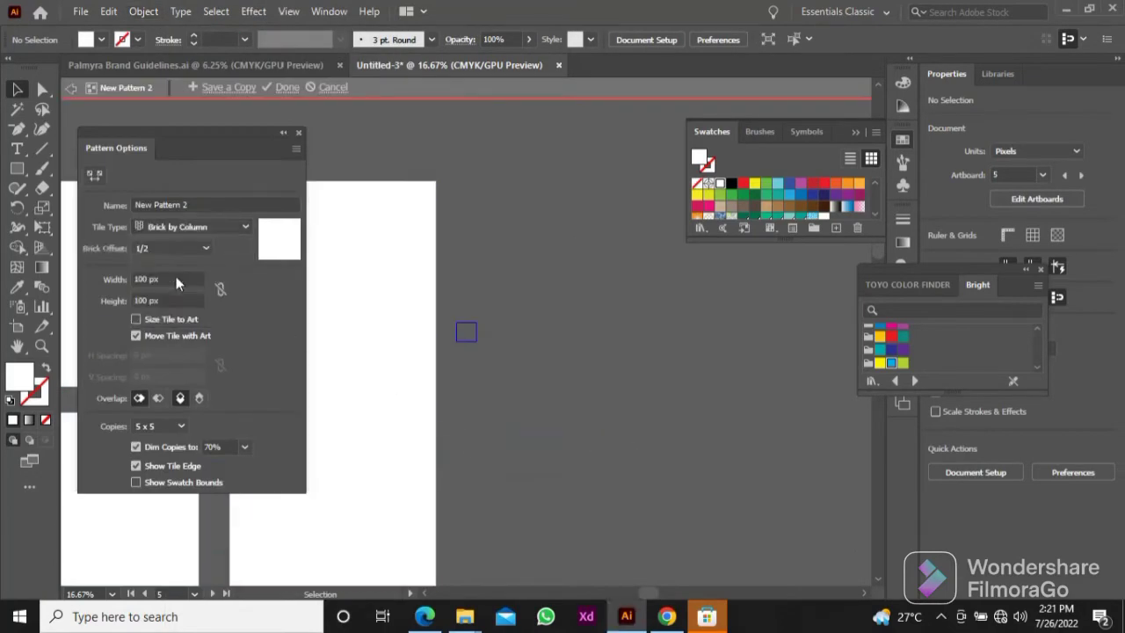
click(333, 87)
Step: Make a new pattern from the selected white logo tile with the Brick by Column tile type
click(143, 12)
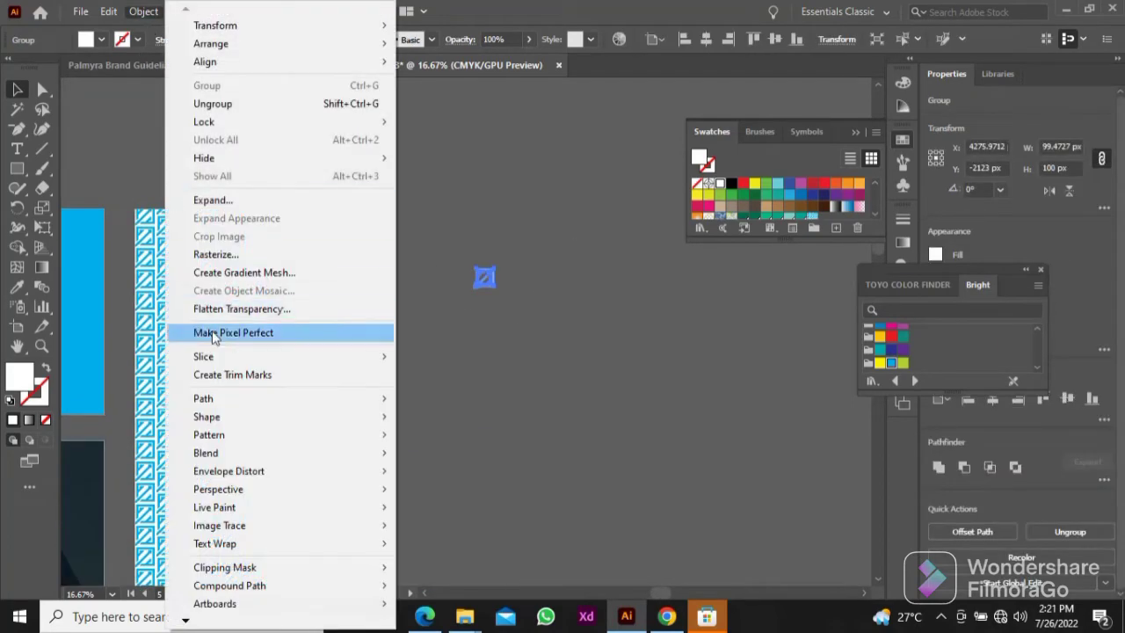
mouse_move(221, 432)
click(430, 433)
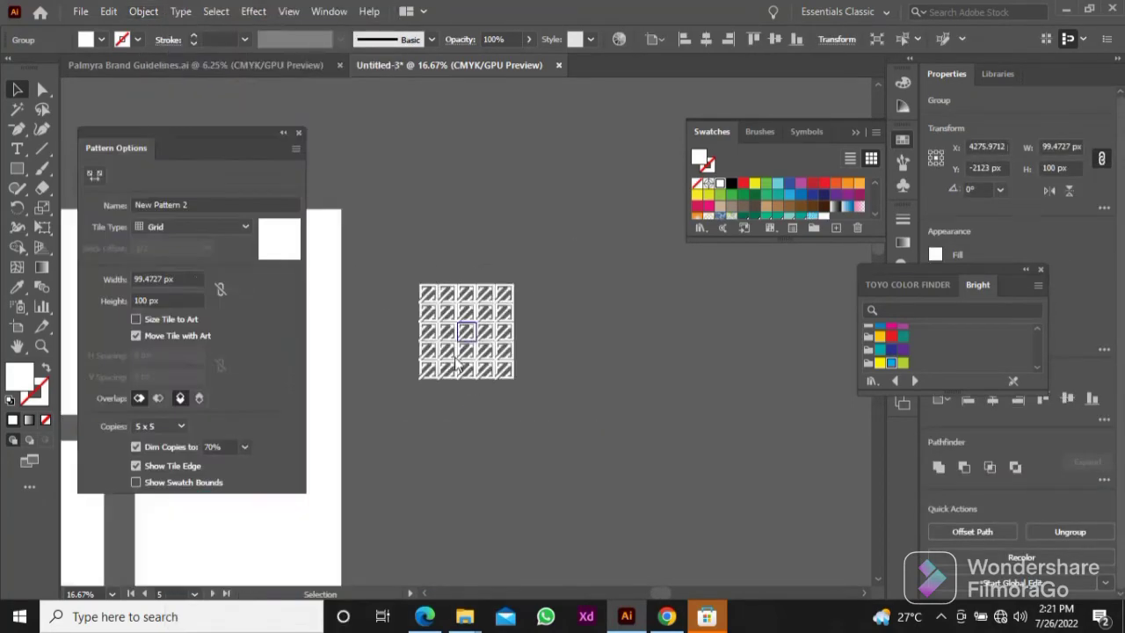
click(194, 227)
click(175, 272)
Step: Set the pattern tile to 112 × 112 px with 9 x 9 copies and save the pattern
click(145, 279)
text(1)
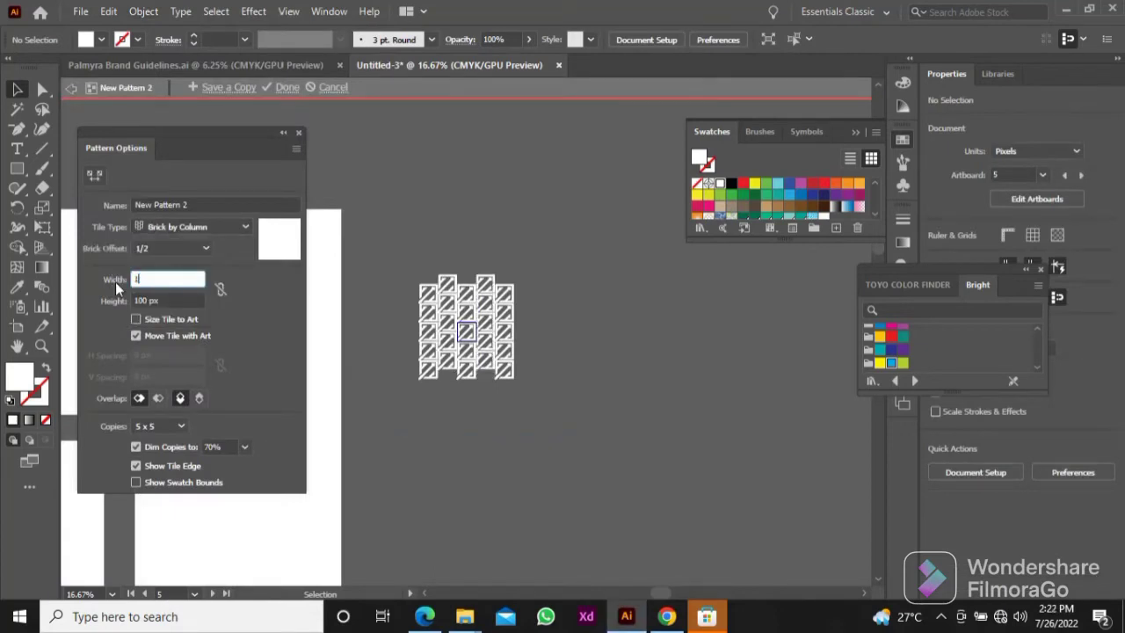
text(12)
key(Tab)
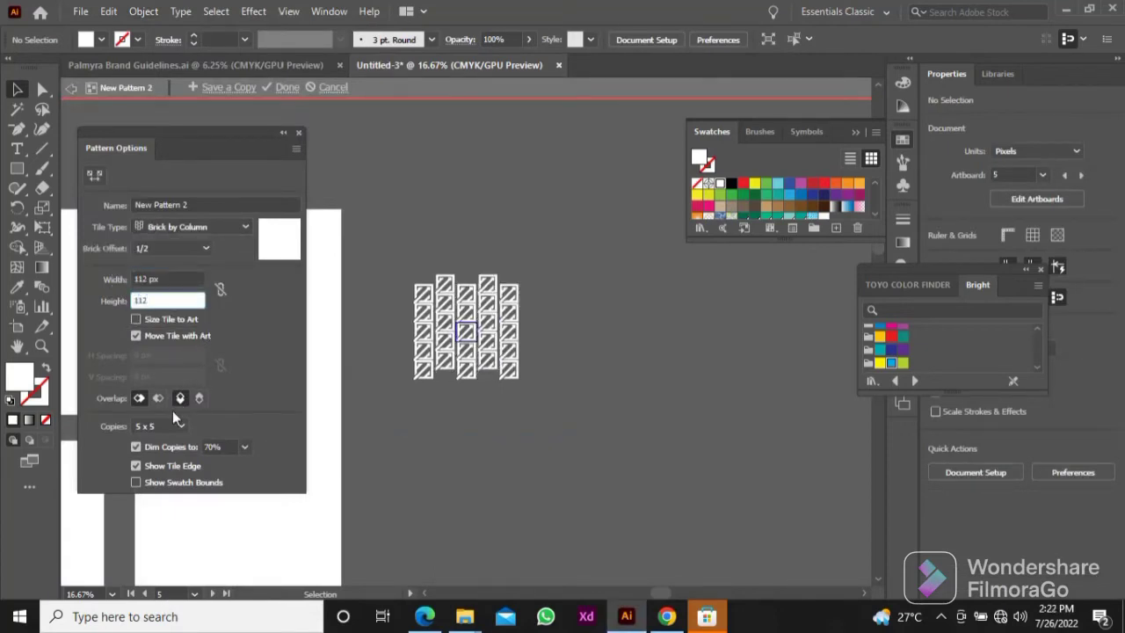
text(112)
click(176, 424)
click(171, 268)
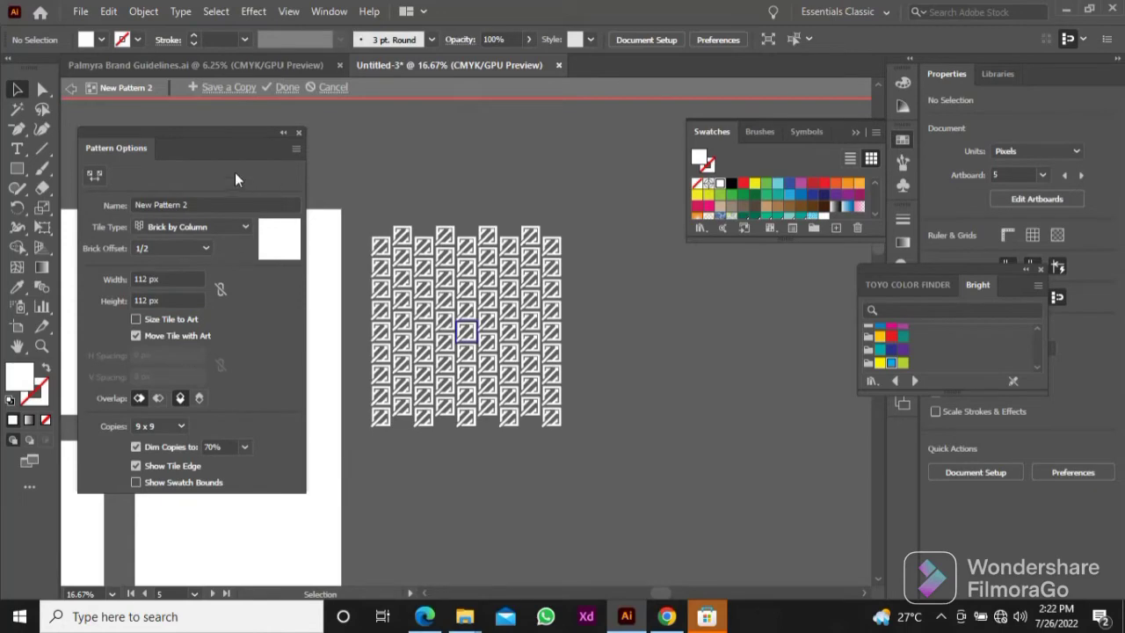
click(286, 88)
Step: Draw a white 1080 × 1146 px rectangle over the lower half of the pattern artboard
drag(404, 206, 492, 92)
click(17, 168)
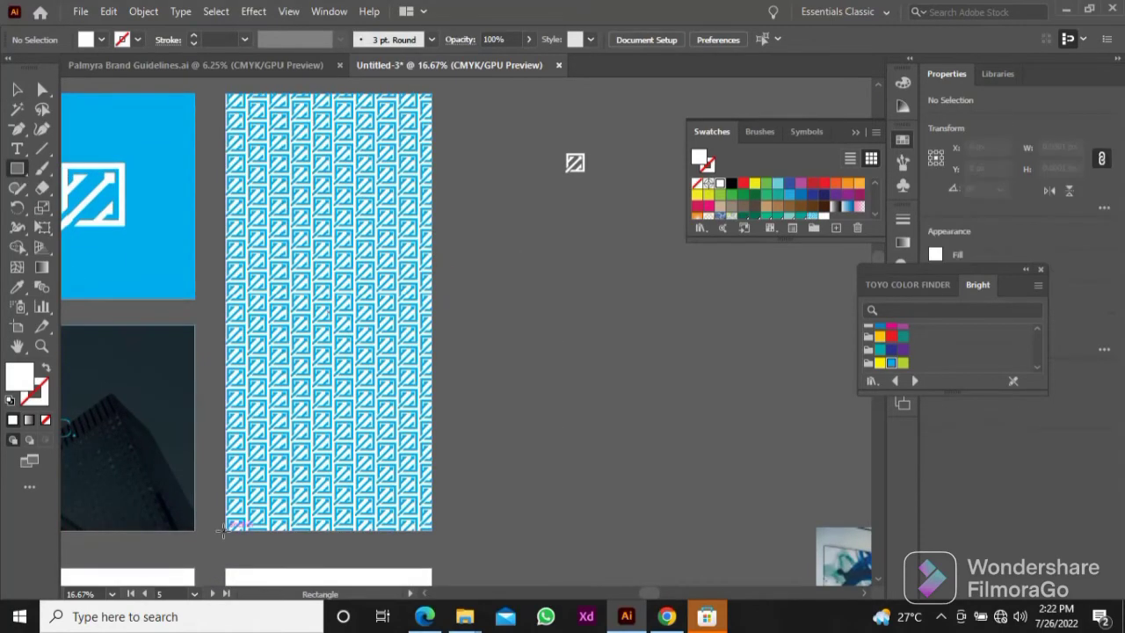
drag(225, 525, 433, 310)
key(v)
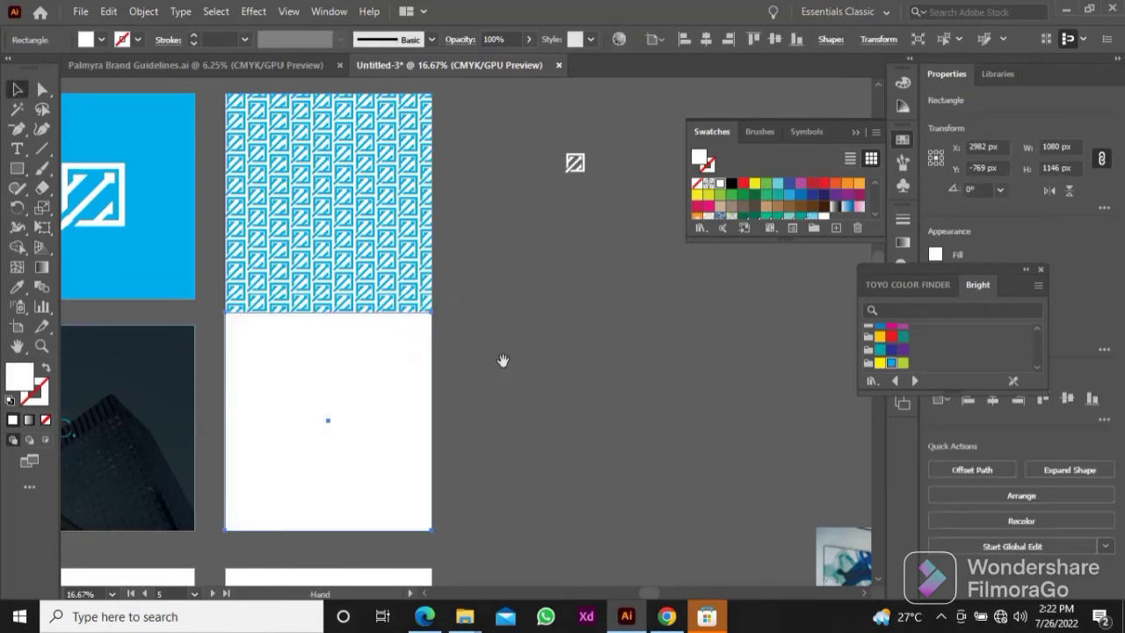
Step: Duplicate the white rectangle horizontally onto the empty canvas beside the pattern artboard
drag(503, 360, 548, 340)
click(538, 343)
click(402, 365)
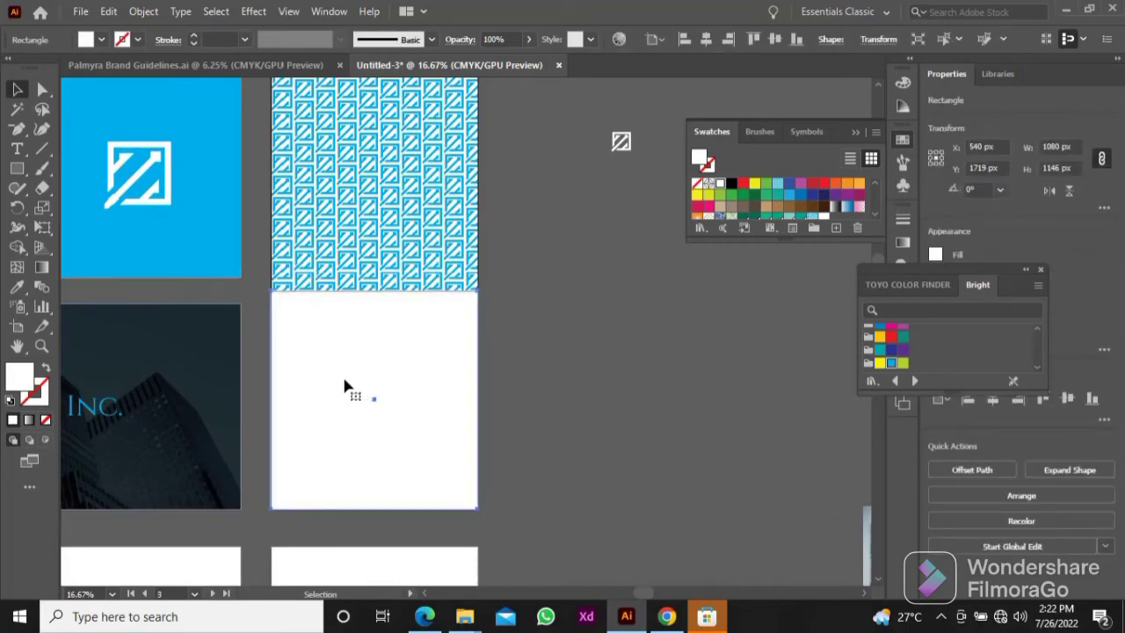
drag(323, 386, 615, 378)
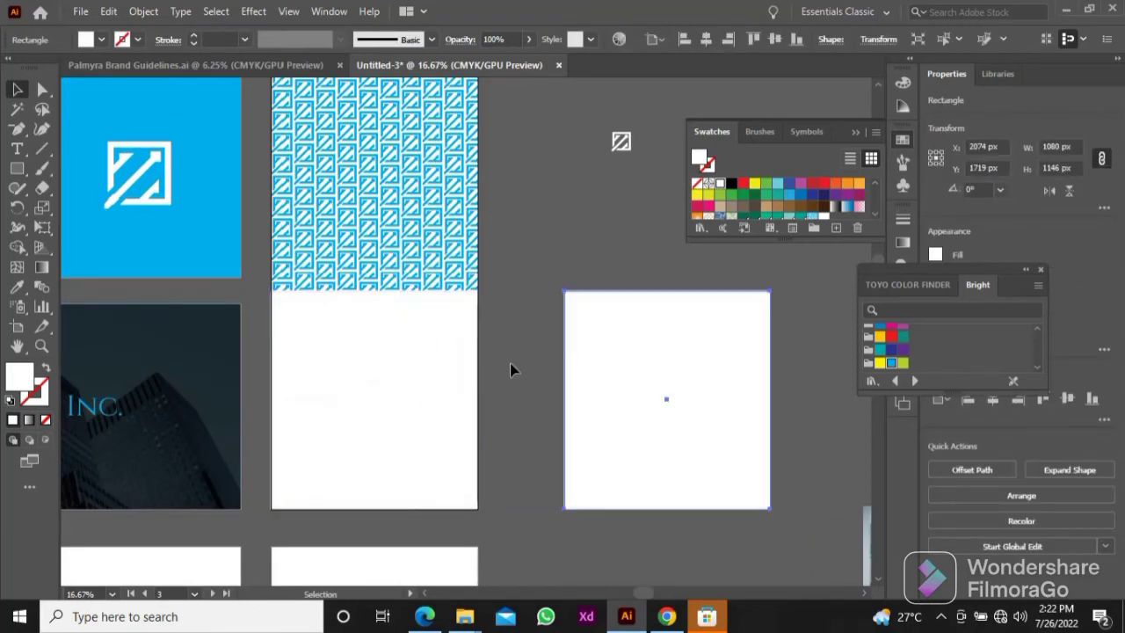
Step: Fill the white rectangle on the lower half of the pattern artboard with blue sampled from the blue logo artboard
click(510, 365)
click(409, 365)
key(i)
click(216, 221)
key(v)
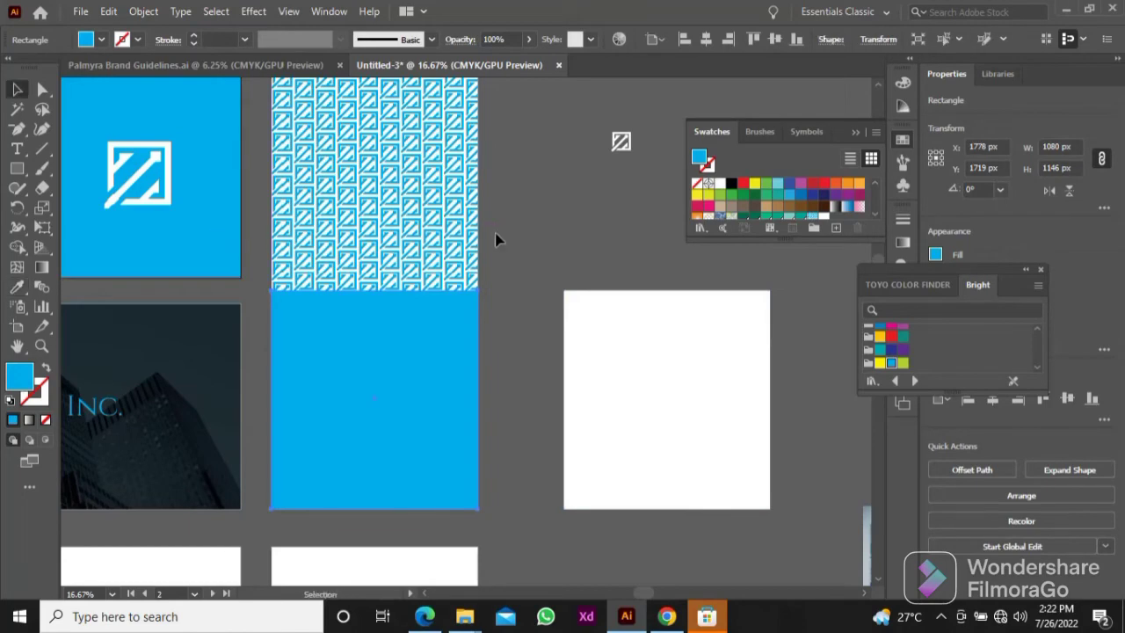
Step: Fill the duplicate white rectangle beside the pattern artboard with the white logo pattern swatch
click(505, 324)
click(594, 352)
scroll(822, 195, down, 2)
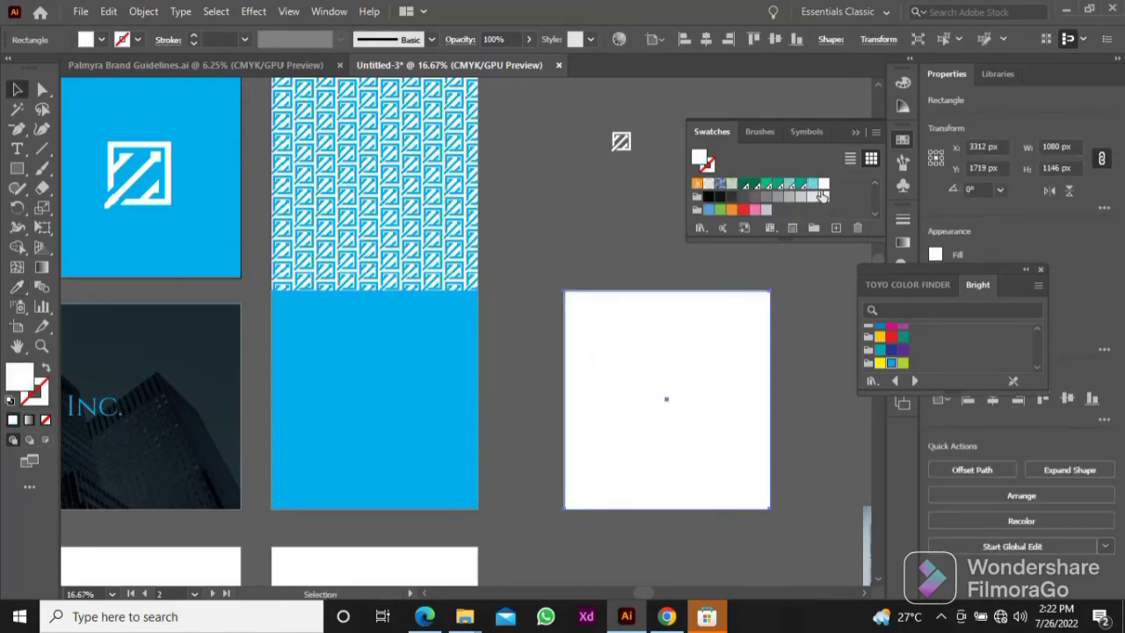
click(823, 185)
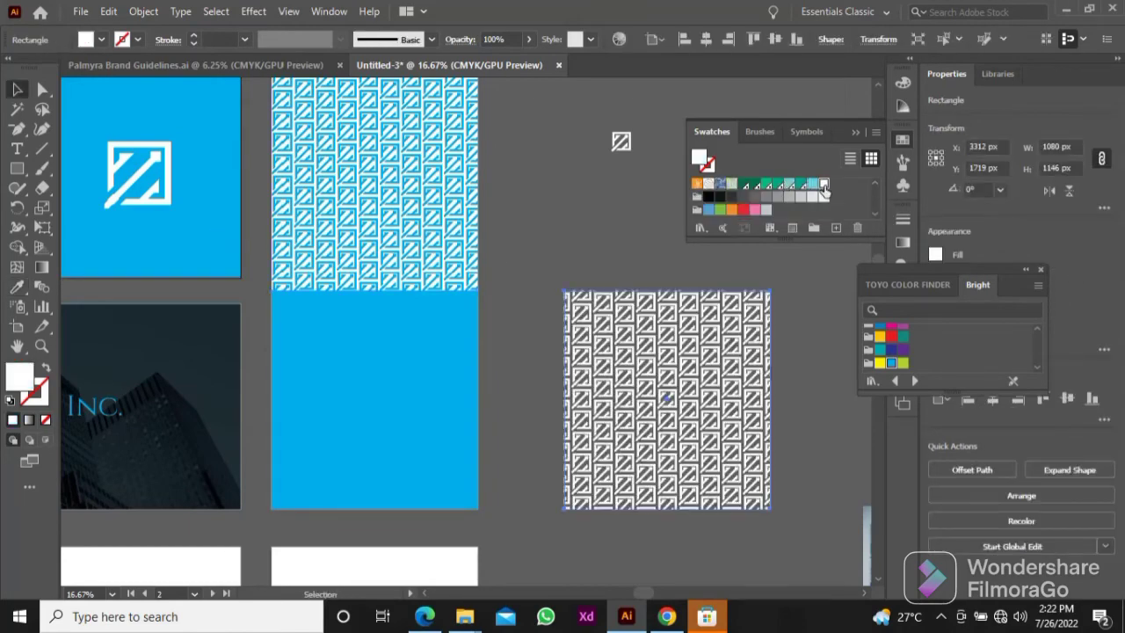
click(796, 418)
Step: Try to place the white-patterned rectangle over the blue rectangle on the pattern artboard
drag(669, 397, 444, 398)
drag(569, 359, 556, 327)
key(ctrl+z)
Step: Change the fill of the rectangle on the lower half of the pattern artboard to black
click(421, 374)
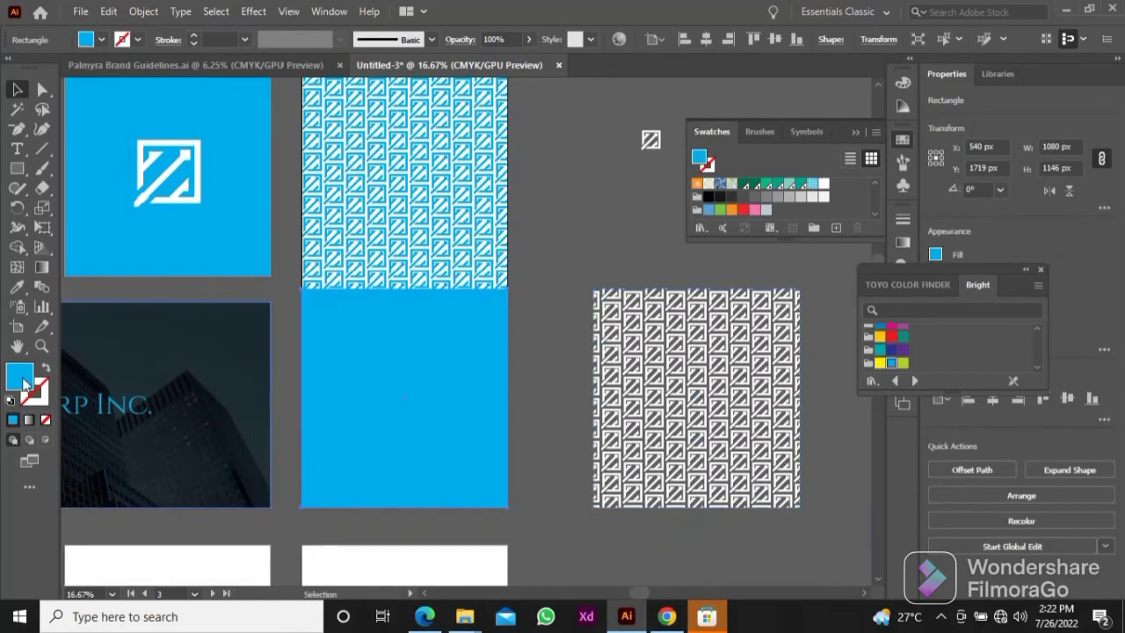
double_click(25, 384)
click(179, 385)
click(600, 178)
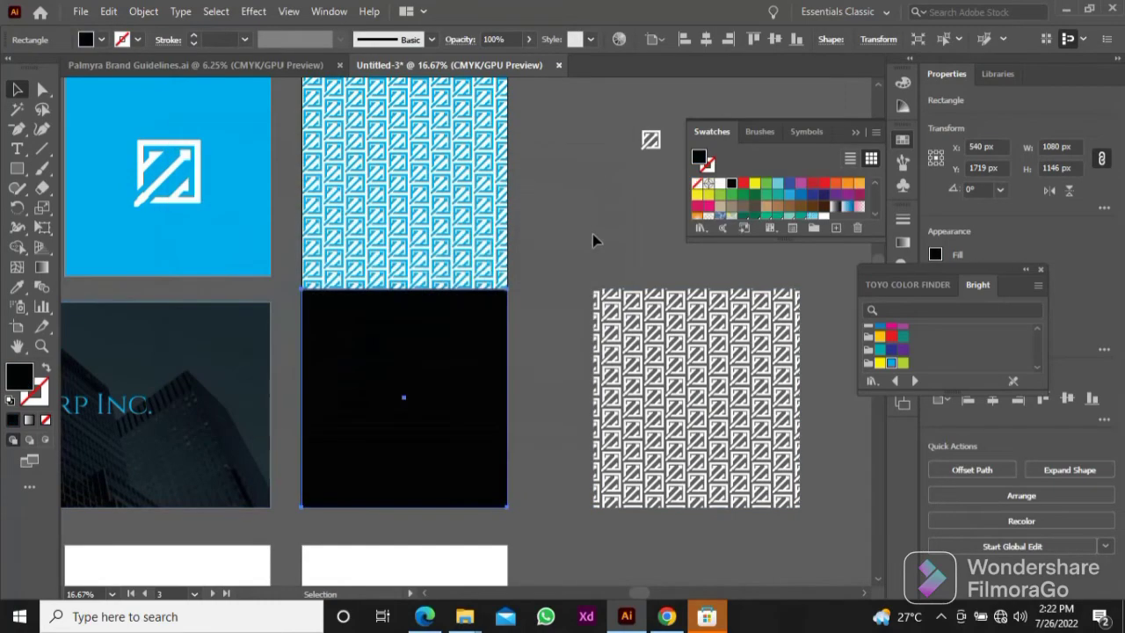
Step: Move the white-patterned rectangle exactly over the black rectangle on the pattern artboard
click(593, 234)
drag(645, 334, 356, 336)
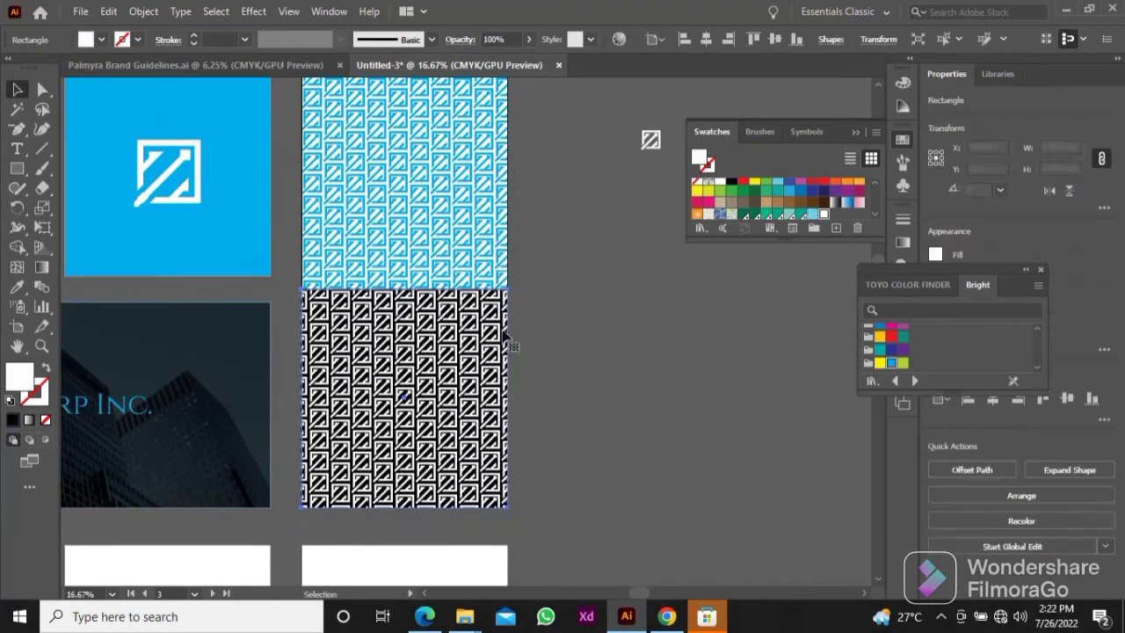
click(616, 344)
scroll(632, 341, down, 2)
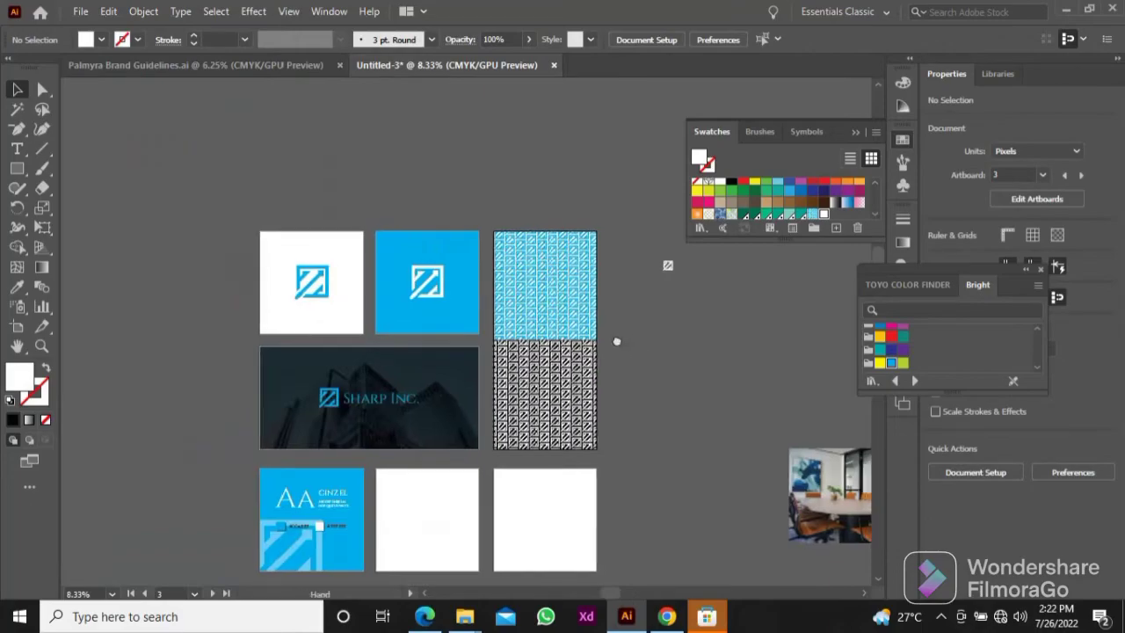
scroll(616, 344, up, 3)
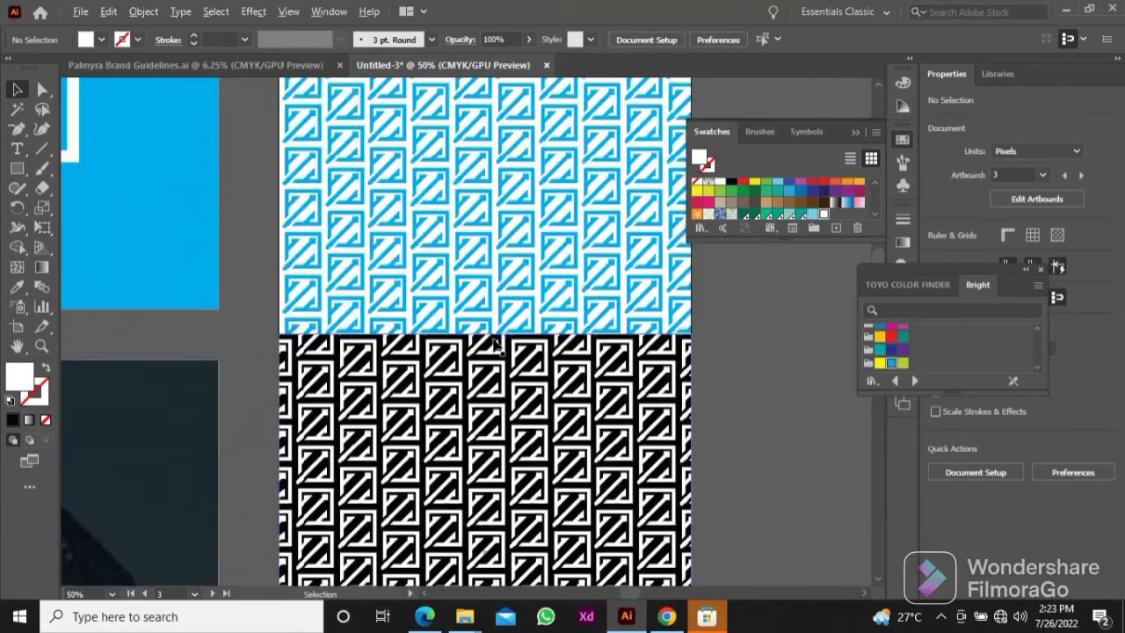
scroll(495, 361, down, 3)
scroll(482, 351, up, 4)
scroll(482, 352, up, 1)
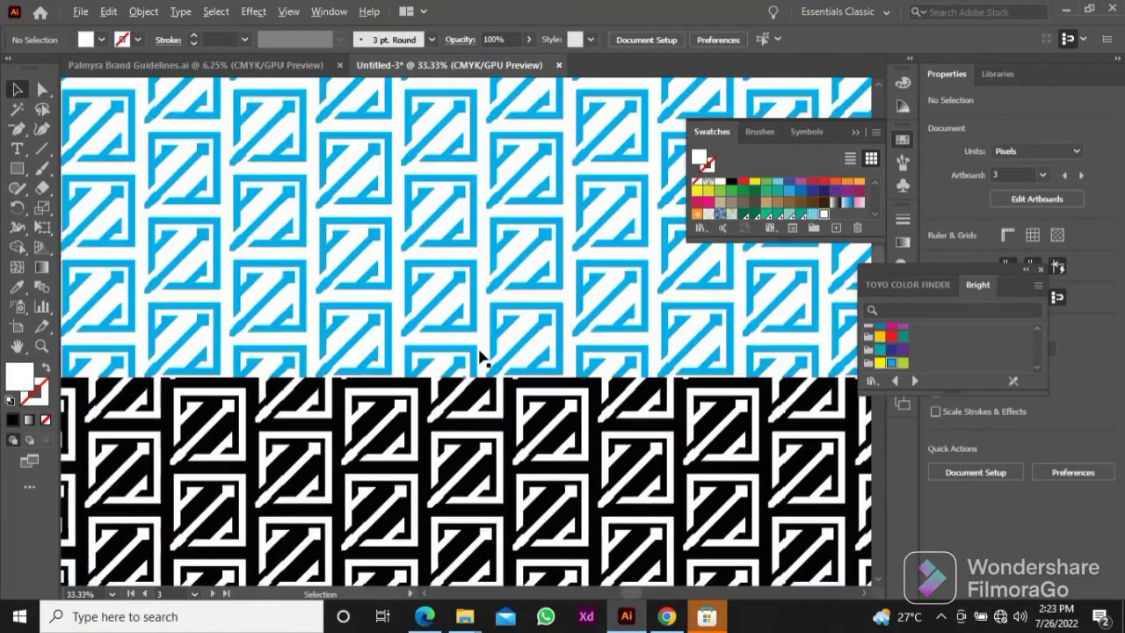
scroll(477, 360, down, 1)
Step: Draw a white rectangle without stroke, about 914 × 212 px, and centre it over the seam between the two patterns
key(m)
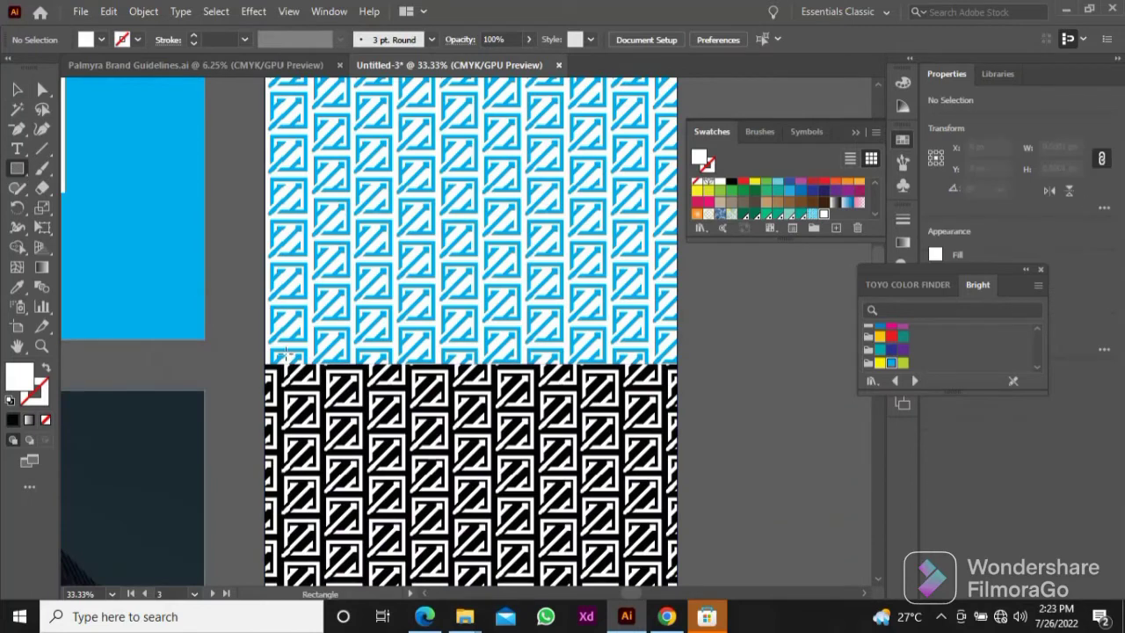
drag(282, 359, 634, 432)
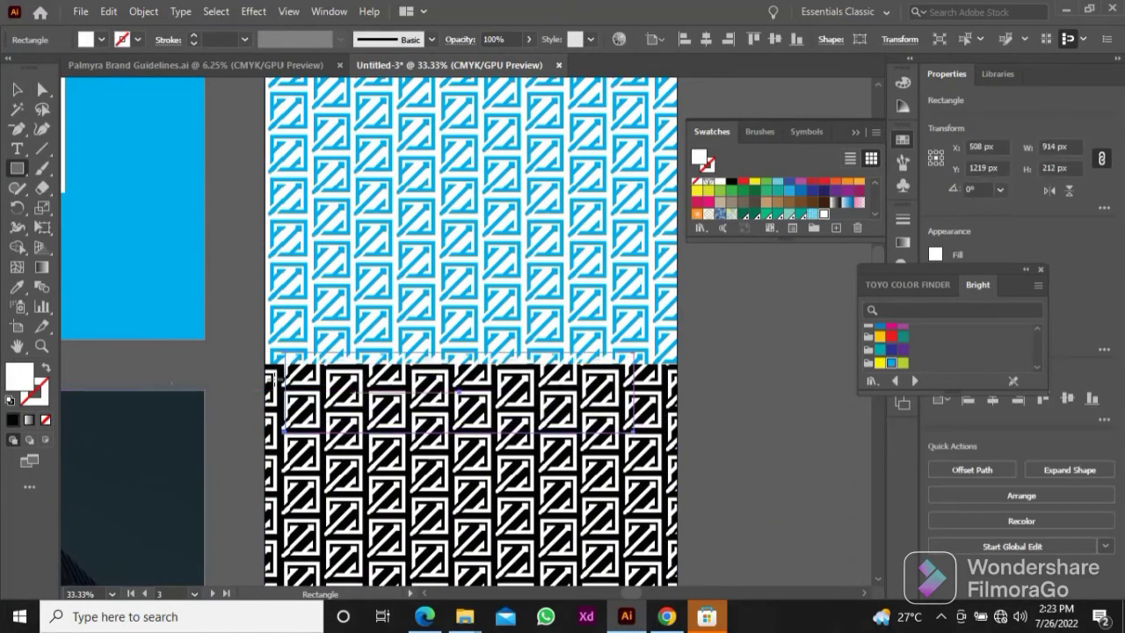
key(v)
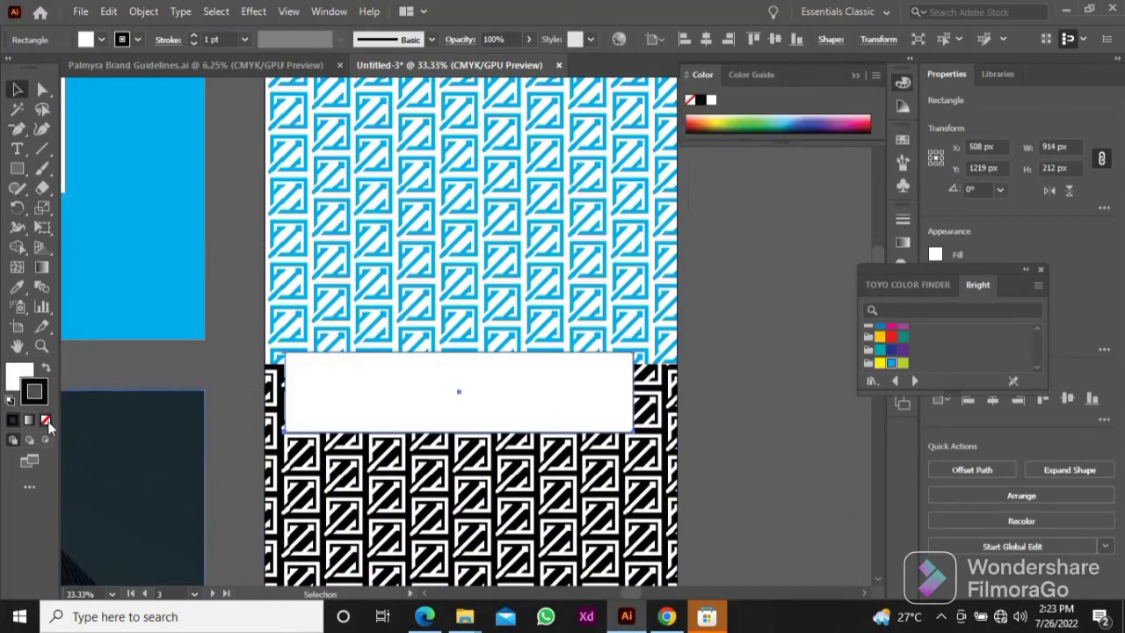
click(25, 377)
drag(459, 397, 478, 377)
Step: Add a black Multiply drop shadow to the white label rectangle with 75% opacity, 7 px X and Y offsets and 5 px blur
click(904, 261)
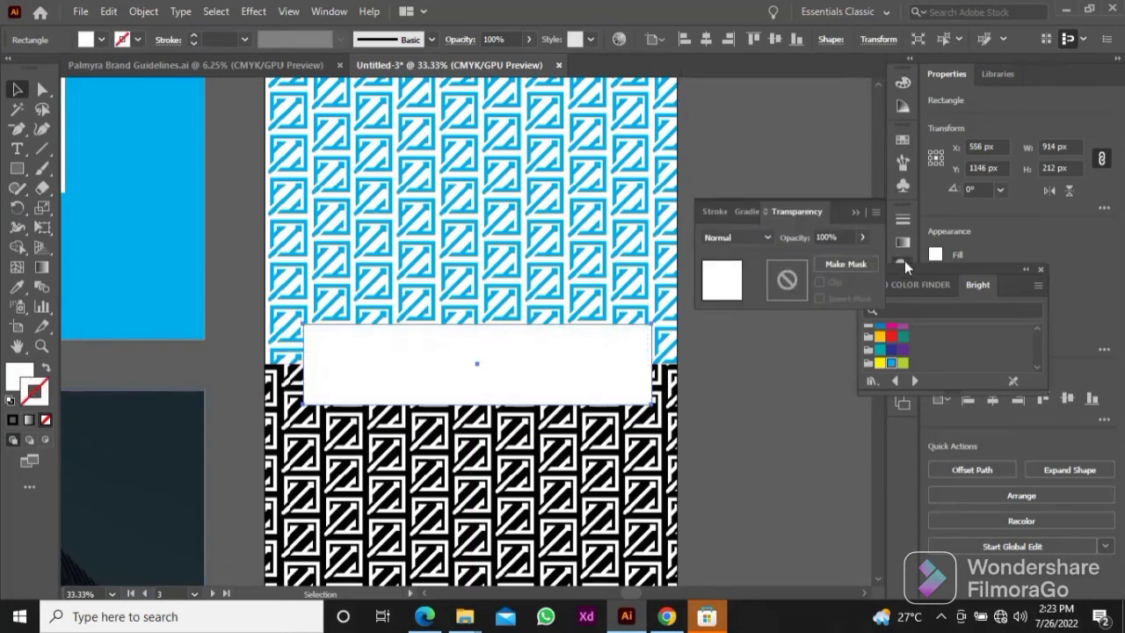
click(900, 220)
double_click(916, 271)
drag(916, 274, 949, 306)
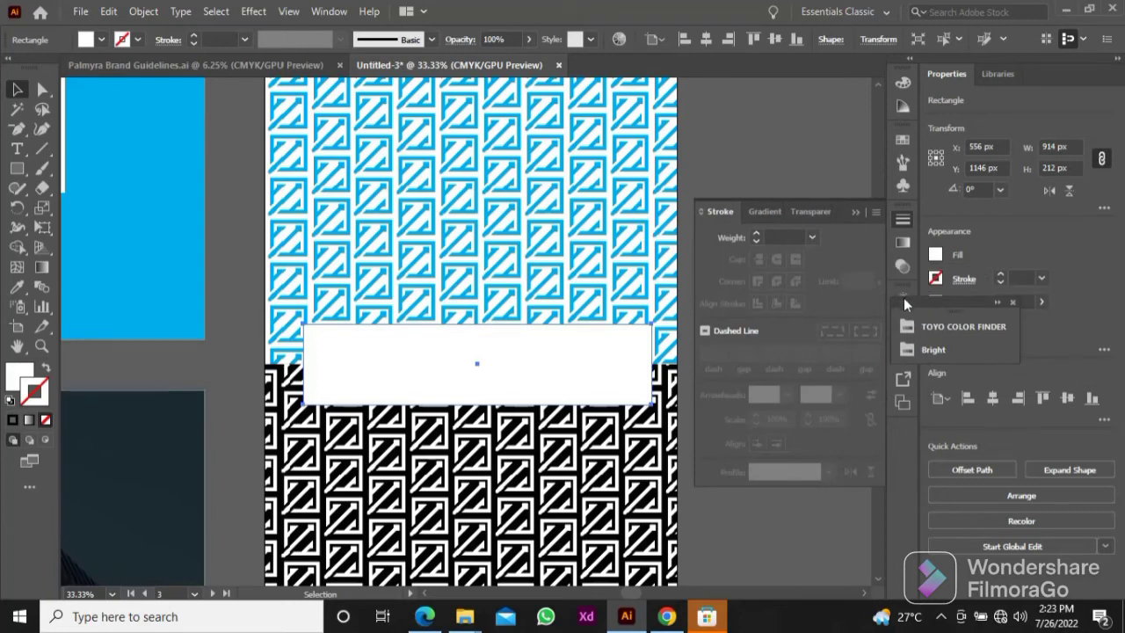
click(904, 301)
click(742, 413)
mouse_move(798, 168)
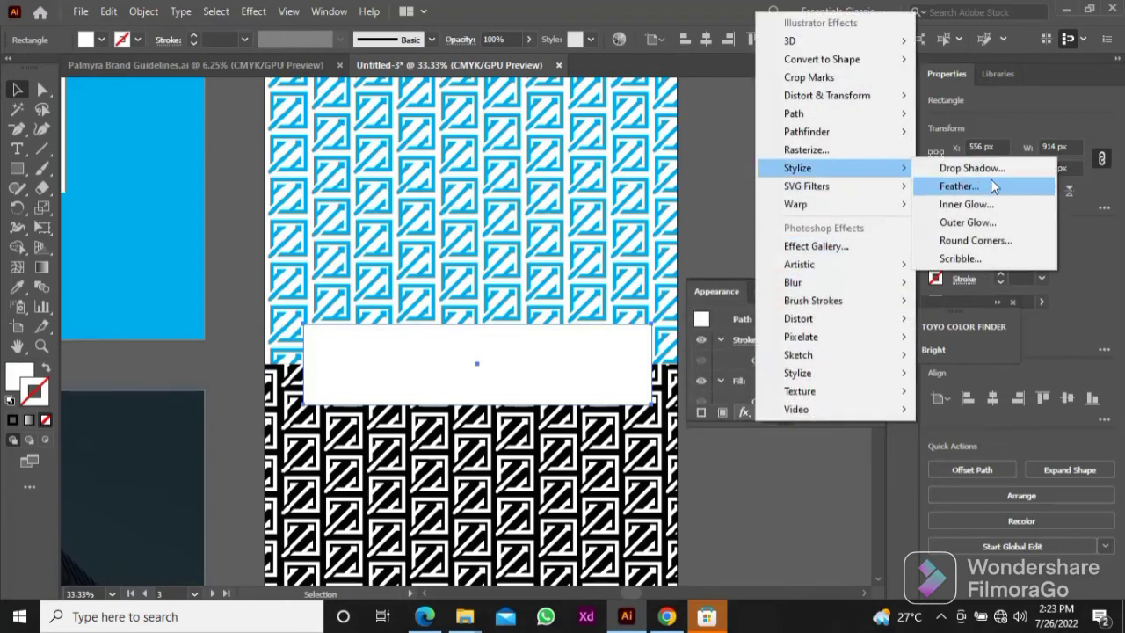
click(950, 167)
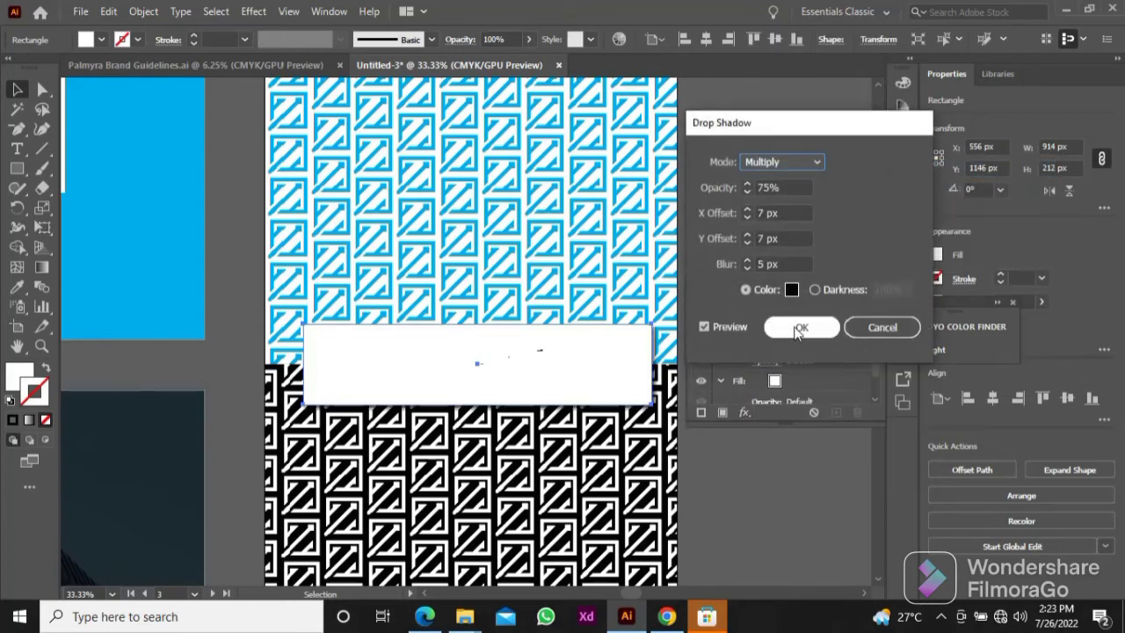
click(798, 329)
click(678, 283)
scroll(655, 270, down, 2)
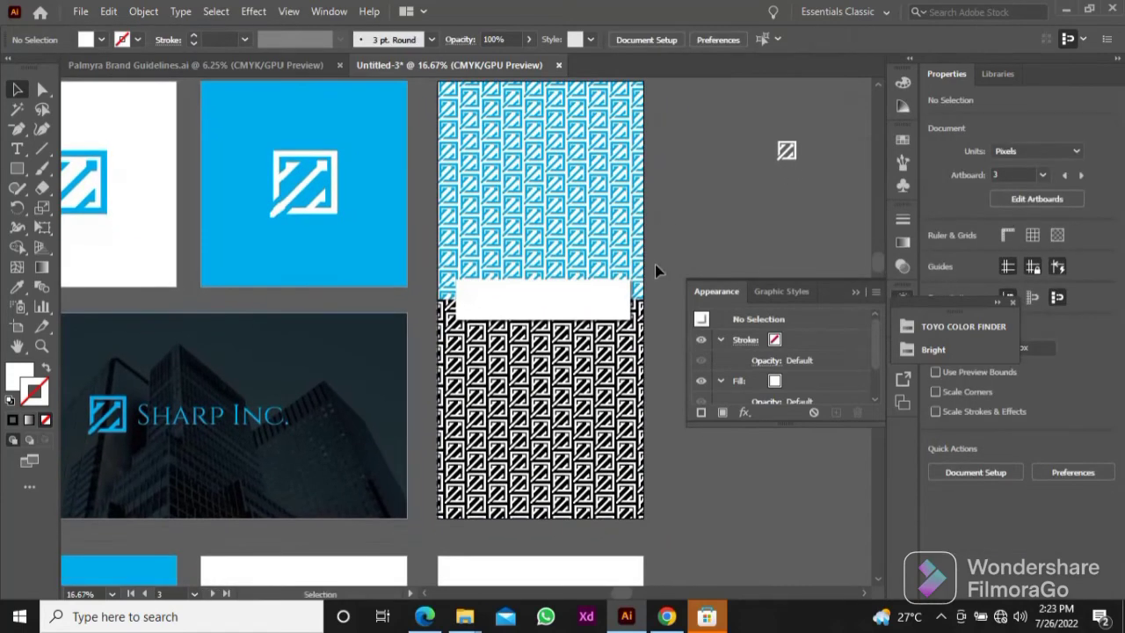
Step: Duplicate the Sharp Inc. lockup from the building photo onto the empty canvas and set the copy's height to 100 px
scroll(655, 271, down, 1)
click(162, 372)
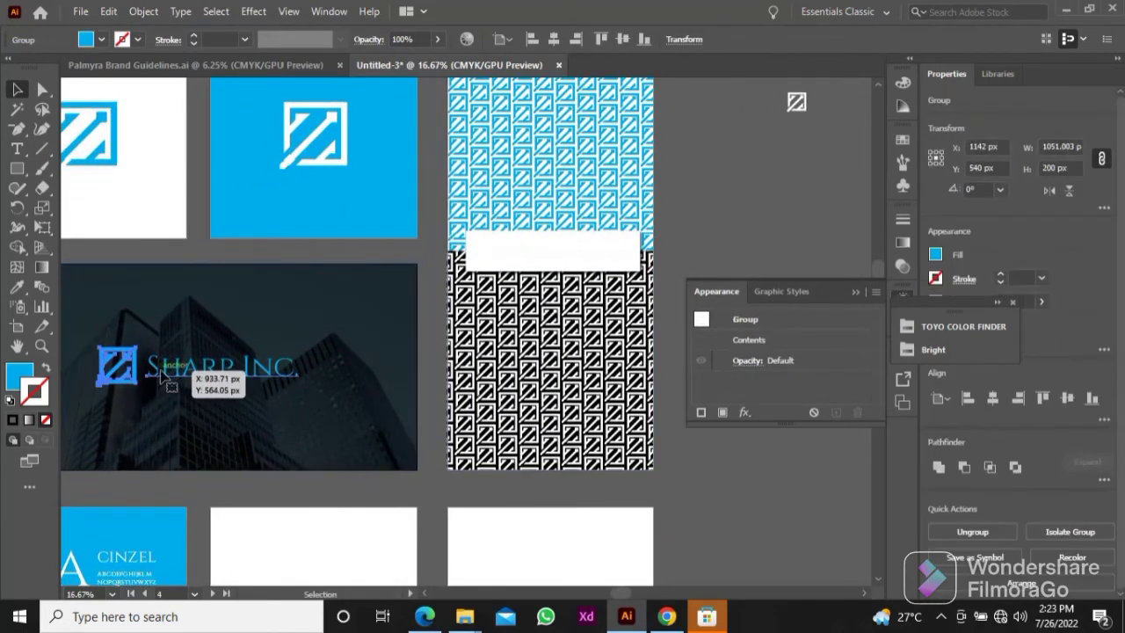
drag(163, 374, 559, 218)
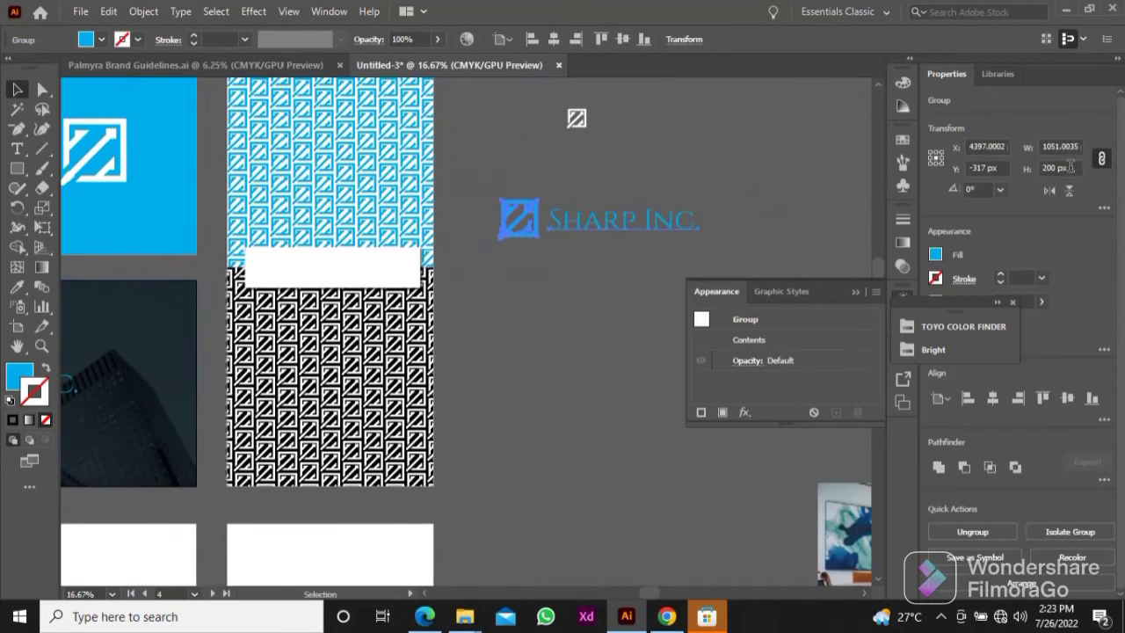
text(100)
key(Return)
Step: Move the small Sharp Inc. lockup onto the centre of the white label between the patterns
click(575, 299)
drag(576, 297, 637, 296)
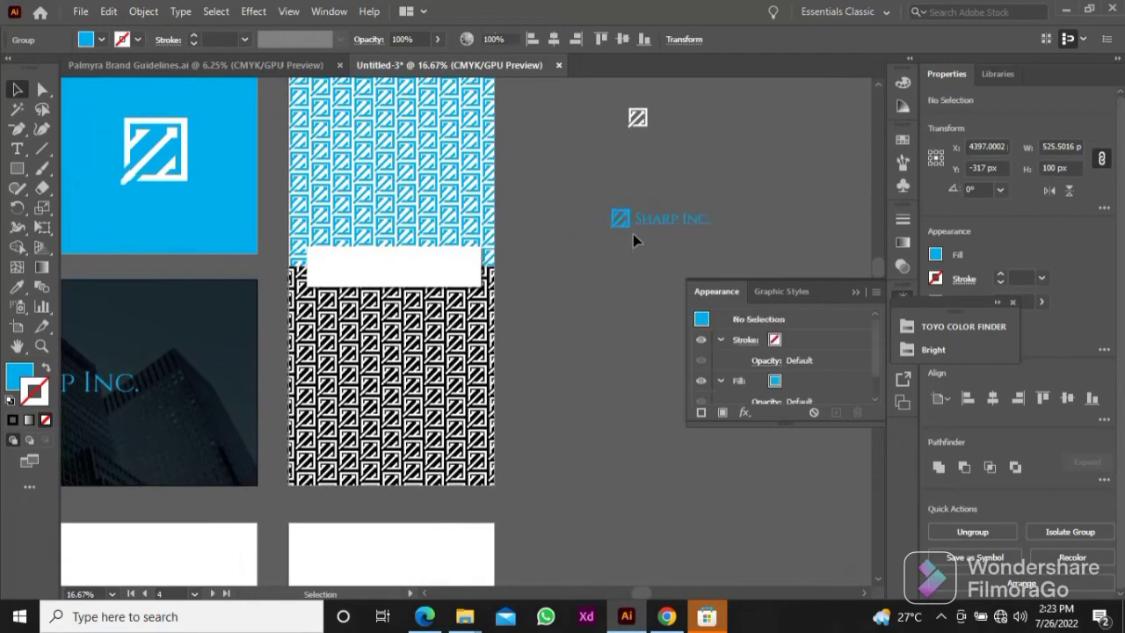
drag(642, 225, 378, 264)
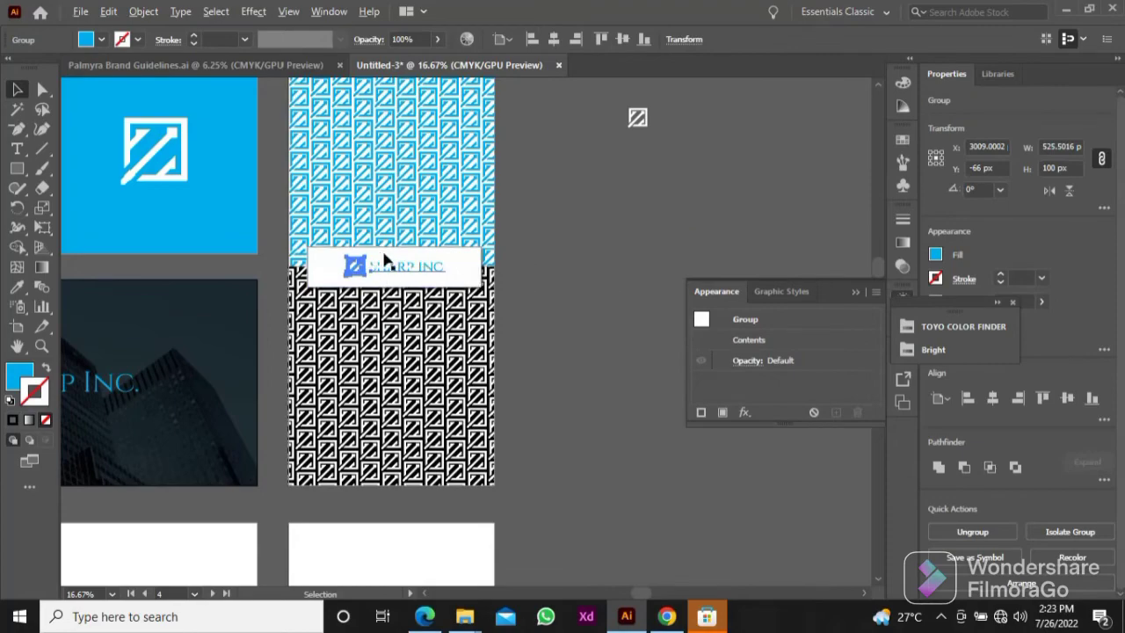
scroll(380, 260, up, 2)
scroll(380, 259, down, 2)
Step: Move the meeting-room photo from the empty canvas onto the blank artboard beside the typography artboard
click(578, 221)
drag(577, 221, 647, 228)
scroll(625, 259, down, 1)
drag(620, 263, 652, 243)
drag(605, 369, 580, 229)
drag(606, 417, 433, 347)
drag(543, 289, 482, 233)
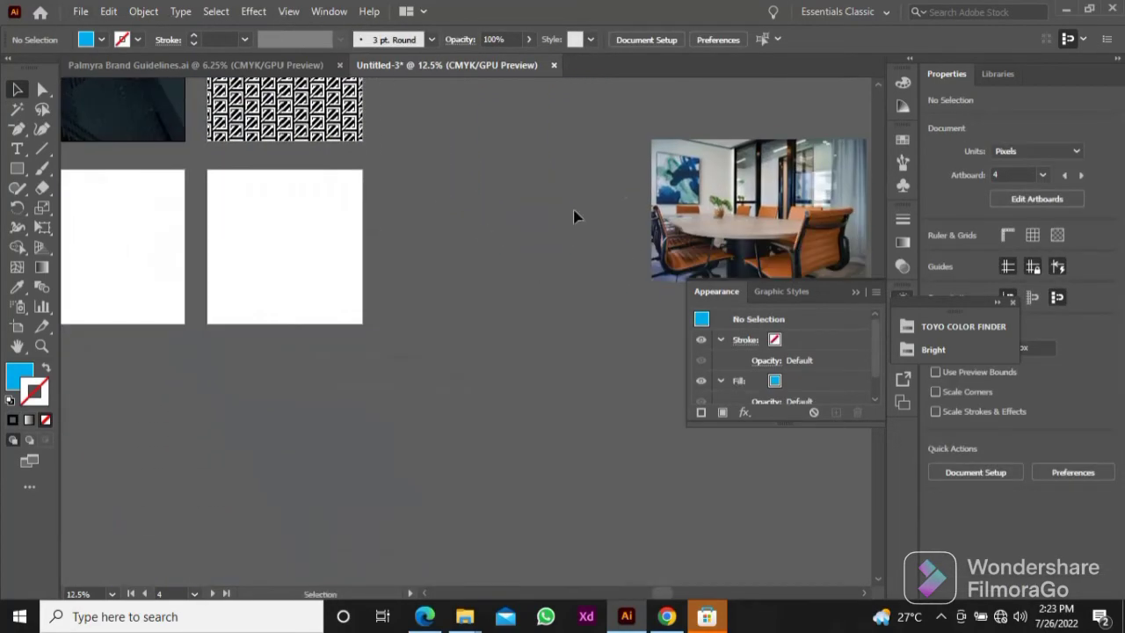
drag(728, 187, 248, 377)
drag(245, 383, 343, 309)
Step: Set the meeting-room photo's height to 1200 px and reposition it so that it covers the whole artboard
drag(497, 318, 497, 317)
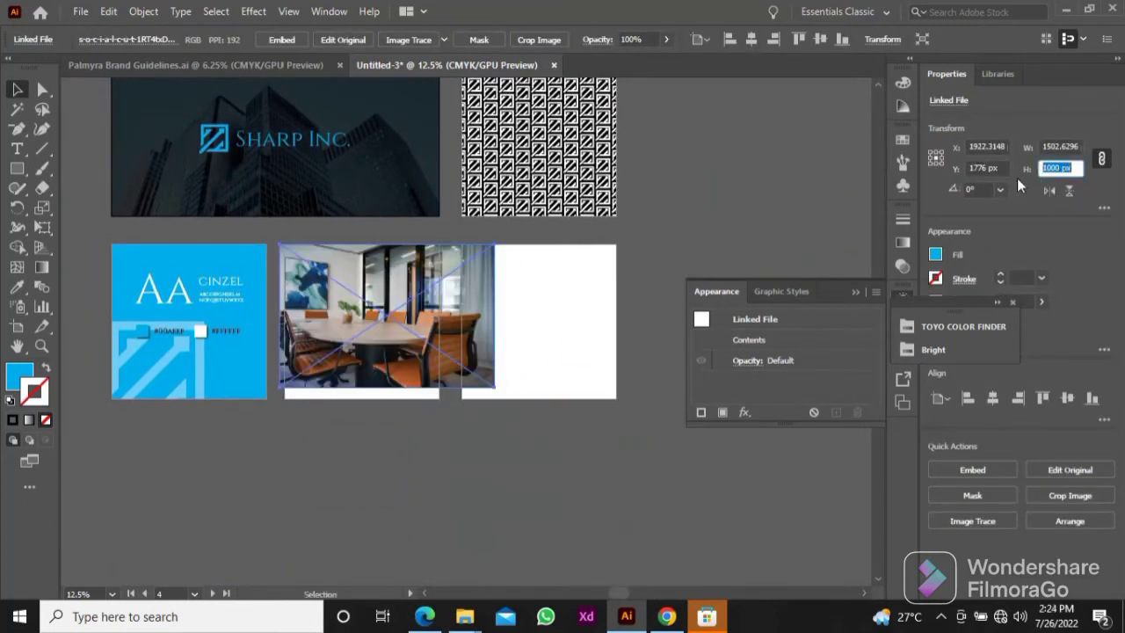
text(1200)
key(Return)
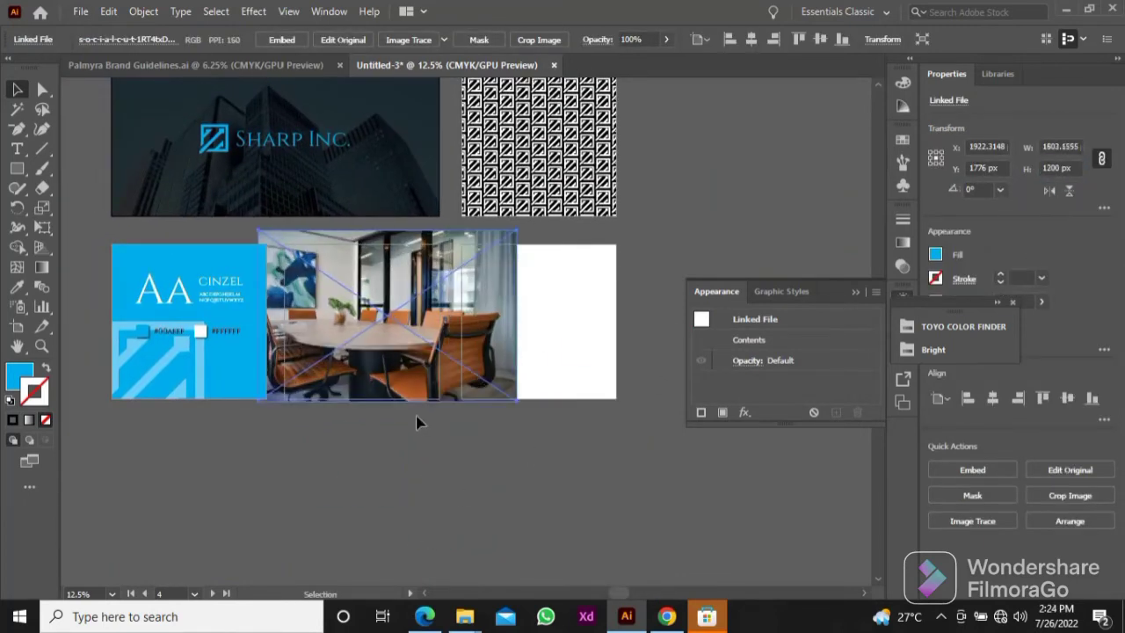
drag(382, 333, 360, 337)
scroll(383, 333, up, 2)
drag(382, 350, 478, 337)
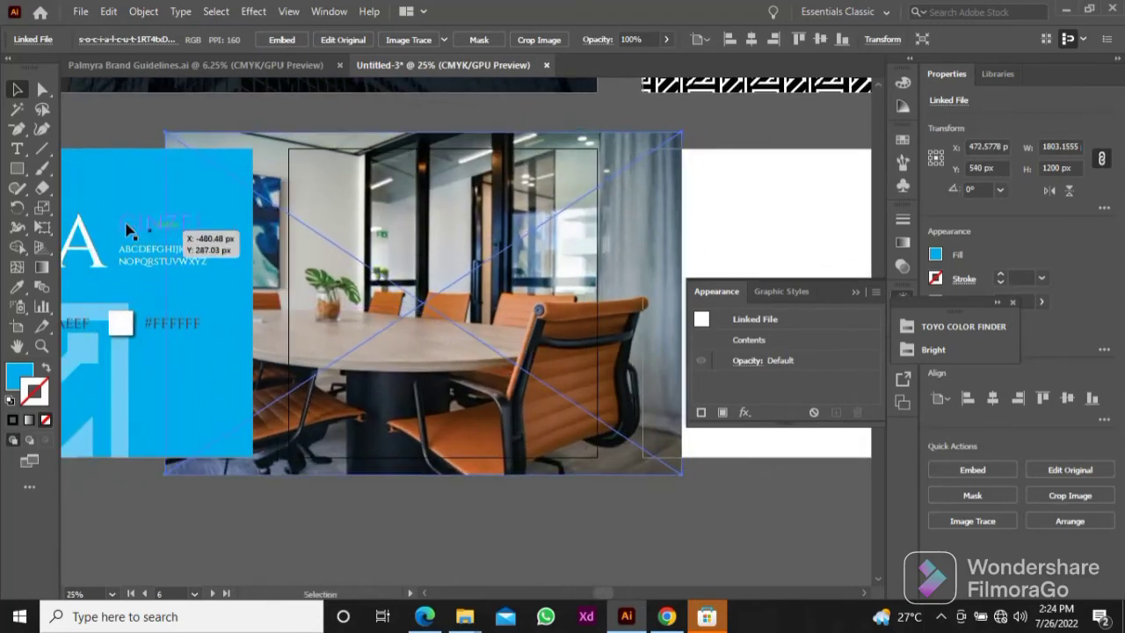
Step: Draw an artboard-sized rectangle over the meeting-room photo and use it as a clipping mask for the photo
click(17, 168)
drag(289, 147, 616, 387)
shift+click(627, 352)
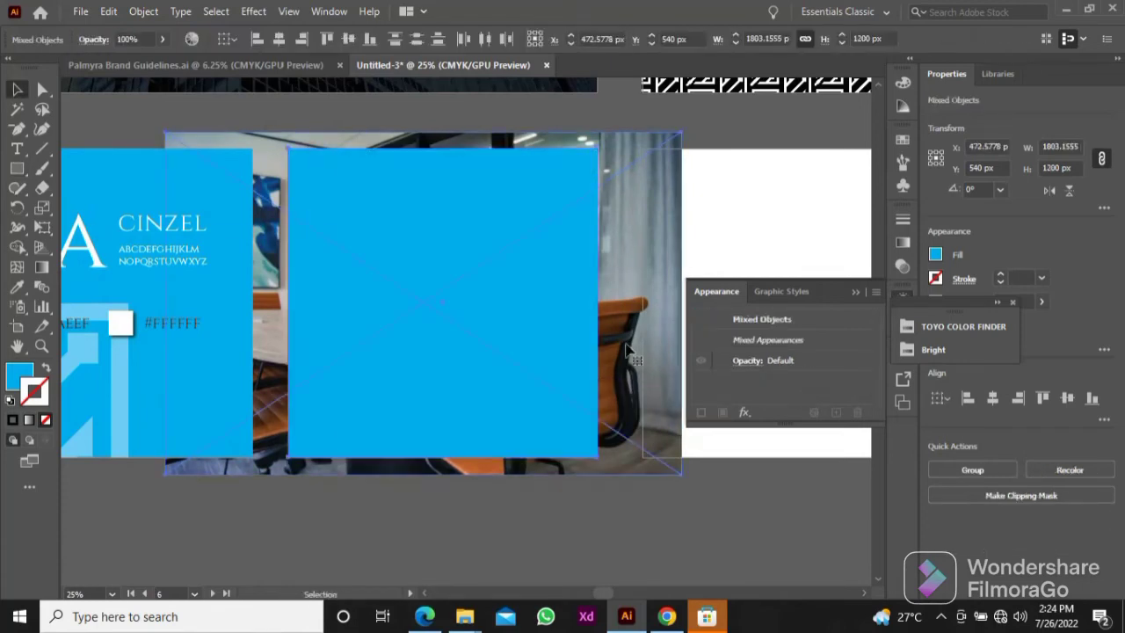
right_click(628, 352)
click(650, 220)
click(626, 342)
drag(626, 343, 579, 387)
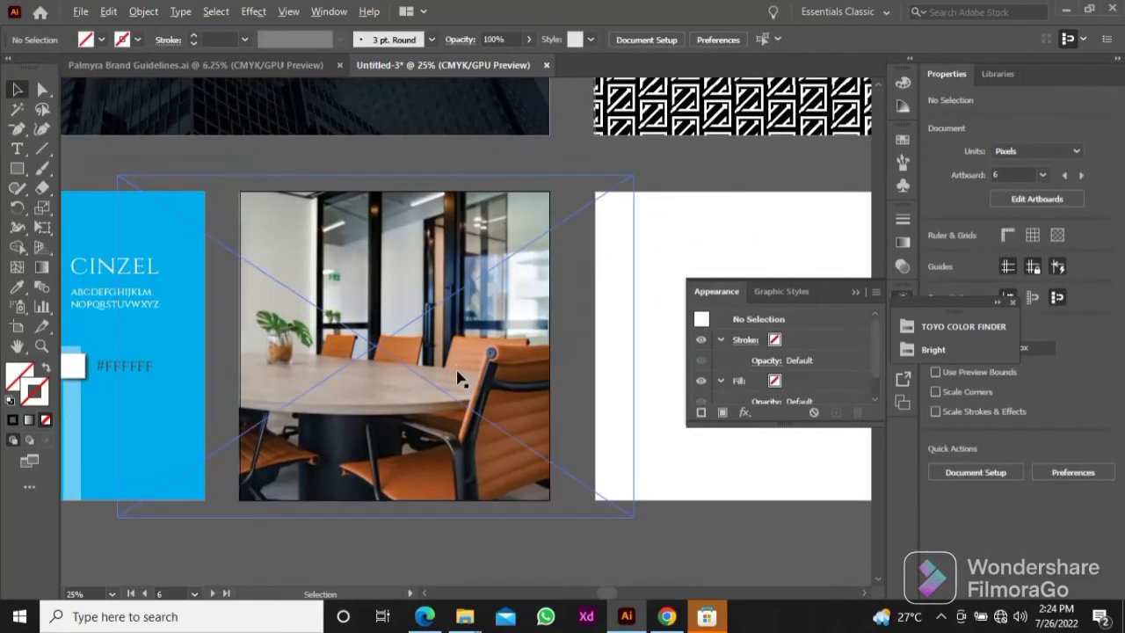
Step: Draw a 1080 × 1080 px rectangle over the clipped meeting-room photo with white fill and no stroke
scroll(463, 375, down, 1)
drag(504, 340, 530, 516)
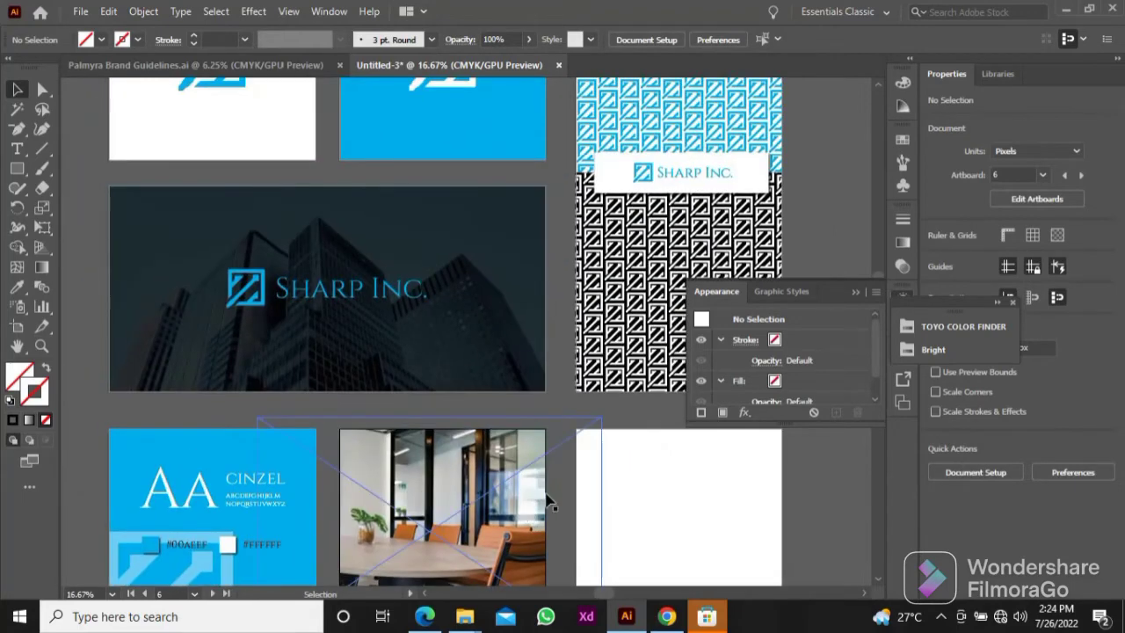
drag(454, 493, 408, 402)
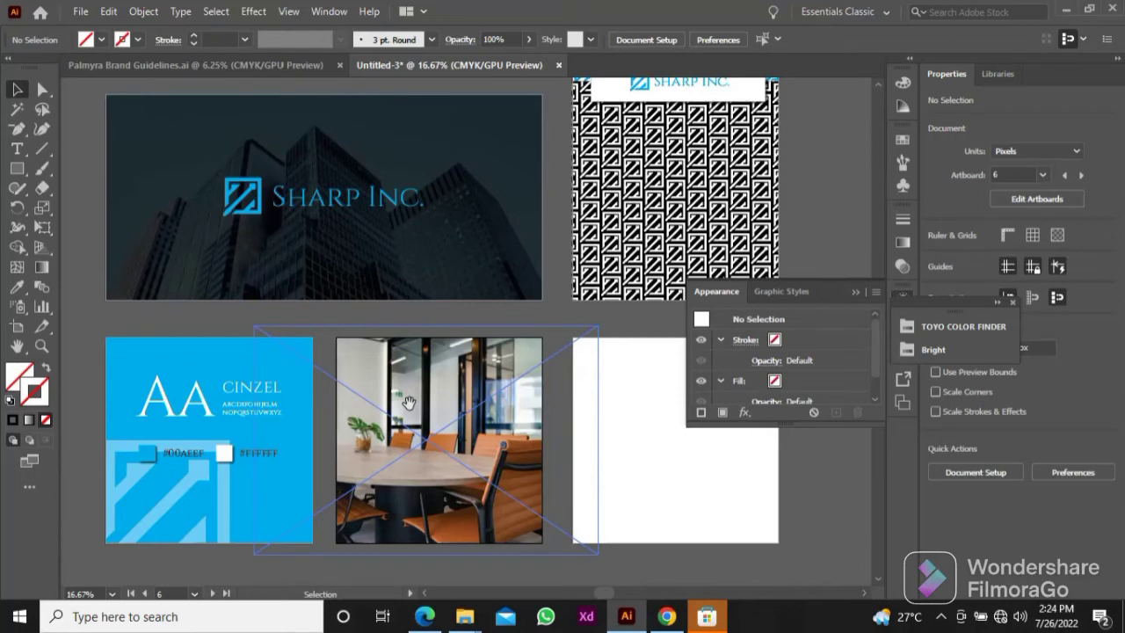
scroll(431, 376, down, 2)
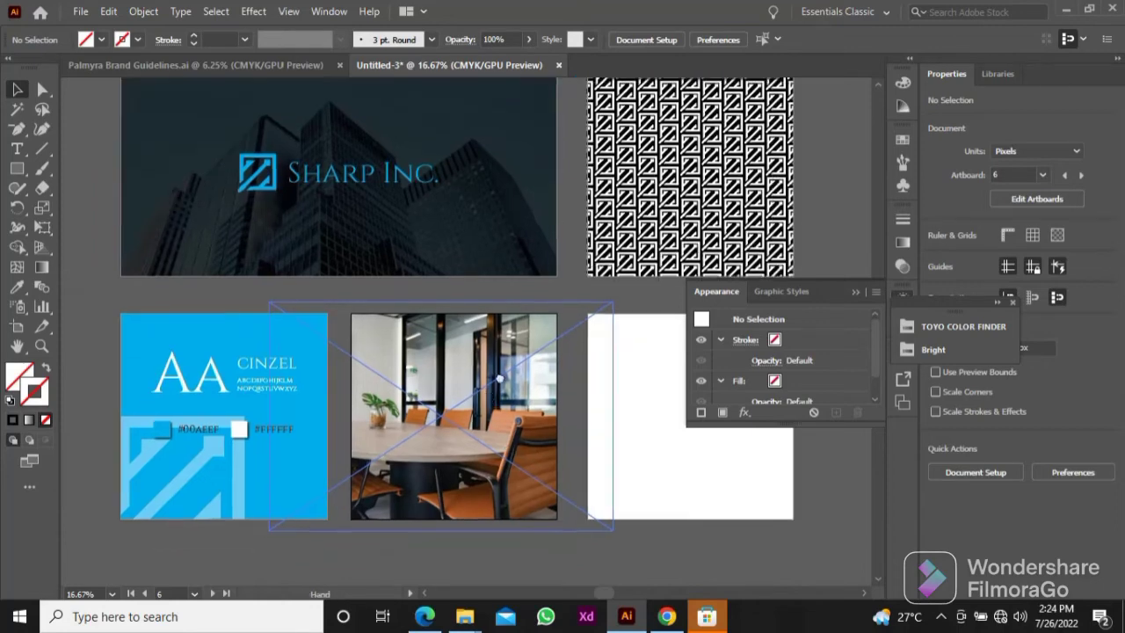
scroll(442, 369, up, 1)
click(17, 168)
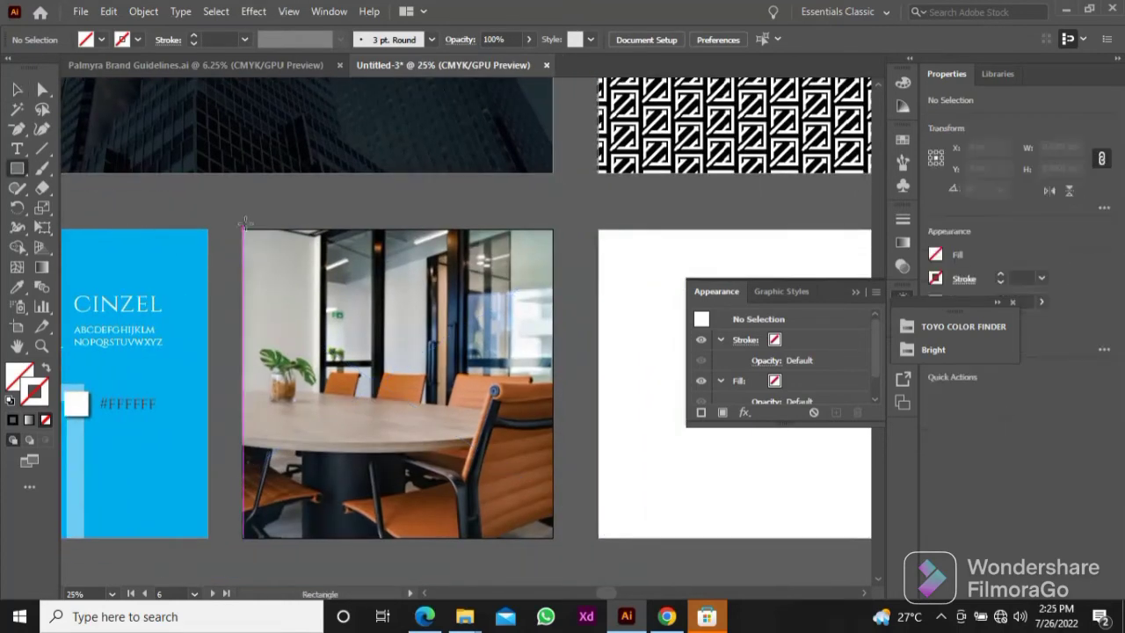
mouse_move(244, 231)
mouse_down()
mouse_move(316, 271)
mouse_move(505, 538)
mouse_up()
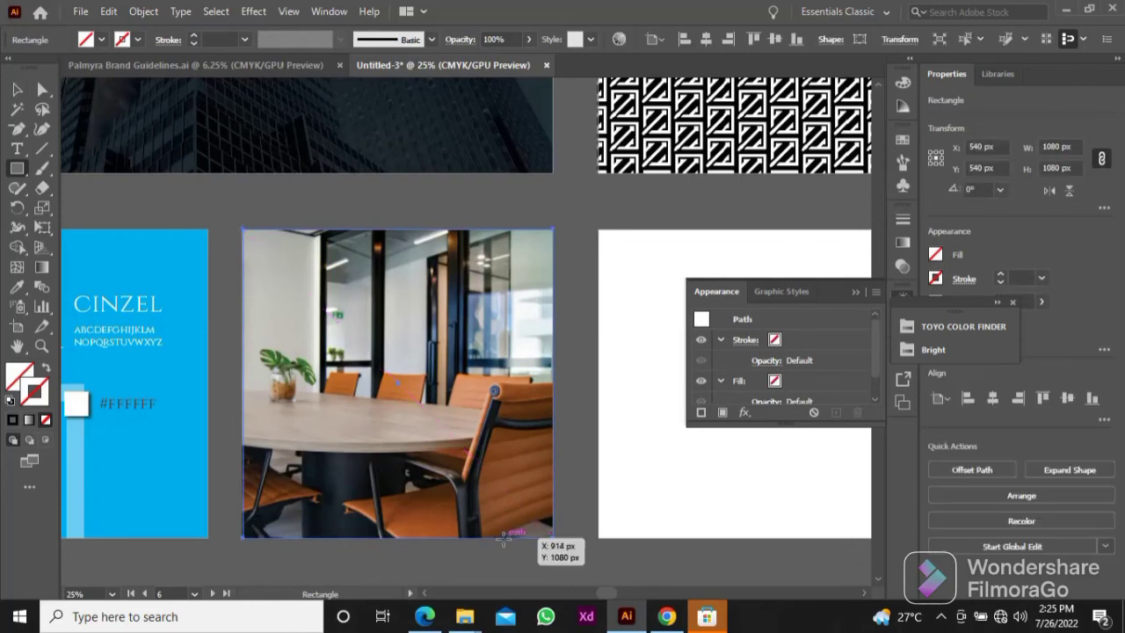
click(10, 398)
click(46, 420)
key(v)
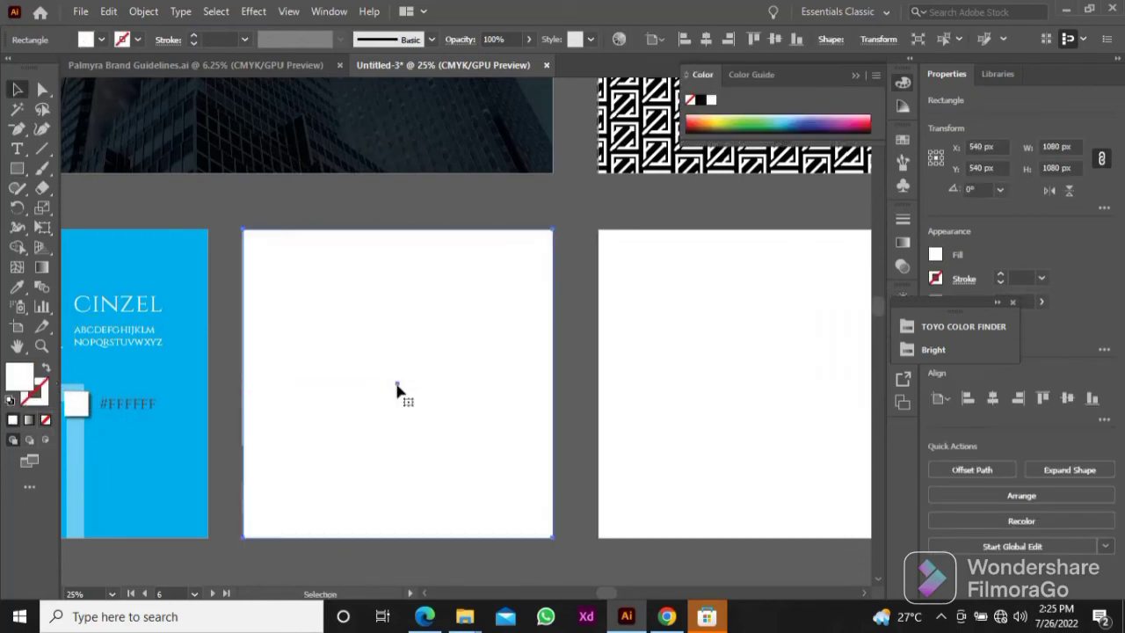
Step: Lower the white rectangle's opacity so that the meeting-room photo shows faintly through it
click(528, 39)
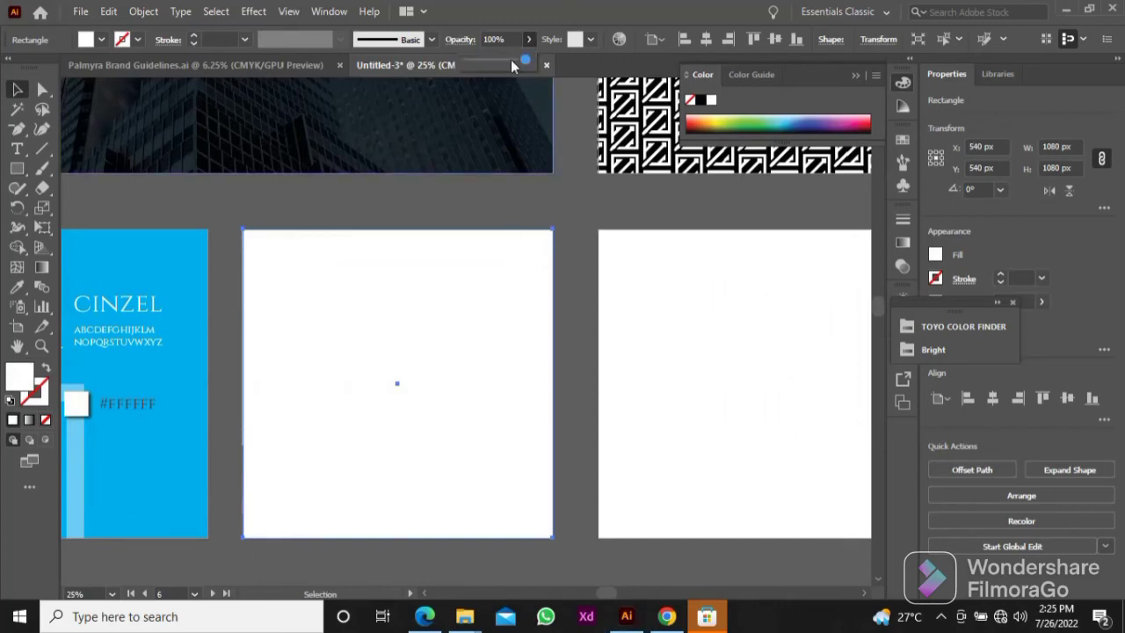
click(510, 60)
click(564, 199)
Step: Copy the blue Sharp Inc. wordmark out of the building-photo lockup and paste it onto the meeting-room artboard
scroll(565, 200, down, 2)
drag(564, 200, 444, 335)
click(281, 249)
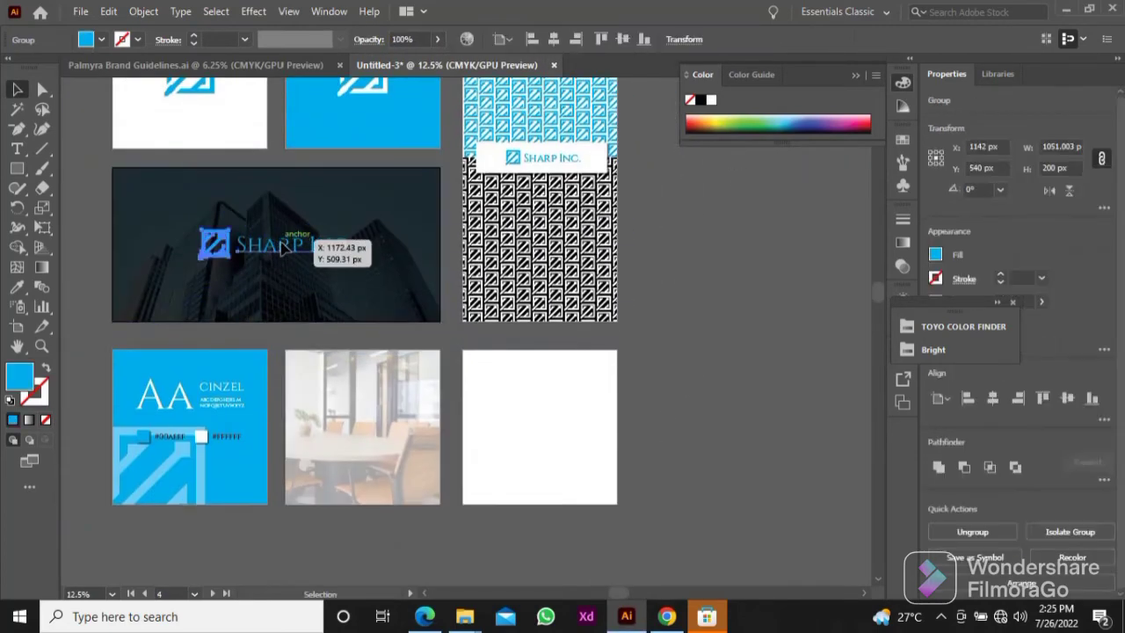
double_click(282, 249)
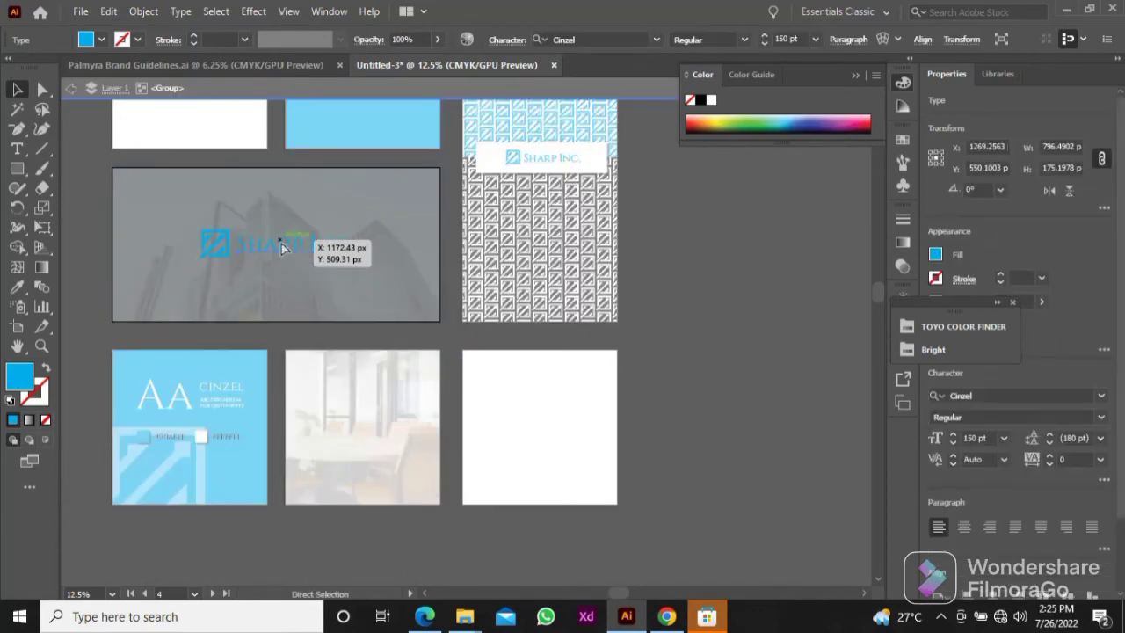
key(ctrl+c)
key(Escape)
key(ctrl+v)
drag(458, 335, 374, 428)
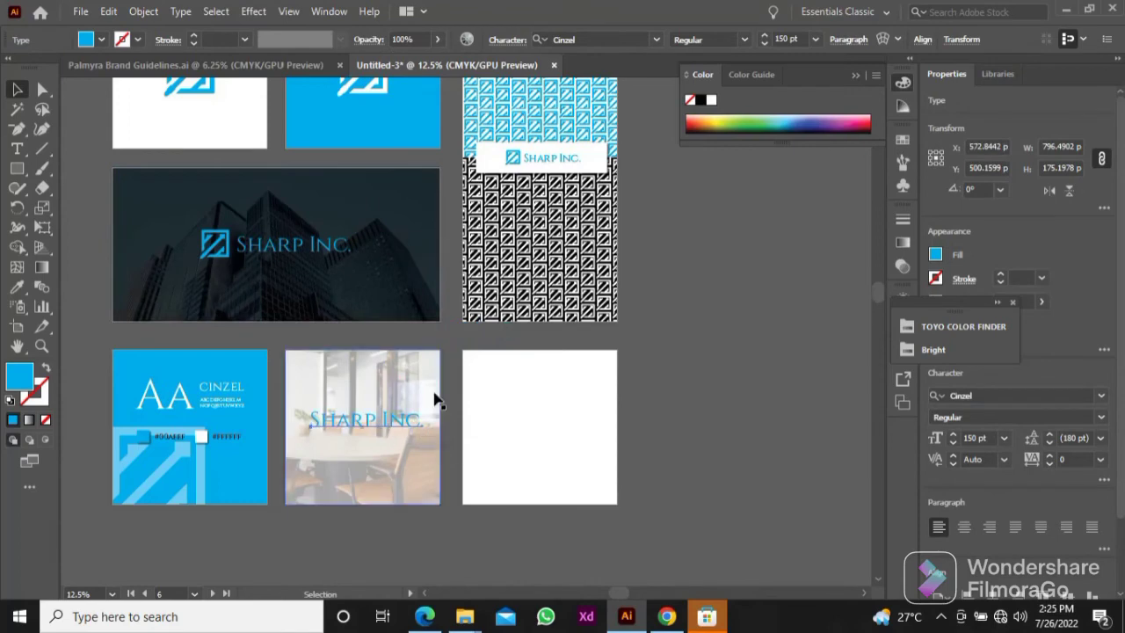
Step: Match the meeting-room overlay rectangle to the building photo's 75% black overlay with the Eyedropper
drag(429, 379, 477, 374)
scroll(503, 433, up, 1)
click(476, 373)
key(i)
click(467, 194)
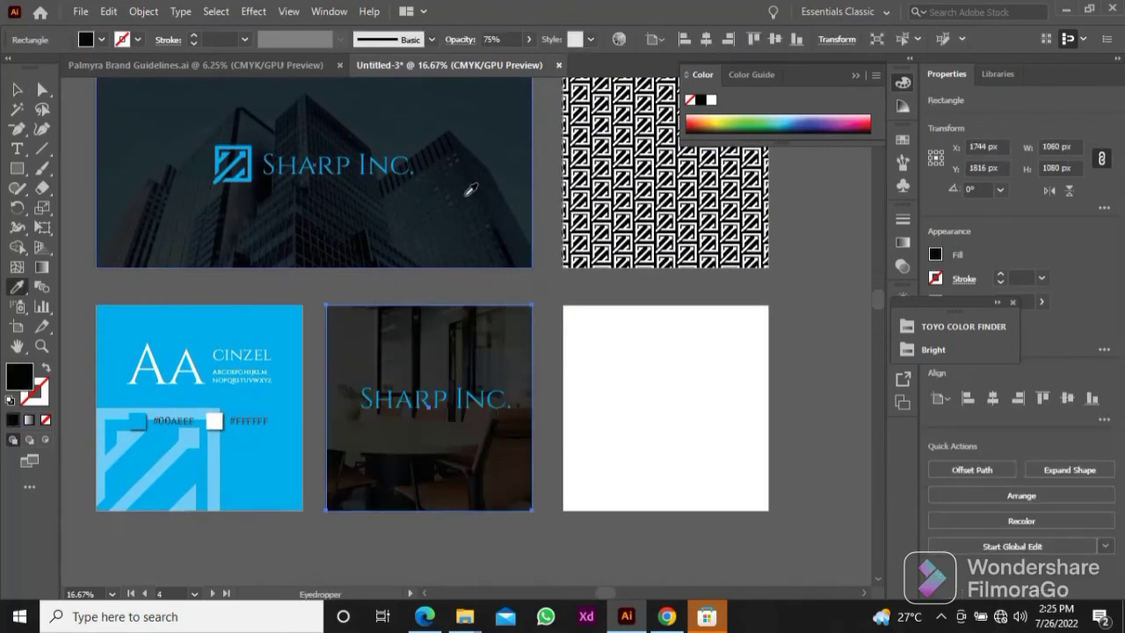
Step: Centre the Sharp Inc. wordmark horizontally and vertically on the meeting-room artboard
key(v)
click(573, 380)
click(487, 401)
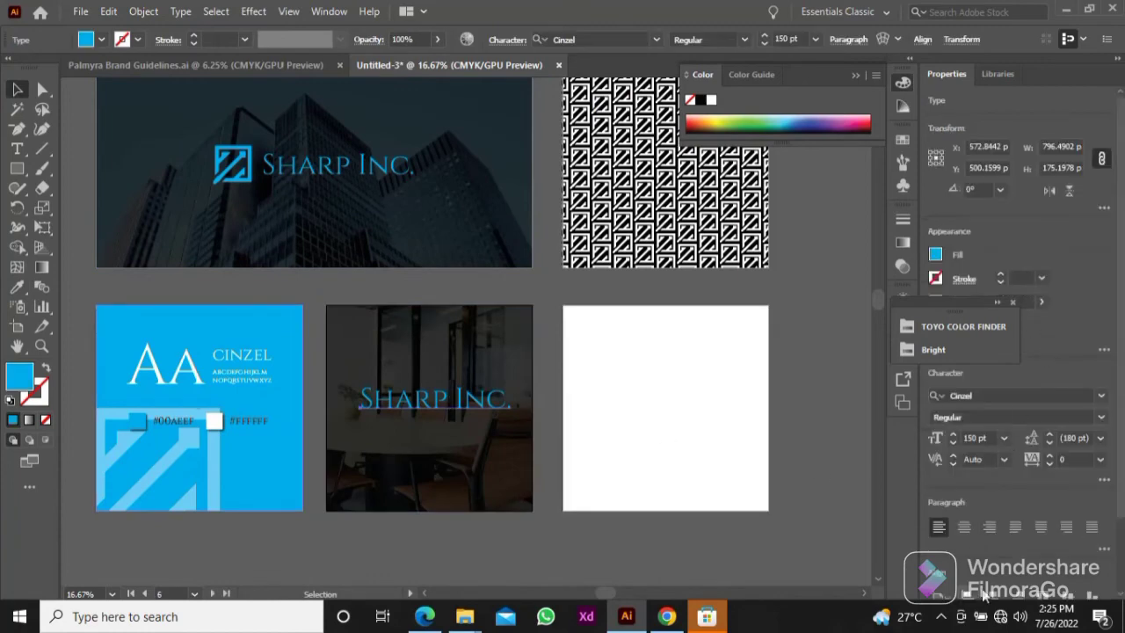
click(969, 595)
click(1067, 595)
click(602, 401)
Step: Draw a blue rectangle about 694 × 411 px on the empty last artboard and centre it horizontally
scroll(457, 408, up, 1)
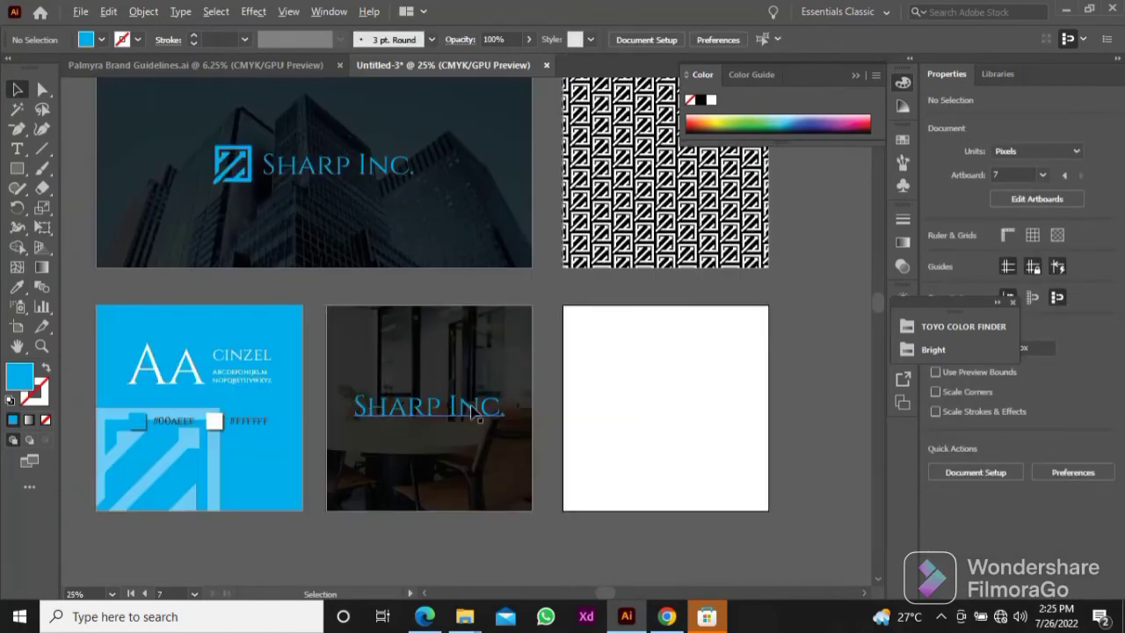
scroll(472, 411, down, 1)
drag(628, 395, 548, 460)
scroll(531, 410, down, 1)
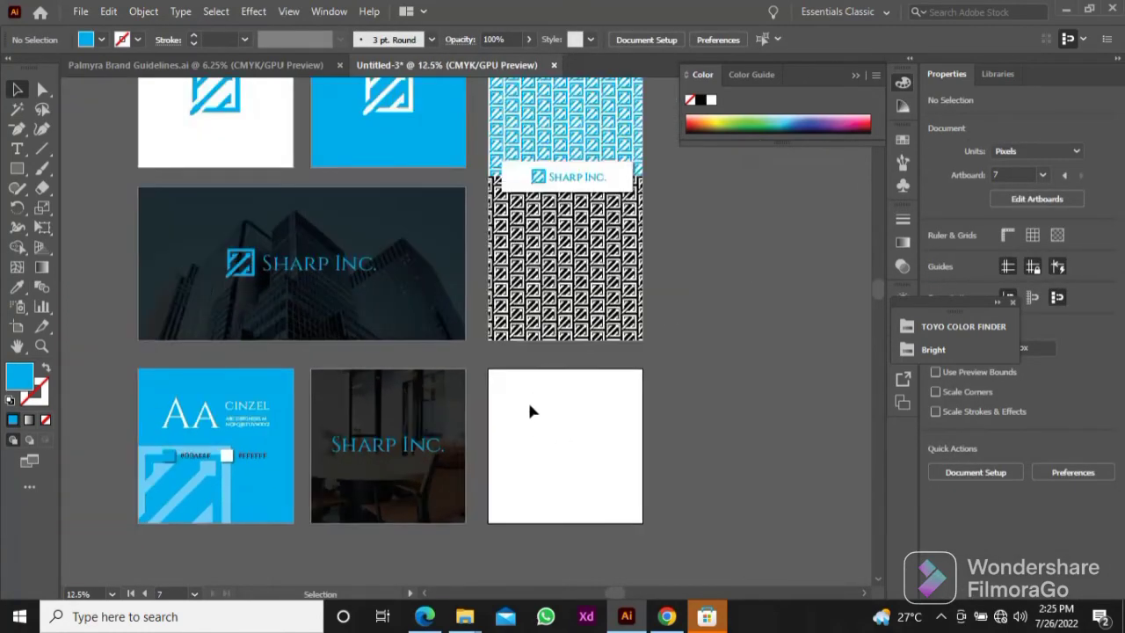
drag(529, 411, 414, 414)
scroll(413, 415, up, 2)
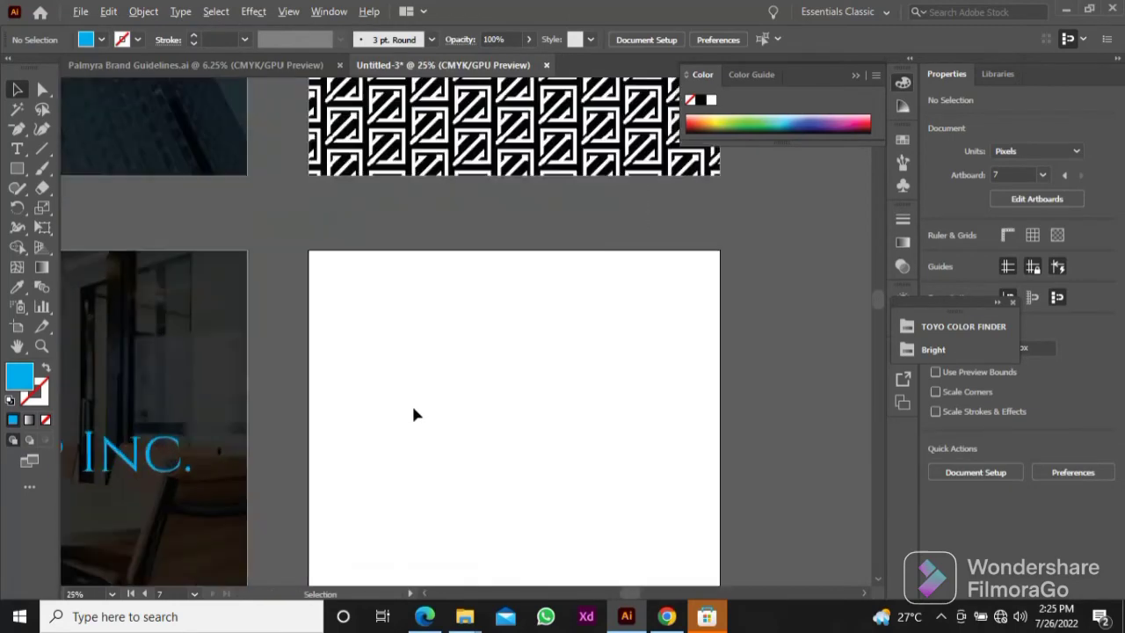
scroll(416, 415, up, 2)
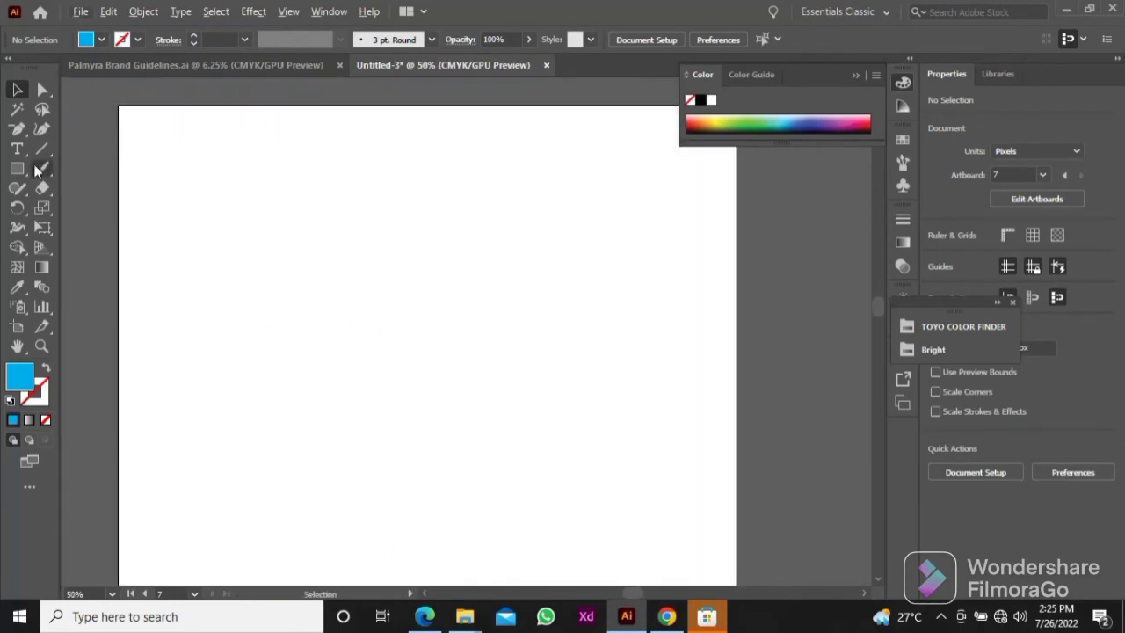
click(18, 168)
drag(207, 166, 605, 402)
key(v)
click(705, 39)
drag(595, 272, 553, 309)
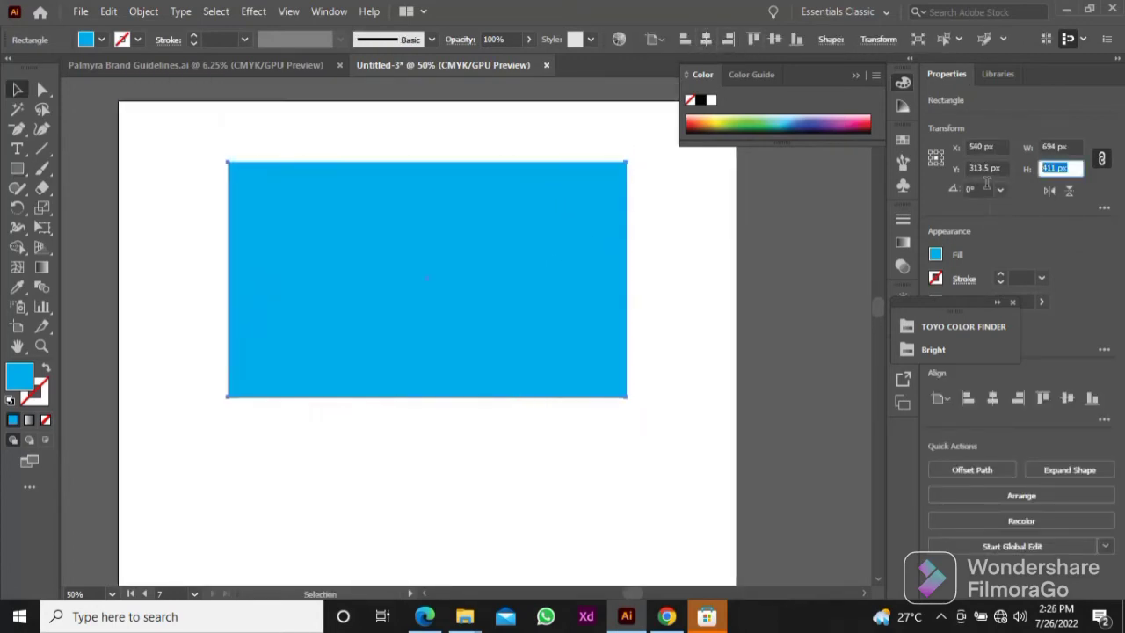
Step: Set the blue rectangle's height to 300 px, keeping its proportions
text(300)
key(Return)
click(765, 313)
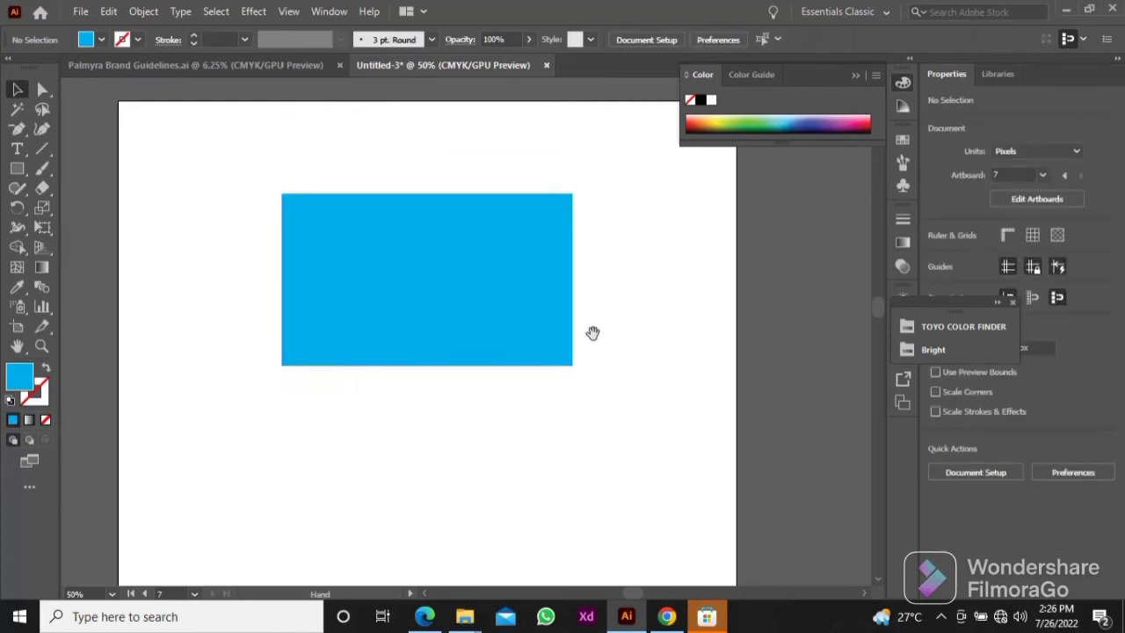
Step: Duplicate the blue rectangle below the original and nudge the copy down to widen the gap between them
drag(593, 332, 593, 254)
drag(436, 199, 446, 407)
drag(572, 371, 560, 379)
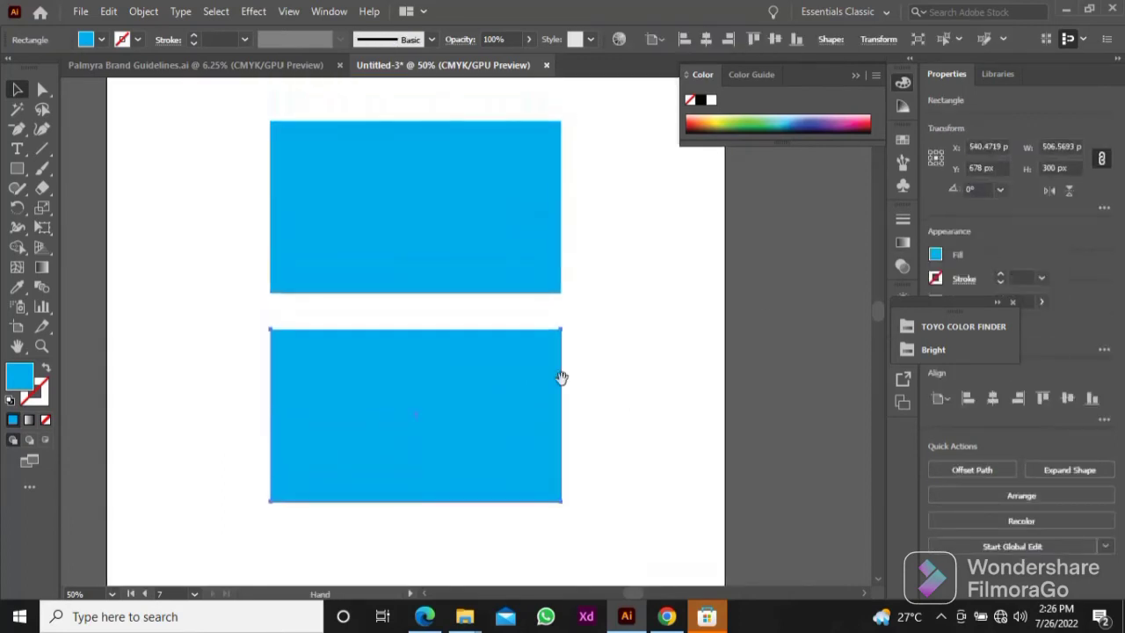
key(shift+Down)
key(shift+Down)
key(shift+Down)
key(shift+Down)
drag(633, 236, 657, 348)
click(657, 354)
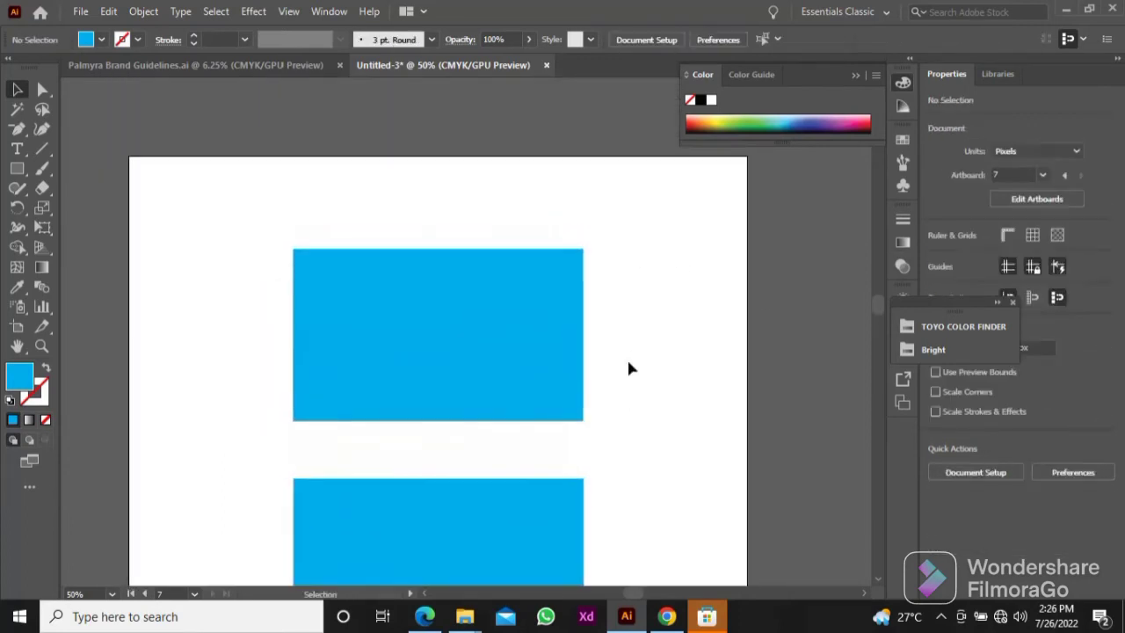
Step: Give the upper rectangle the default white fill and 1 pt black stroke
click(578, 328)
scroll(542, 236, down, 2)
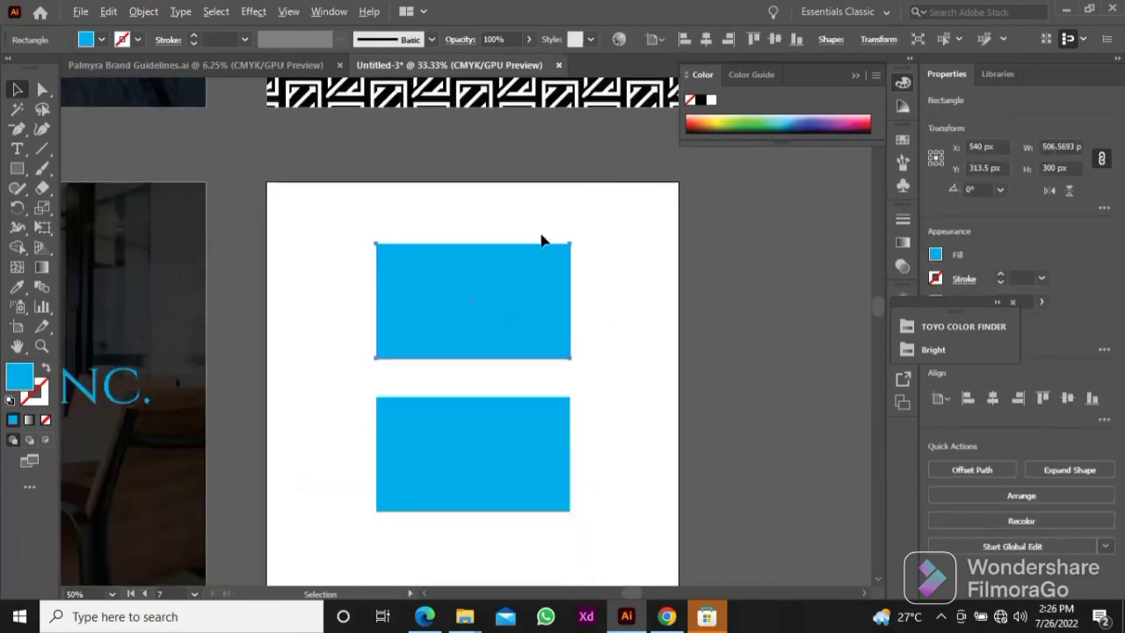
drag(514, 222, 510, 355)
drag(583, 448, 561, 402)
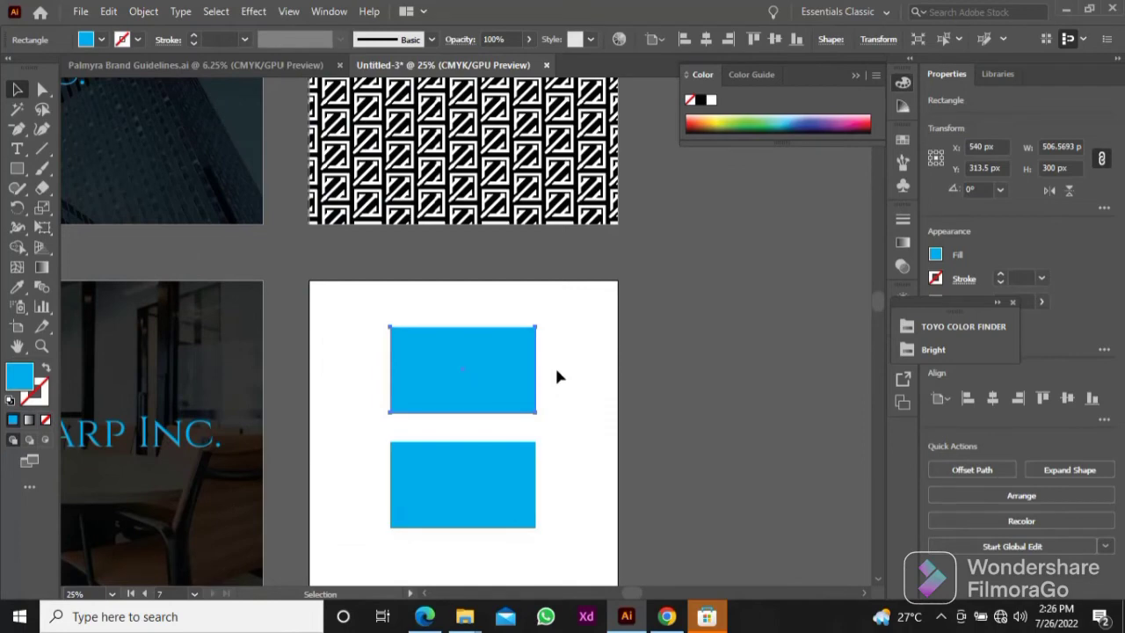
key(i)
click(556, 370)
key(v)
click(11, 401)
click(589, 291)
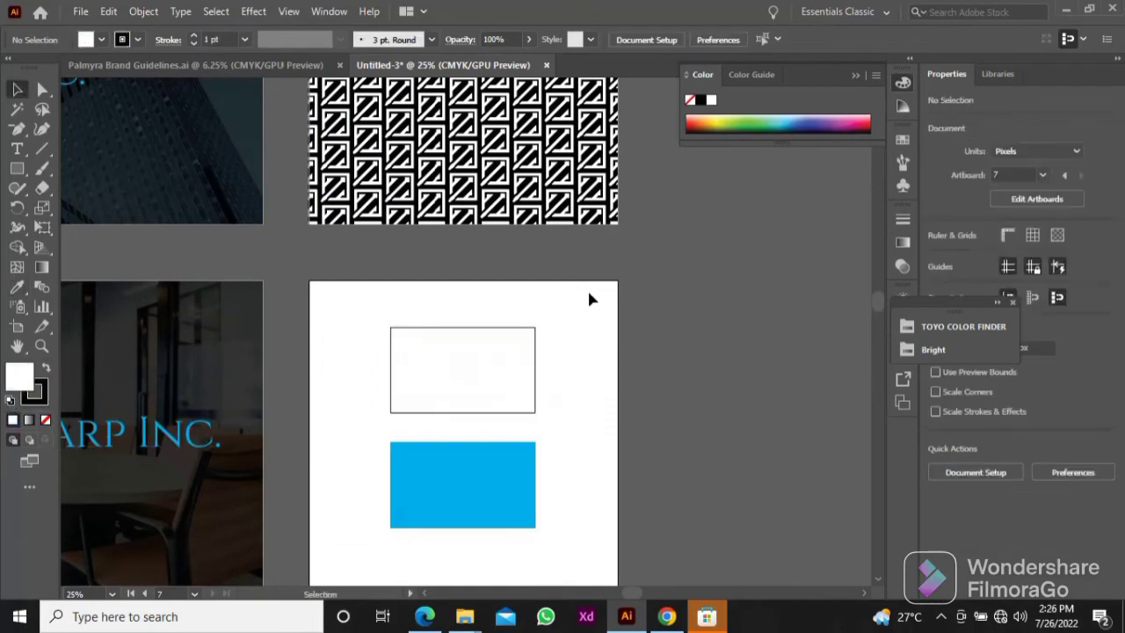
Step: Duplicate the Sharp Inc. logo lockup from the building-photo artboard and place it beside the card artboard
scroll(589, 291, down, 1)
drag(464, 288, 567, 373)
click(182, 239)
drag(211, 226, 478, 321)
scroll(702, 401, up, 3)
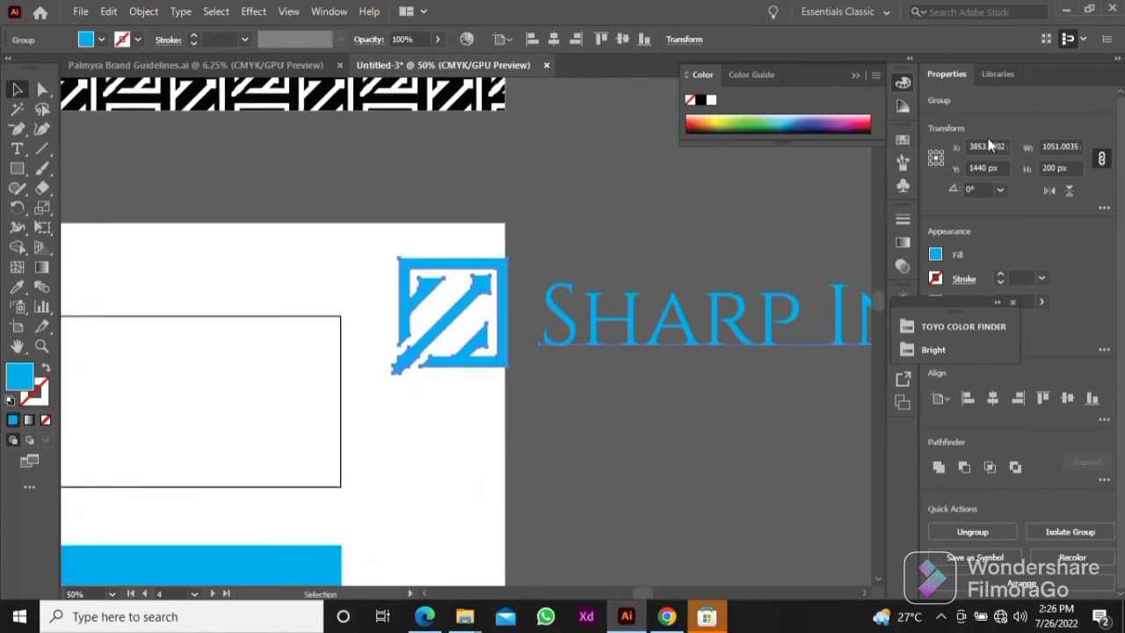
Step: Scale the copied logo lockup proportionally, first to 100 px and finally to 70 px high
click(1073, 168)
text(100)
key(Return)
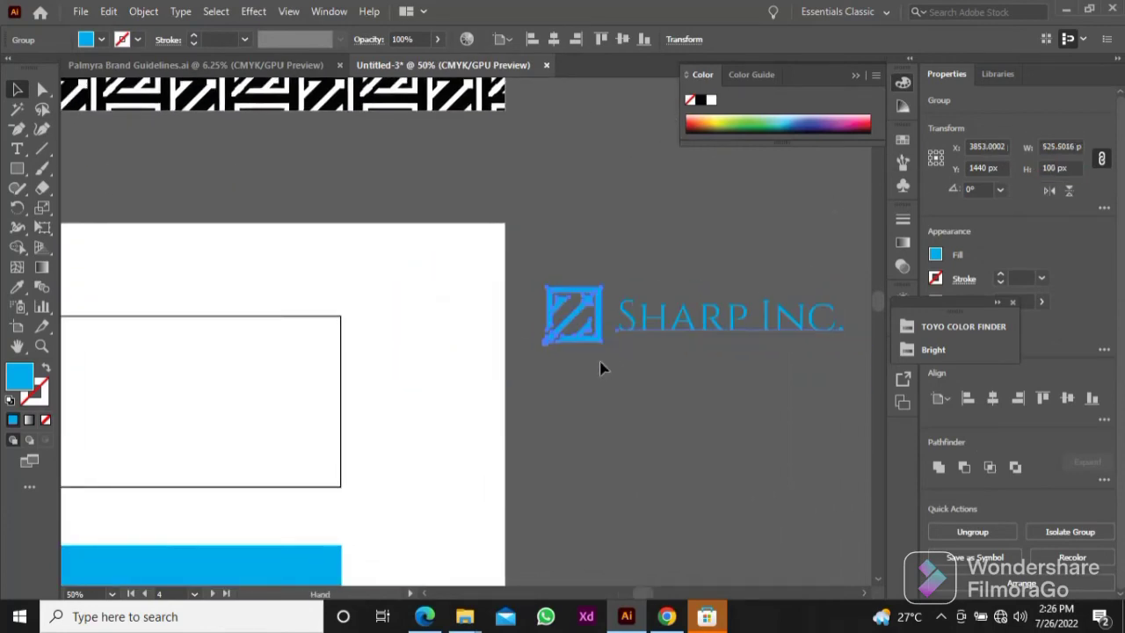
drag(632, 349, 695, 338)
click(1071, 167)
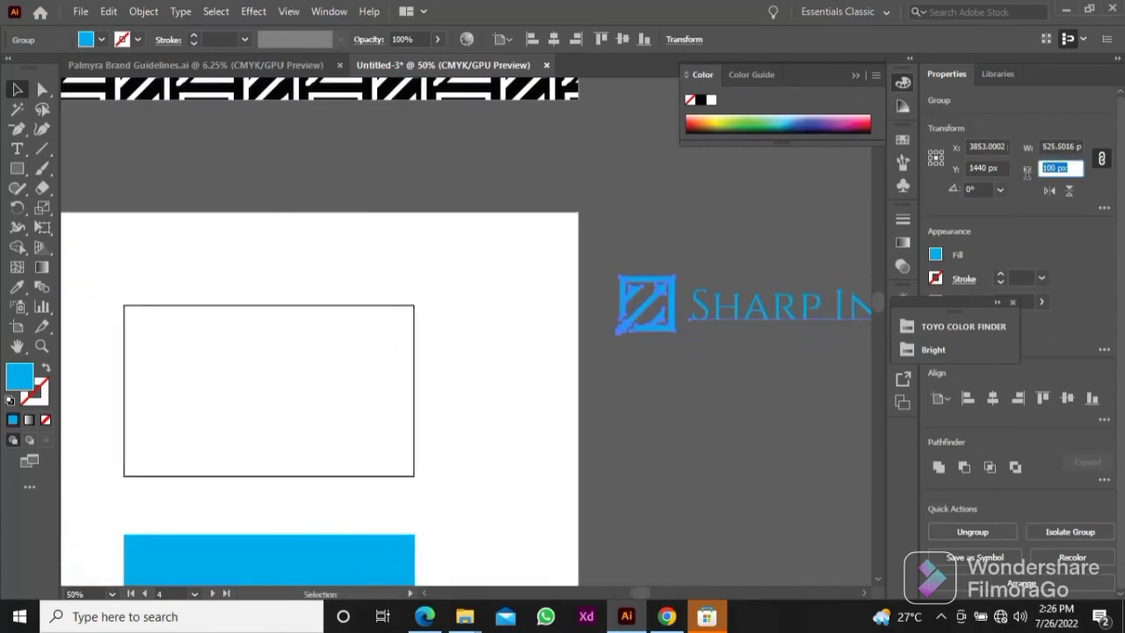
Step: Place the small logo lockup inside the white card and bring it to the front
drag(783, 308, 296, 402)
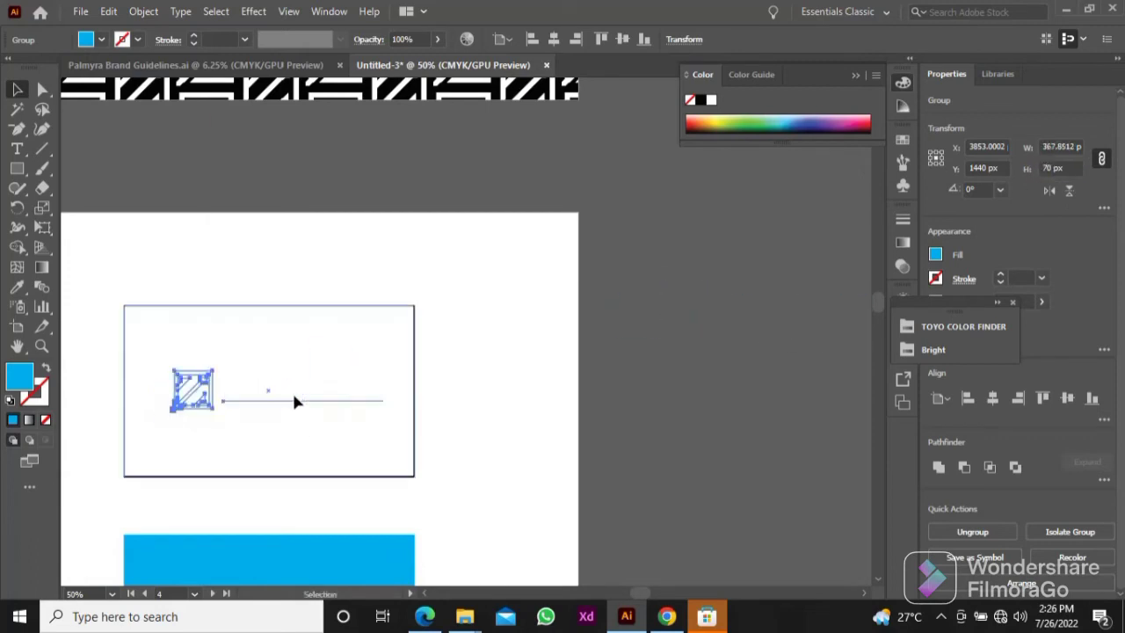
key(ctrl+shift+bracketright)
drag(369, 382, 532, 325)
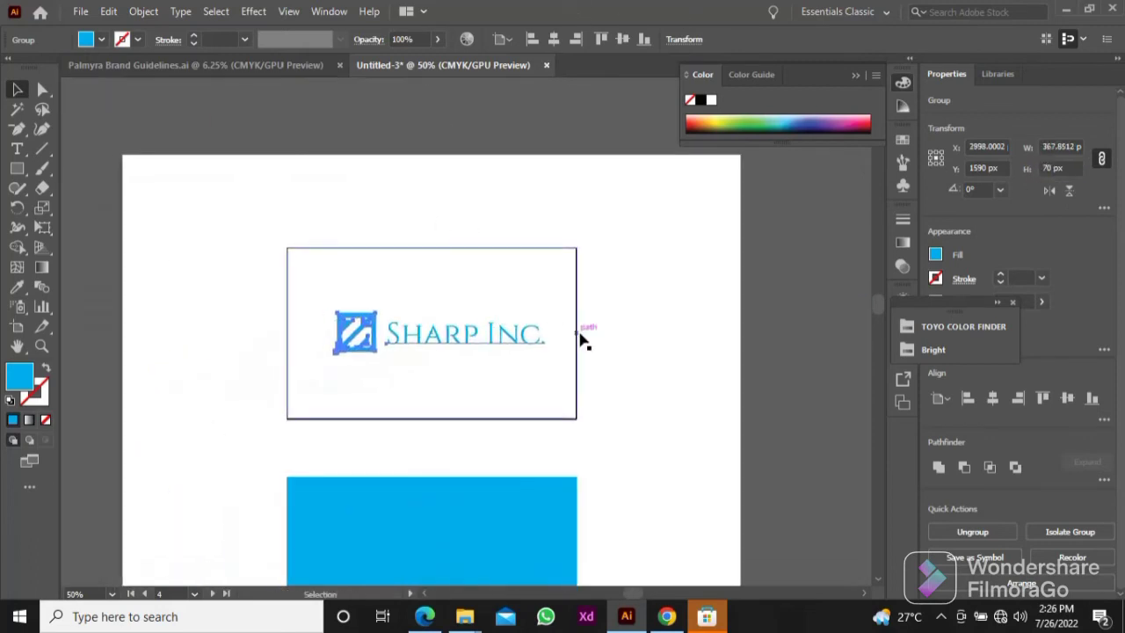
click(600, 343)
drag(469, 342, 470, 341)
click(596, 328)
Step: Align the logo lockup and the white card to each other's horizontal centres
drag(596, 328, 399, 357)
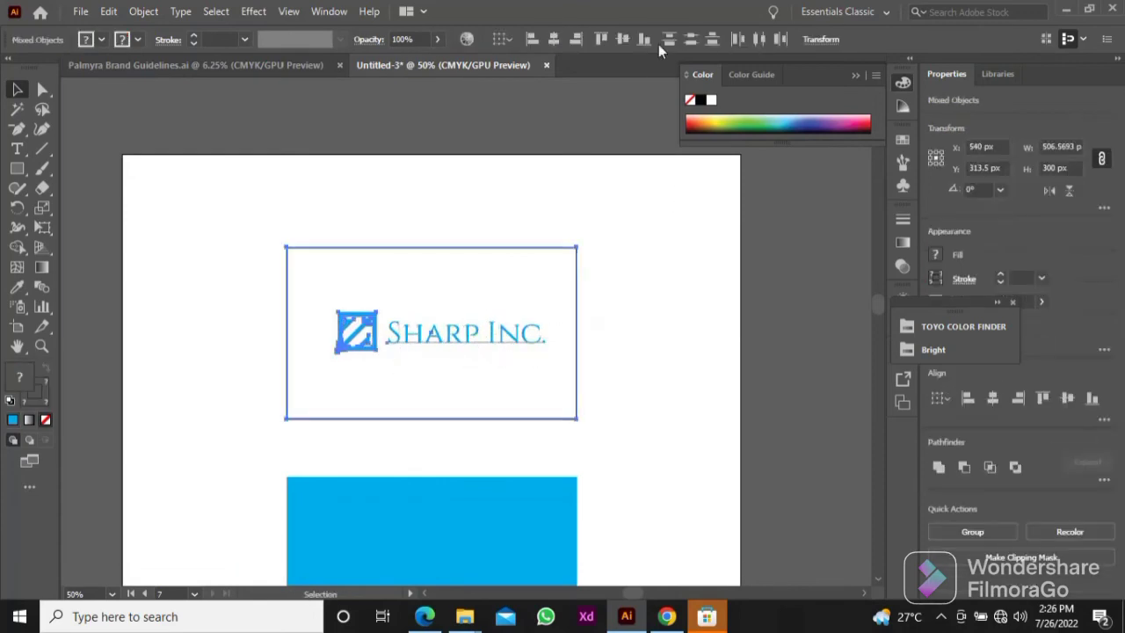
click(554, 39)
click(607, 278)
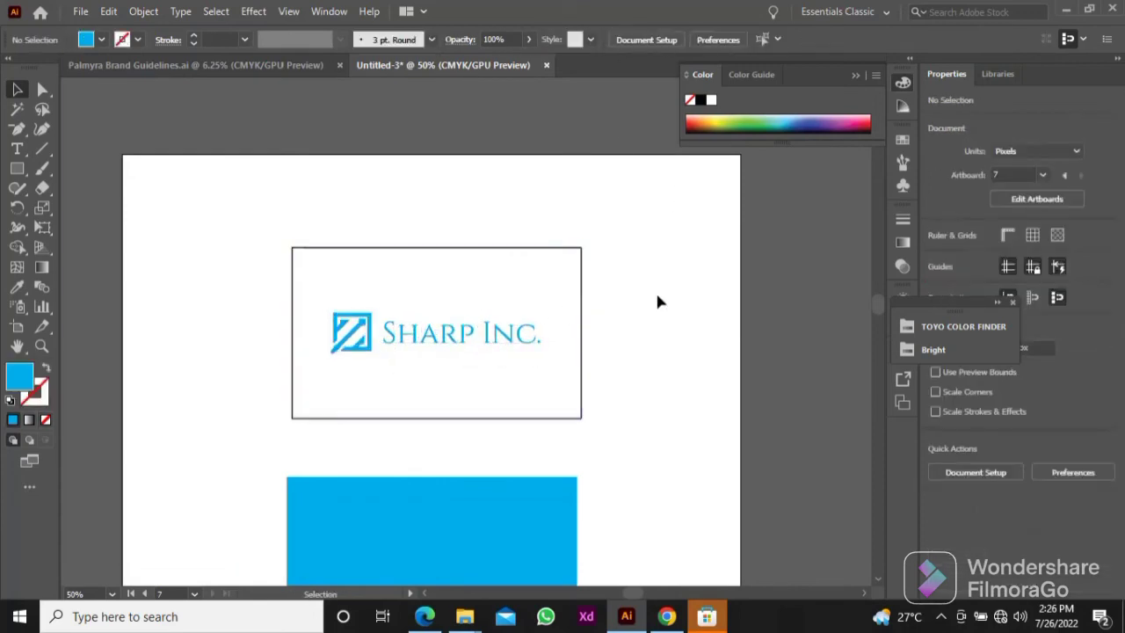
click(482, 343)
click(598, 327)
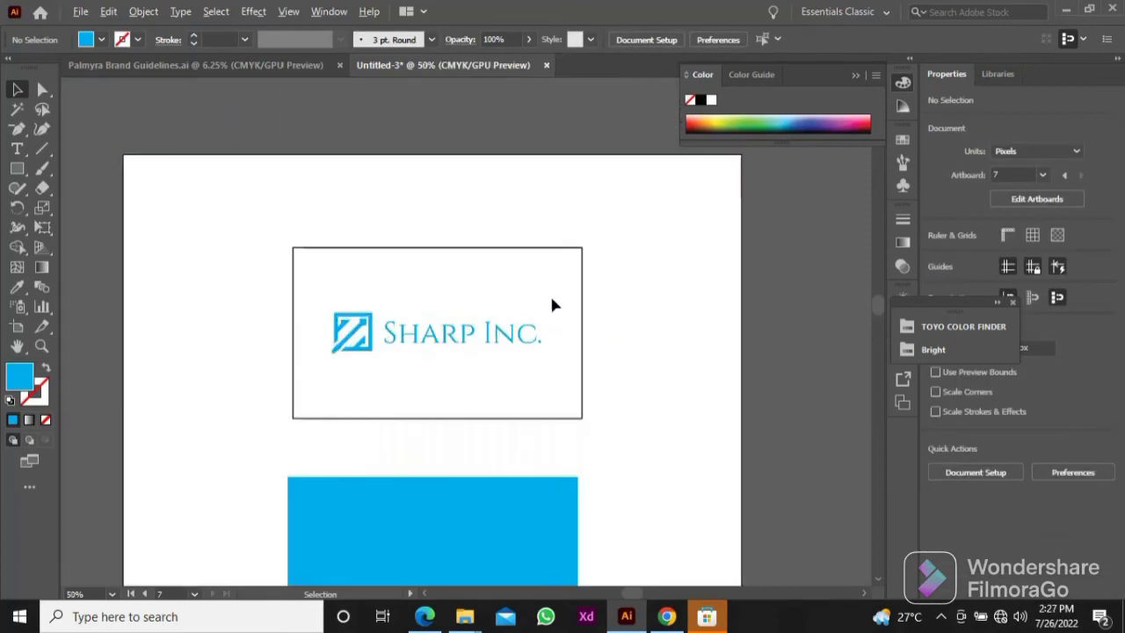
Step: Remove the white card's stroke and group the card with its logo
click(489, 286)
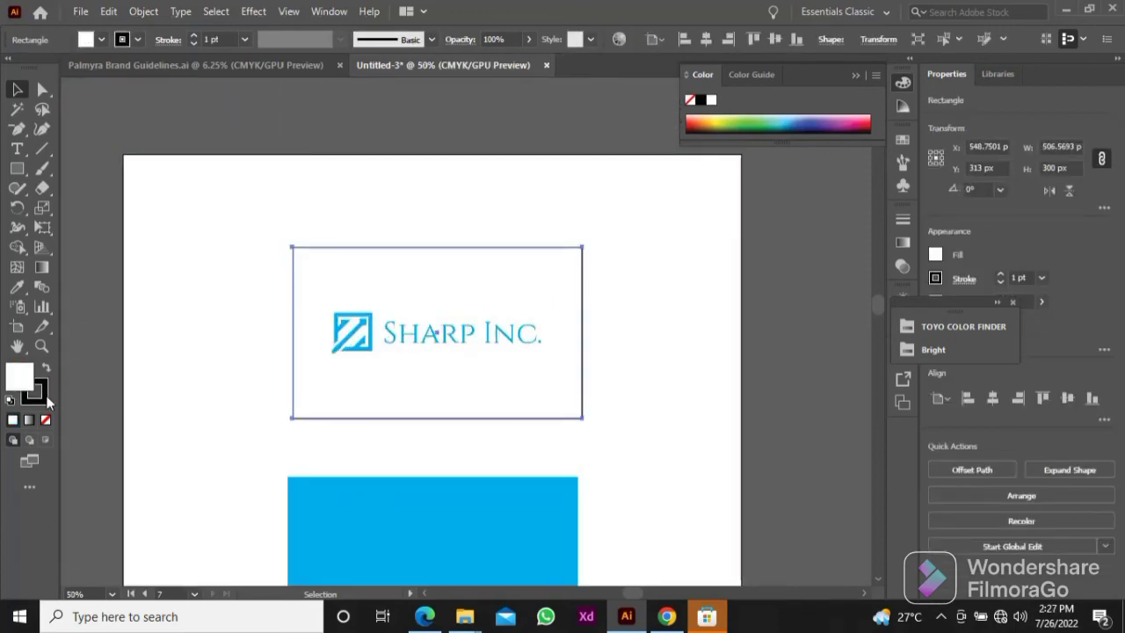
click(45, 420)
shift+click(459, 353)
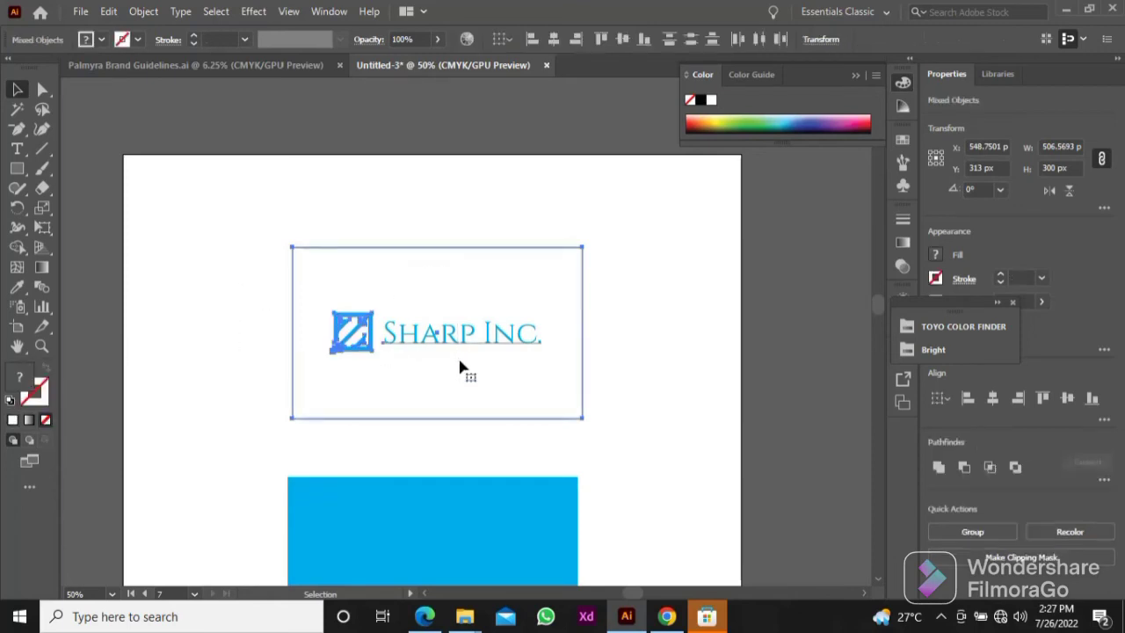
right_click(458, 355)
click(528, 212)
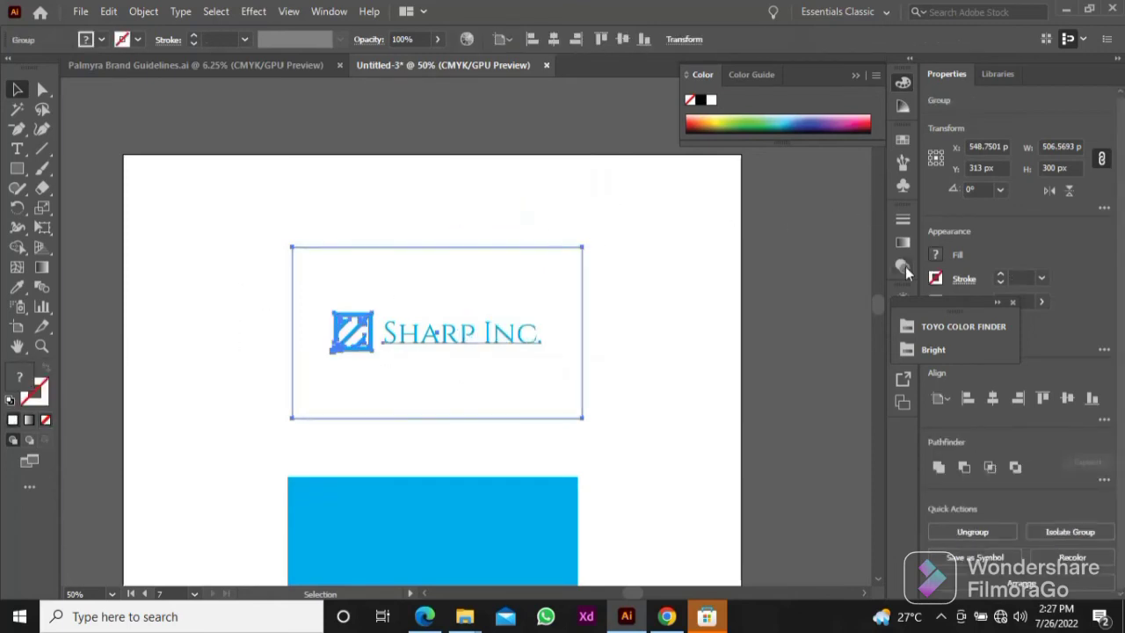
Step: Bring up the object appearance attributes and effects list
click(909, 293)
key(ctrl+shift+a)
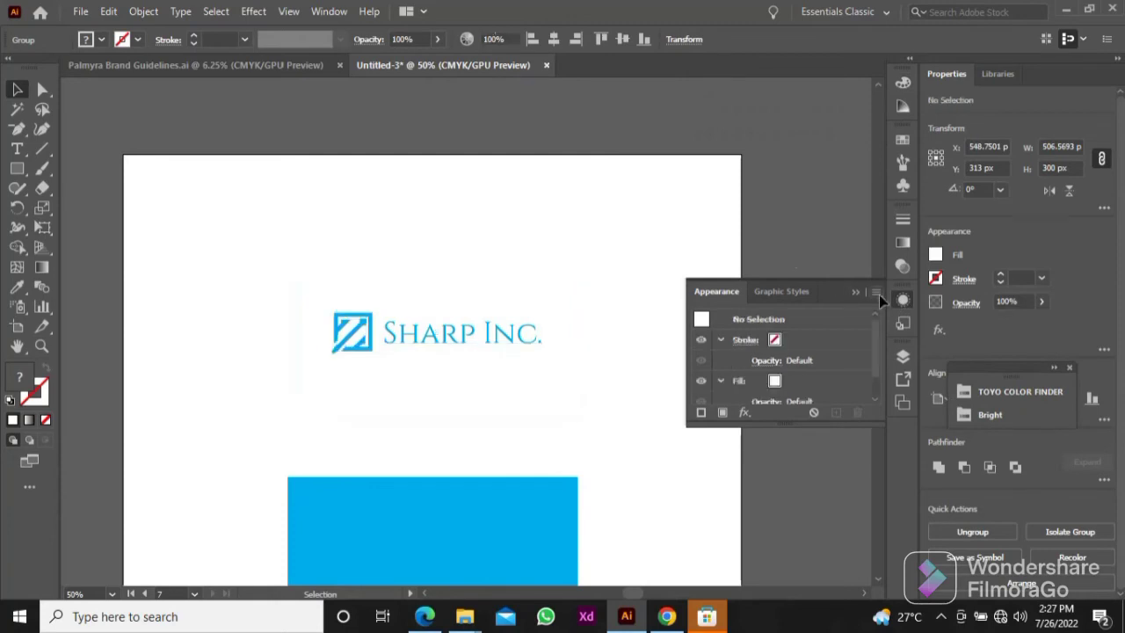
click(905, 301)
click(907, 302)
click(745, 412)
mouse_move(799, 168)
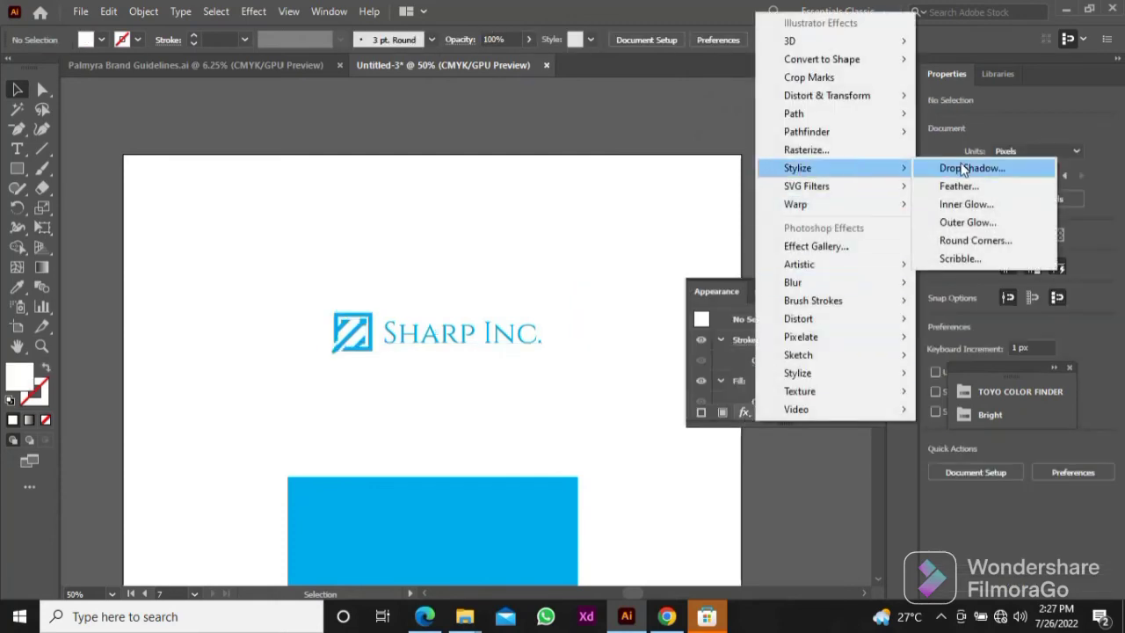
click(962, 168)
click(880, 326)
Step: Add a Drop Shadow effect to the grouped white card with X and Y offsets of 17 px
click(532, 328)
click(744, 412)
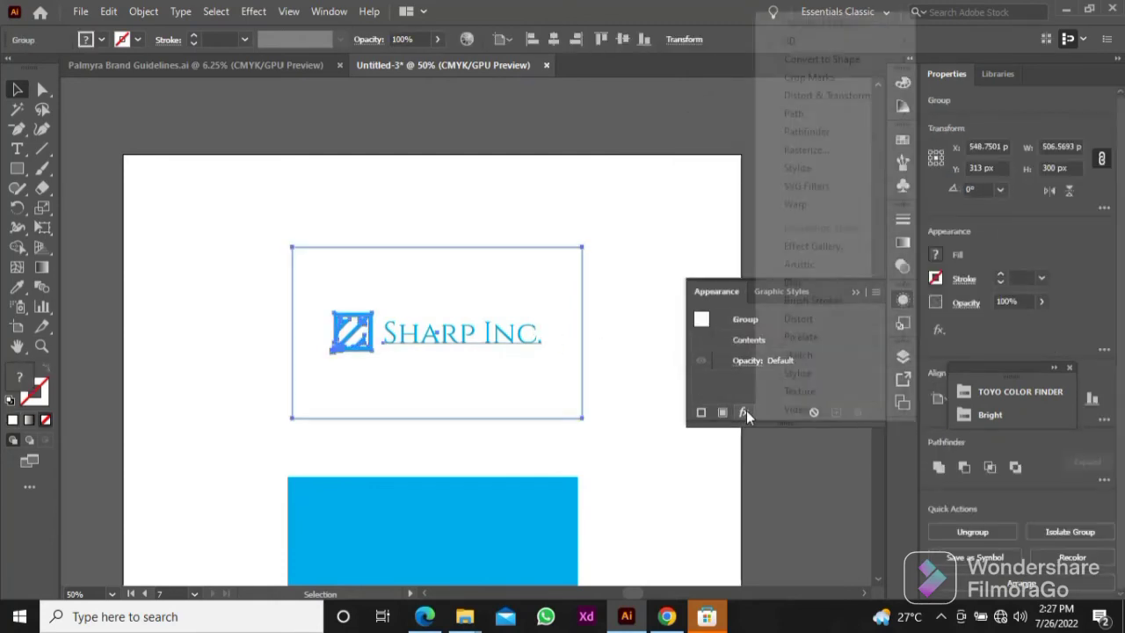
mouse_move(799, 168)
click(954, 168)
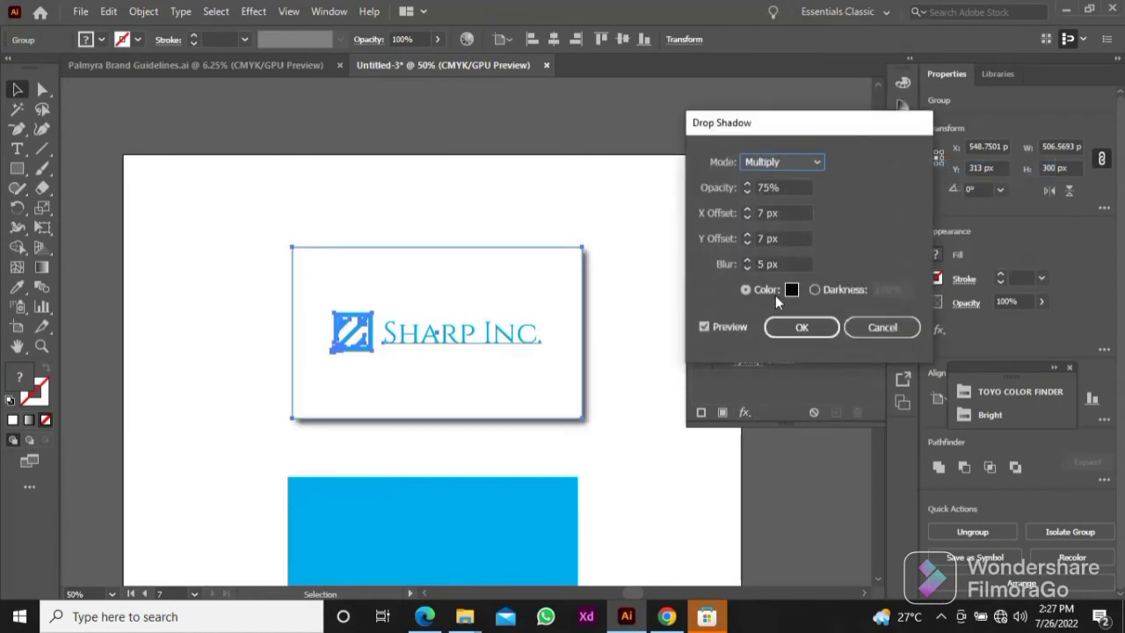
click(760, 213)
click(760, 239)
text(1)
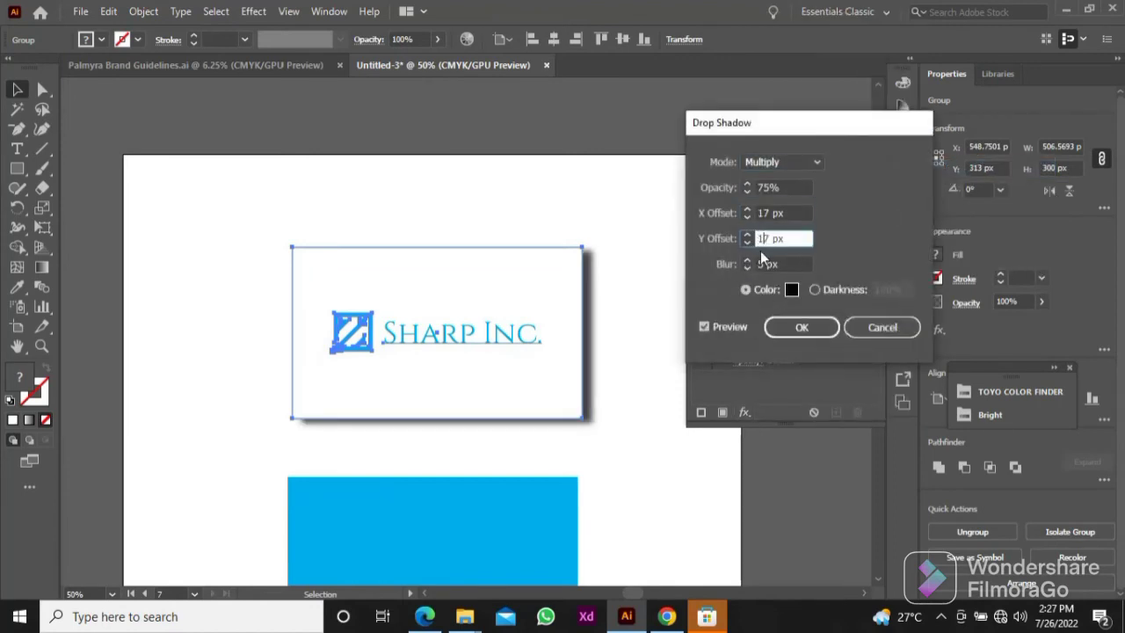
Step: Set the white card's drop shadow to 35% opacity and 25 px blur and apply the effect
click(765, 187)
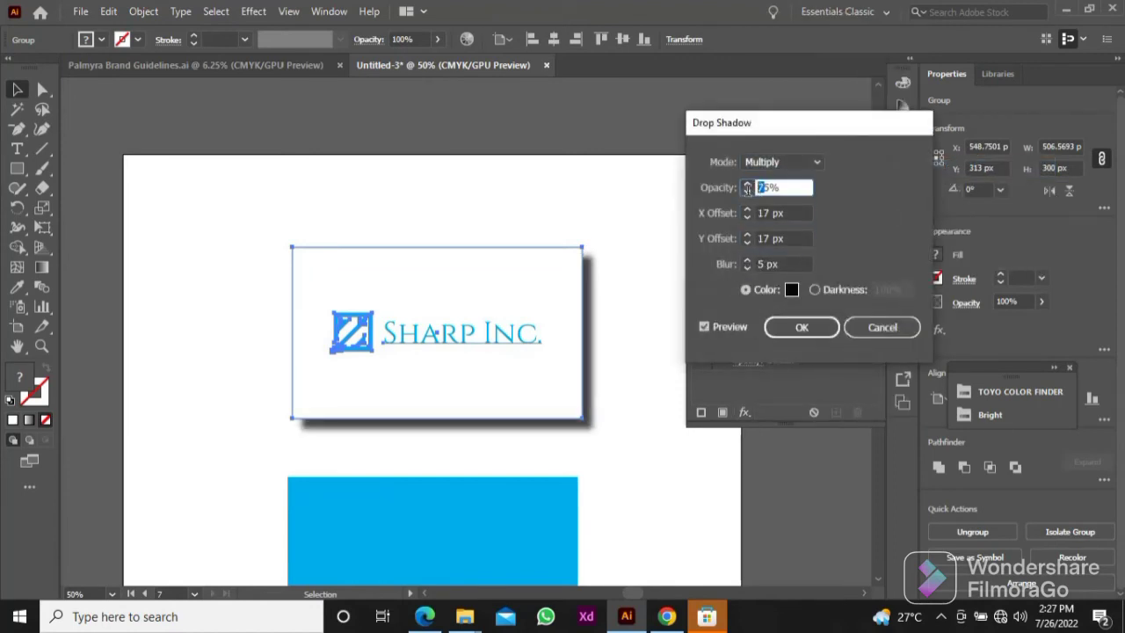
click(761, 238)
click(758, 264)
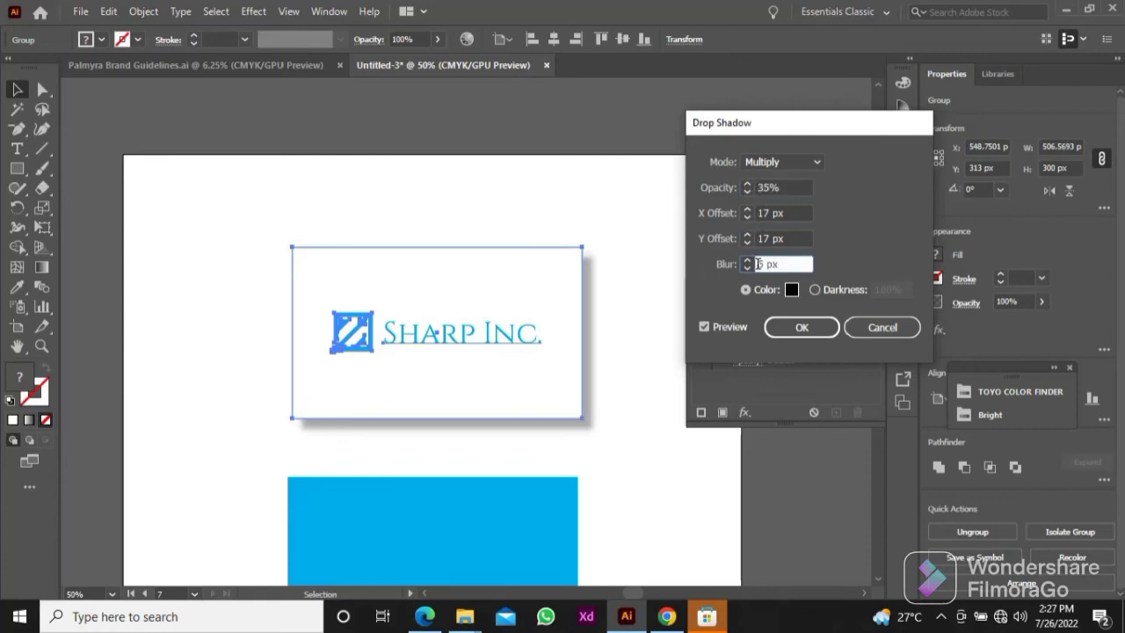
text(2)
click(793, 238)
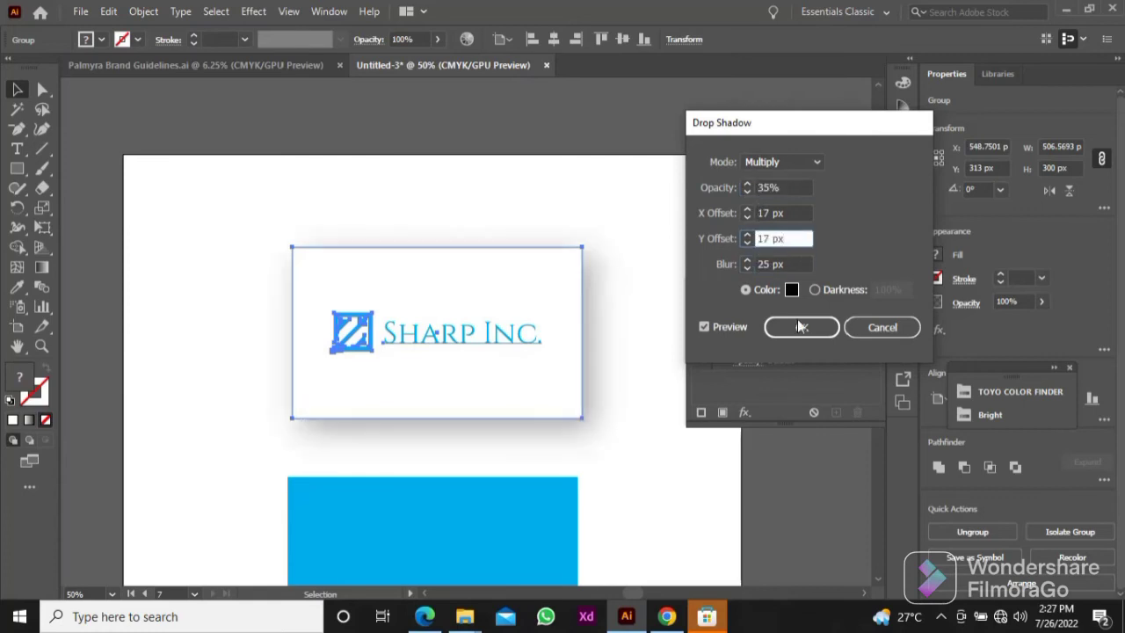
click(794, 212)
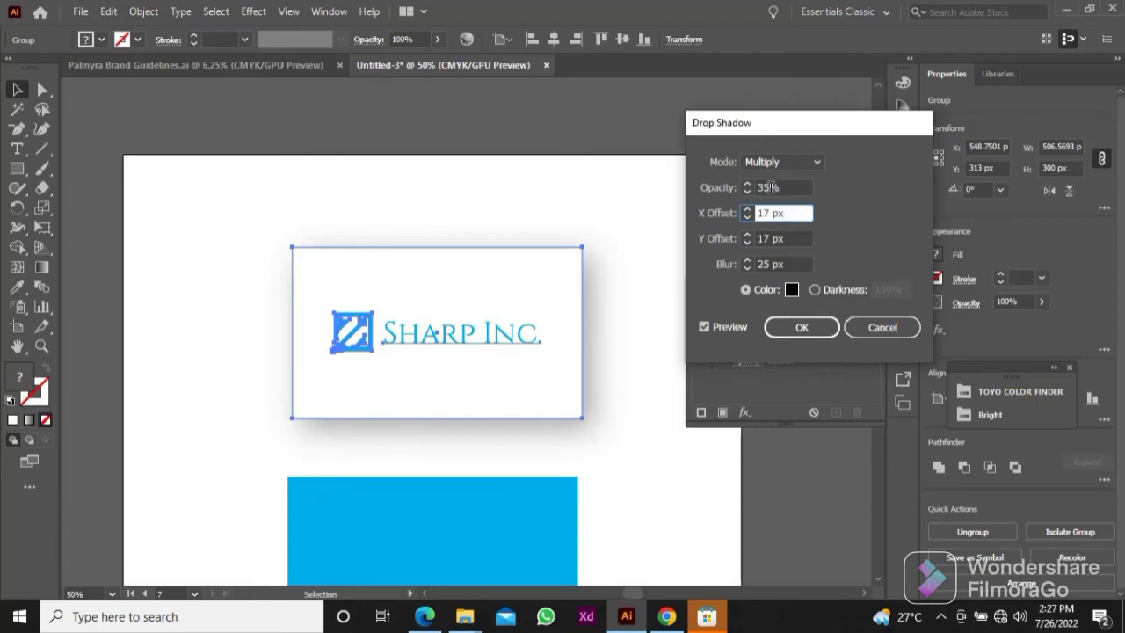
click(791, 326)
click(654, 268)
Step: Add the cardholder's name on the blue card in 36 pt Cinzel and place it in the card's upper-left area
key(ctrl+minus)
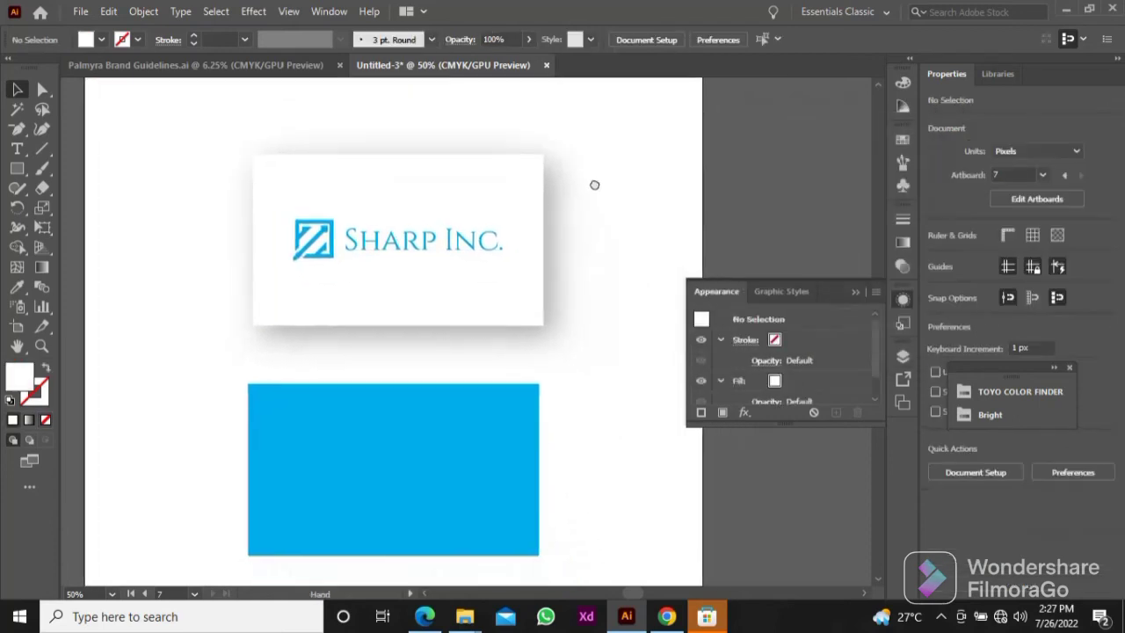
scroll(453, 384, up, 2)
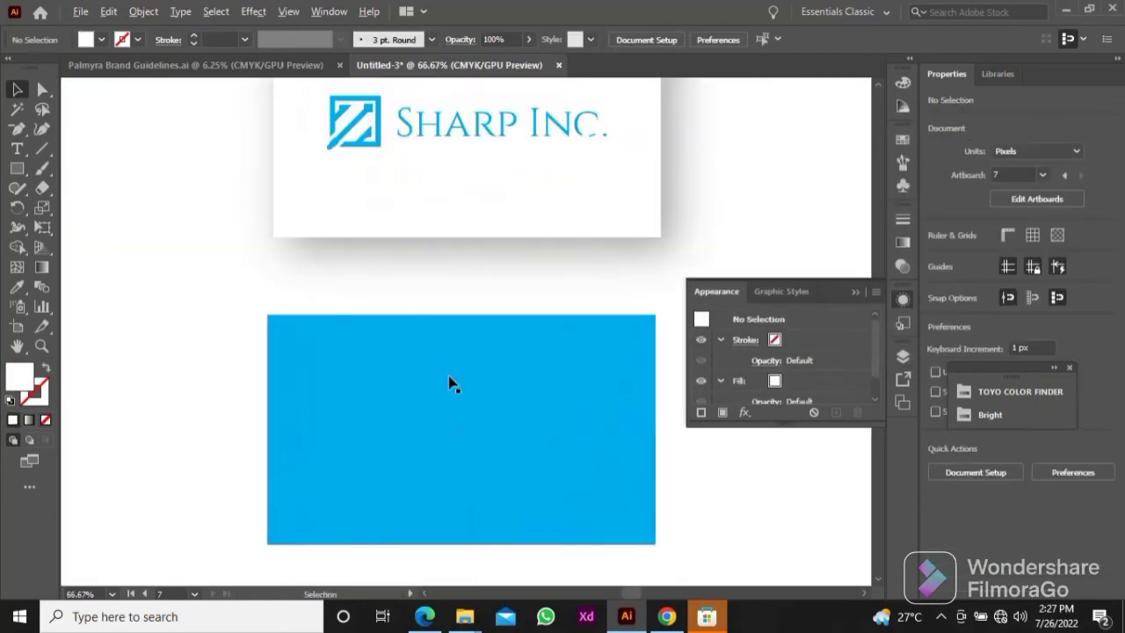
scroll(448, 384, up, 1)
key(t)
click(848, 289)
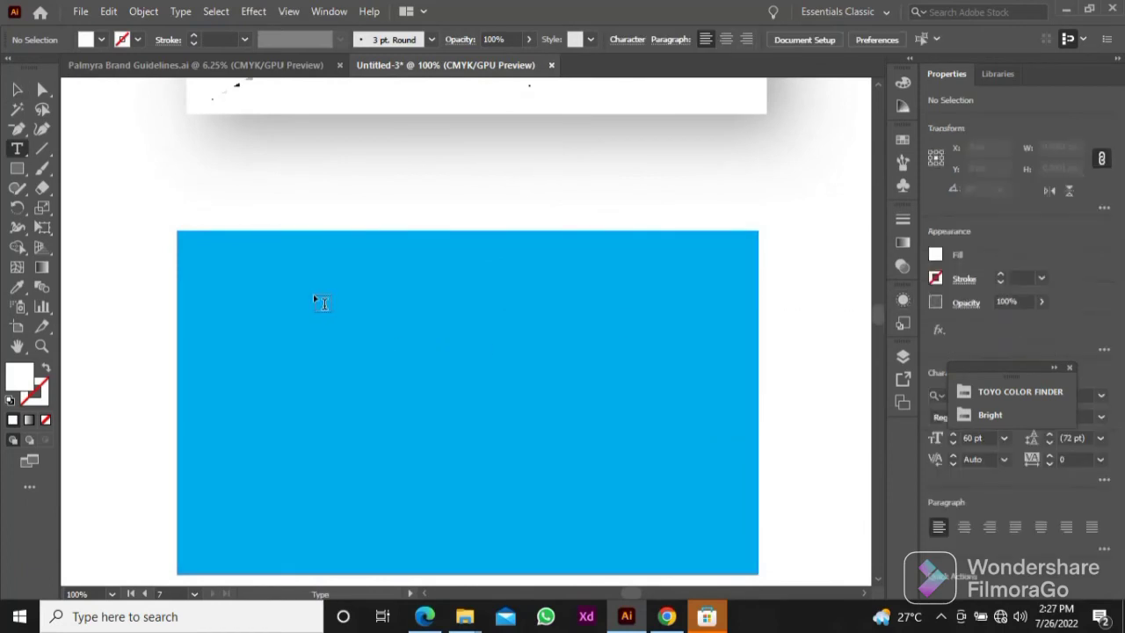
click(318, 297)
text(John Doe)
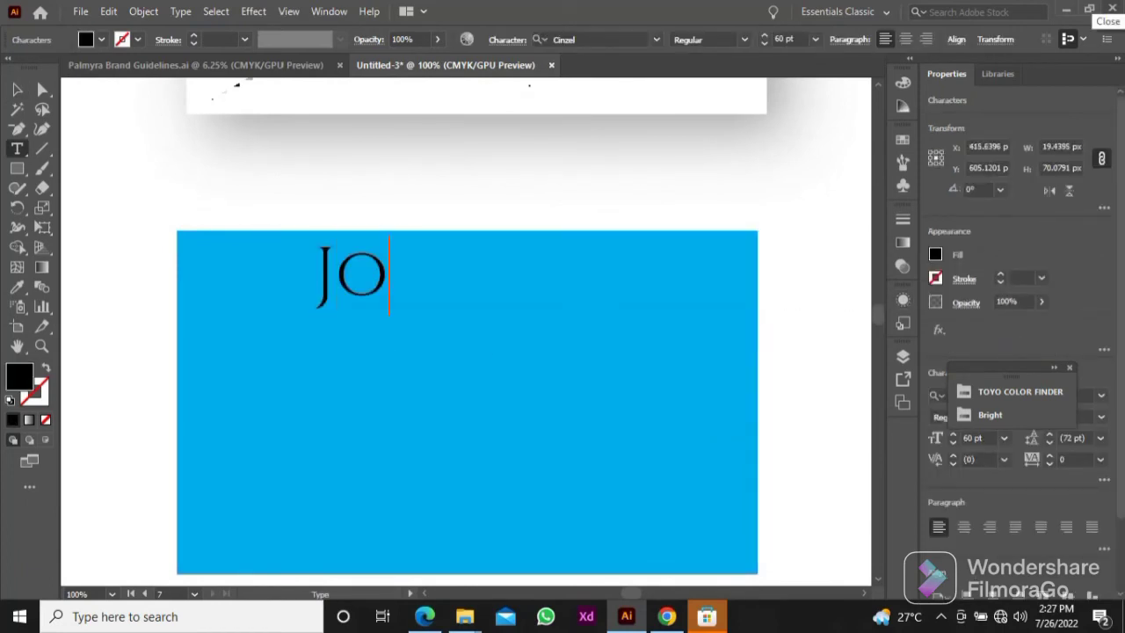
click(17, 89)
click(816, 39)
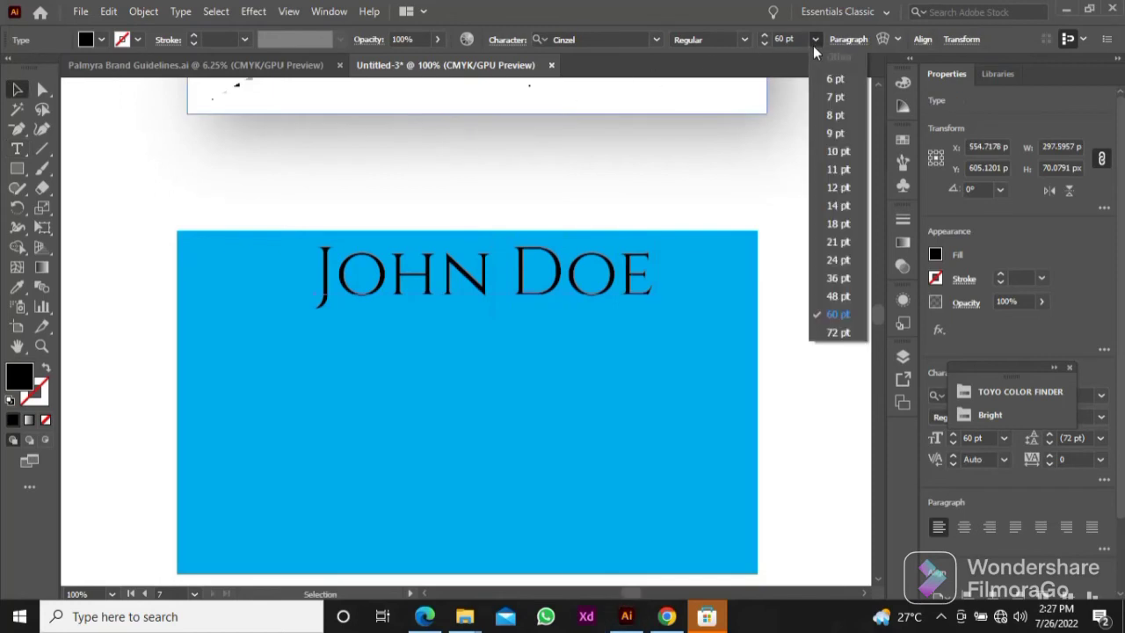
click(838, 279)
drag(450, 286, 398, 305)
Step: Add the job title "CEO" at 18 pt directly below the name on the blue card, left-aligned with it
key(t)
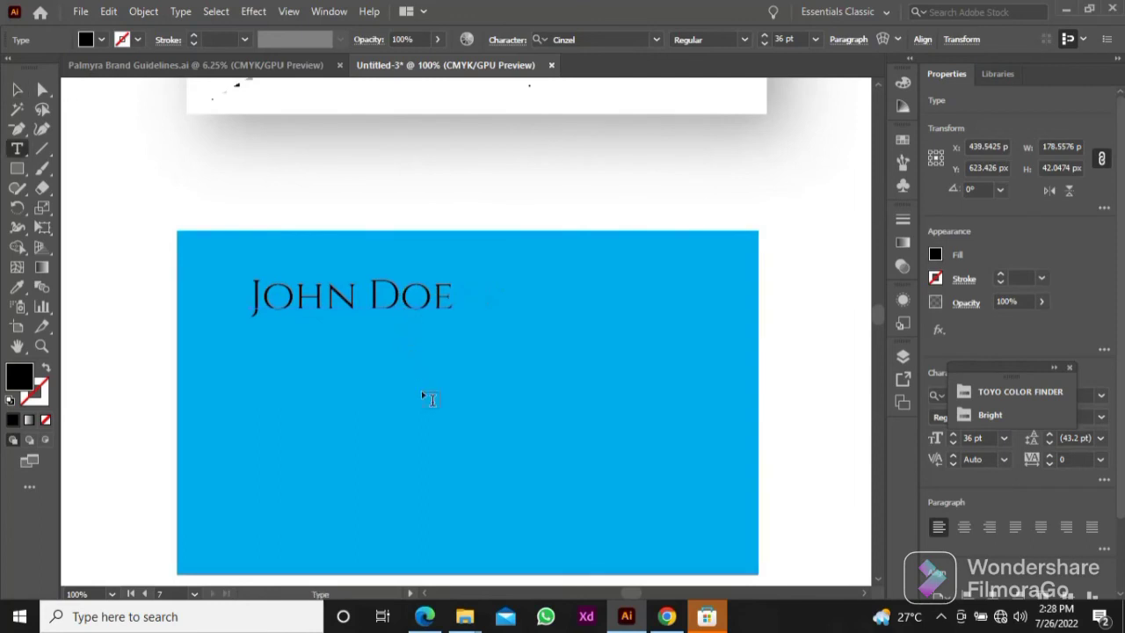
click(425, 393)
text(CEO)
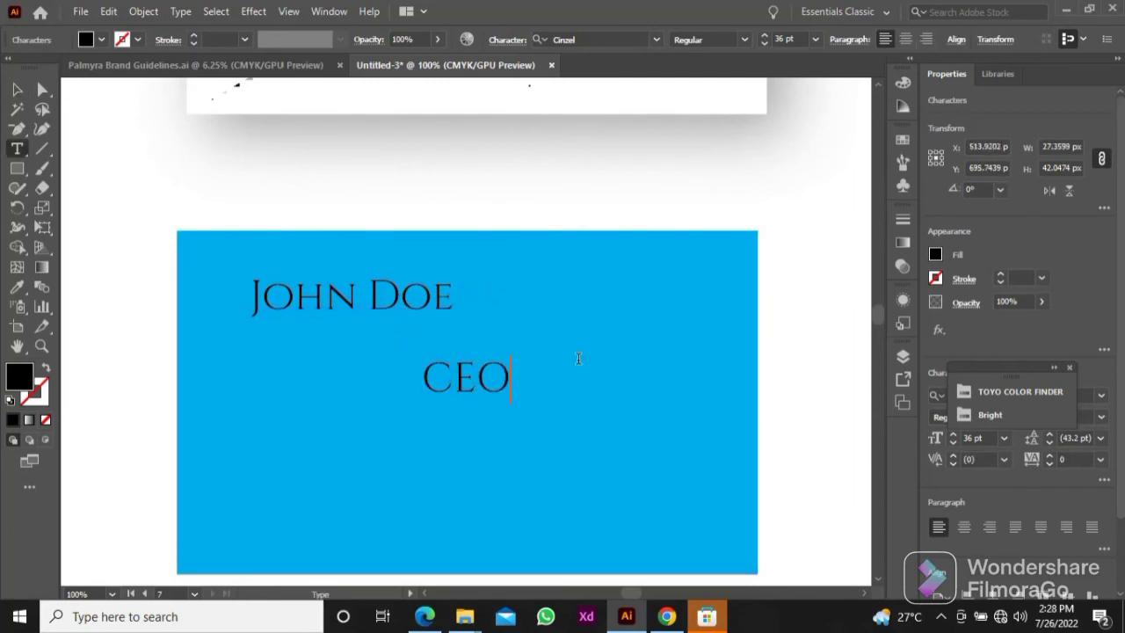
click(18, 88)
drag(404, 400, 234, 370)
click(815, 40)
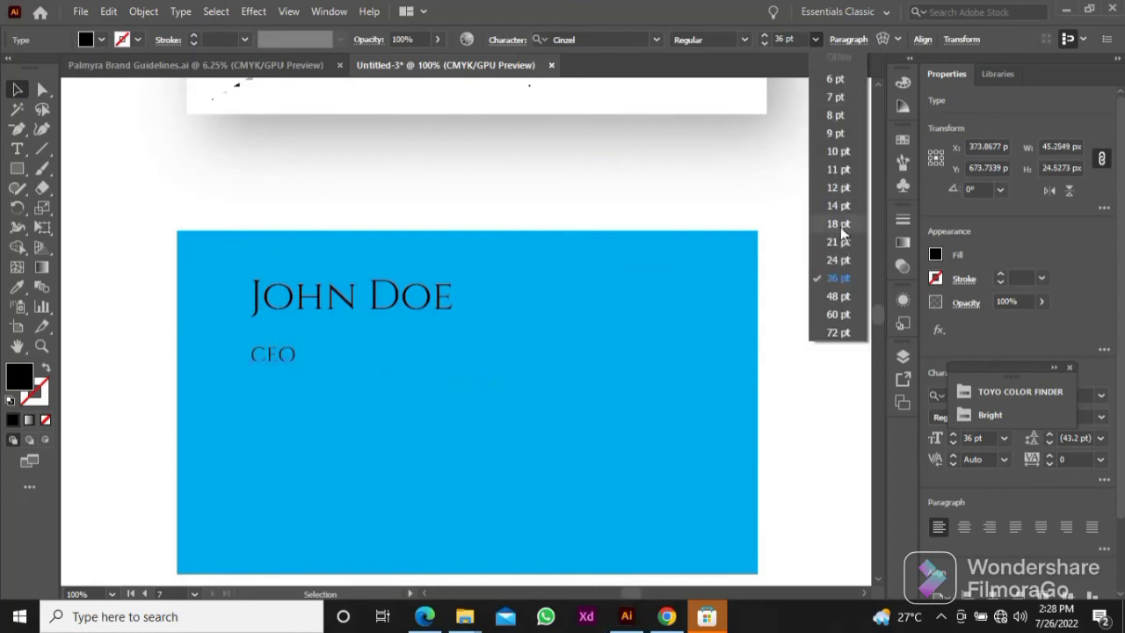
click(840, 225)
drag(264, 372, 272, 347)
Step: Add a phone number line in the lower-left area of the blue card and set it to 14 pt
scroll(269, 295, down, 1)
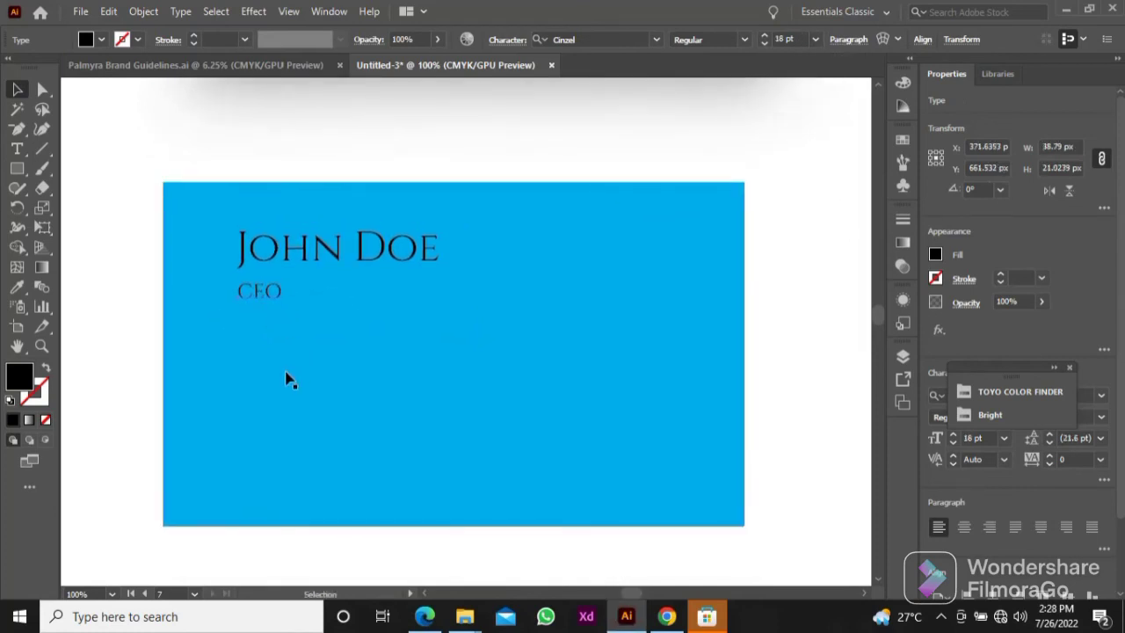
key(t)
click(242, 375)
key(BackSpace)
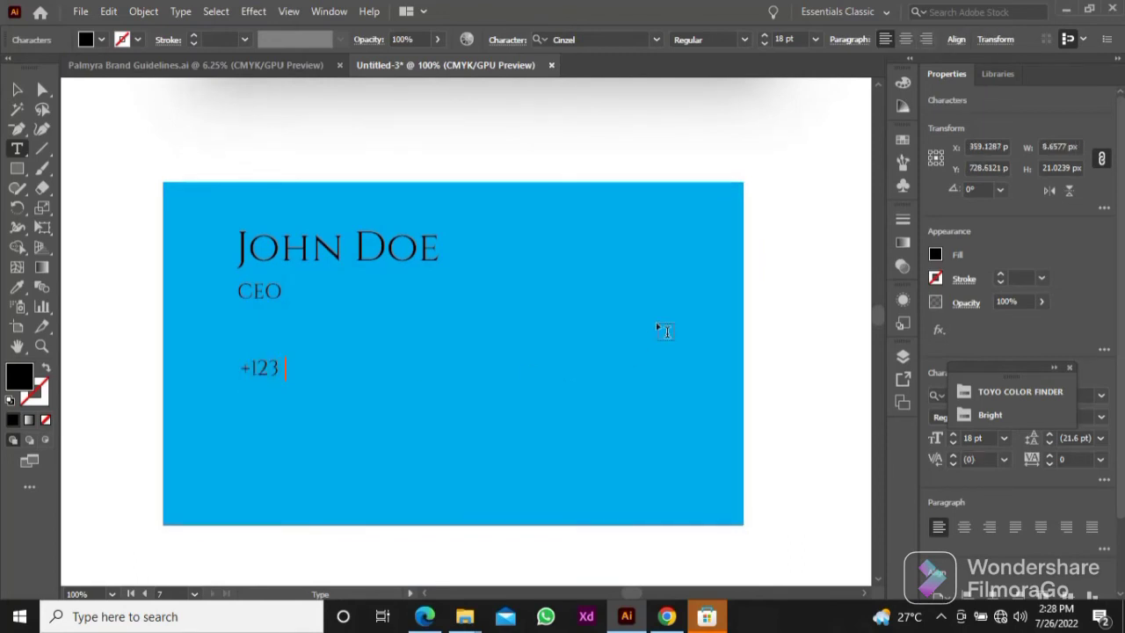
key(Escape)
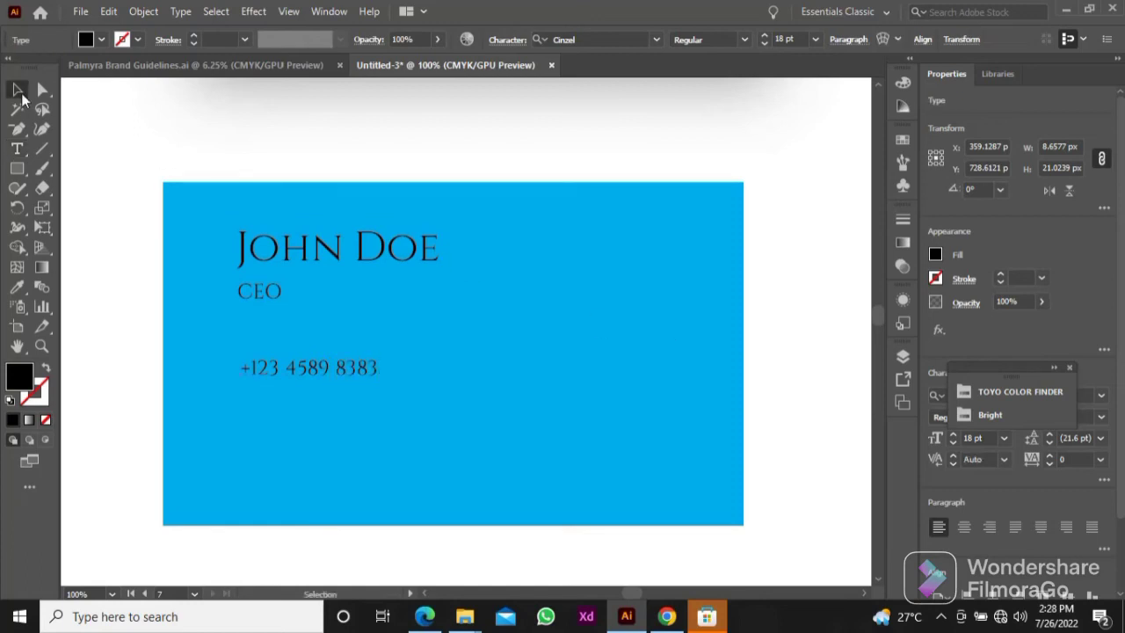
drag(285, 381, 320, 431)
click(815, 38)
click(832, 206)
Step: Replace the text of the duplicated contact line below the phone number with the cardholder's e-mail address
key(ctrl+a)
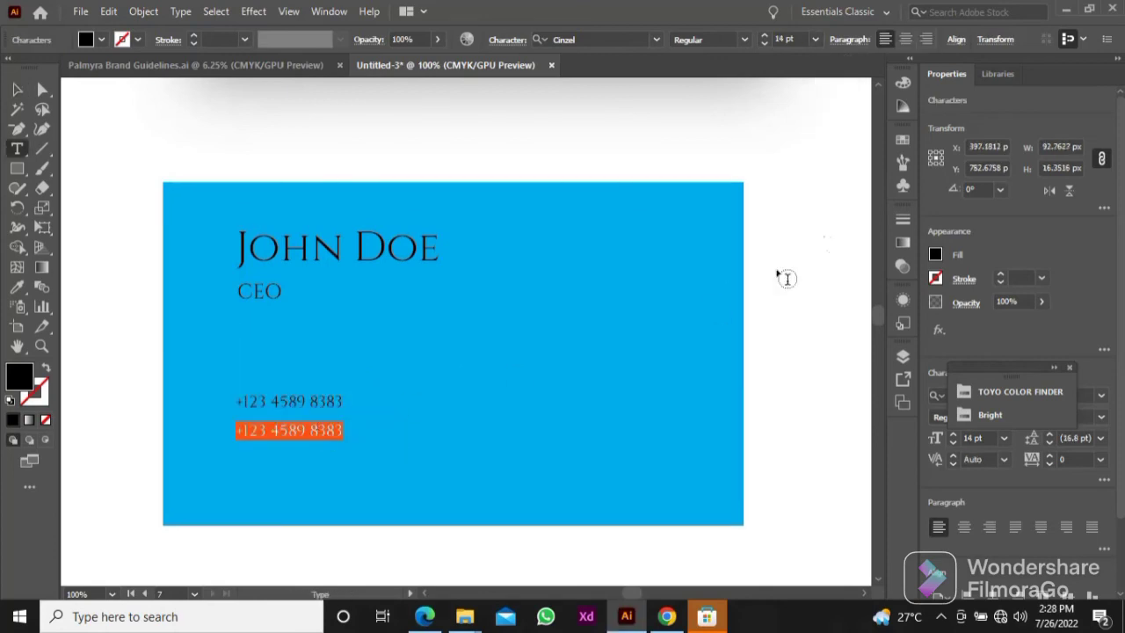
text(jo)
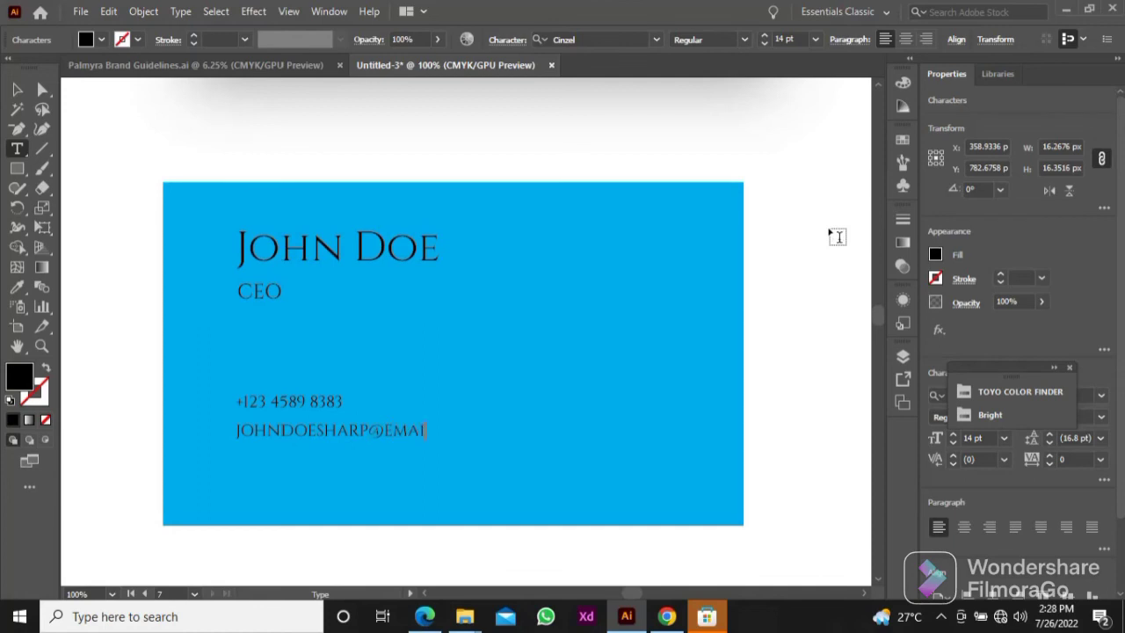
click(16, 91)
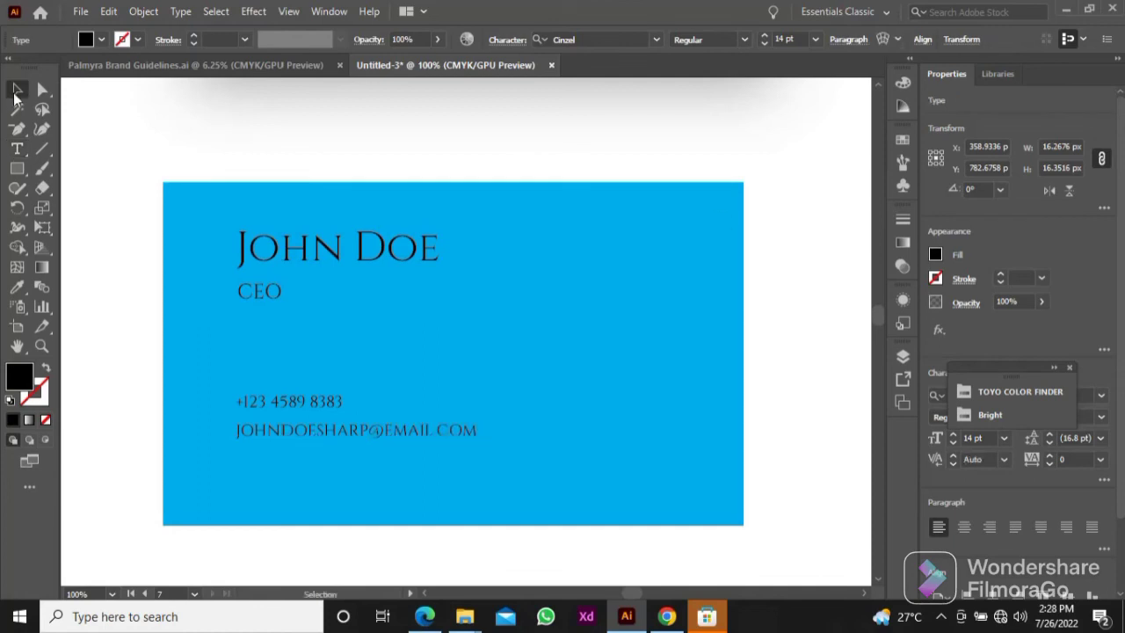
drag(140, 379, 278, 456)
click(130, 371)
Step: Recolour the name, job title, phone number and e-mail on the blue card to white by sampling with the Eyedropper
scroll(305, 364, down, 1)
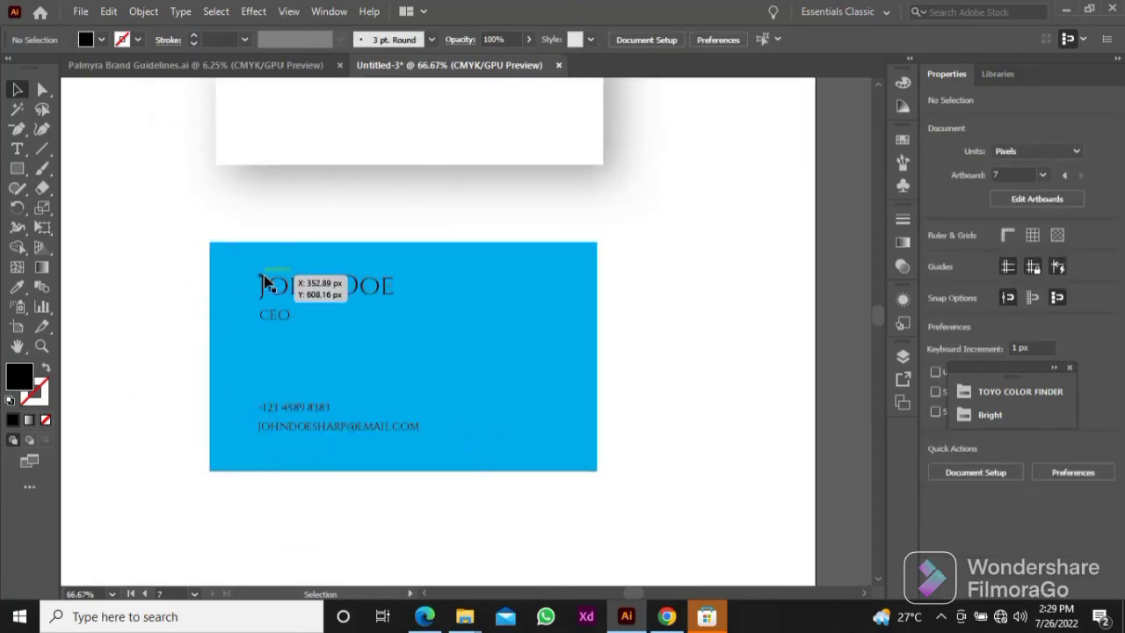
click(265, 282)
shift+click(282, 319)
shift+click(306, 410)
shift+click(332, 429)
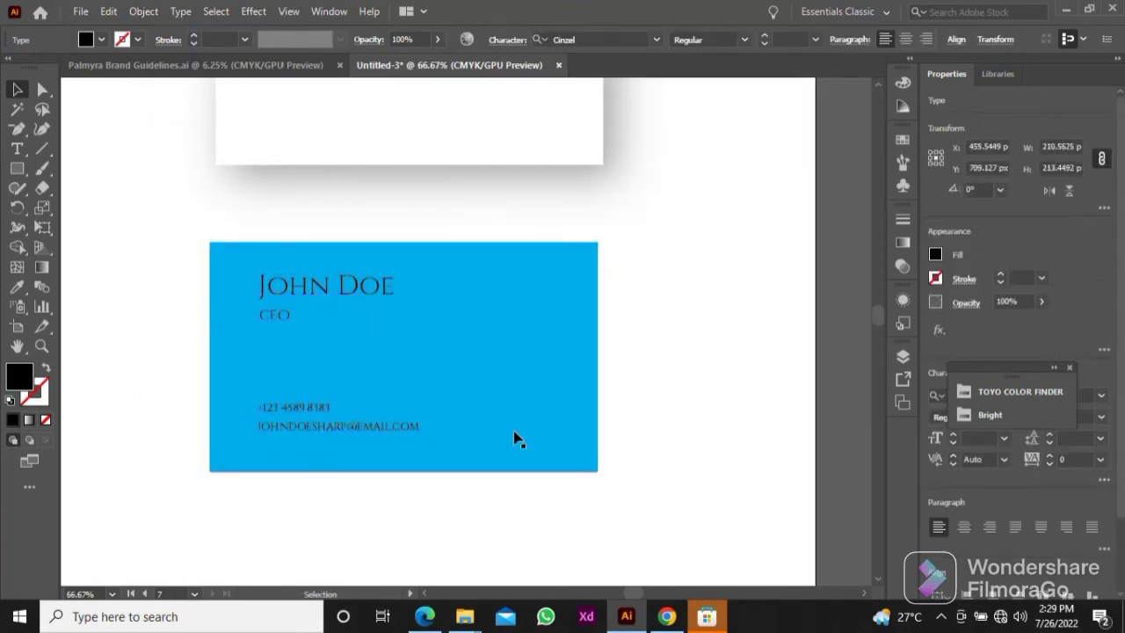
click(698, 373)
Step: Place the white logo icon over the lower-right corner of the blue card
scroll(676, 323, down, 3)
drag(685, 288, 482, 441)
drag(617, 136, 524, 503)
drag(526, 501, 658, 77)
drag(649, 94, 555, 508)
drag(556, 509, 456, 397)
Step: Bring the white logo icon to the front of the blue card
right_click(501, 423)
mouse_move(583, 339)
click(690, 337)
scroll(456, 396, up, 4)
right_click(453, 404)
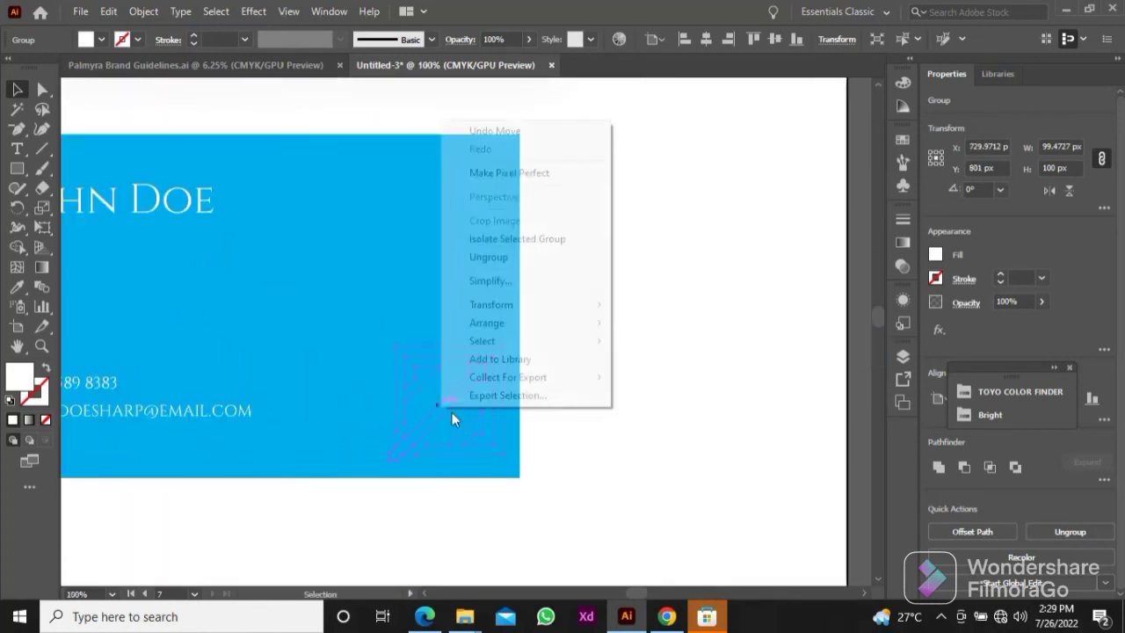
mouse_move(478, 322)
click(648, 325)
Step: Scale the logo icon to a height of 50 px and move it to the blue card's upper-right corner
drag(614, 370, 707, 322)
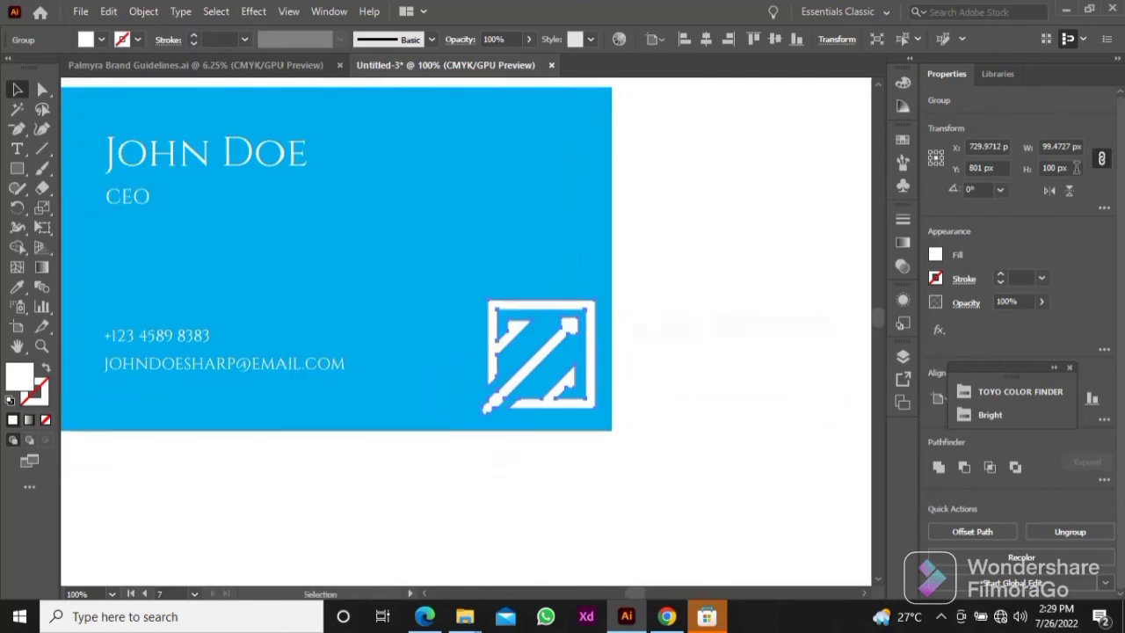
drag(1077, 168, 1006, 167)
text(50)
key(Return)
drag(727, 265, 747, 326)
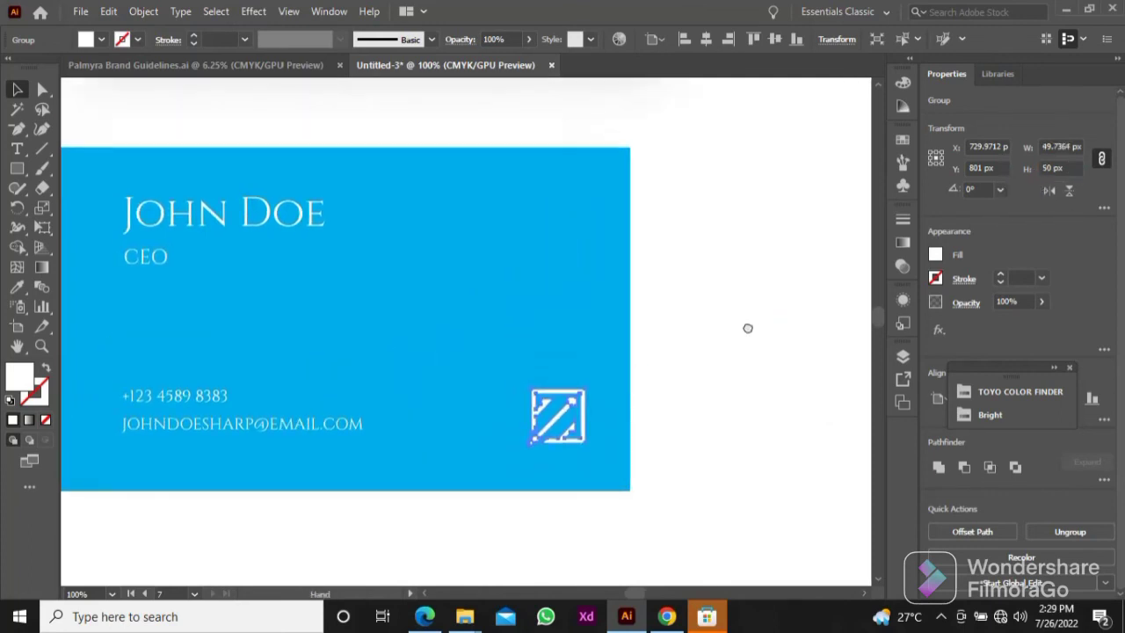
click(746, 327)
drag(572, 397, 586, 199)
Step: Group the blue card with its text lines and logo icon
scroll(587, 200, down, 1)
click(673, 194)
drag(674, 183, 203, 357)
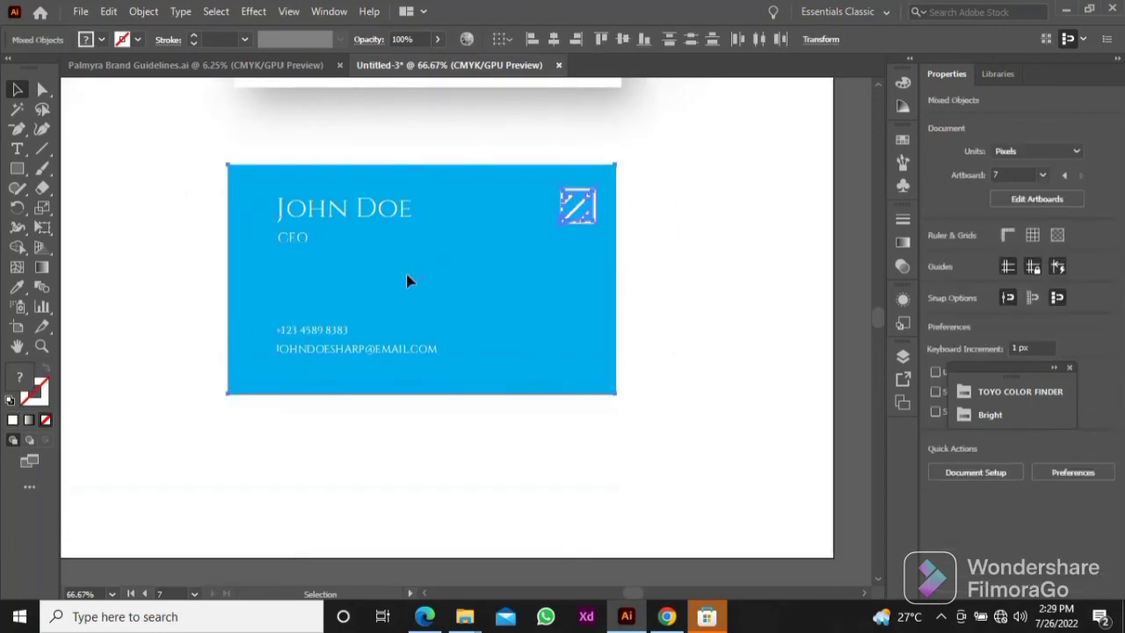
right_click(406, 274)
click(435, 395)
Step: Apply a Multiply Drop Shadow to the grouped blue card with 35% opacity, 17 px X and Y offsets and 25 px blur
click(905, 301)
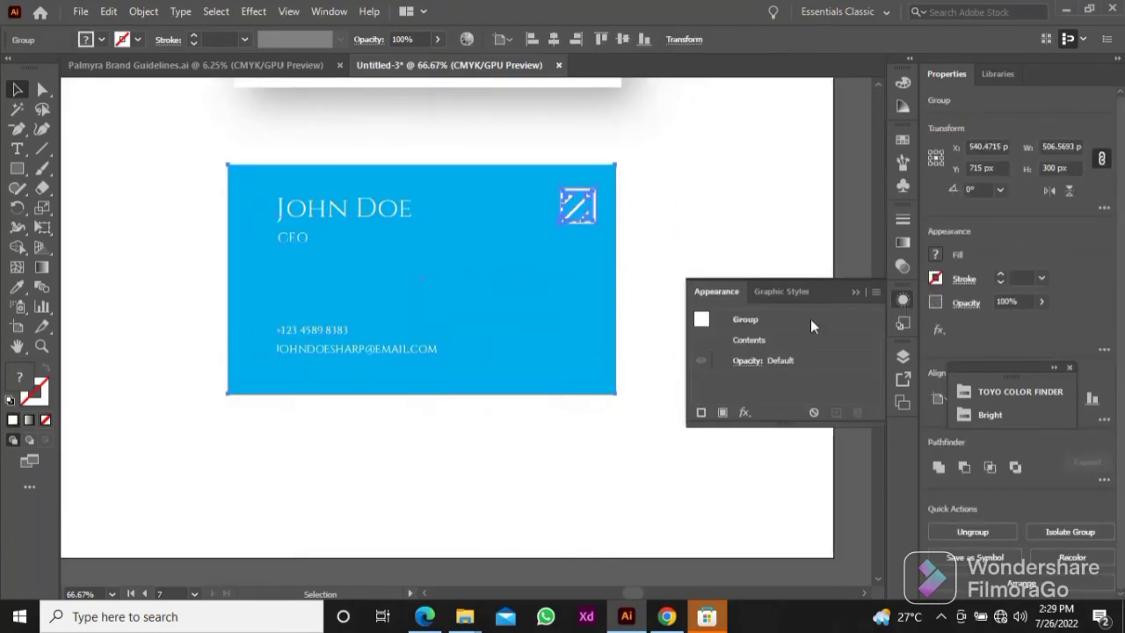
click(743, 417)
mouse_move(844, 167)
click(942, 160)
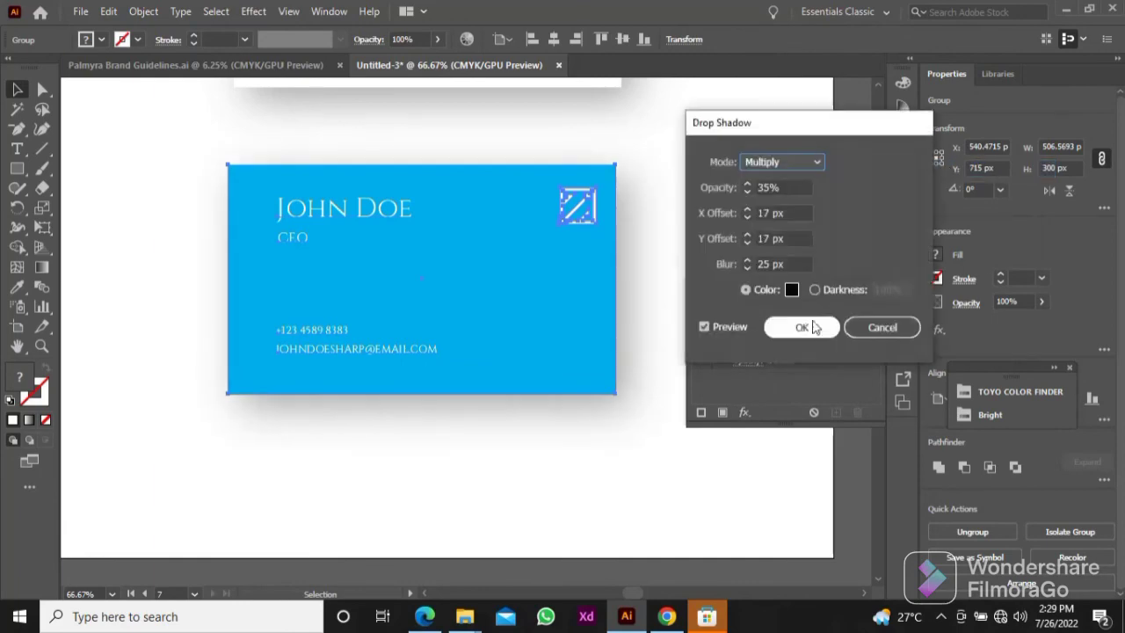
click(799, 326)
key(ctrl+minus)
key(ctrl+minus)
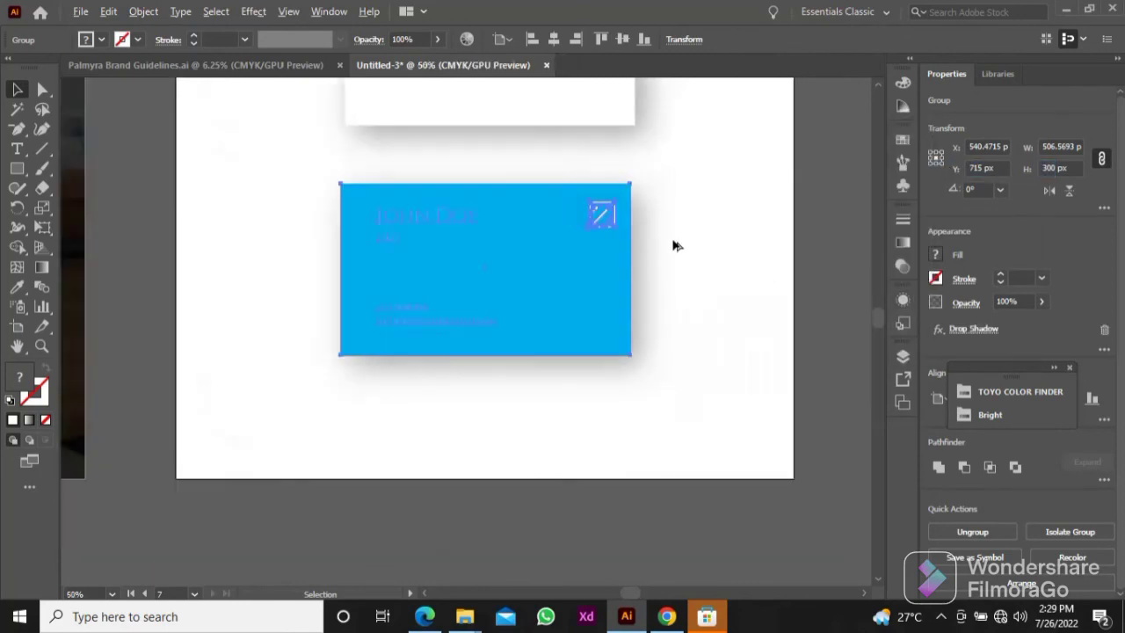
drag(605, 296, 604, 305)
click(625, 254)
Step: Copy the blue logo icon from the first artboard to the empty space beside the business card artboard
drag(623, 250, 603, 267)
drag(586, 226, 495, 334)
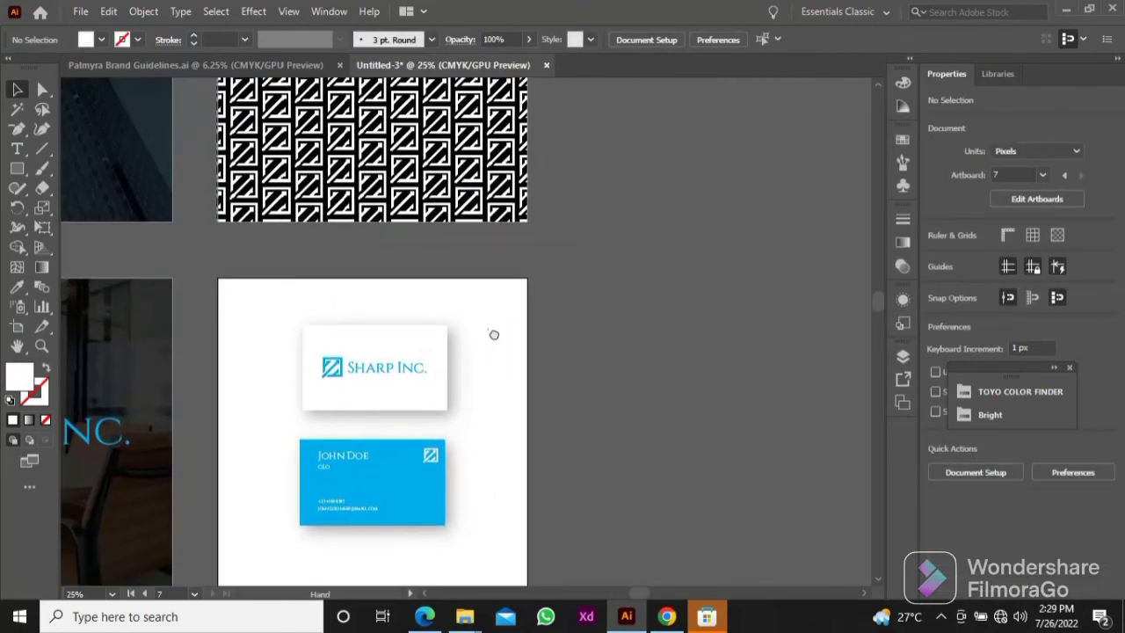
drag(576, 191, 649, 372)
key(ctrl+minus)
key(ctrl+minus)
key(ctrl+minus)
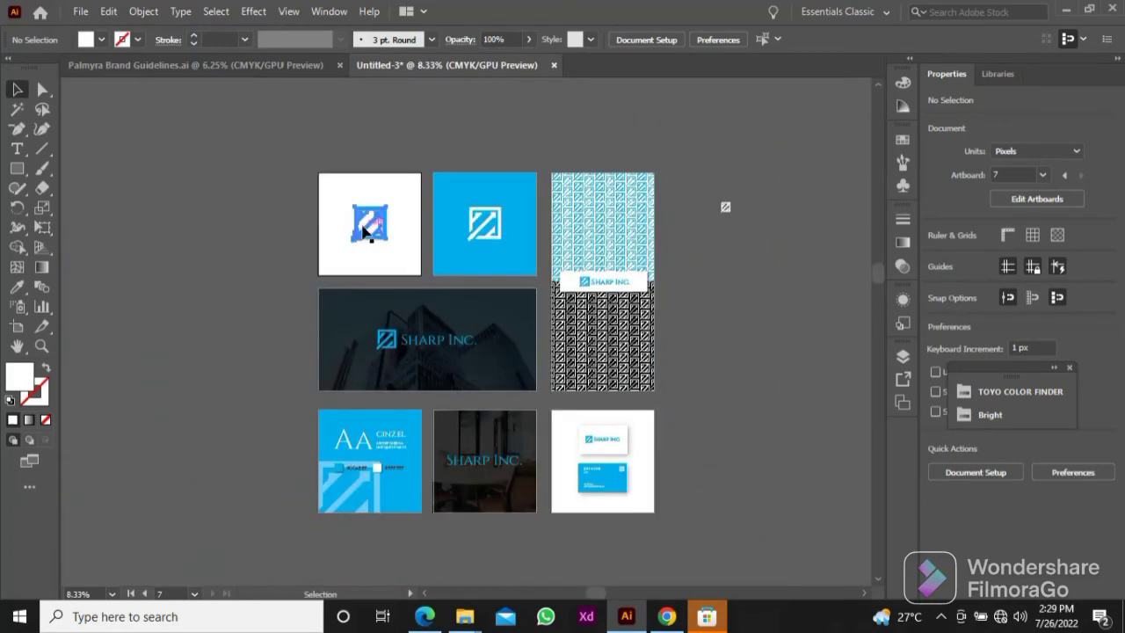
drag(364, 231, 697, 478)
key(ctrl+plus)
key(ctrl+plus)
key(ctrl+plus)
key(ctrl+plus)
drag(694, 327, 624, 355)
Step: Scale the copied logo icon to a height of 500 px and place it behind the cards, overhanging the artboard's lower-left corner
click(1060, 168)
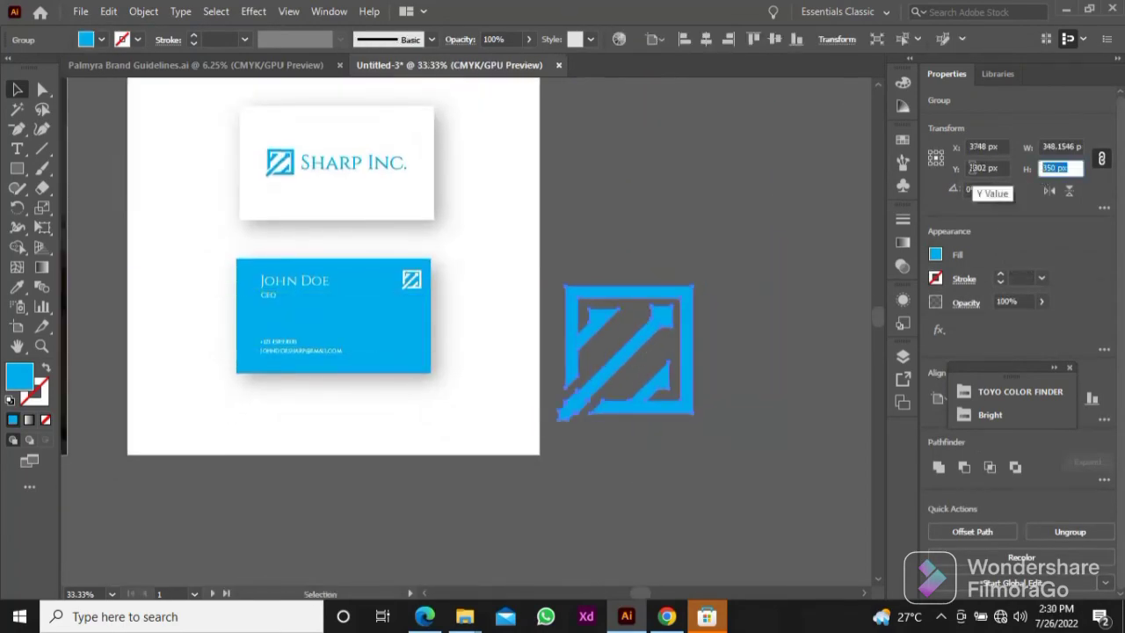
text(500)
key(Return)
drag(687, 309, 246, 332)
drag(446, 395, 514, 435)
click(513, 457)
Step: Draw a 1080 × 1080 px rectangle covering the business card artboard, fill it white without a stroke and send it to the back
scroll(513, 457, down, 2)
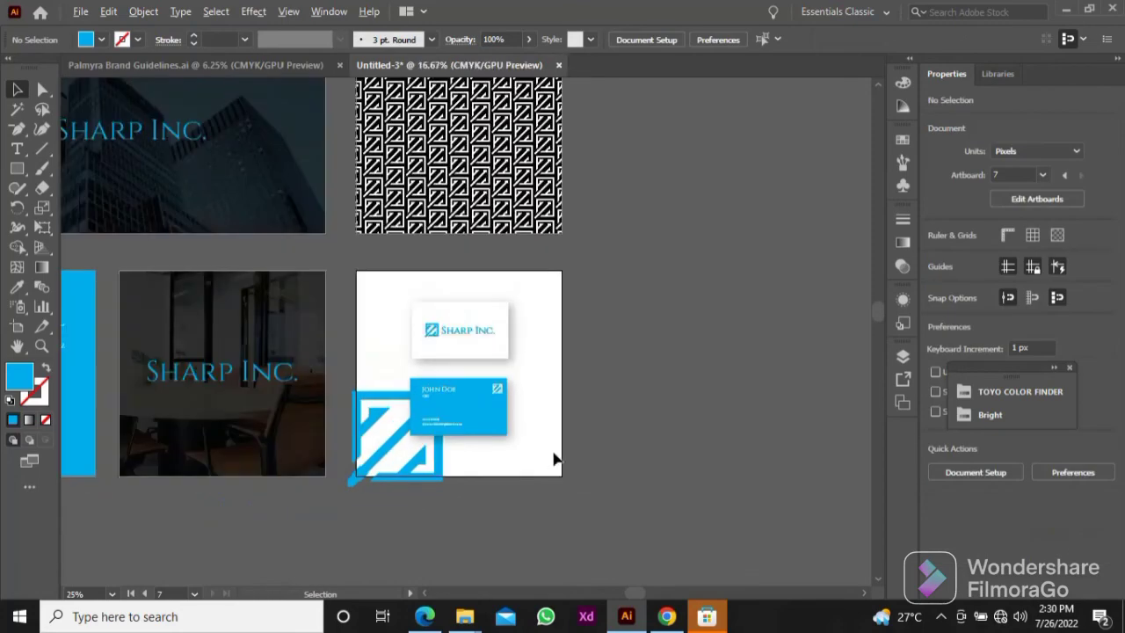
scroll(545, 373, up, 1)
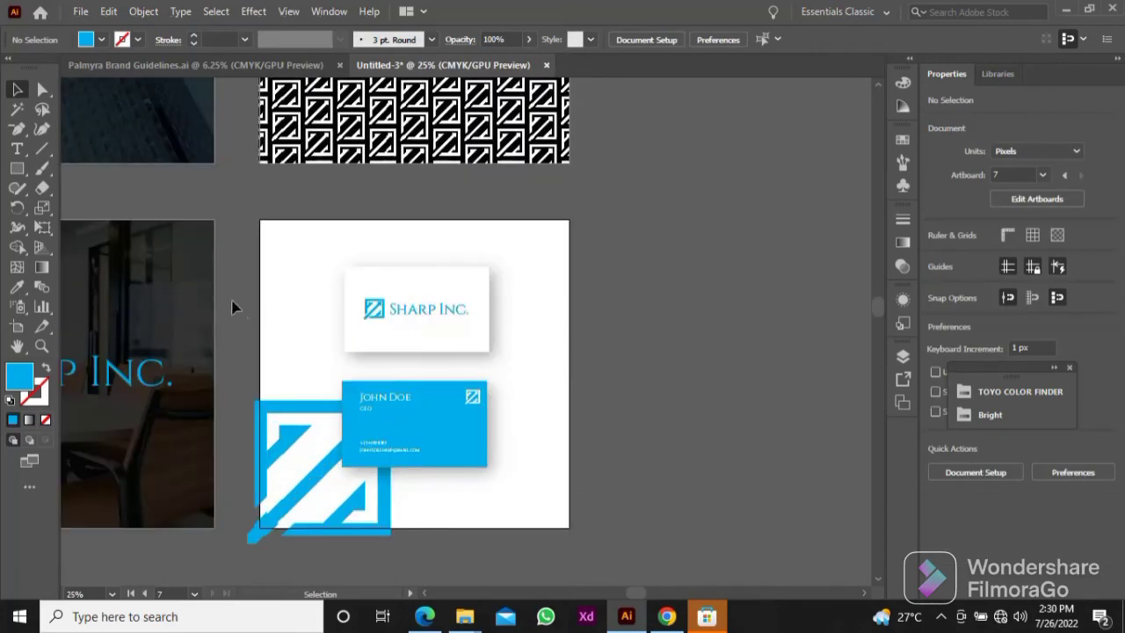
click(16, 169)
drag(260, 220, 571, 528)
key(v)
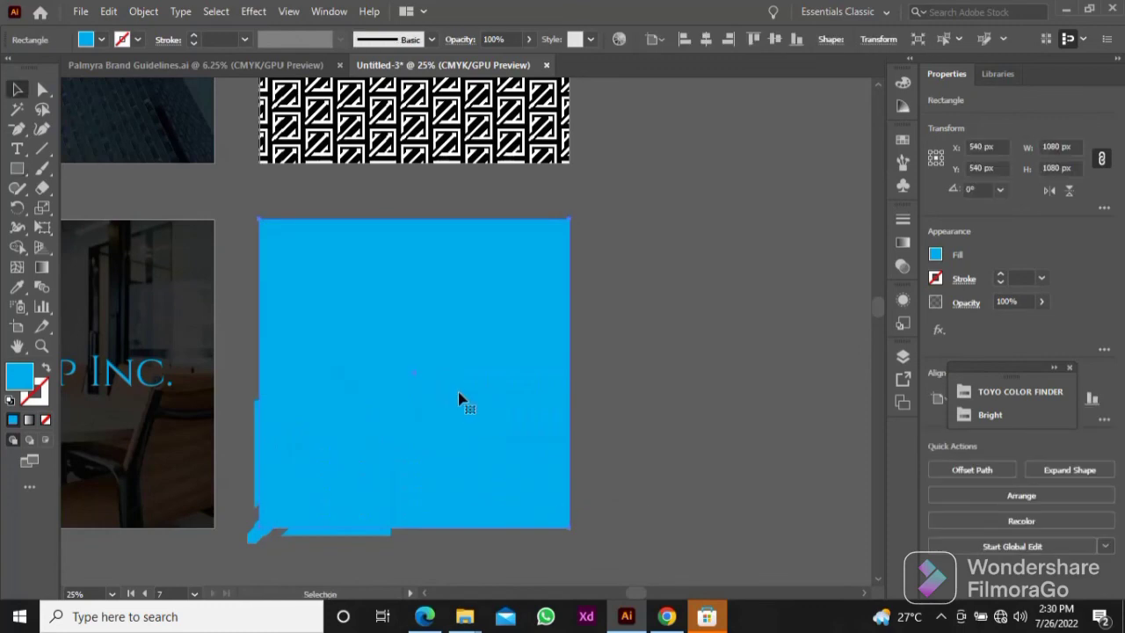
click(10, 400)
right_click(483, 352)
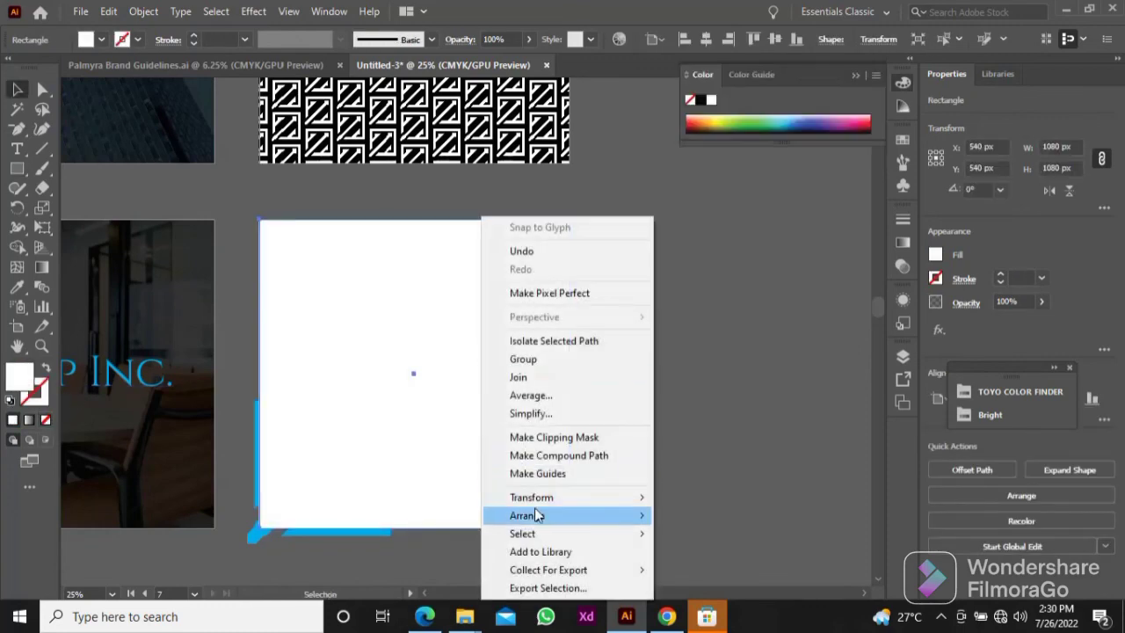
mouse_move(538, 516)
click(706, 569)
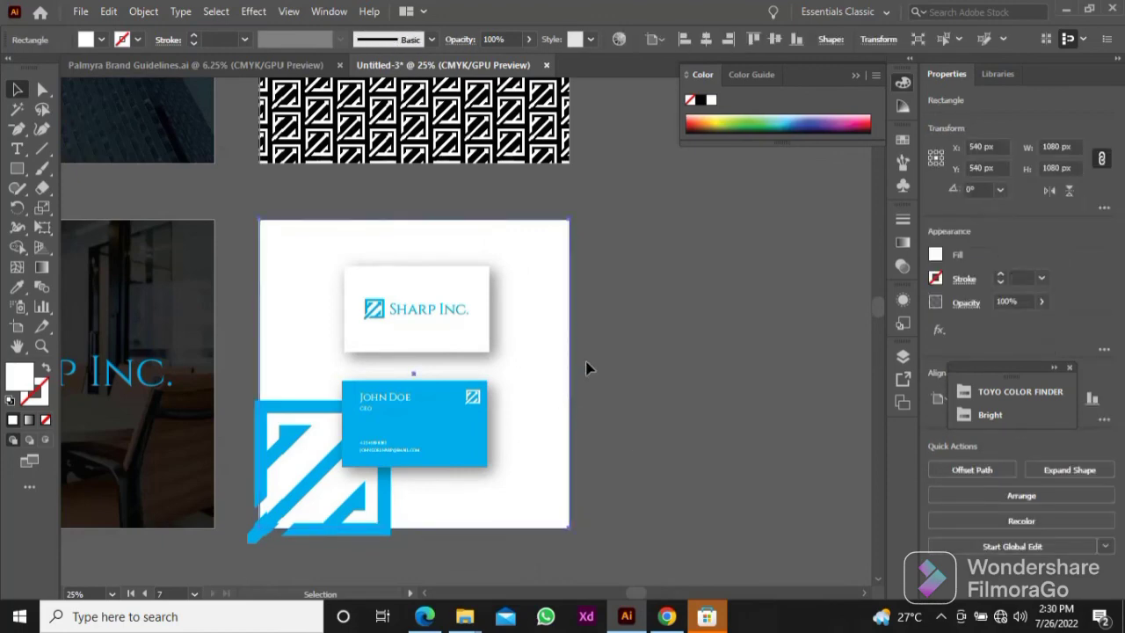
Step: Draw a 1080 × 1080 px rectangle over the business card artboard and use it as a clipping mask for the cards, large logo and background
click(210, 218)
click(17, 168)
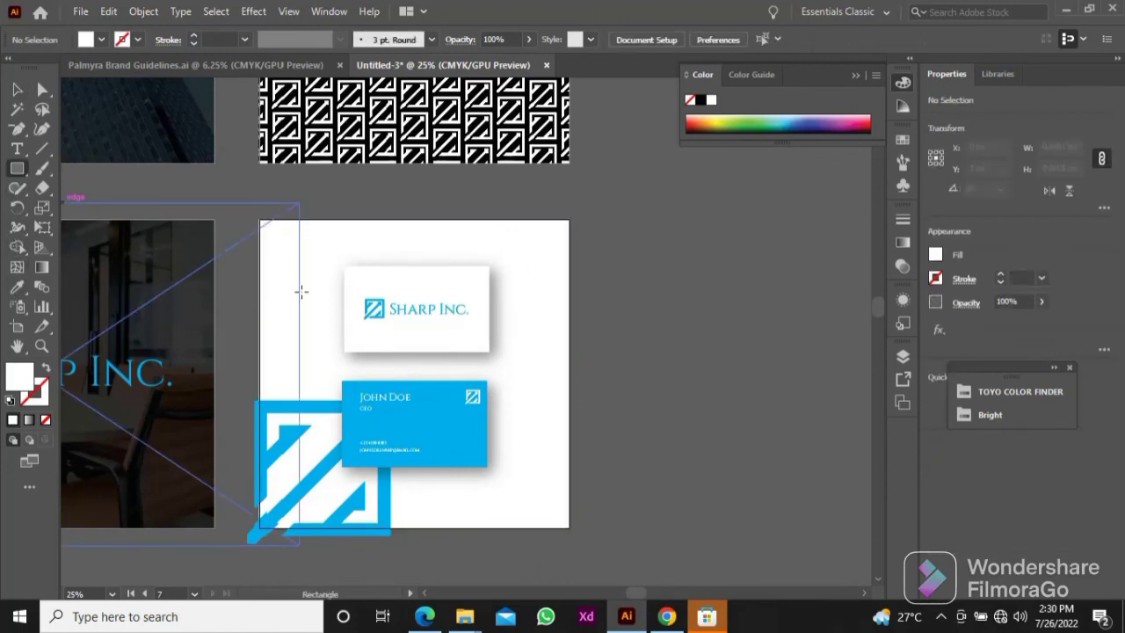
drag(261, 221, 569, 527)
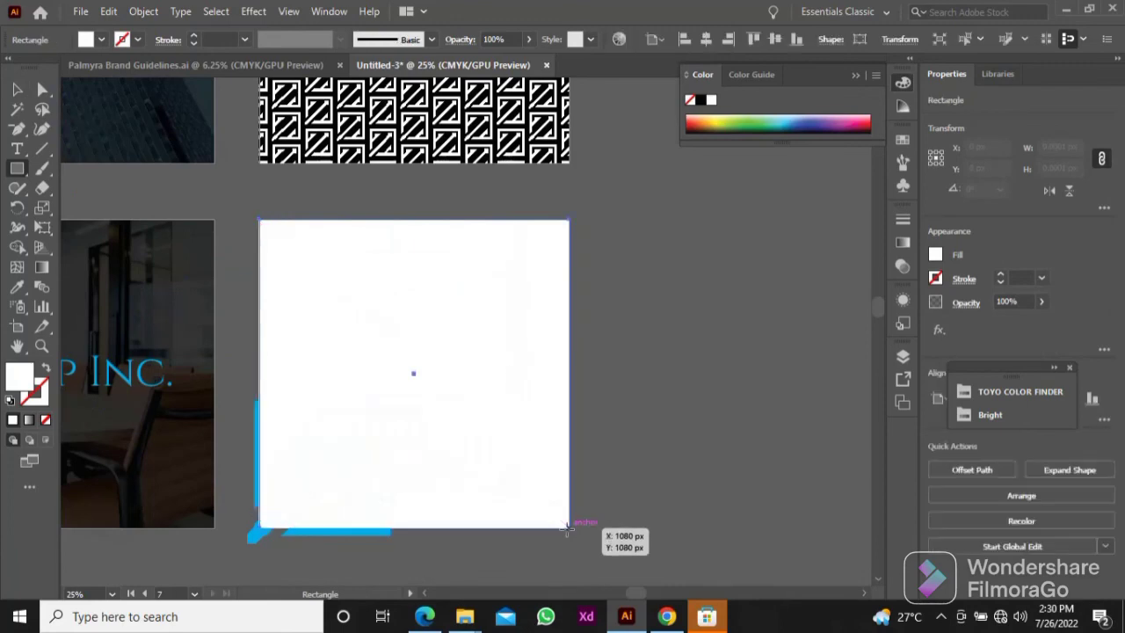
key(v)
drag(648, 242, 266, 538)
right_click(339, 413)
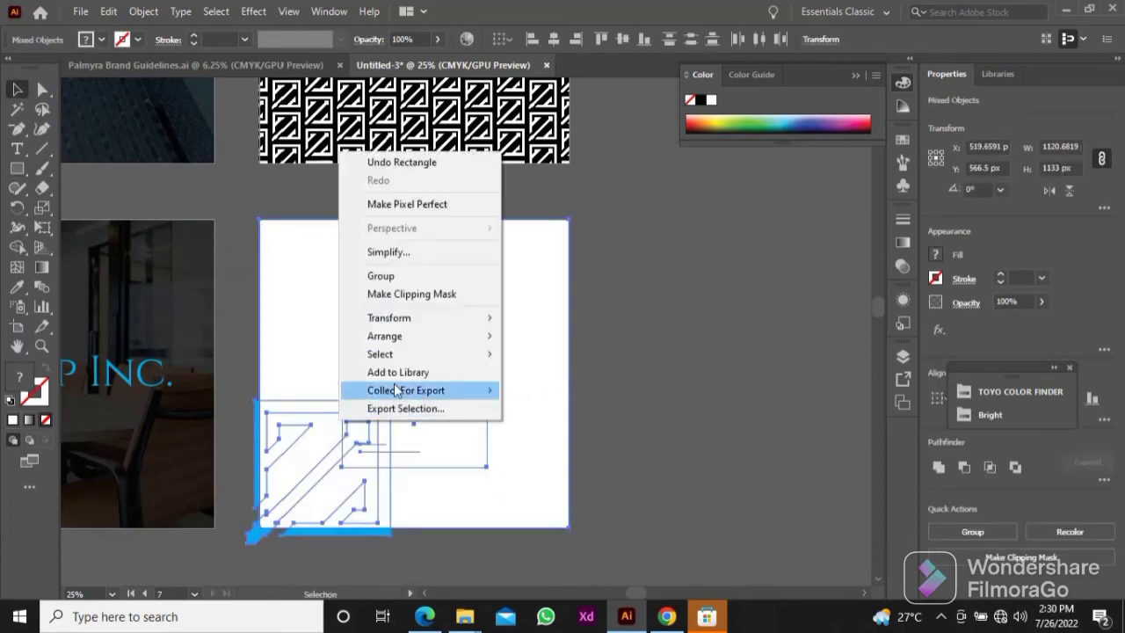
click(406, 299)
click(615, 342)
Step: Review the overall layout of the finished brand presentation across all its artboards
key(ctrl+minus)
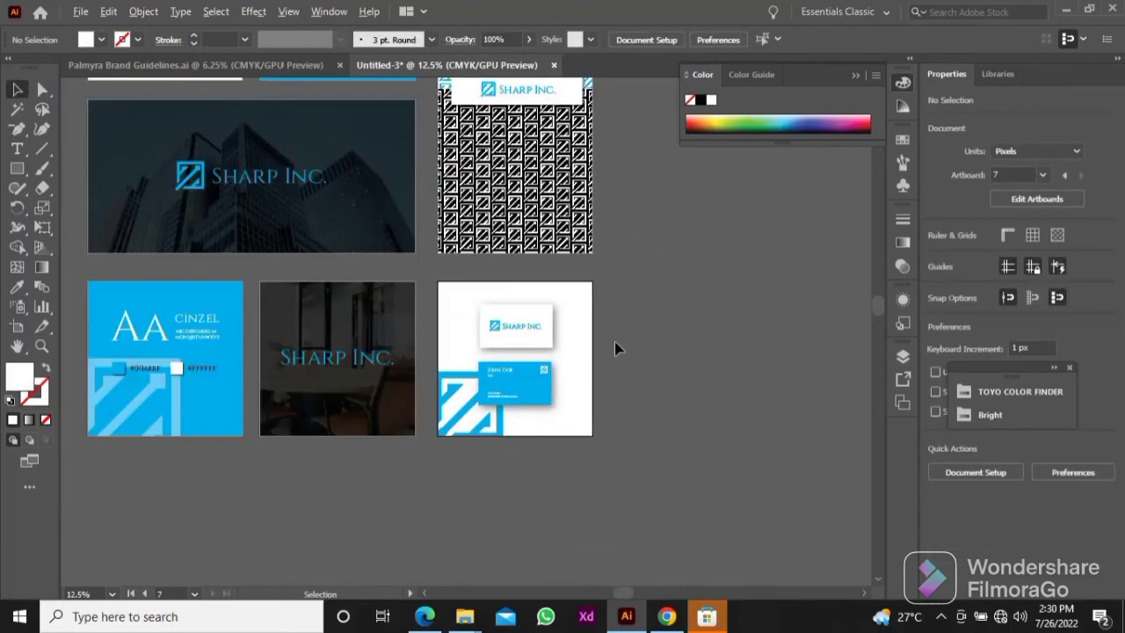
scroll(615, 342, down, 2)
drag(639, 244, 663, 294)
scroll(621, 349, up, 1)
scroll(625, 318, up, 1)
scroll(742, 295, down, 1)
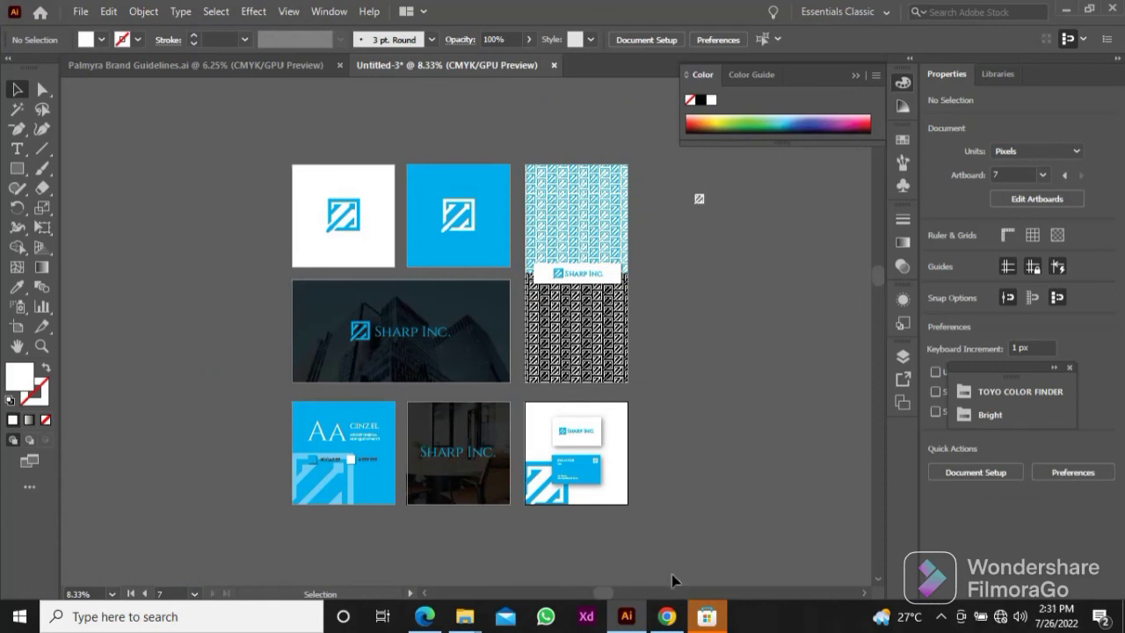
mouse_move(668, 618)
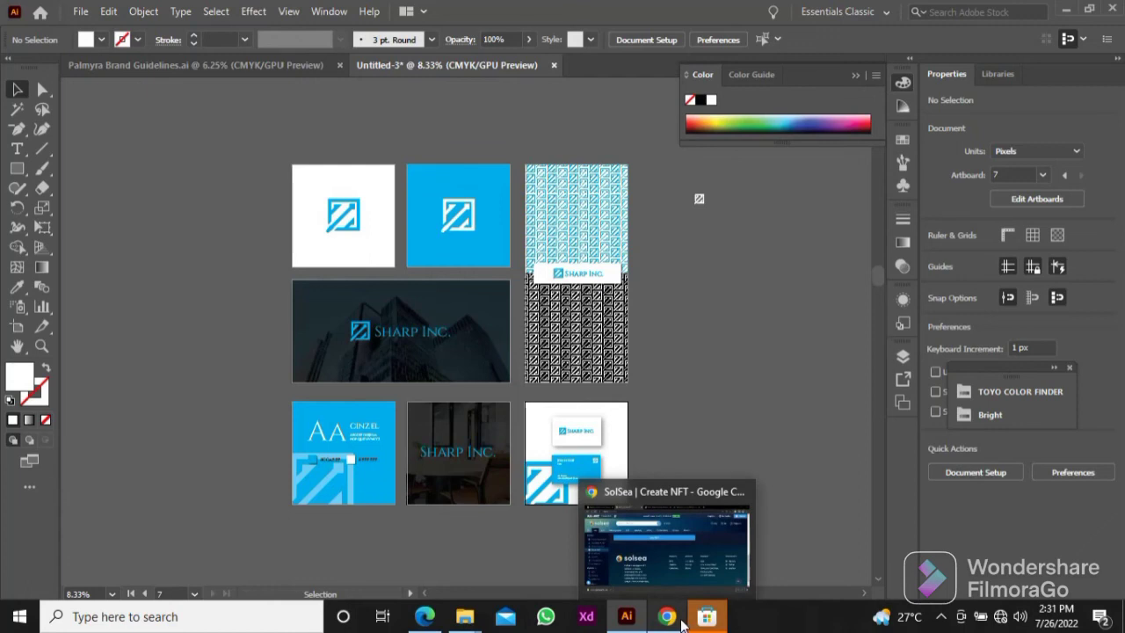